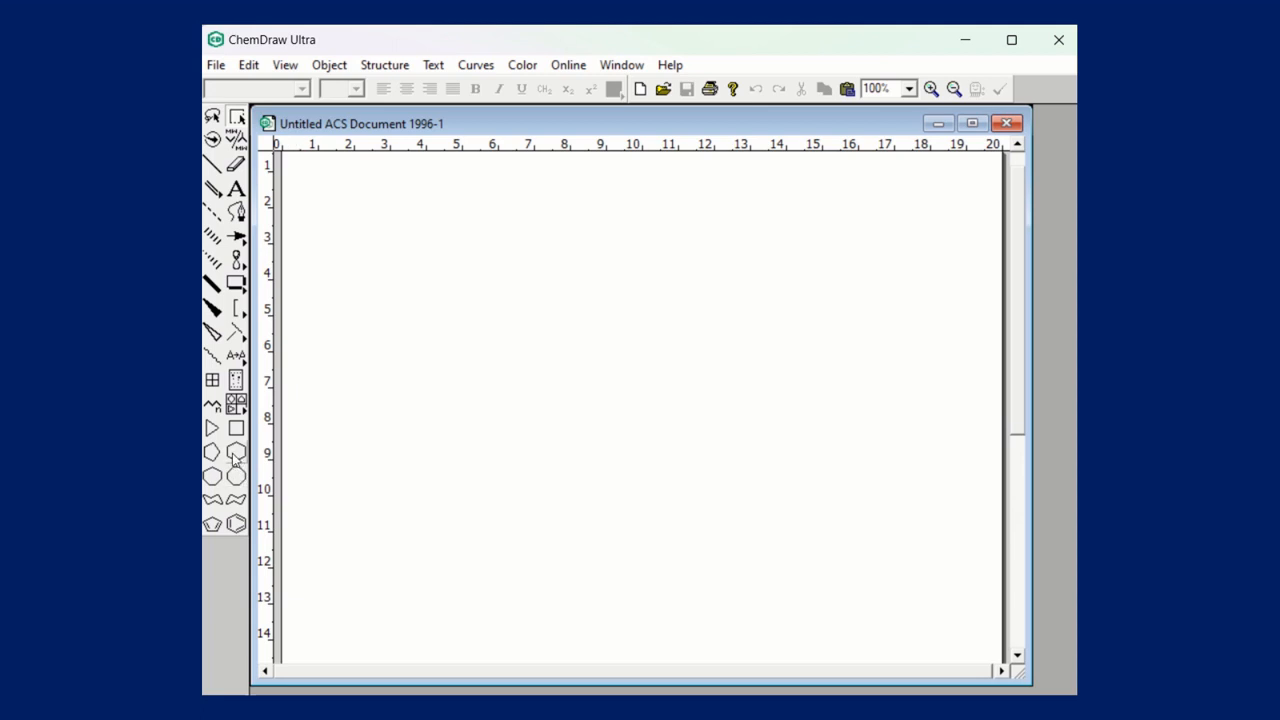
Draw a benzene ring and fuse four cyclohexane rings to it, three in a row and one beneath.
{"action": "left_click", "coordinate": [236, 524]}
{"action": "left_click", "coordinate": [520, 377]}
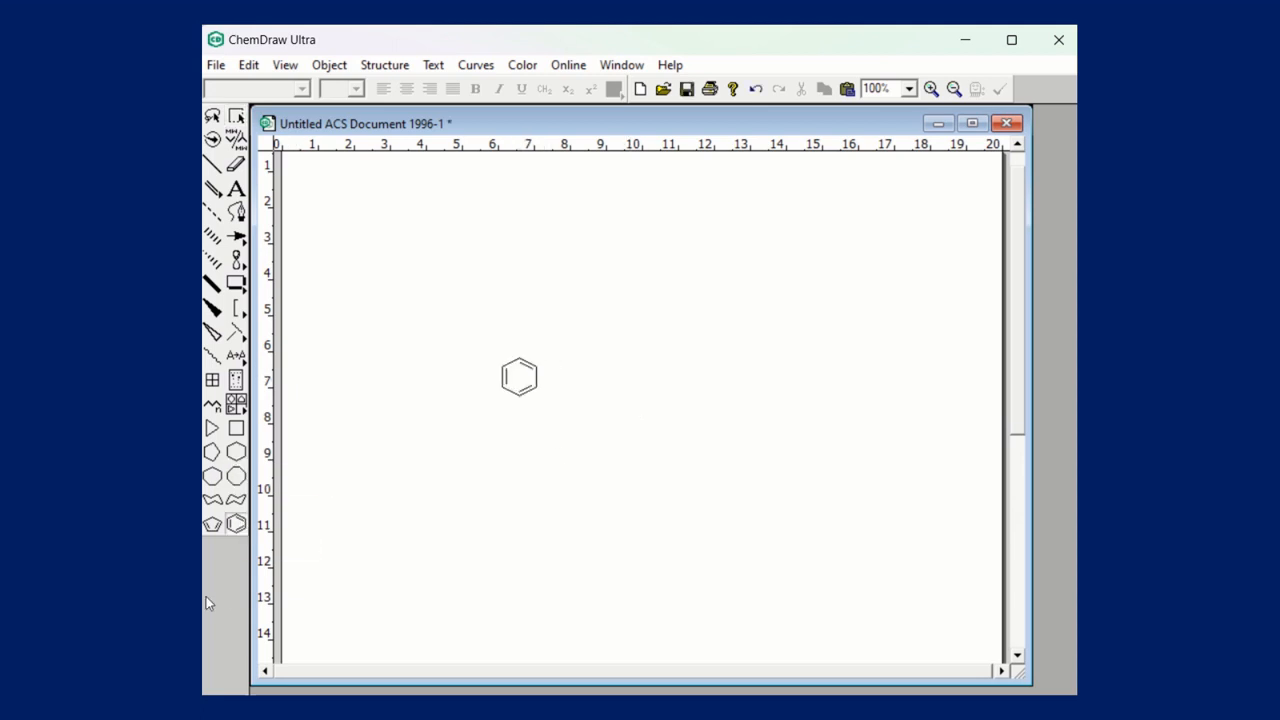
{"action": "left_click", "coordinate": [236, 452]}
{"action": "left_click", "coordinate": [537, 378]}
{"action": "left_click", "coordinate": [578, 380]}
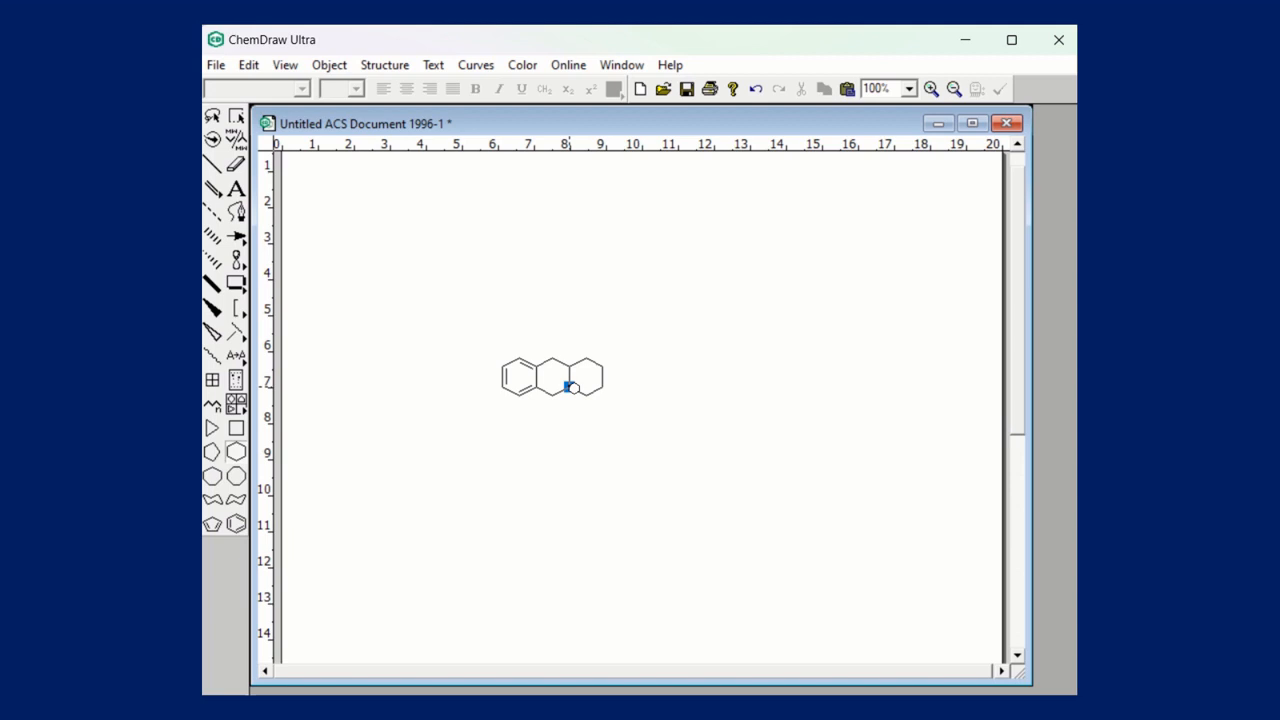
{"action": "left_click", "coordinate": [574, 388]}
{"action": "left_click", "coordinate": [606, 378]}
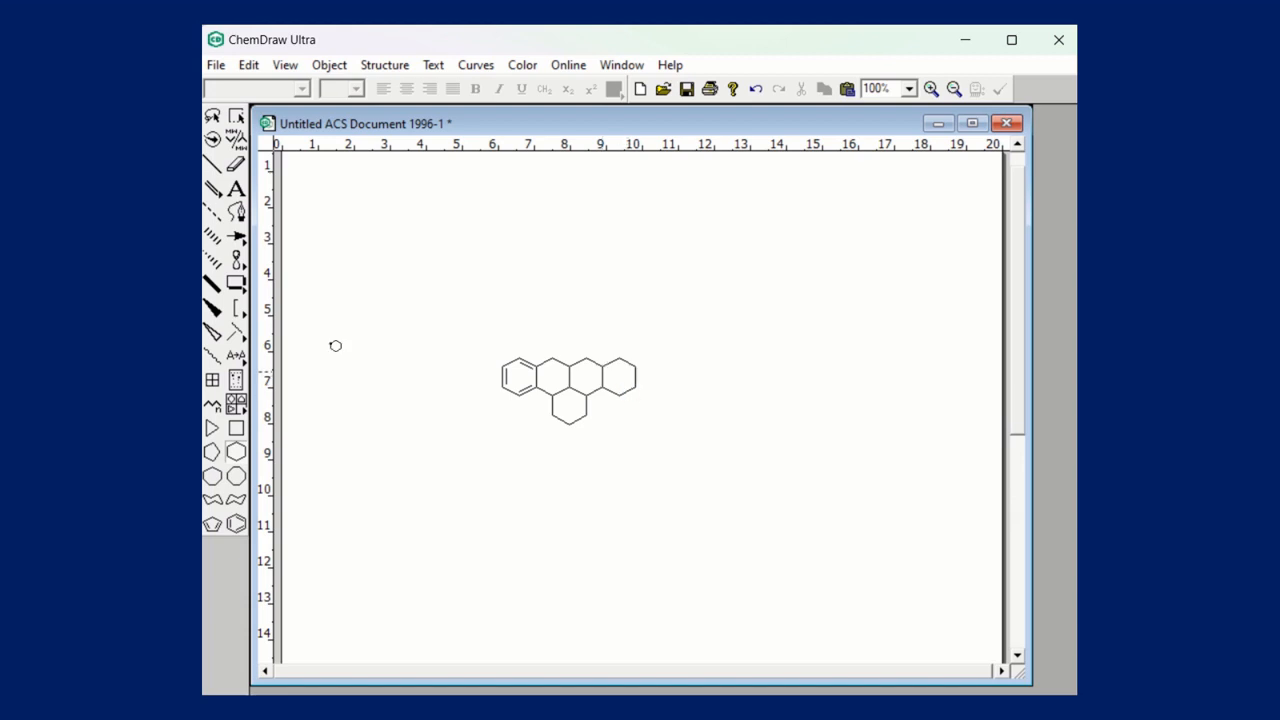
Build another six-membered ring from single bonds at the right end of the fused row, with a methyl bond on its upper-right vertex.
{"action": "left_click", "coordinate": [216, 172]}
{"action": "left_click", "coordinate": [652, 358]}
{"action": "left_click", "coordinate": [669, 367]}
{"action": "left_click", "coordinate": [669, 368]}
{"action": "left_click", "coordinate": [652, 396]}
Draw an open six-membered outline of single bonds above the fused rings and erase its right-hand bonds.
{"action": "left_click", "coordinate": [566, 228]}
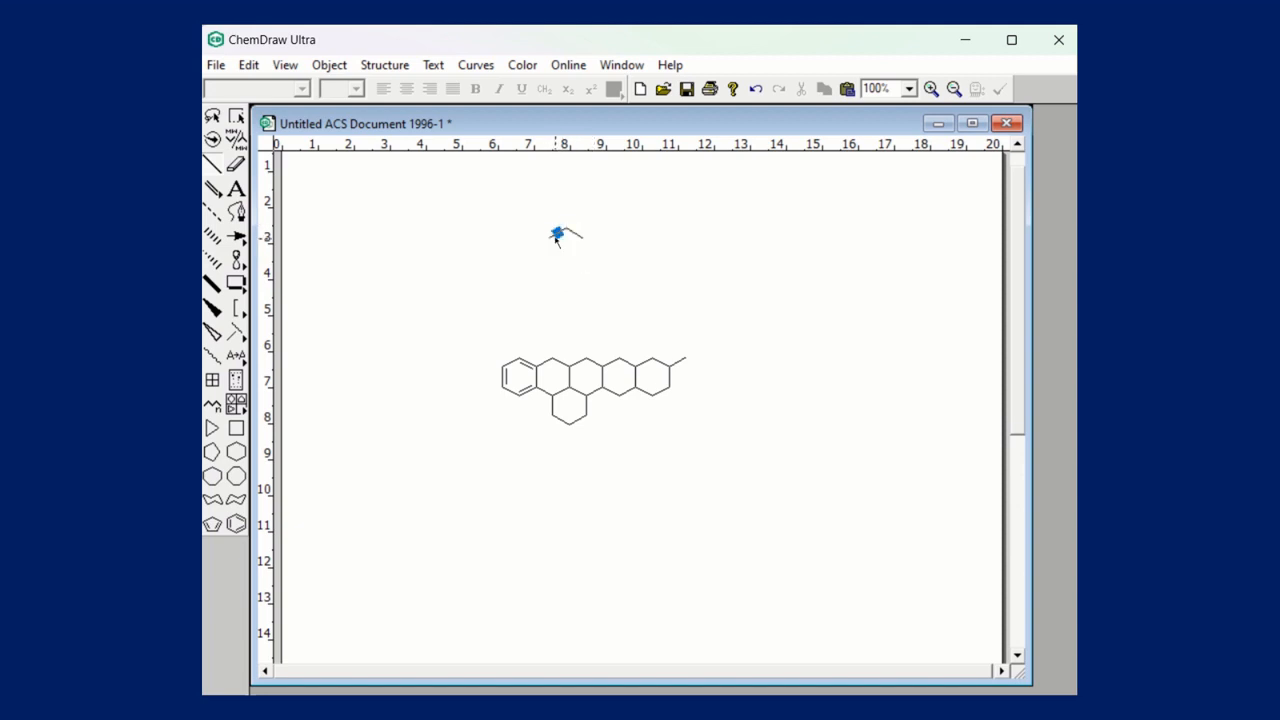
{"action": "mouse_move", "coordinate": [549, 238]}
{"action": "left_mouse_down"}
{"action": "mouse_move", "coordinate": [574, 266]}
{"action": "mouse_move", "coordinate": [592, 254]}
{"action": "left_mouse_up"}
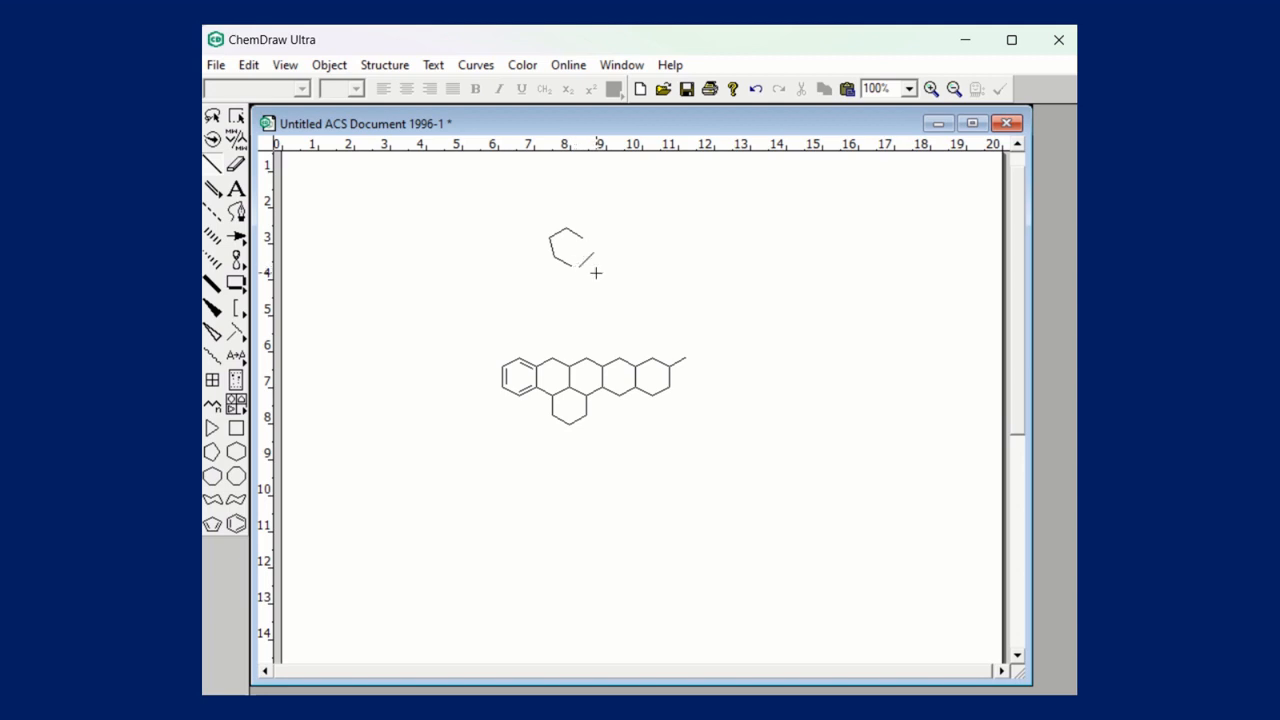
{"action": "left_click", "coordinate": [236, 167]}
{"action": "left_click", "coordinate": [584, 237]}
Complete the upper six-membered ring with single bonds, giving its top and upper-right vertices methyl branches and erasing the stray bond.
{"action": "left_click", "coordinate": [213, 164]}
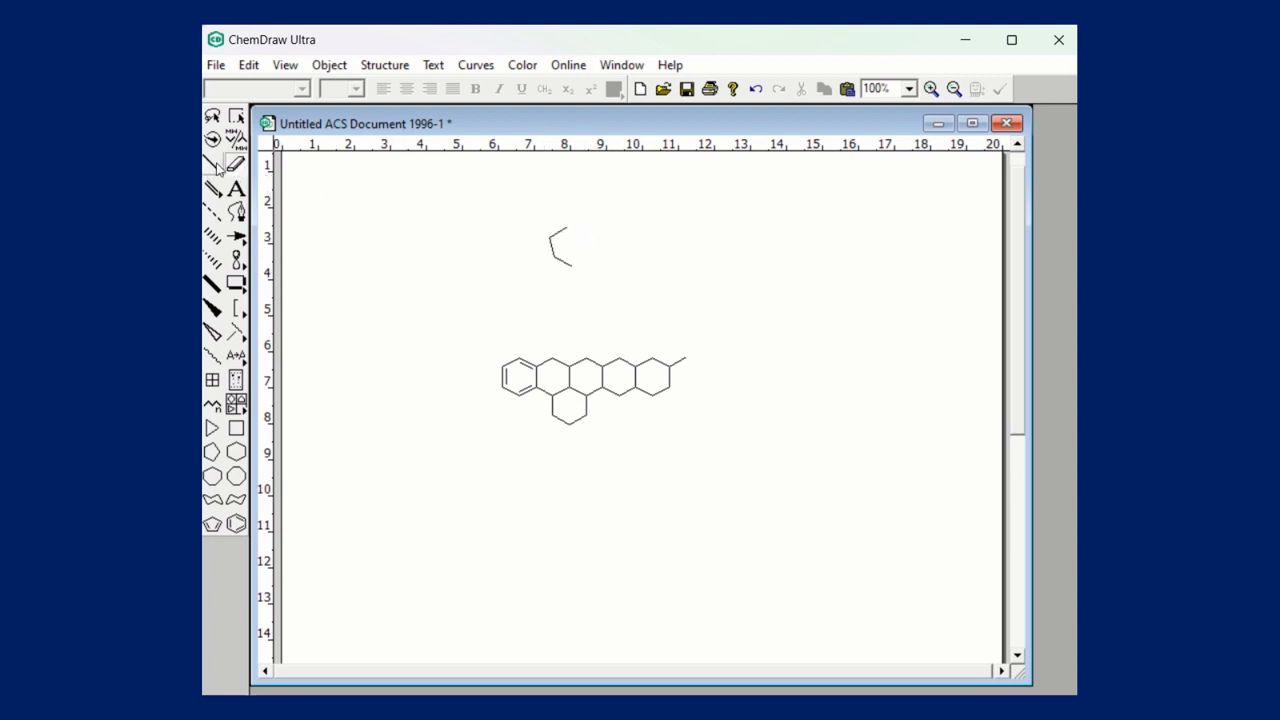
{"action": "left_click", "coordinate": [566, 229]}
{"action": "left_click", "coordinate": [582, 239]}
{"action": "left_click", "coordinate": [236, 164]}
{"action": "left_click", "coordinate": [594, 238]}
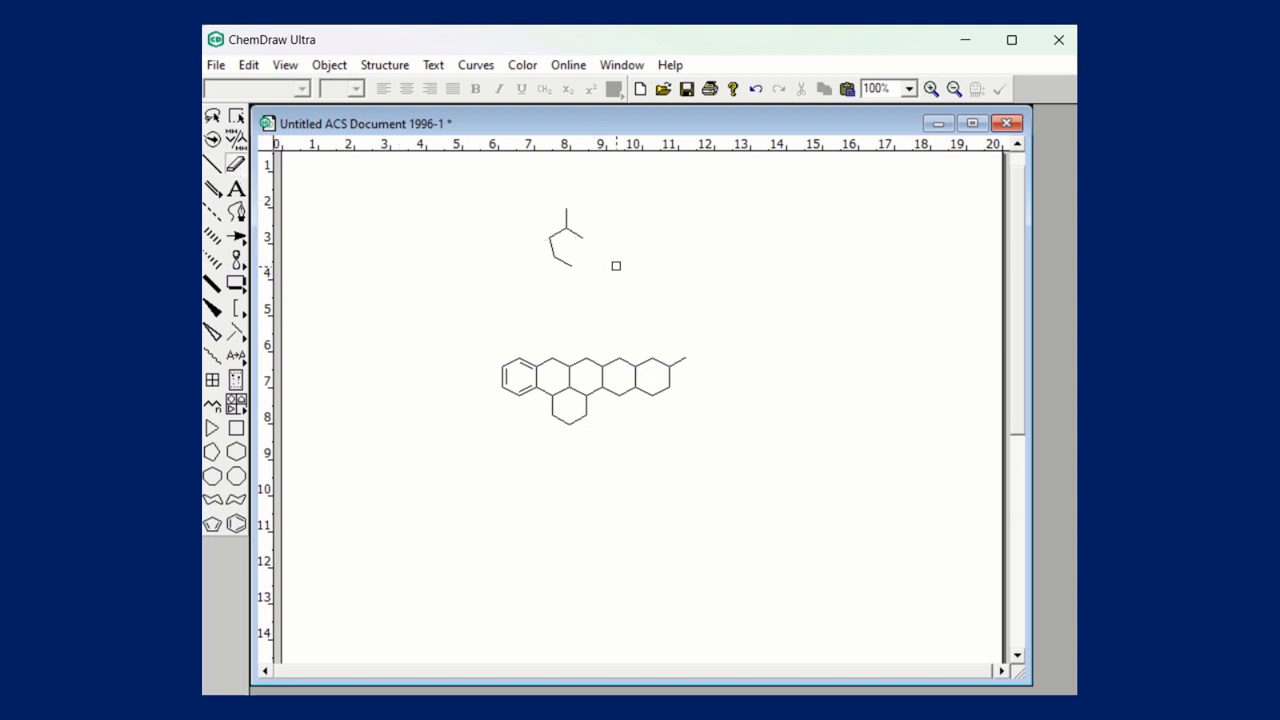
{"action": "left_click", "coordinate": [213, 167]}
{"action": "left_click", "coordinate": [579, 238]}
{"action": "left_click_drag", "start_coordinate": [579, 238], "coordinate": [582, 256]}
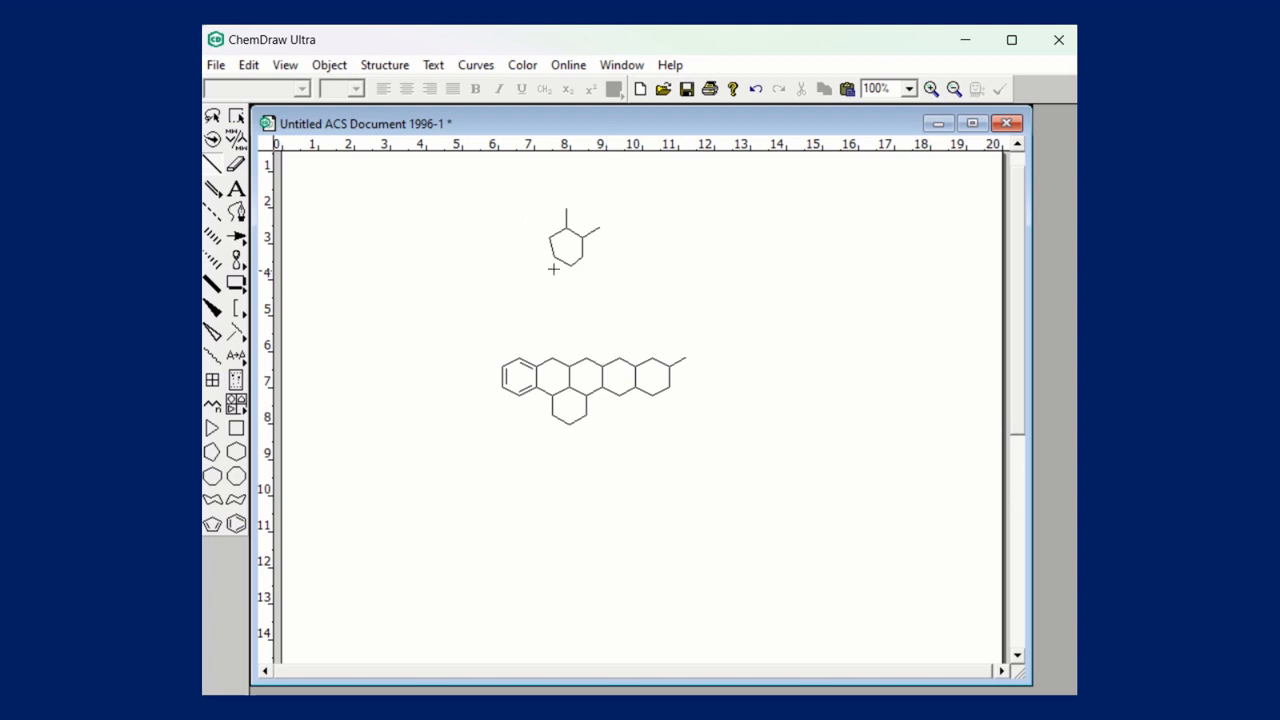
Select the upper dimethyl ring and run Check Structure on it.
{"action": "left_click", "coordinate": [236, 118]}
{"action": "left_click_drag", "start_coordinate": [540, 199], "coordinate": [606, 272]}
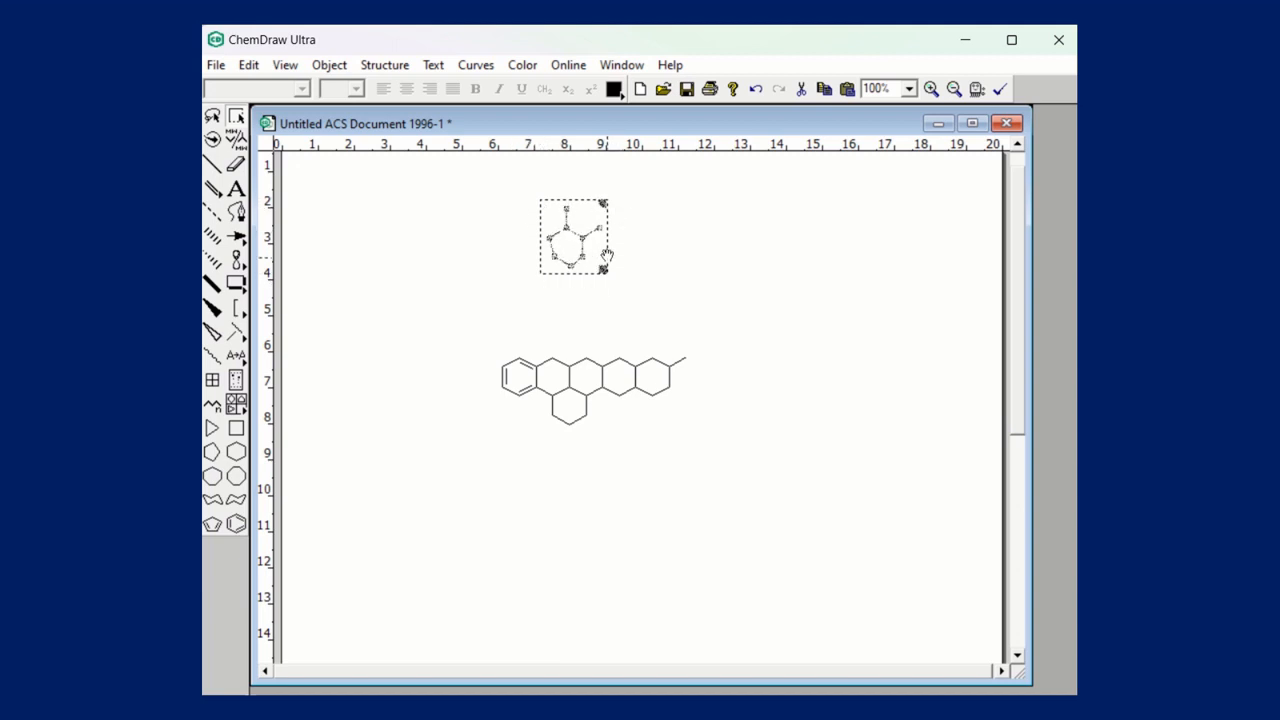
{"action": "left_click", "coordinate": [376, 186]}
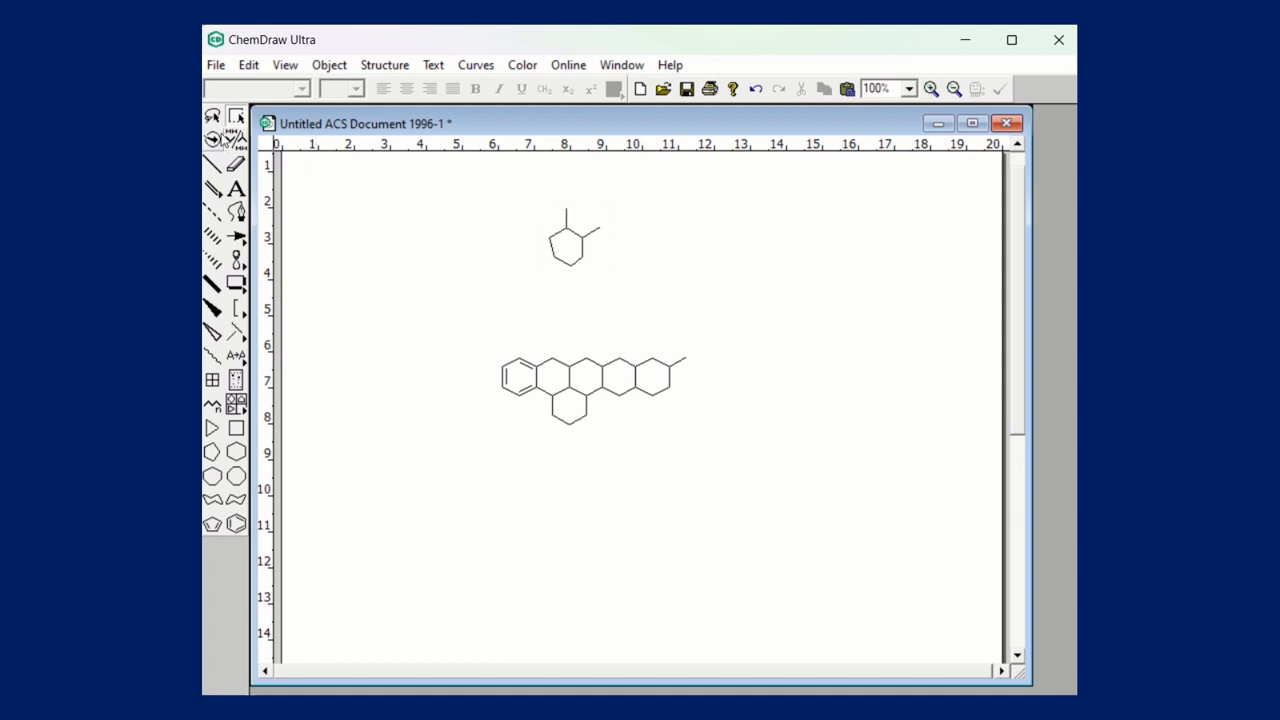
{"action": "left_click", "coordinate": [213, 118]}
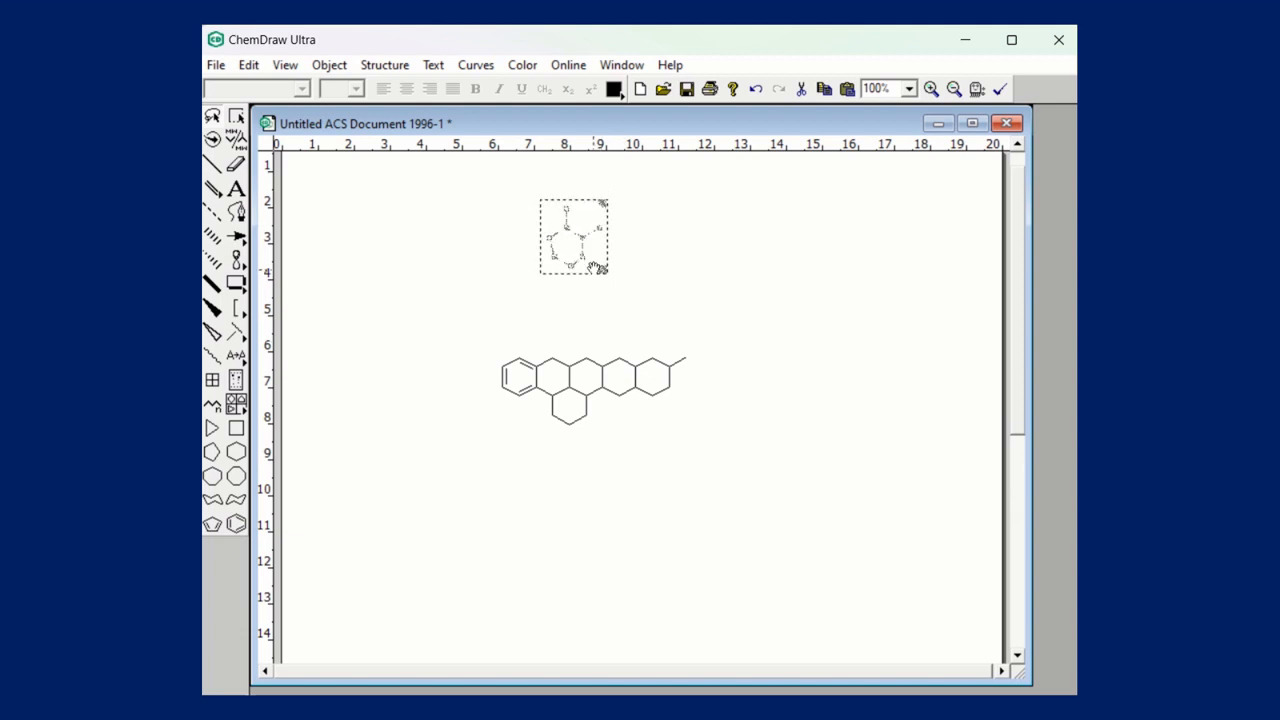
{"action": "left_click", "coordinate": [369, 66]}
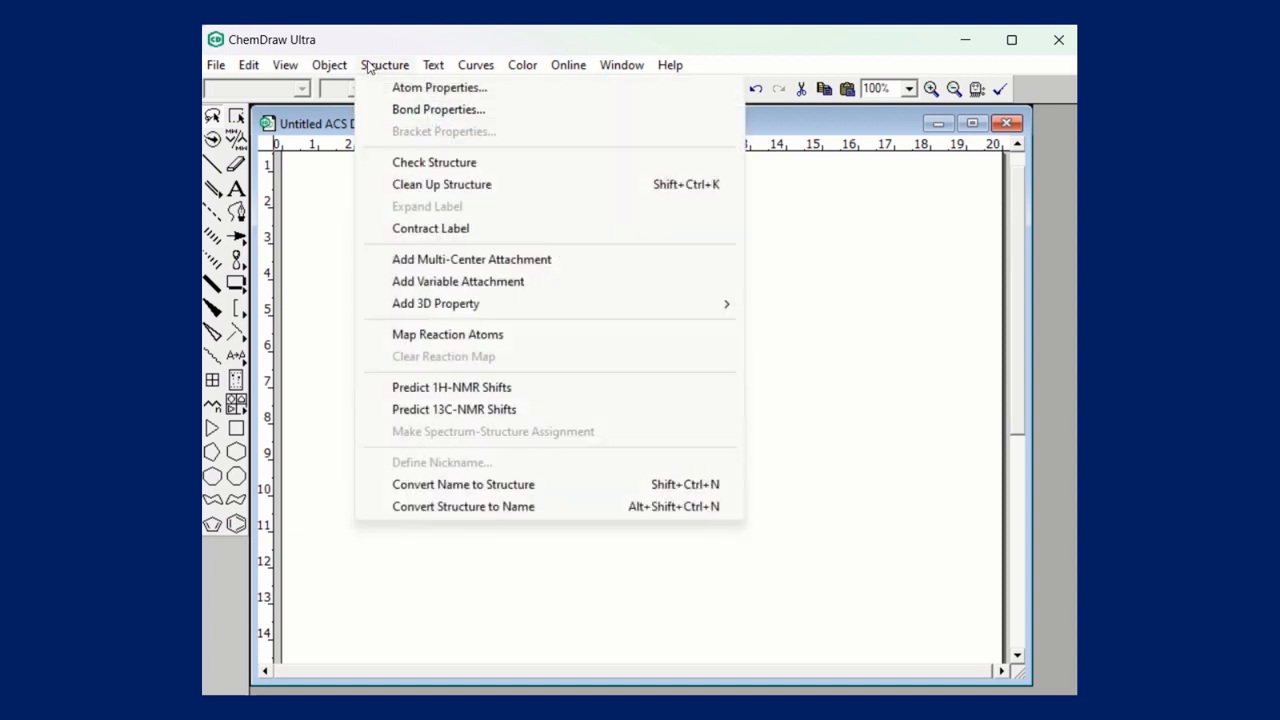
{"action": "left_click", "coordinate": [452, 164]}
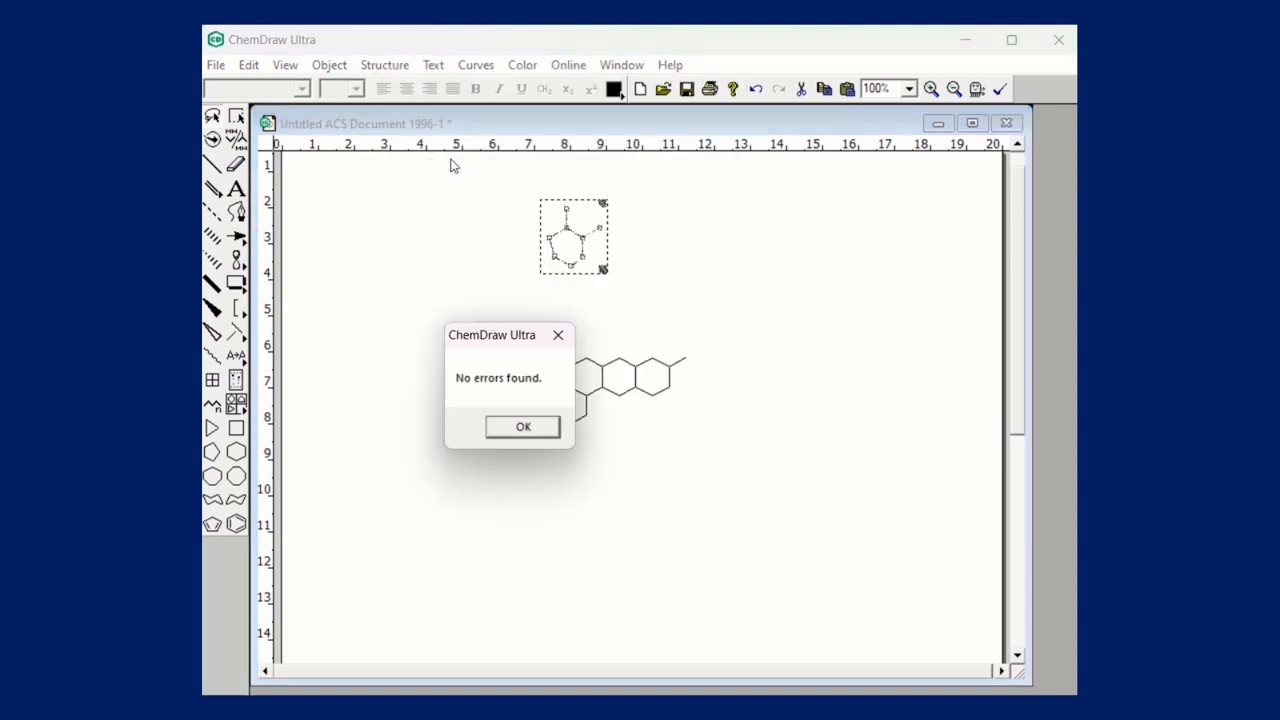
{"action": "left_click", "coordinate": [523, 428]}
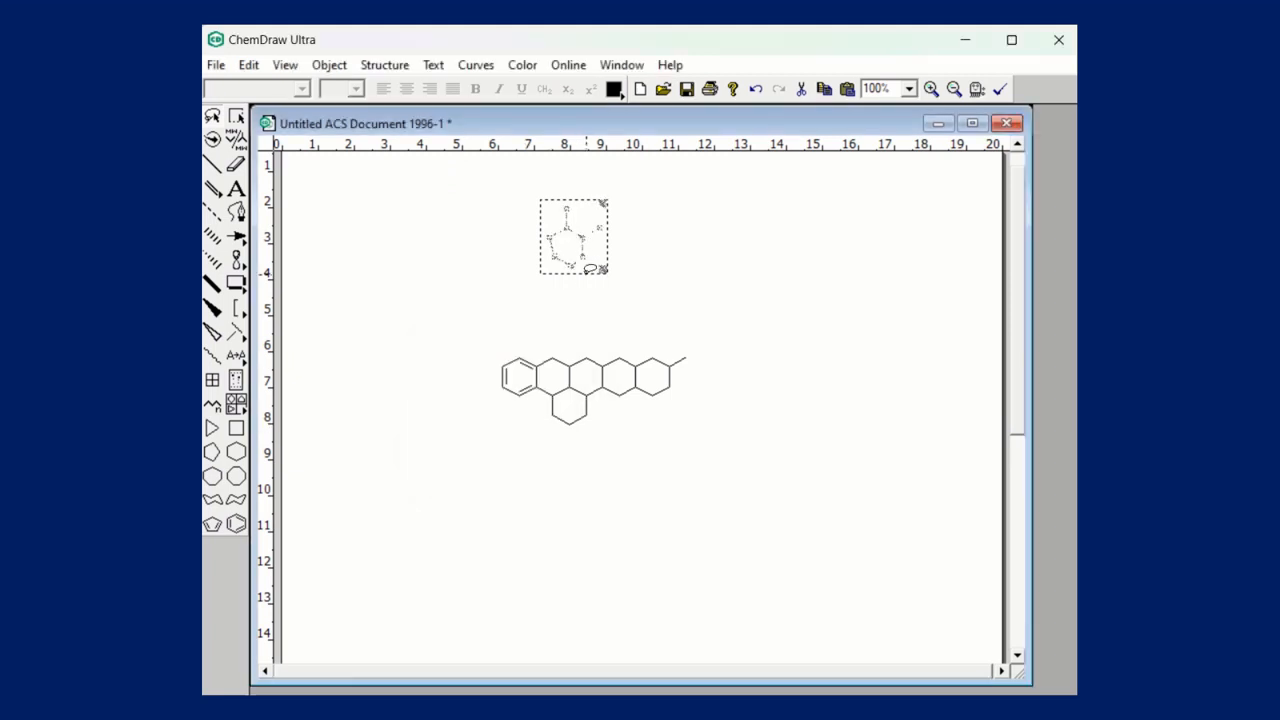
Regularize the distorted dimethyl ring with Clean Up Structure and deselect it.
{"action": "left_click", "coordinate": [382, 66]}
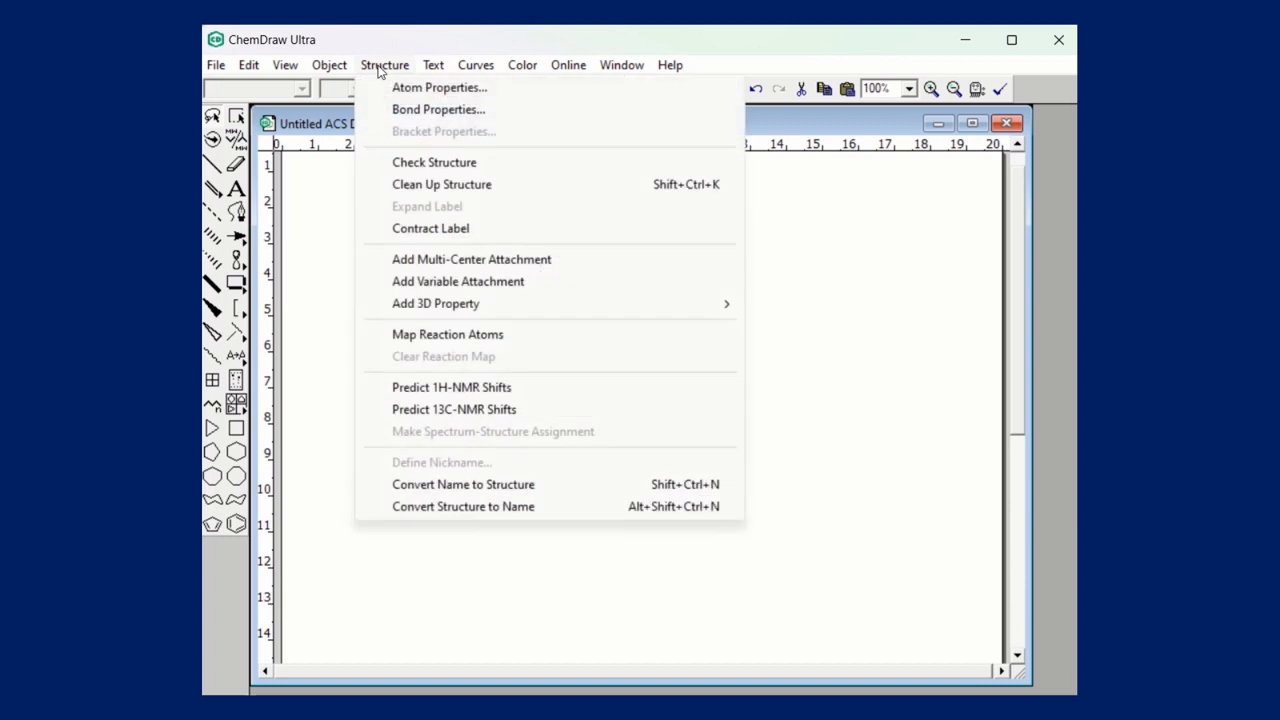
{"action": "left_click", "coordinate": [442, 186]}
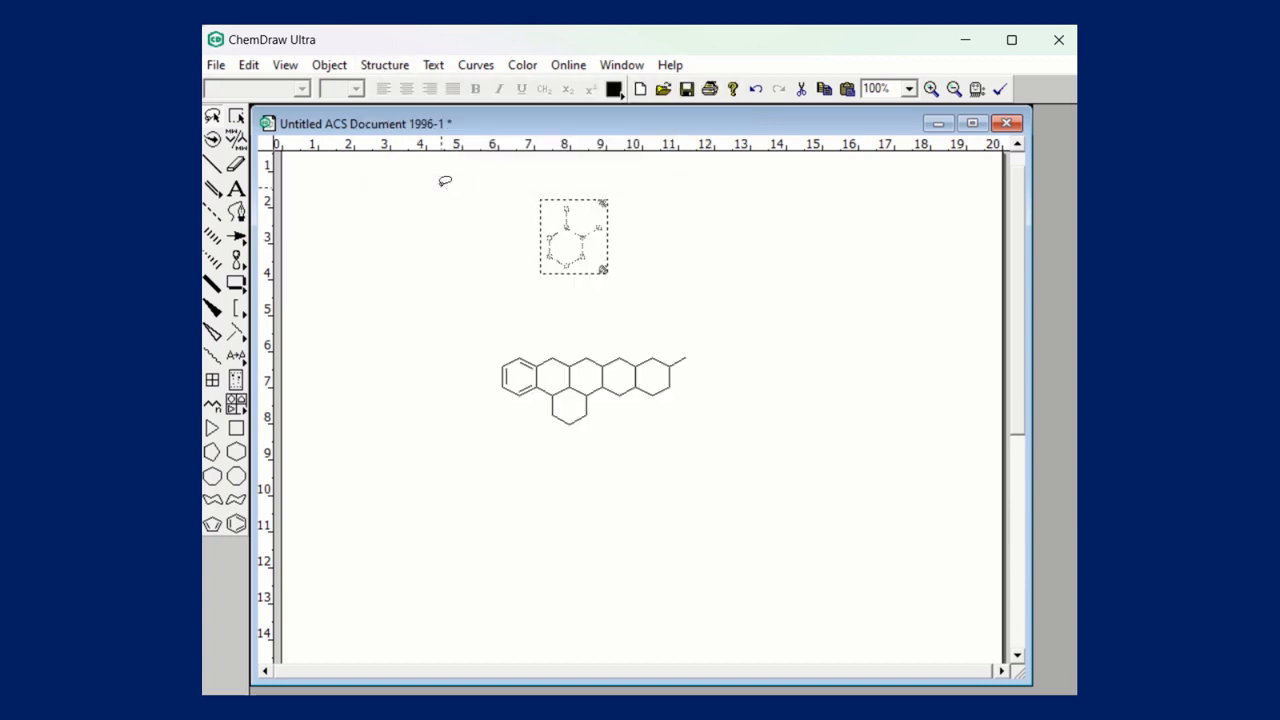
{"action": "left_click", "coordinate": [644, 328]}
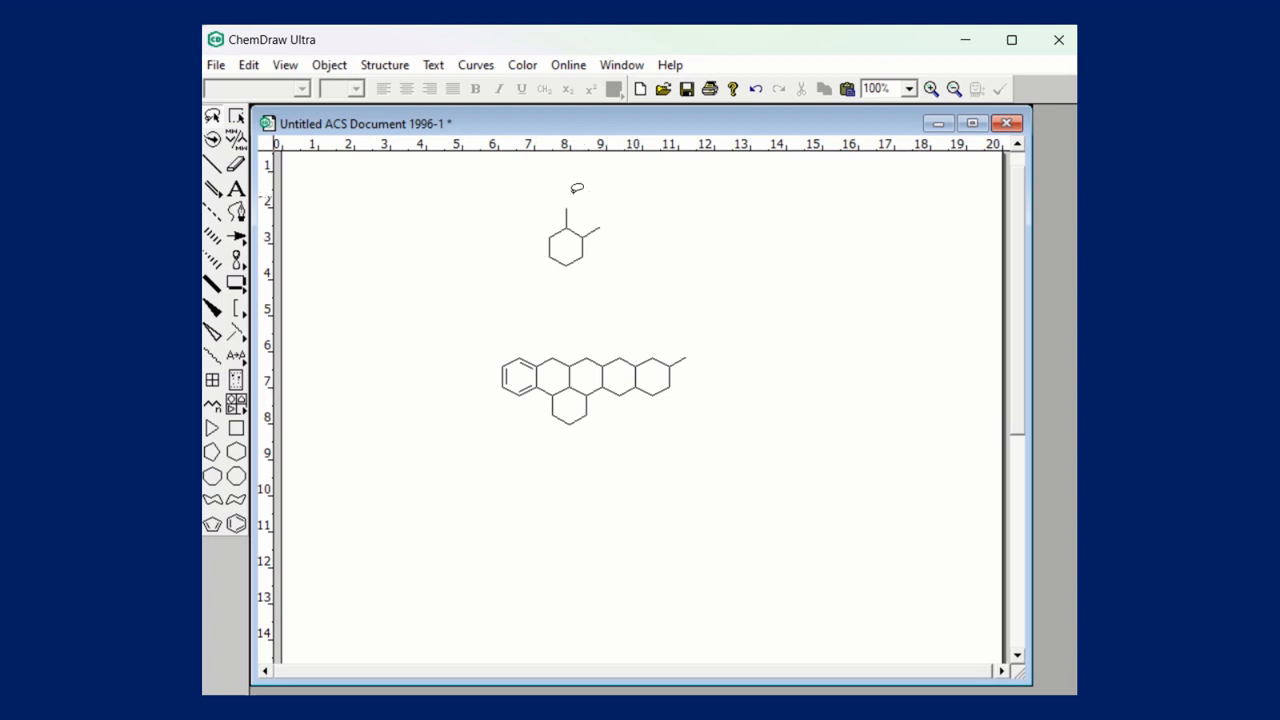
Reselect the upper dimethyl ring and run Clean Up Structure on it again.
{"action": "left_click", "coordinate": [387, 66]}
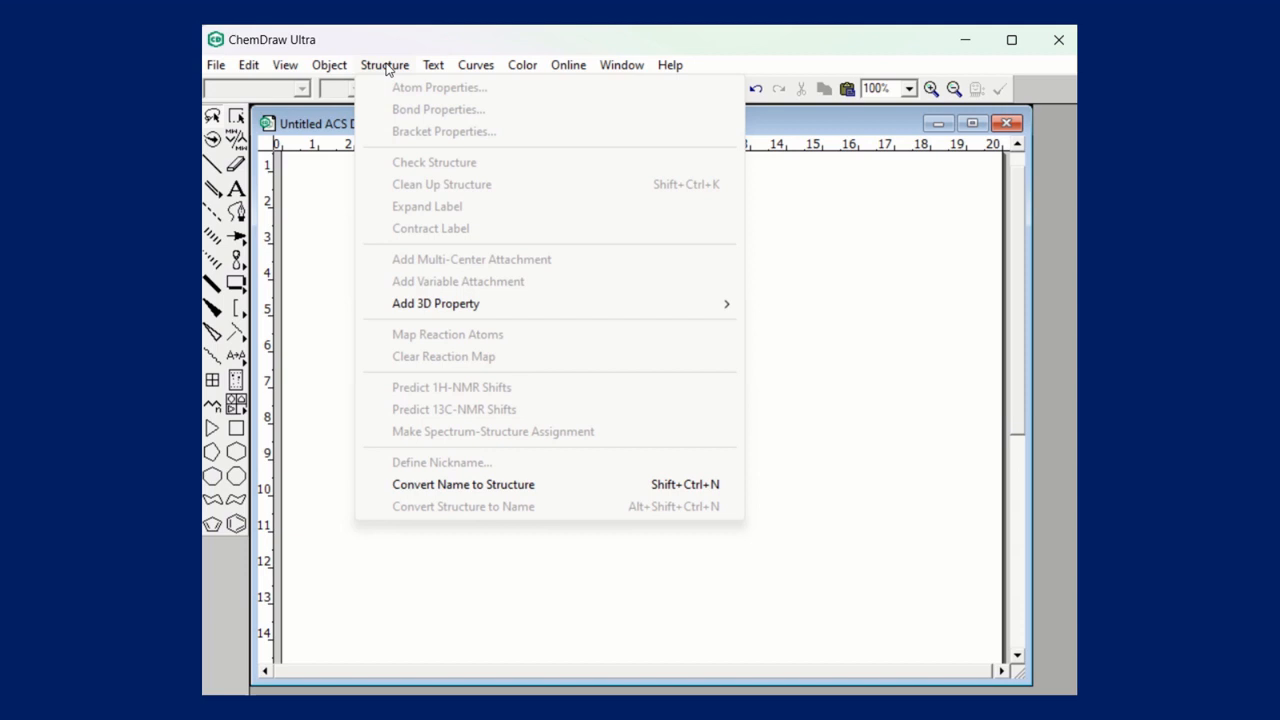
{"action": "left_click", "coordinate": [830, 282]}
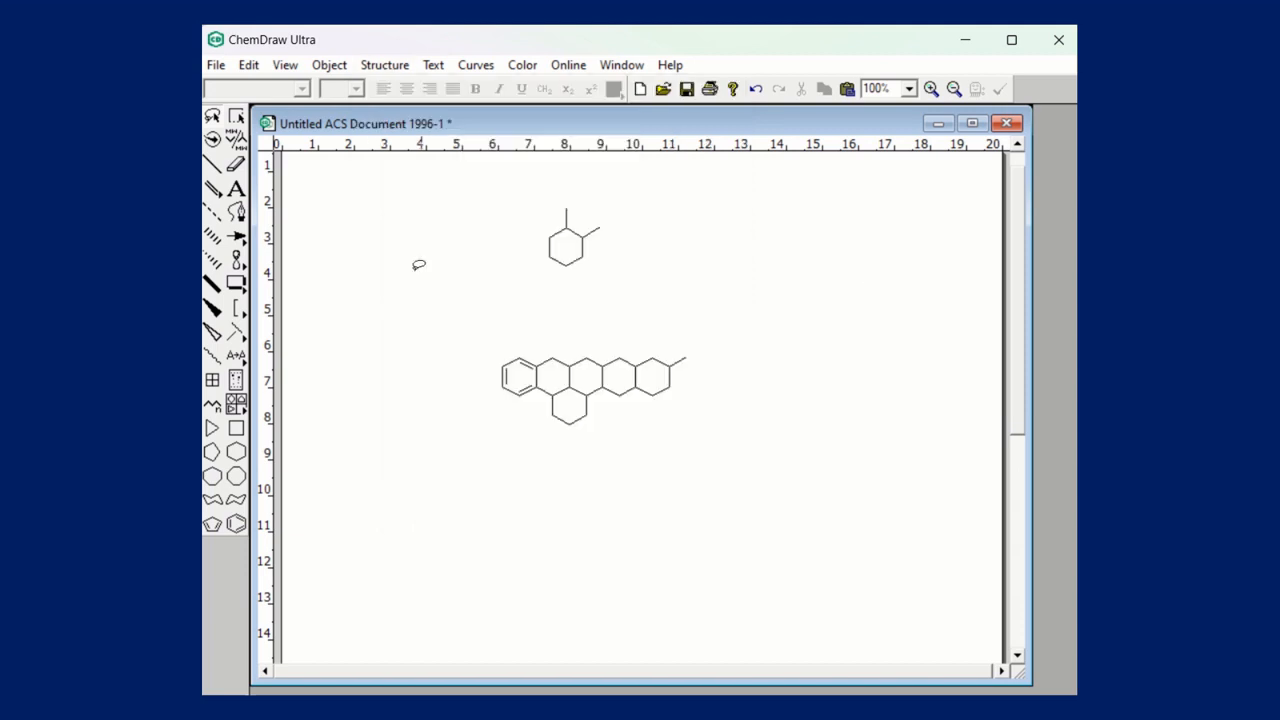
{"action": "mouse_move", "coordinate": [533, 208]}
{"action": "left_mouse_down"}
{"action": "mouse_move", "coordinate": [588, 191]}
{"action": "mouse_move", "coordinate": [628, 252]}
{"action": "mouse_move", "coordinate": [562, 292]}
{"action": "mouse_move", "coordinate": [535, 254]}
{"action": "mouse_move", "coordinate": [538, 206]}
{"action": "left_mouse_up"}
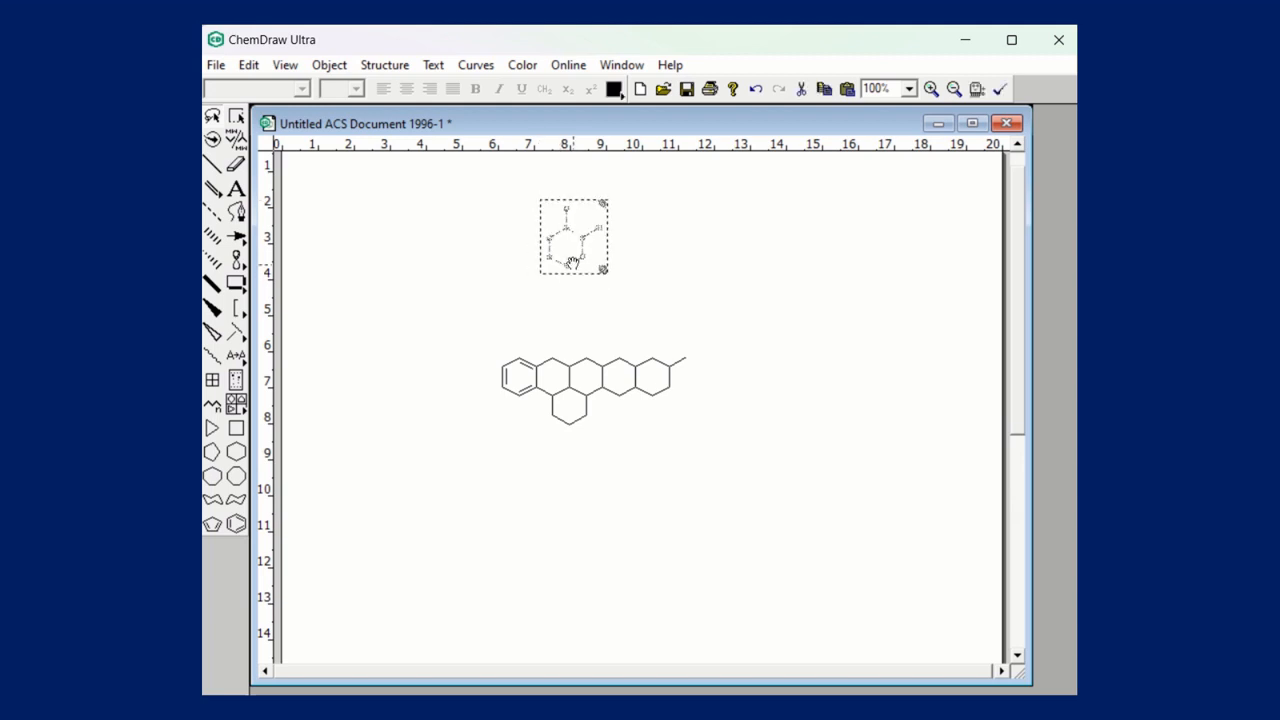
{"action": "left_click", "coordinate": [385, 65]}
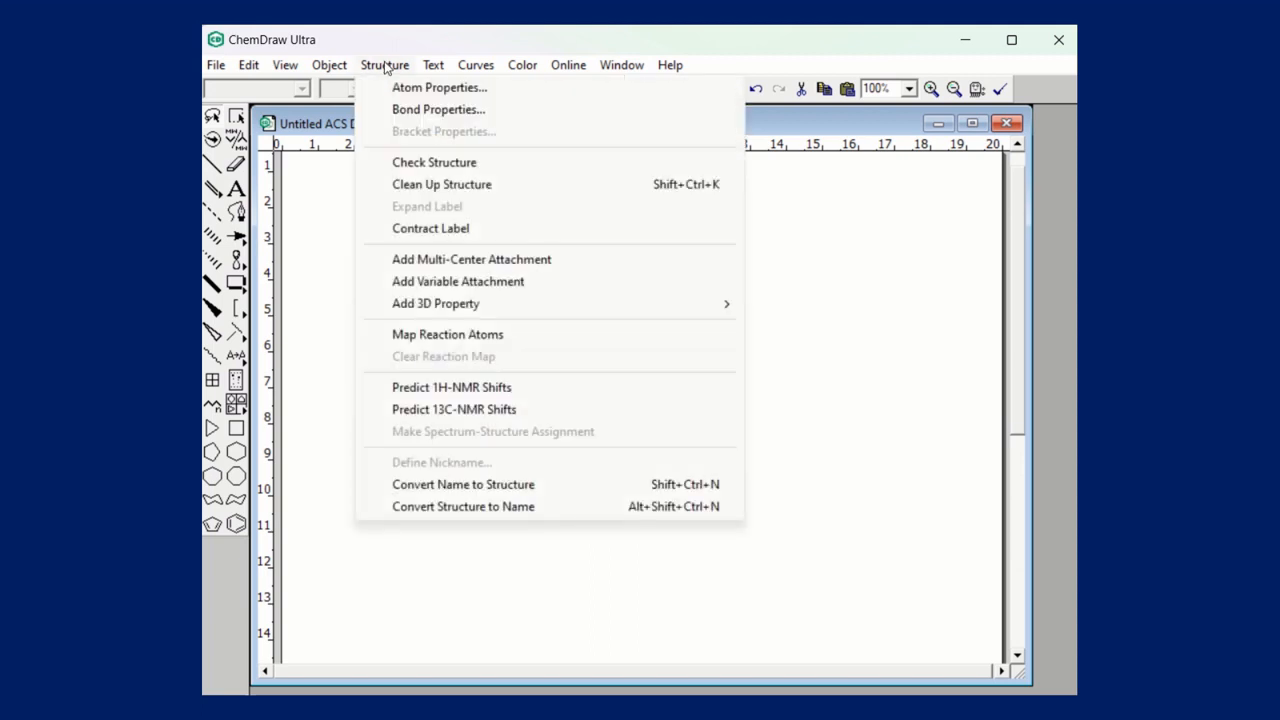
{"action": "left_click", "coordinate": [459, 185]}
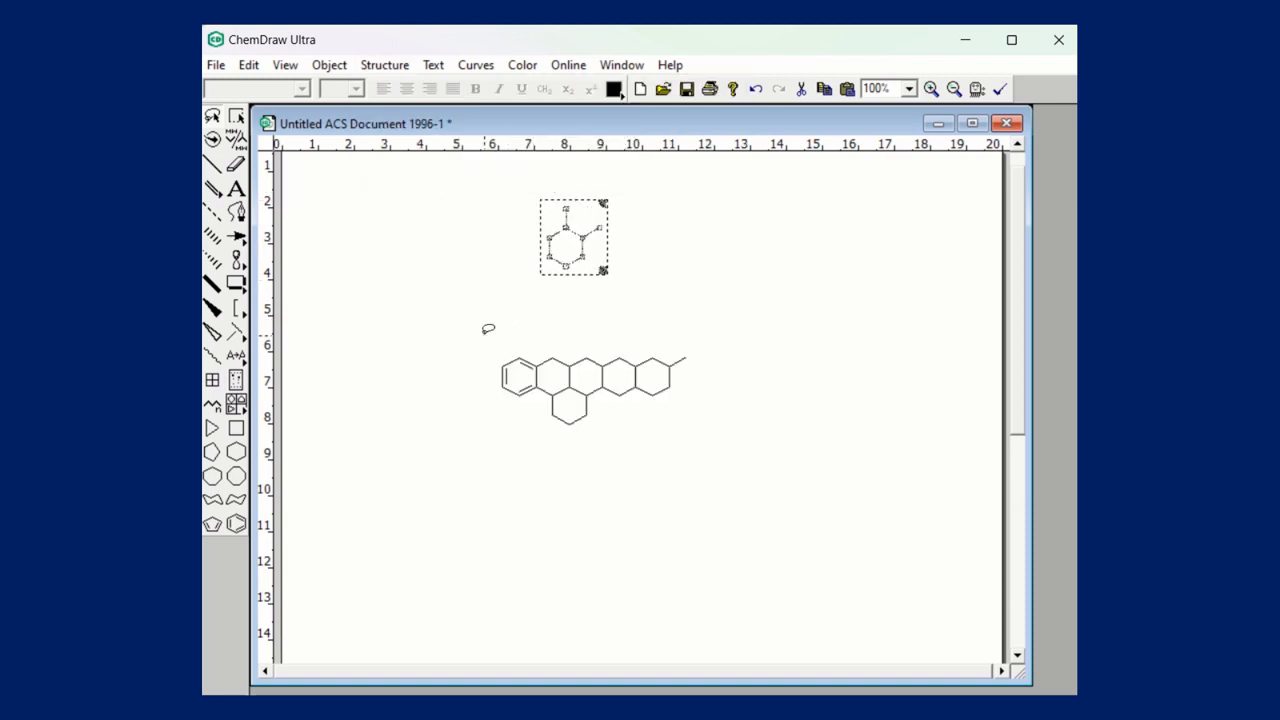
Run Clean Up Structure on the fused polycyclic structure and delete it from the page.
{"action": "left_click", "coordinate": [503, 322]}
{"action": "mouse_move", "coordinate": [505, 320]}
{"action": "left_mouse_down"}
{"action": "mouse_move", "coordinate": [714, 306]}
{"action": "mouse_move", "coordinate": [717, 423]}
{"action": "mouse_move", "coordinate": [523, 434]}
{"action": "mouse_move", "coordinate": [494, 326]}
{"action": "left_mouse_up"}
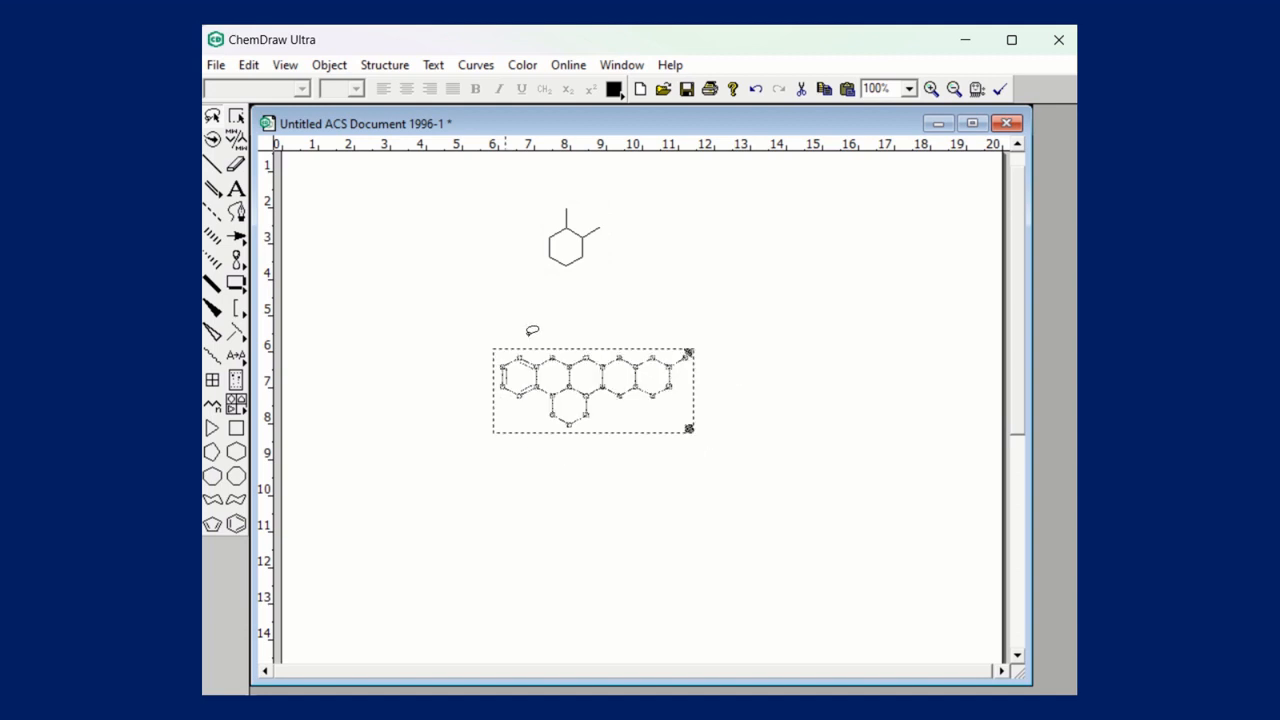
{"action": "left_click", "coordinate": [386, 65]}
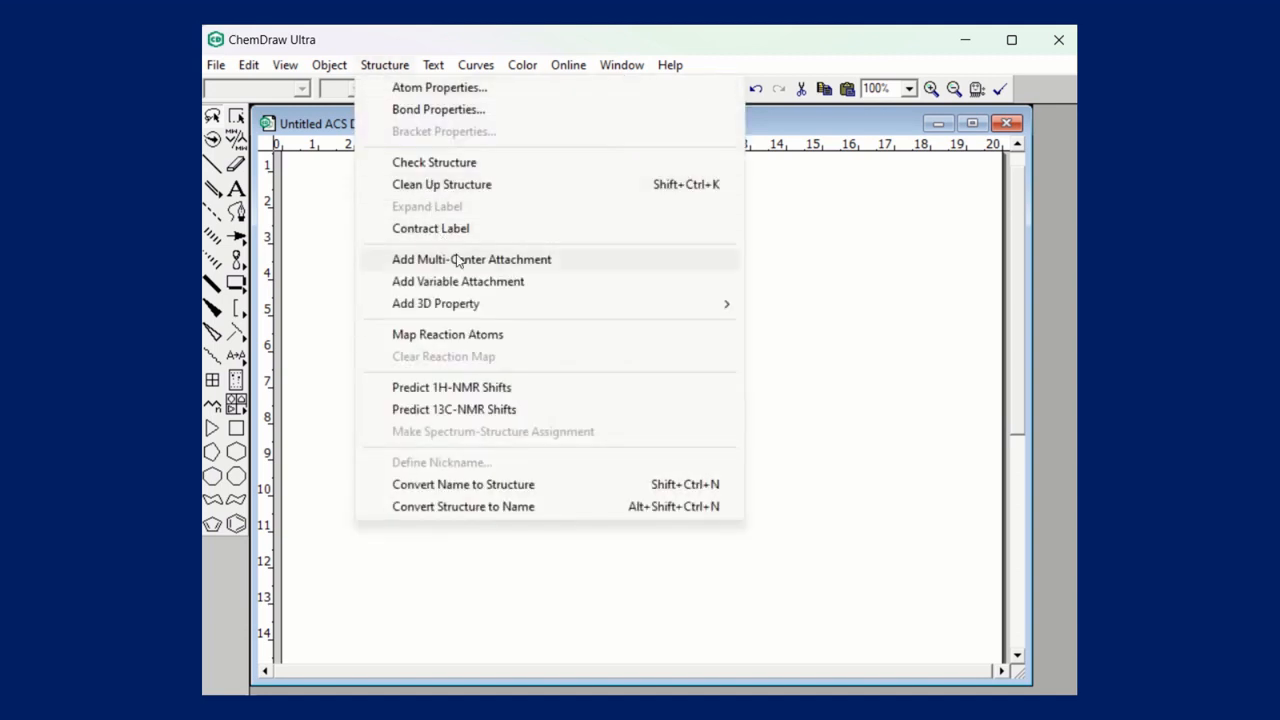
{"action": "left_click", "coordinate": [449, 185]}
{"action": "left_click", "coordinate": [750, 452]}
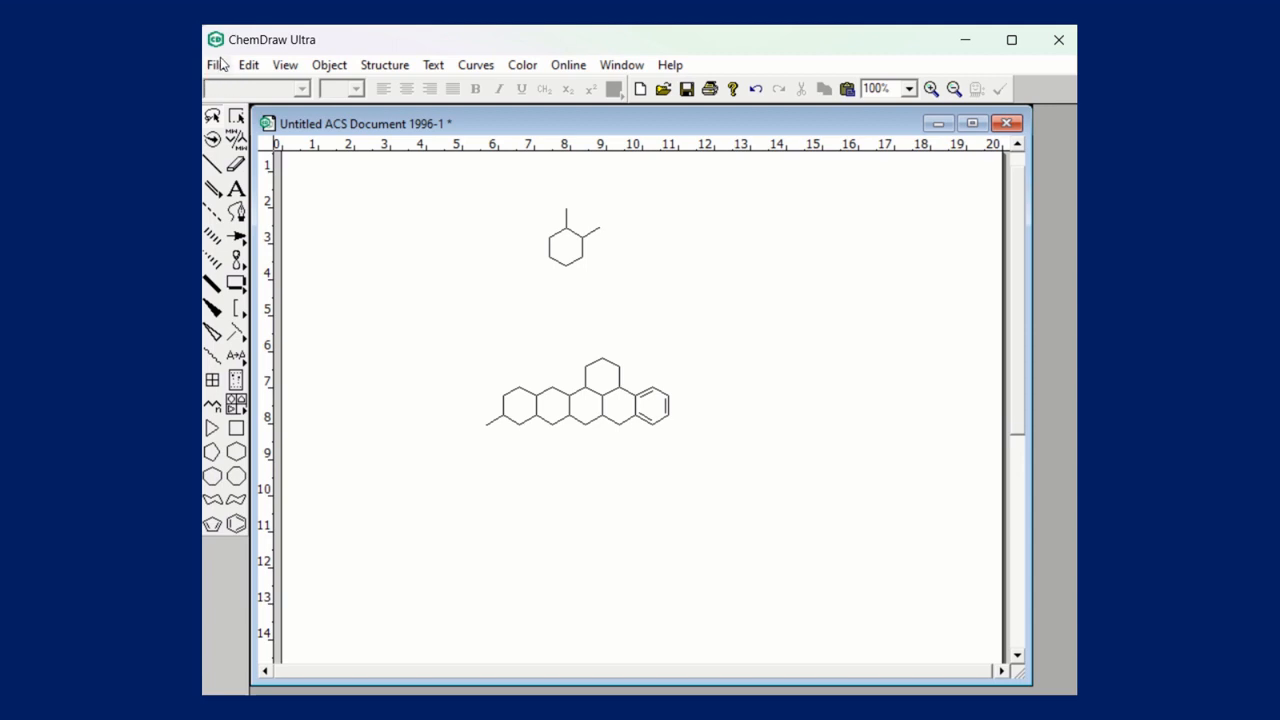
{"action": "mouse_move", "coordinate": [472, 340]}
{"action": "left_mouse_down"}
{"action": "mouse_move", "coordinate": [623, 311]}
{"action": "mouse_move", "coordinate": [661, 500]}
{"action": "mouse_move", "coordinate": [474, 324]}
{"action": "left_mouse_up"}
{"action": "key", "text": "Delete"}
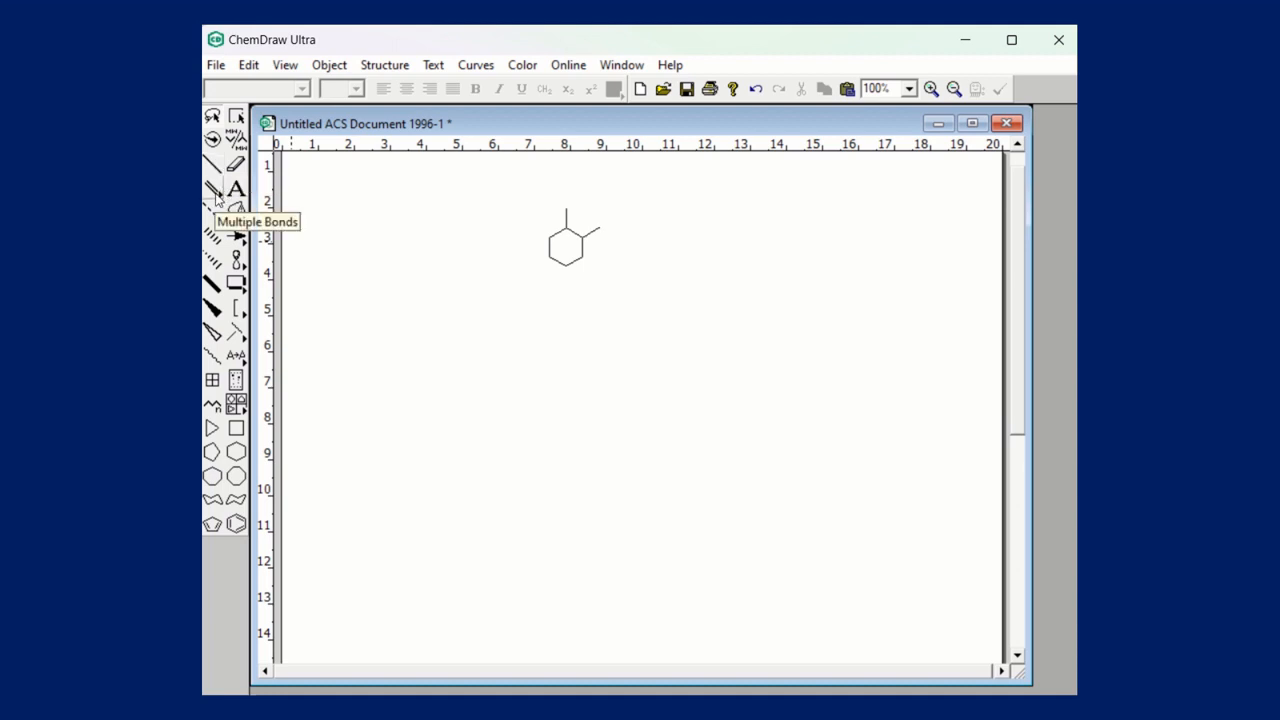
Add outward double bonds to the bottom, lower-right and lower-left vertices of the dimethyl ring.
{"action": "mouse_move", "coordinate": [216, 199]}
{"action": "left_mouse_down"}
{"action": "mouse_move", "coordinate": [306, 212]}
{"action": "mouse_move", "coordinate": [310, 232]}
{"action": "mouse_move", "coordinate": [248, 245]}
{"action": "mouse_move", "coordinate": [236, 208]}
{"action": "left_mouse_up"}
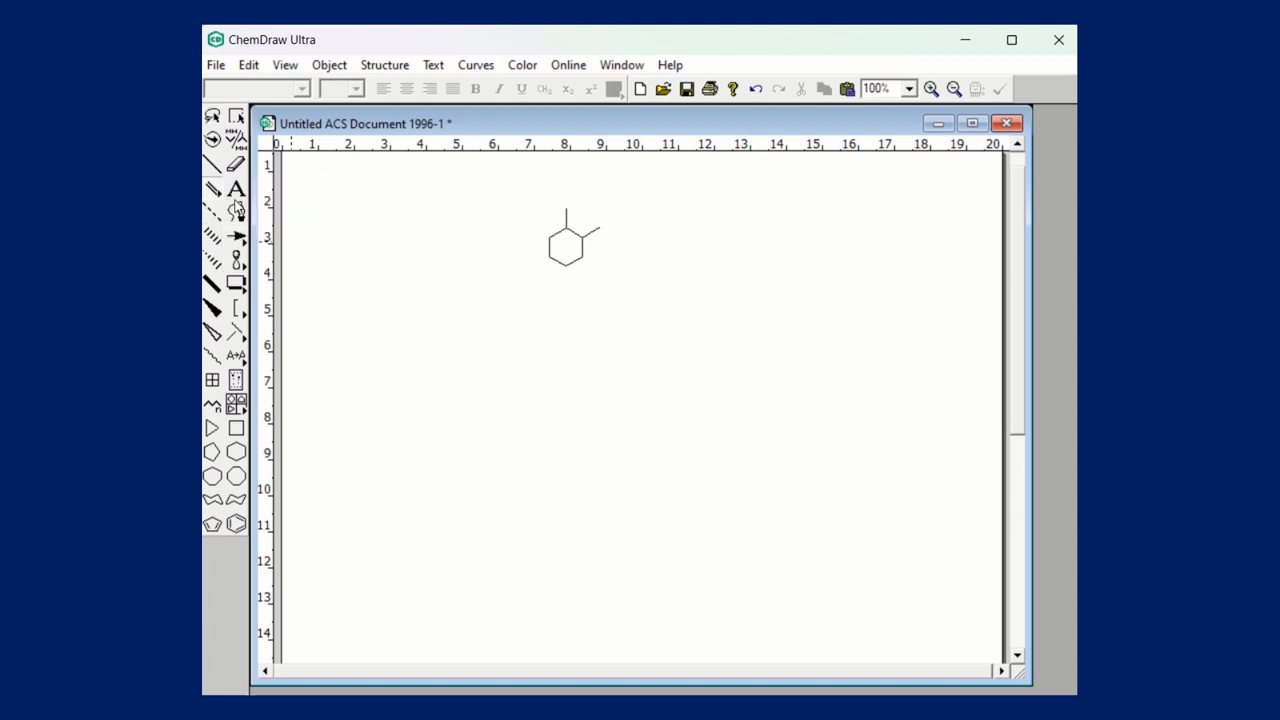
{"action": "left_click", "coordinate": [564, 267]}
{"action": "left_click", "coordinate": [583, 256]}
{"action": "left_click", "coordinate": [549, 258]}
Draw a separate double bond in the blank area below the ring and erase it.
{"action": "left_click", "coordinate": [452, 335]}
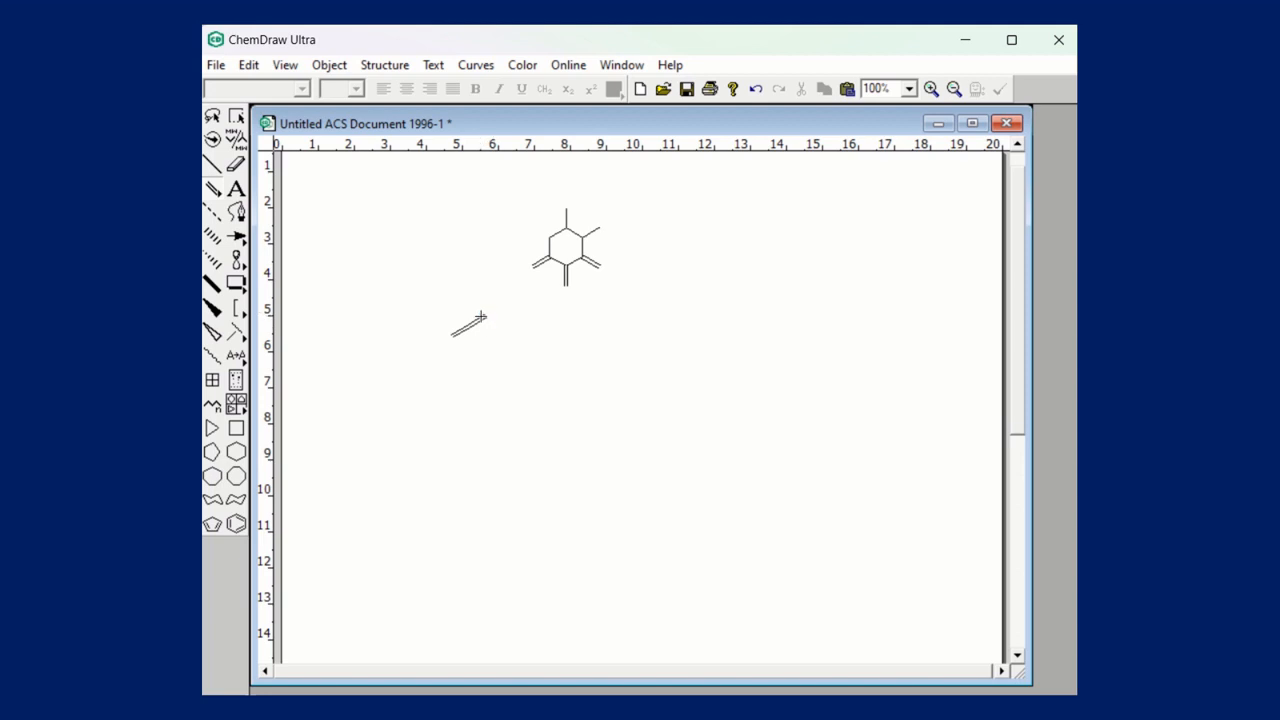
{"action": "left_click", "coordinate": [485, 317]}
{"action": "left_click", "coordinate": [236, 164]}
{"action": "left_click", "coordinate": [490, 313]}
{"action": "left_click", "coordinate": [484, 317]}
{"action": "left_click", "coordinate": [467, 323]}
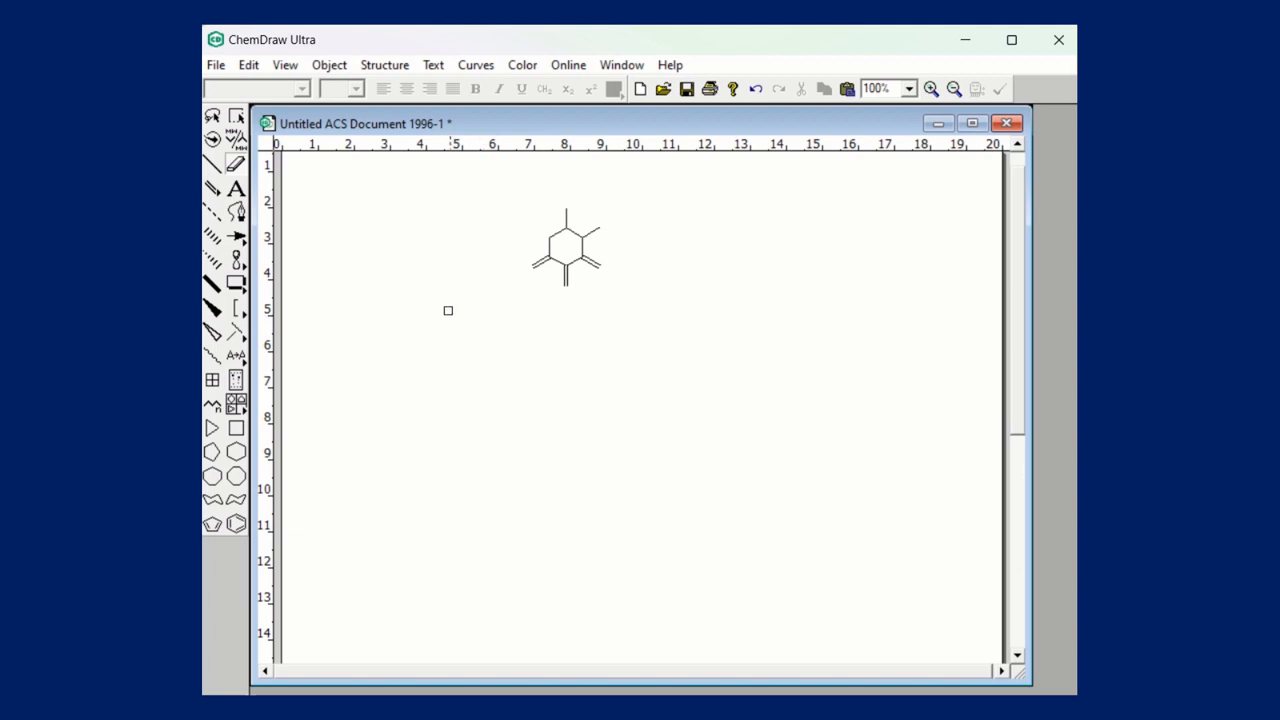
Remove the outward double bonds from the ring's lower-left and lower-right vertices.
{"action": "left_click", "coordinate": [216, 188]}
{"action": "left_click", "coordinate": [589, 261]}
{"action": "left_click", "coordinate": [538, 266]}
{"action": "left_click", "coordinate": [603, 267]}
Label the outer end of the ring's bottom double bond with an oxygen atom, O.
{"action": "left_click", "coordinate": [237, 192]}
{"action": "left_click", "coordinate": [566, 286]}
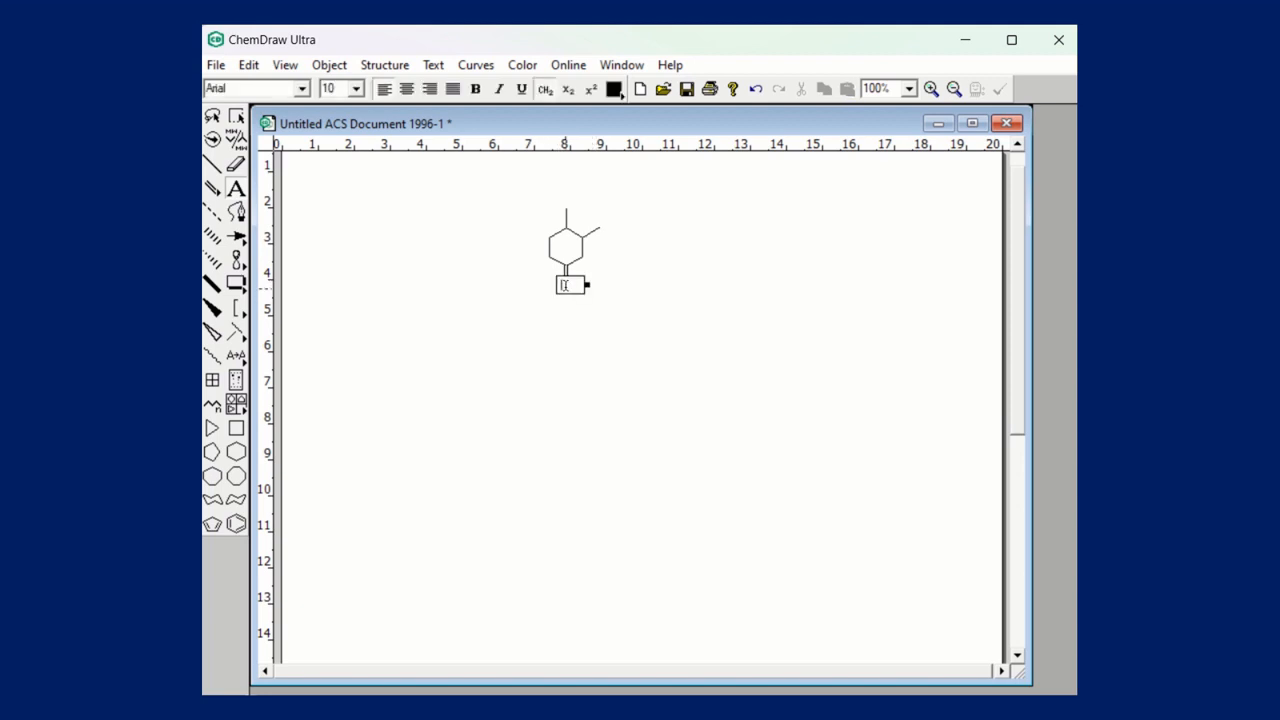
{"action": "type", "text": "O"}
{"action": "left_click", "coordinate": [566, 341]}
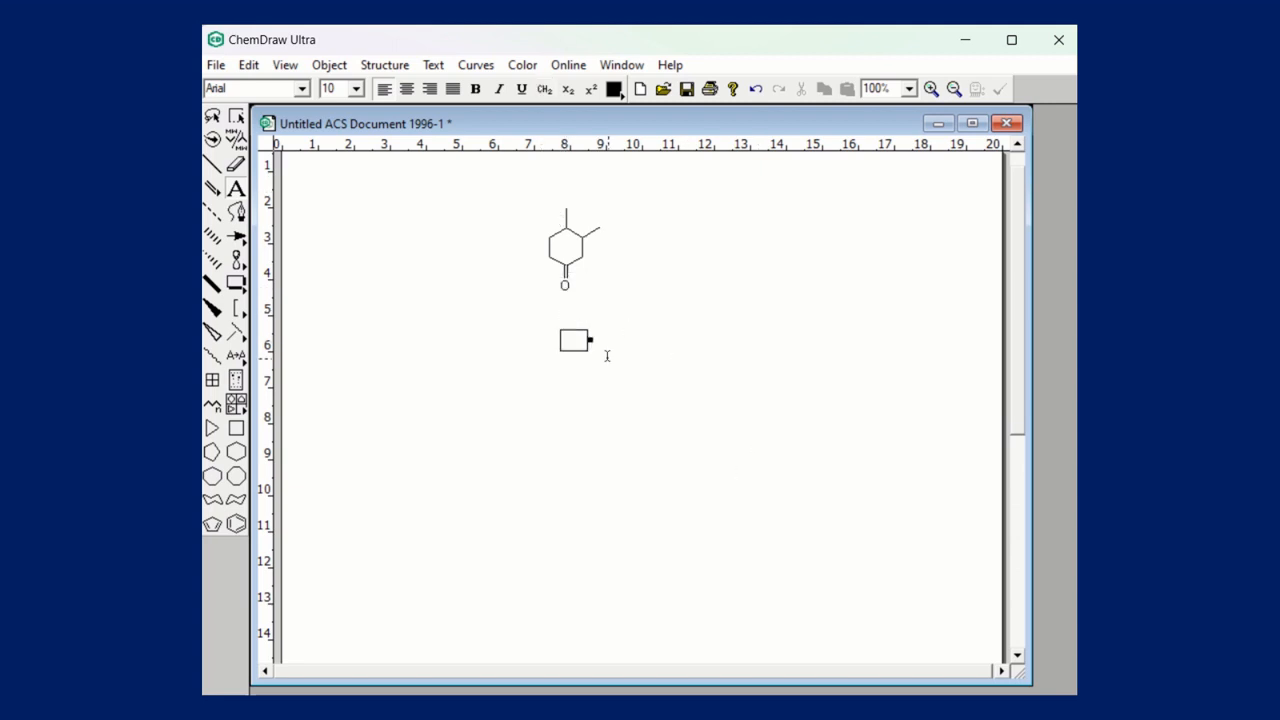
Place an N label on the ring's lower-right vertex and extend it to NH.
{"action": "left_click", "coordinate": [584, 256]}
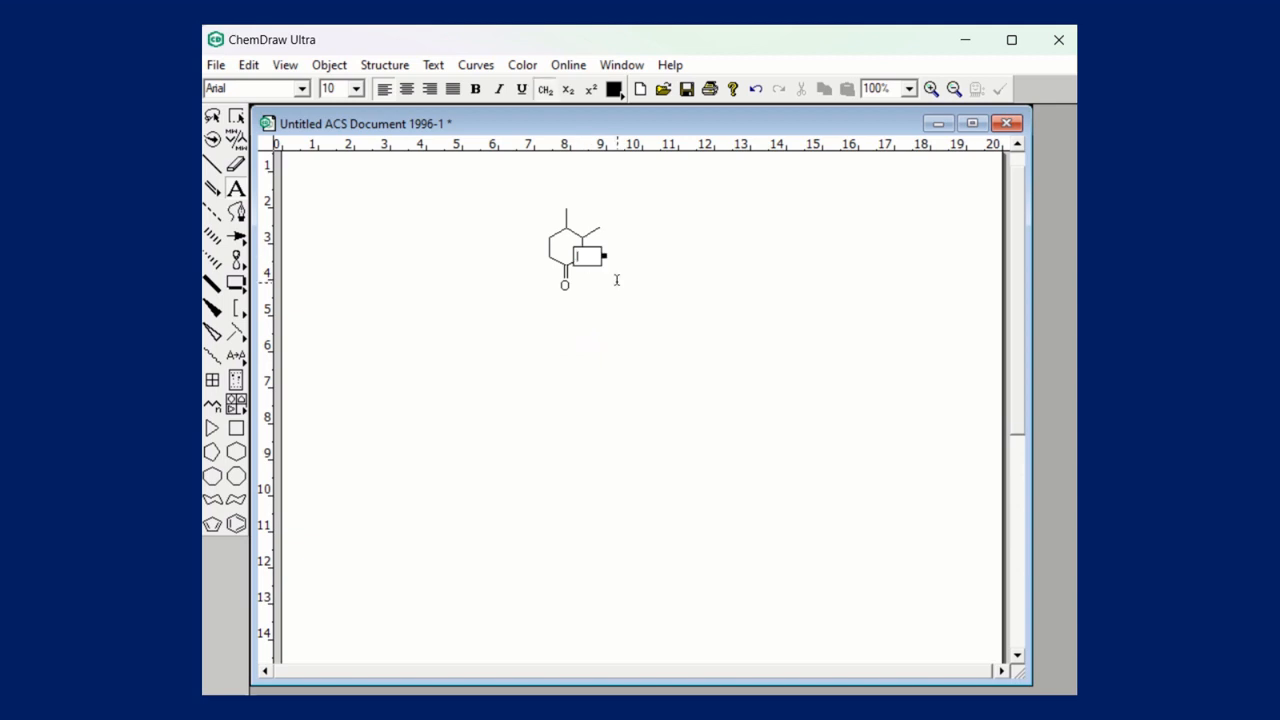
{"action": "type", "text": "N"}
{"action": "left_click", "coordinate": [665, 304]}
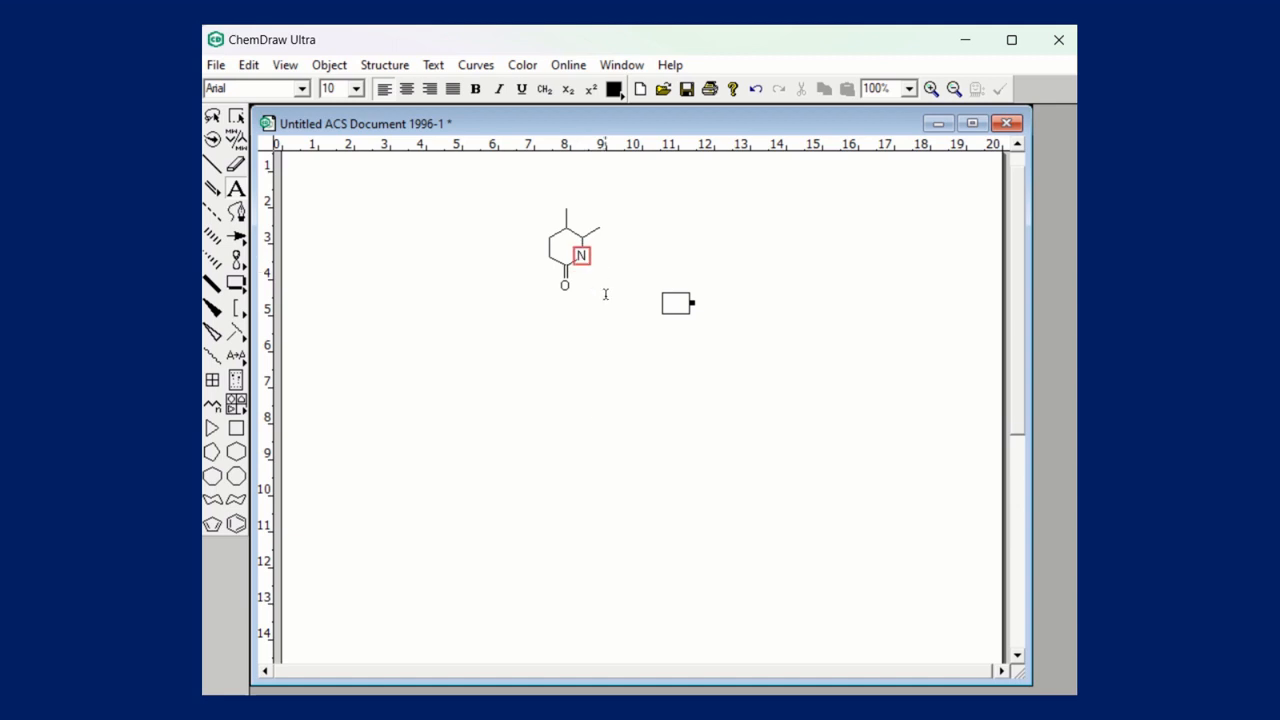
{"action": "left_click", "coordinate": [584, 256]}
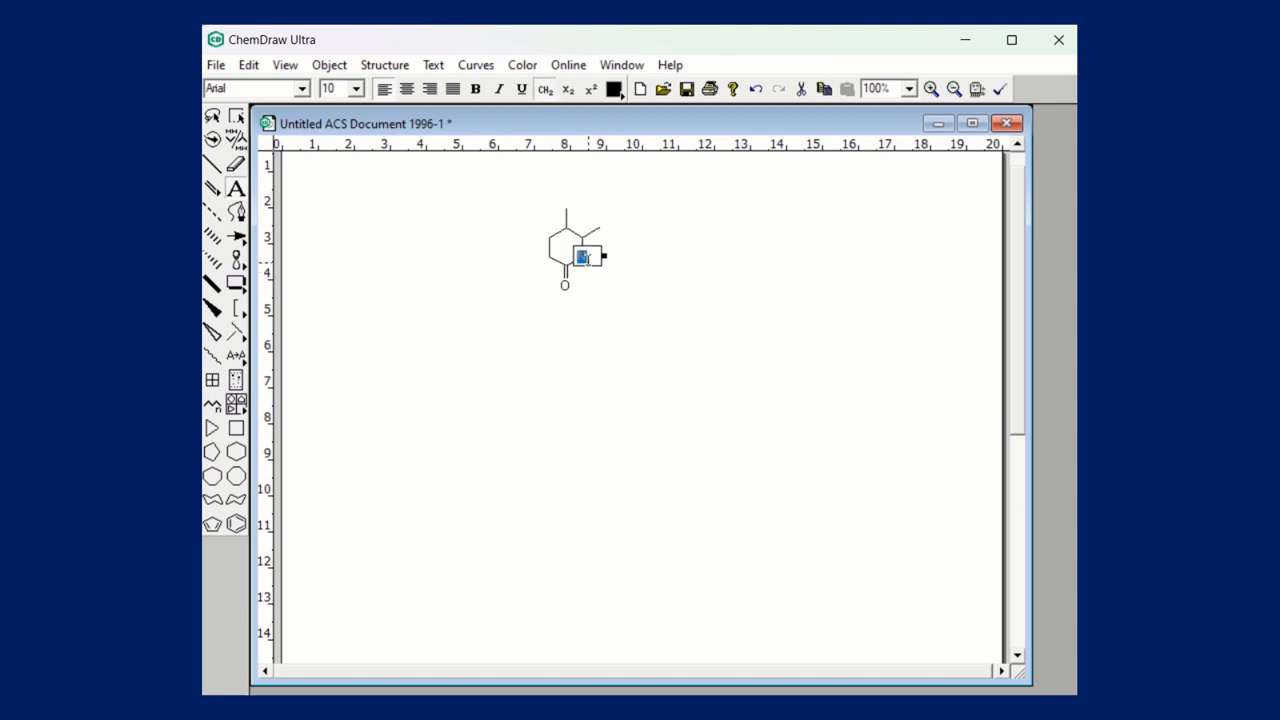
{"action": "left_click", "coordinate": [597, 260]}
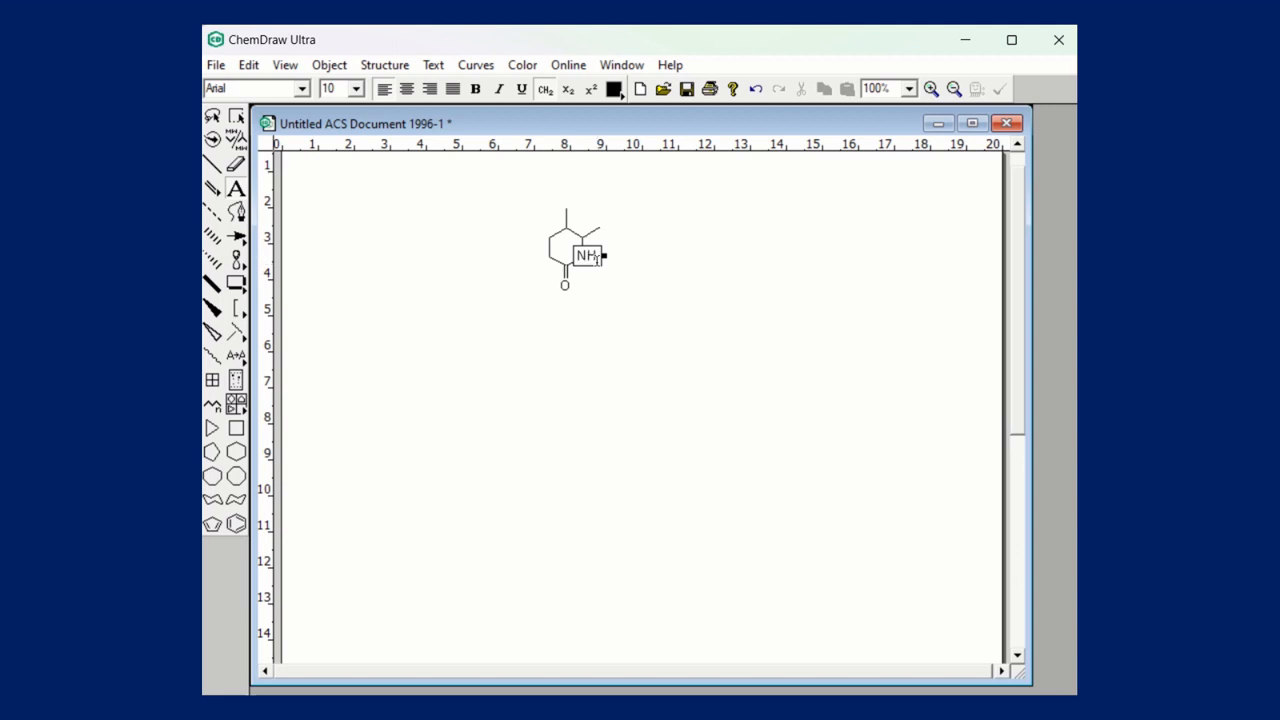
Add a dashed bond outward from the ring's upper-left vertex and erase the stray bond at the lower-left vertex.
{"action": "left_click", "coordinate": [668, 327]}
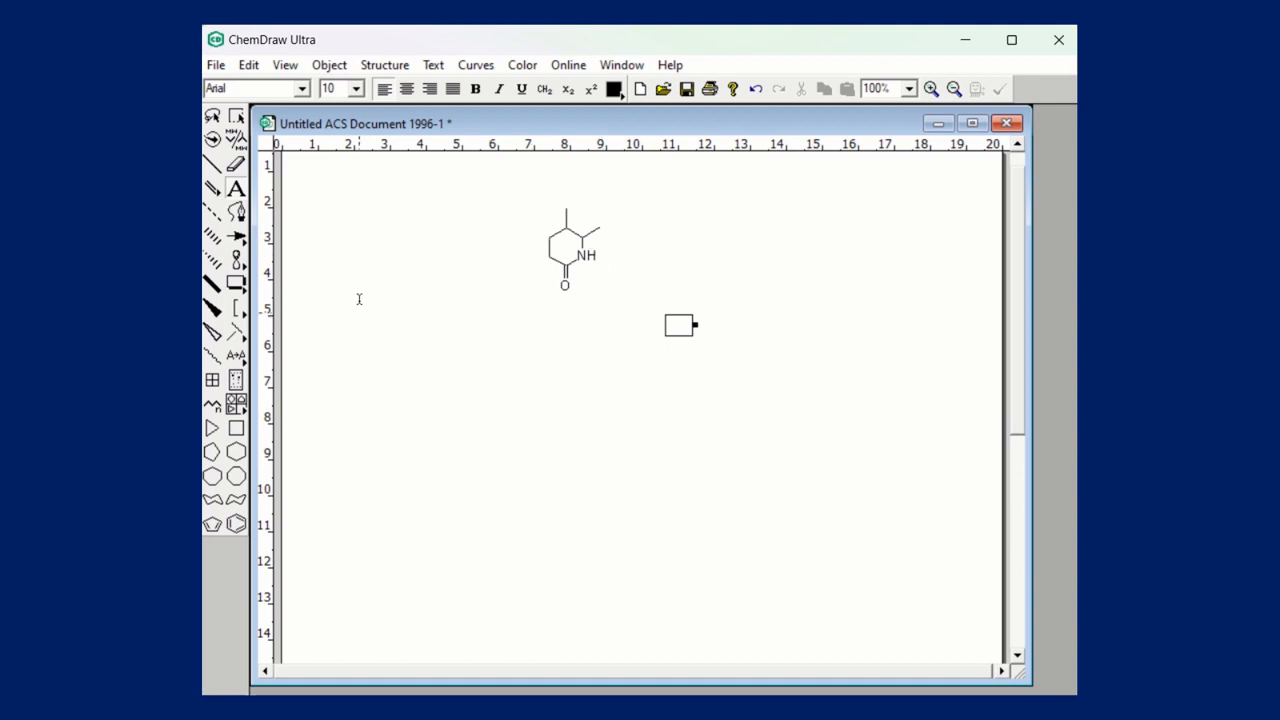
{"action": "left_click", "coordinate": [213, 217]}
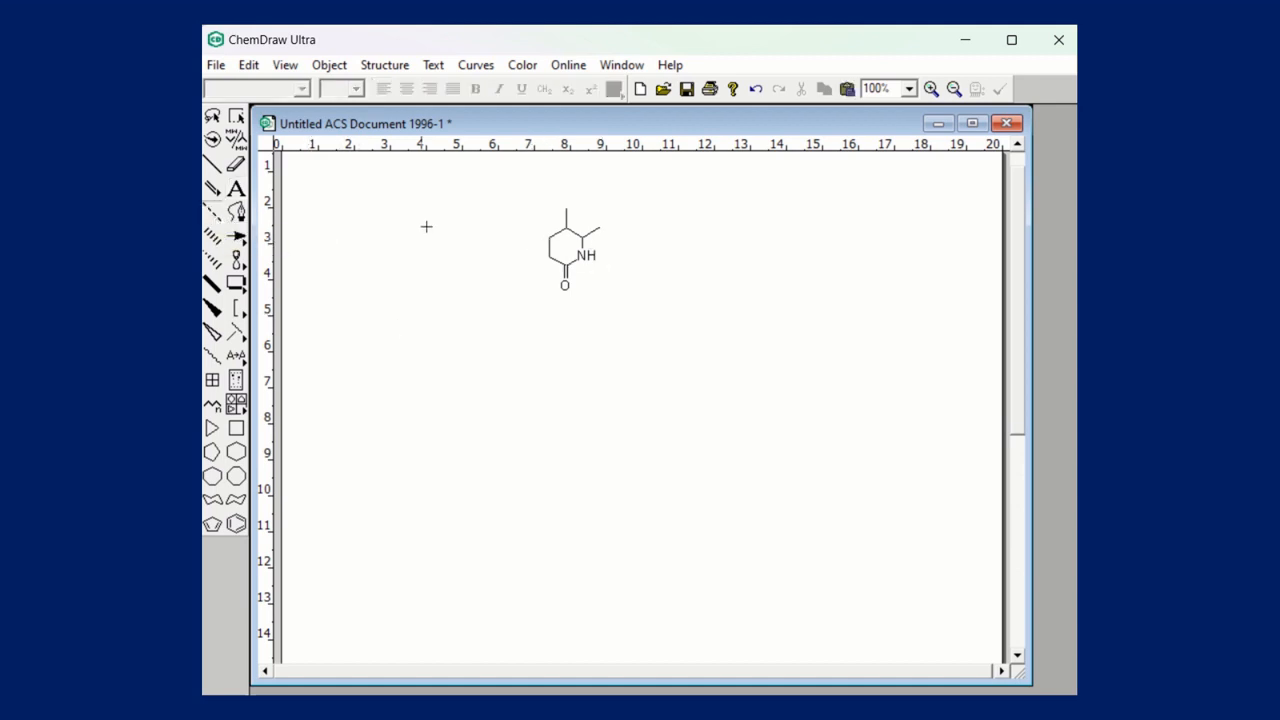
{"action": "left_click", "coordinate": [549, 237]}
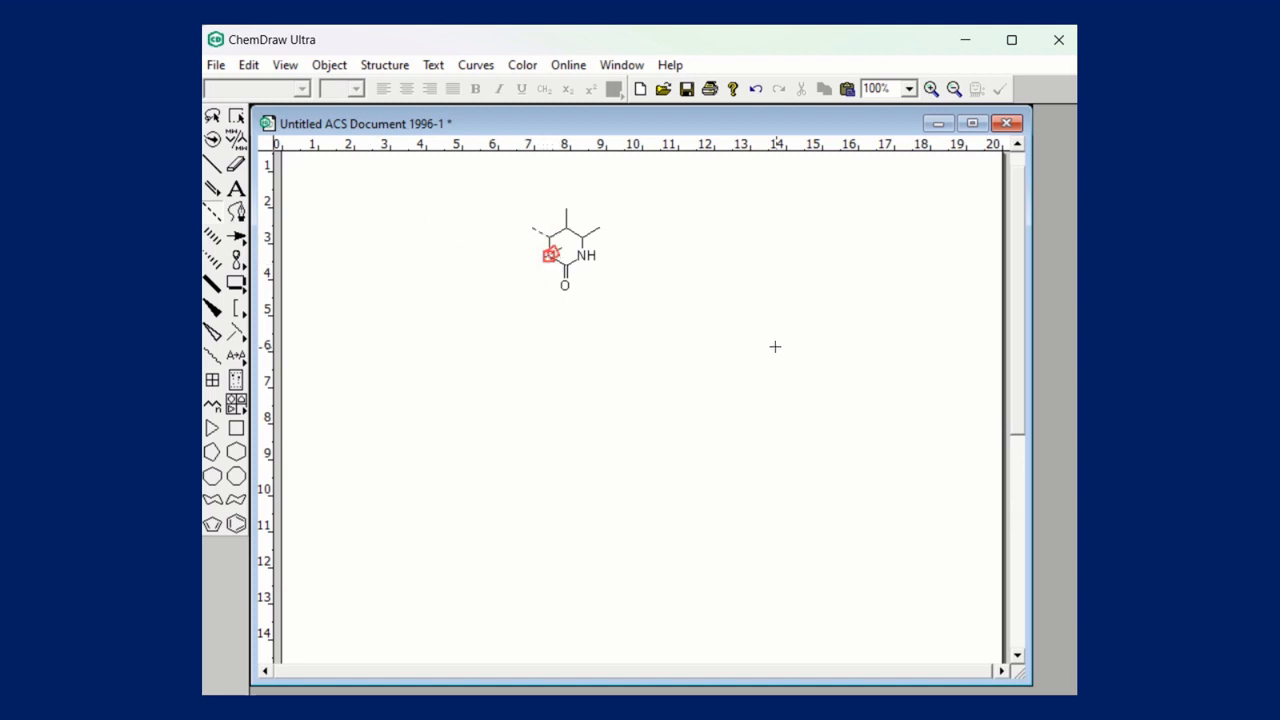
{"action": "left_click", "coordinate": [235, 165]}
{"action": "left_click", "coordinate": [548, 257]}
Add plain single bonds outward from the ring's lower-left vertex and from its nitrogen atom.
{"action": "left_click", "coordinate": [213, 165]}
{"action": "left_click", "coordinate": [548, 236]}
{"action": "left_click", "coordinate": [552, 259]}
{"action": "left_click", "coordinate": [551, 259]}
{"action": "left_click", "coordinate": [583, 257]}
Draw two fused cyclohexane rings side by side in the blank area below the first structure.
{"action": "left_click", "coordinate": [236, 452]}
{"action": "left_click", "coordinate": [547, 414]}
{"action": "left_click", "coordinate": [561, 413]}
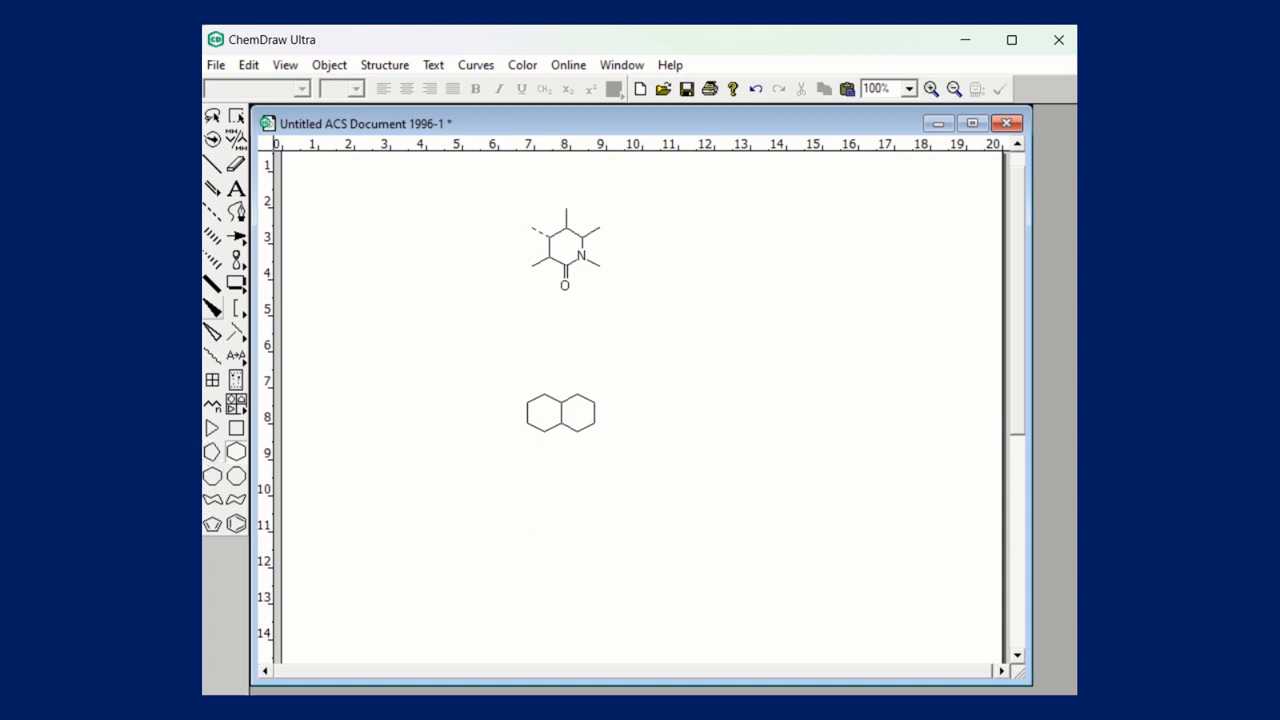
Add a double bond to the bottom vertex of the left fused ring and label its outer end O.
{"action": "left_click", "coordinate": [212, 196]}
{"action": "left_click_drag", "start_coordinate": [217, 193], "coordinate": [237, 202]}
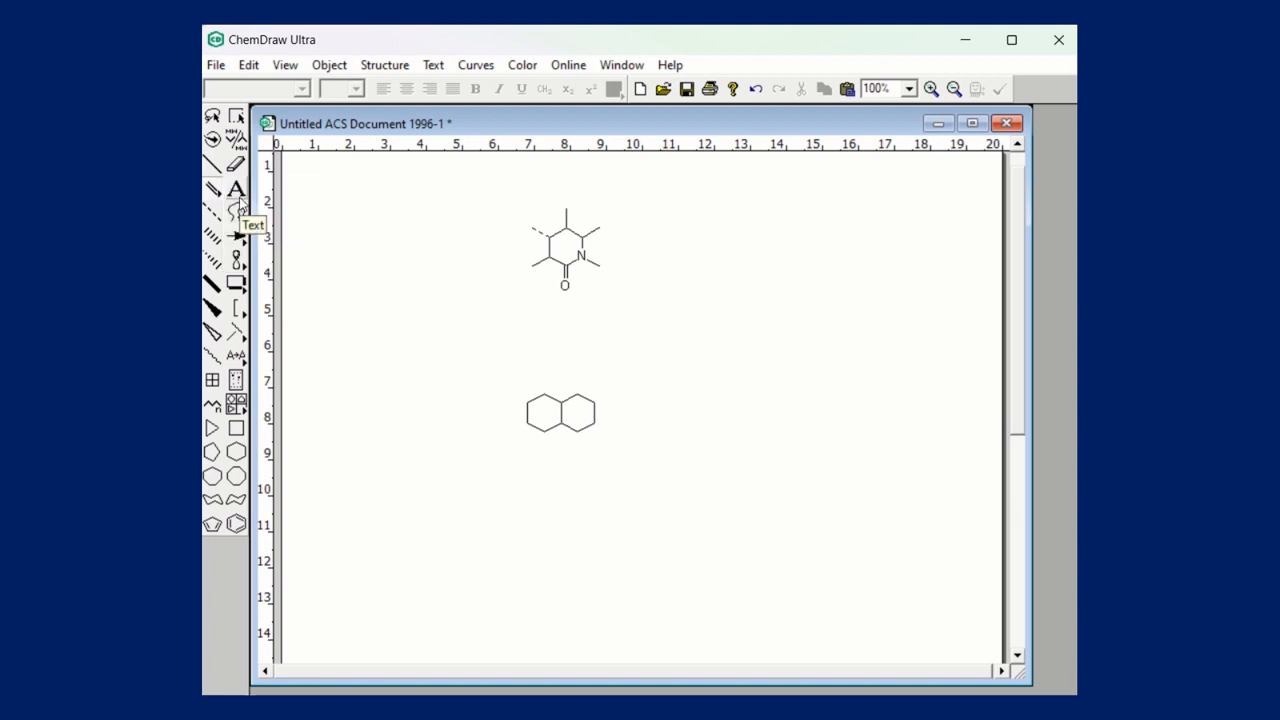
{"action": "left_click", "coordinate": [544, 431]}
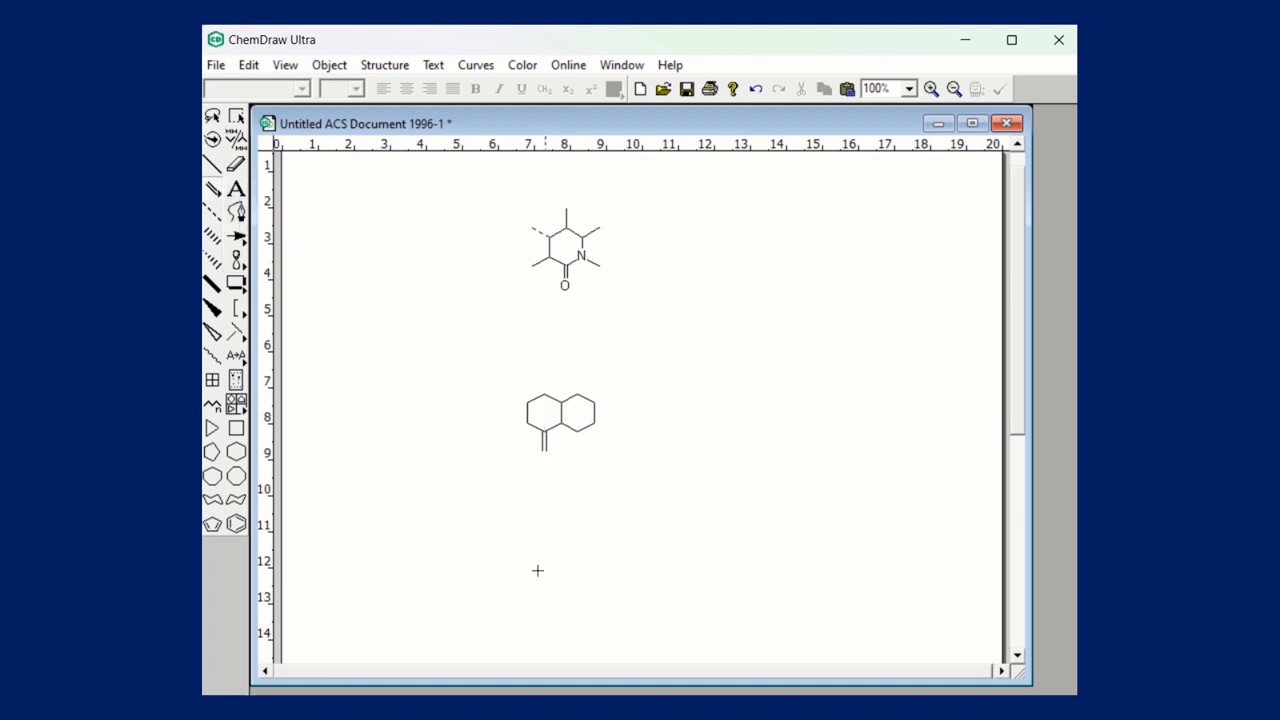
{"action": "left_click", "coordinate": [236, 188]}
{"action": "left_click", "coordinate": [547, 451]}
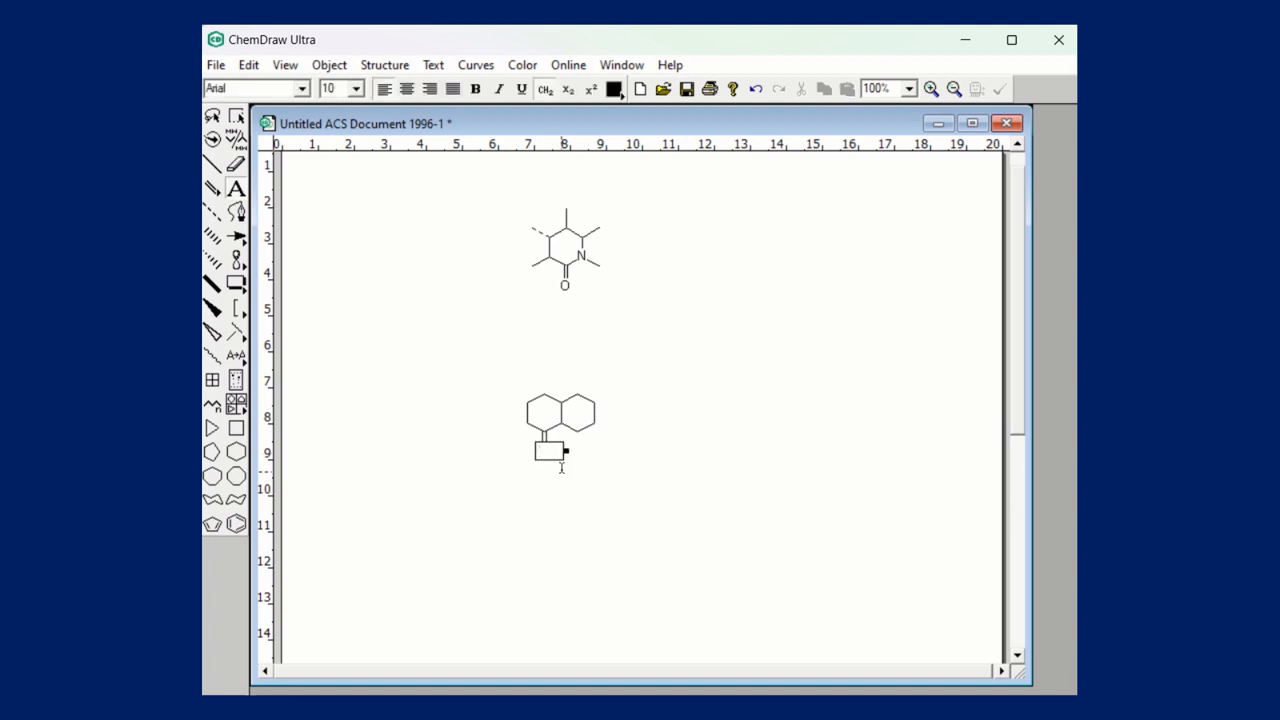
{"action": "type", "text": "O"}
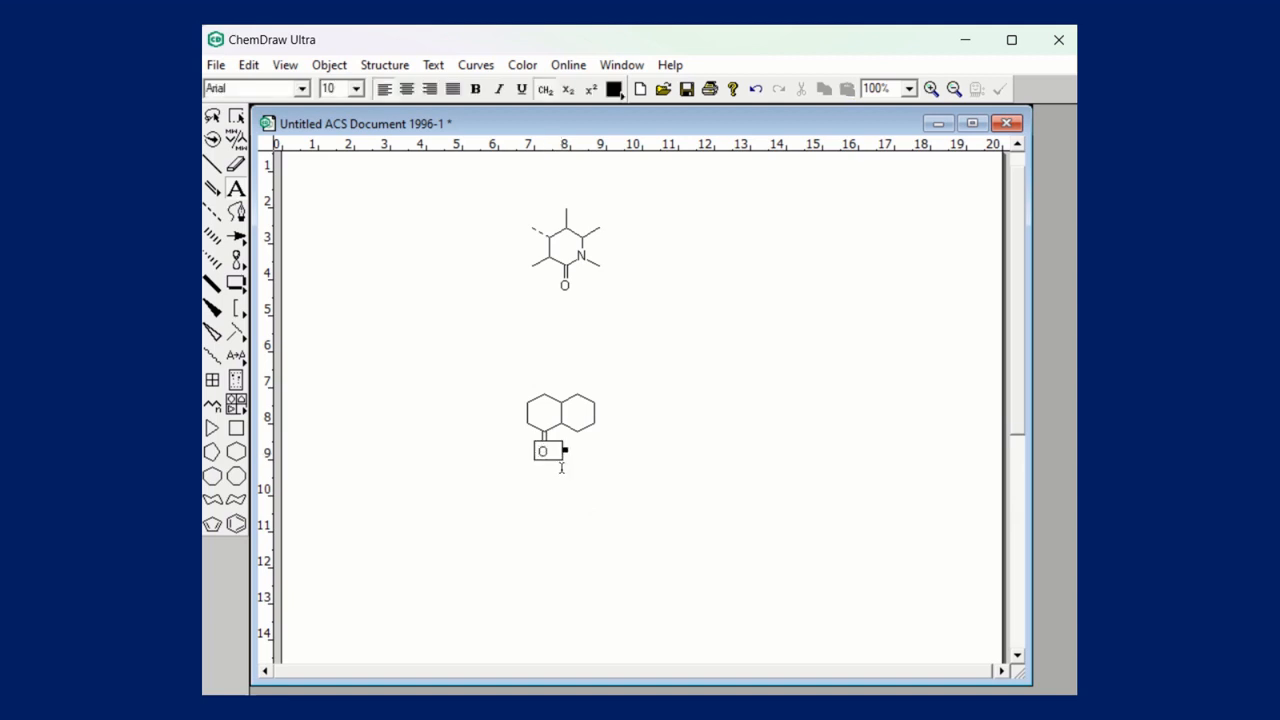
Add solid wedge bonds to the bottom and top vertices of the right fused ring.
{"action": "left_click", "coordinate": [216, 316]}
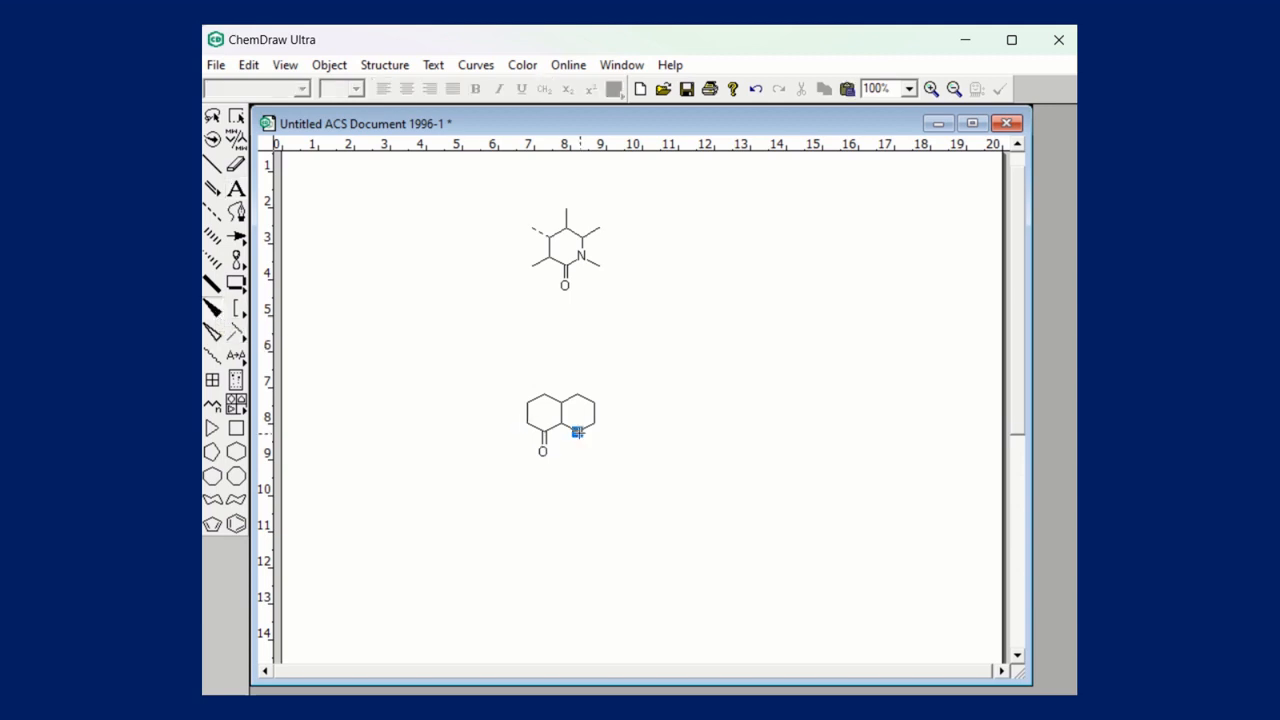
{"action": "left_click", "coordinate": [579, 433]}
{"action": "left_click", "coordinate": [578, 393]}
Add a hollow wedge bond to the right ring's lower-right vertex and erase the solid wedge at its bottom vertex.
{"action": "left_click", "coordinate": [213, 332]}
{"action": "left_click", "coordinate": [593, 425]}
{"action": "left_click", "coordinate": [235, 167]}
{"action": "left_click", "coordinate": [579, 444]}
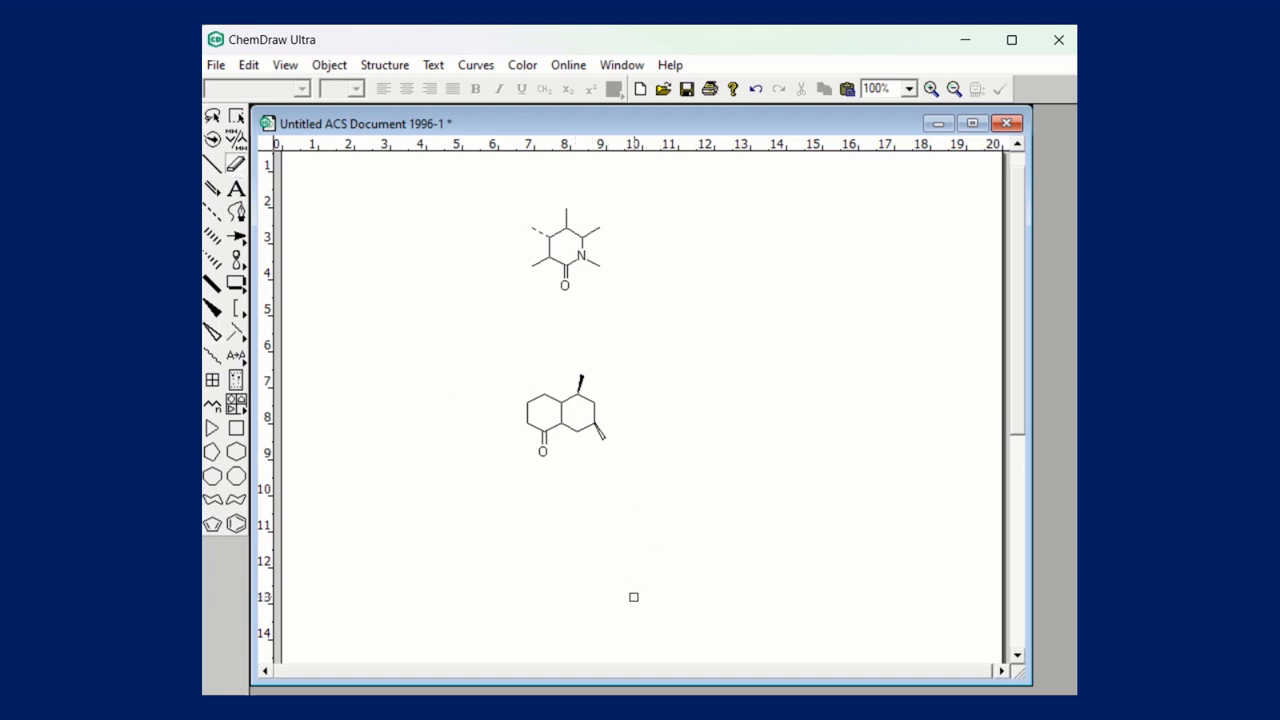
Add a wavy bond to the right fused ring's upper-right vertex and erase it.
{"action": "left_click", "coordinate": [212, 358]}
{"action": "left_click", "coordinate": [594, 403]}
{"action": "left_click", "coordinate": [235, 163]}
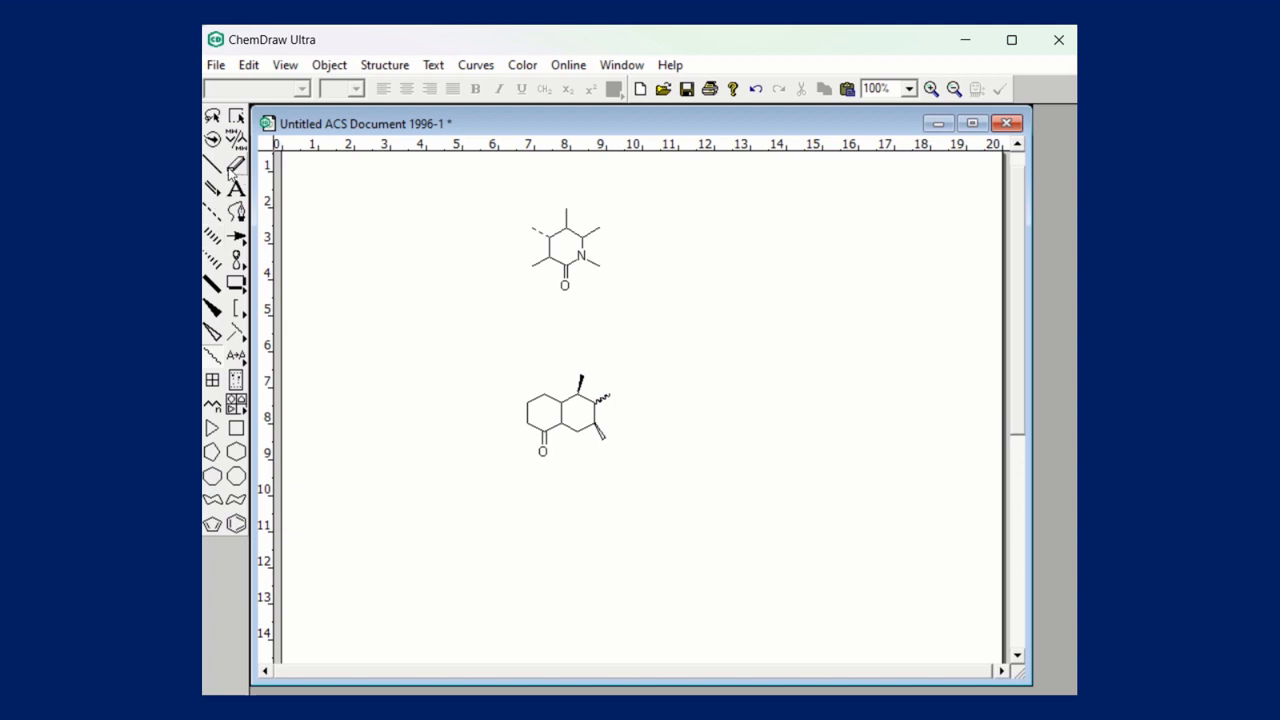
{"action": "left_click", "coordinate": [610, 395]}
Attach a chain of 8 atoms to the right fused ring's upper-right vertex.
{"action": "left_click", "coordinate": [213, 406]}
{"action": "left_click", "coordinate": [595, 405]}
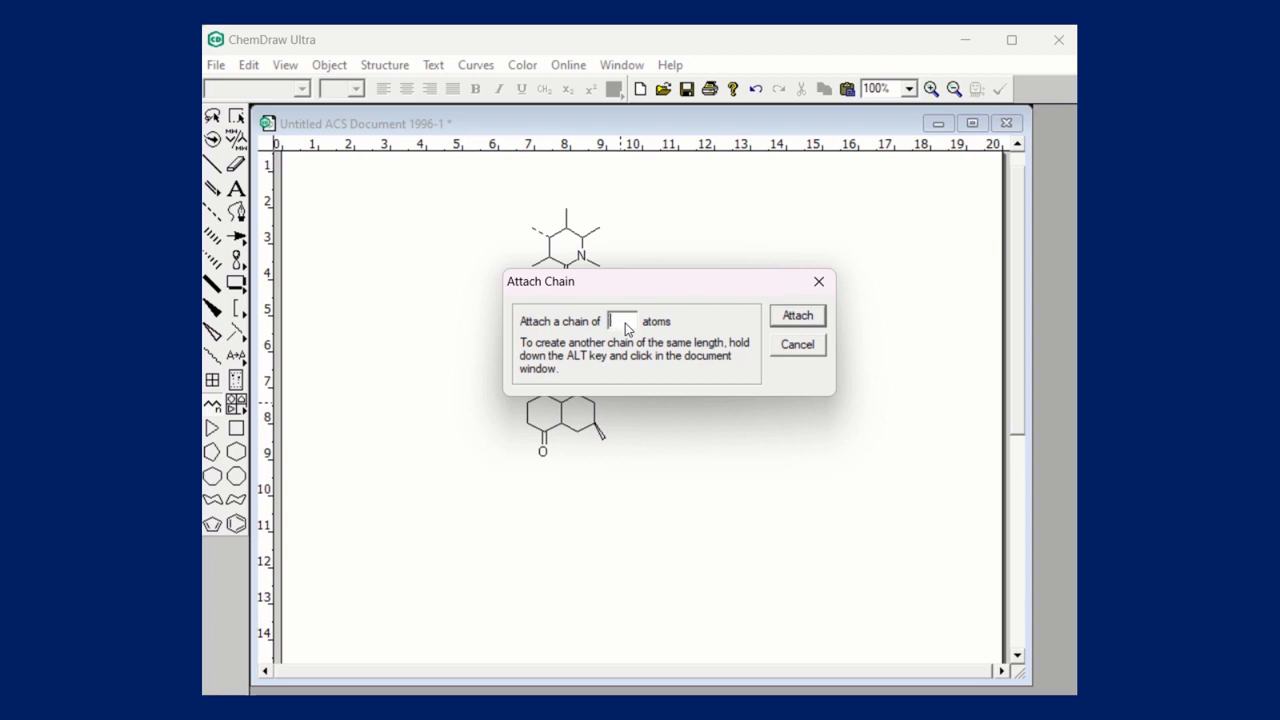
{"action": "type", "text": "8"}
{"action": "left_click", "coordinate": [792, 317]}
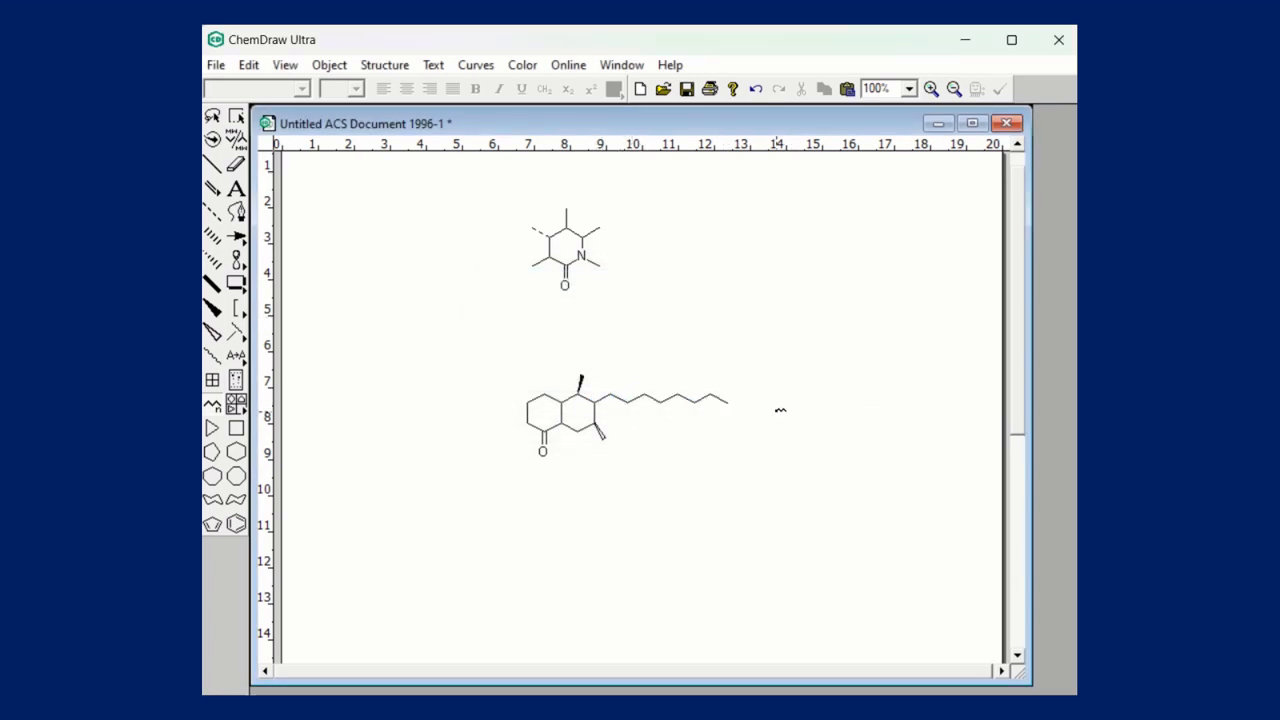
Extend the free end of the ring's side chain with another chain of 5 atoms.
{"action": "left_click", "coordinate": [735, 401]}
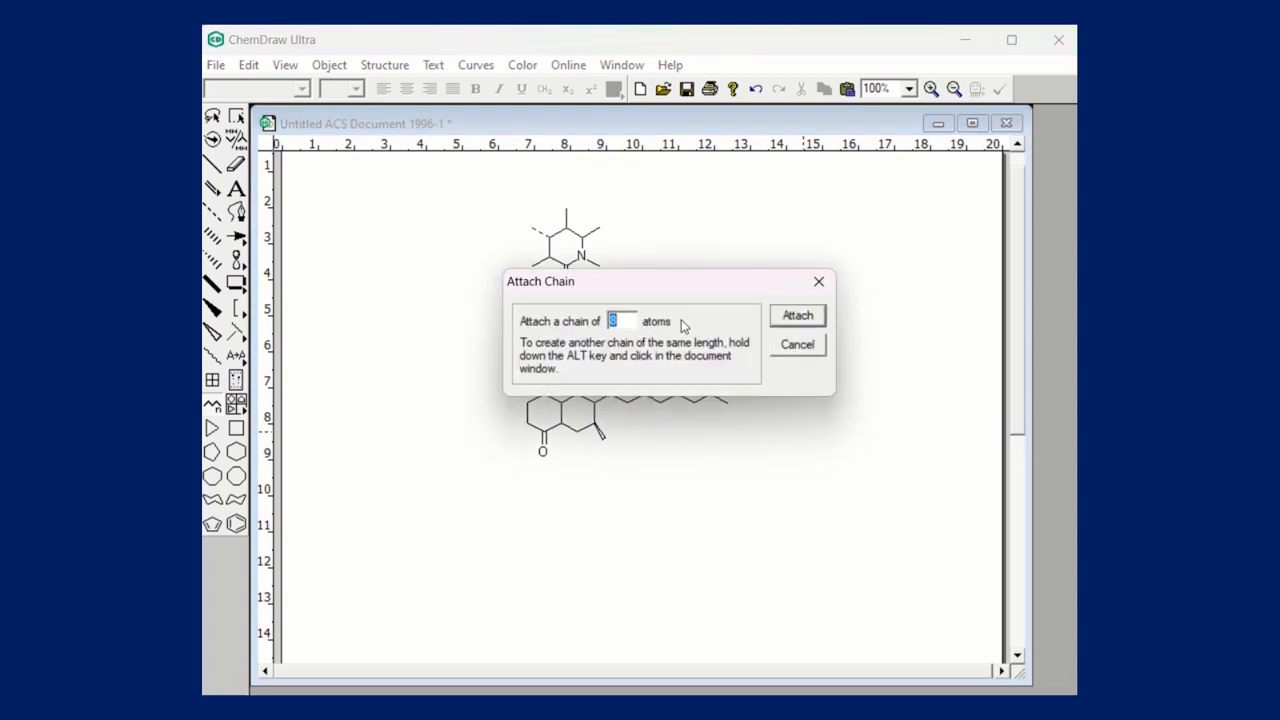
{"action": "left_click", "coordinate": [626, 328]}
{"action": "type", "text": "5"}
{"action": "left_click", "coordinate": [798, 317]}
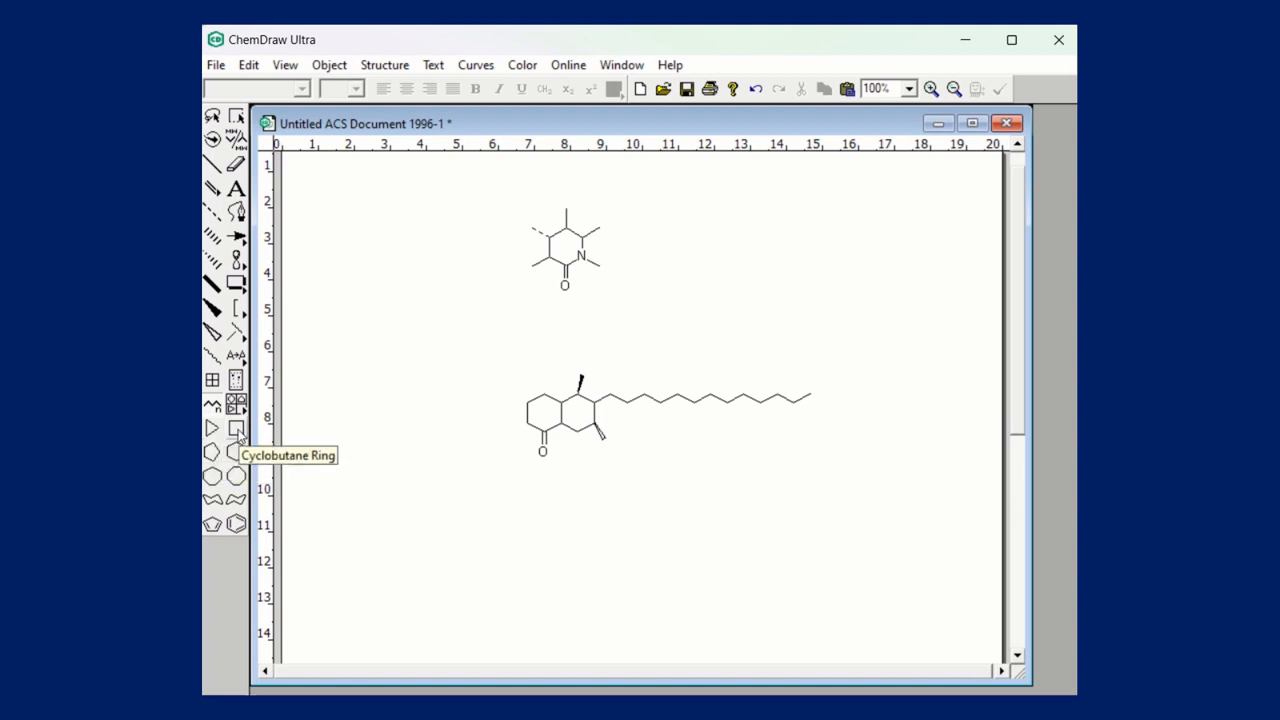
{"action": "left_click", "coordinate": [213, 502]}
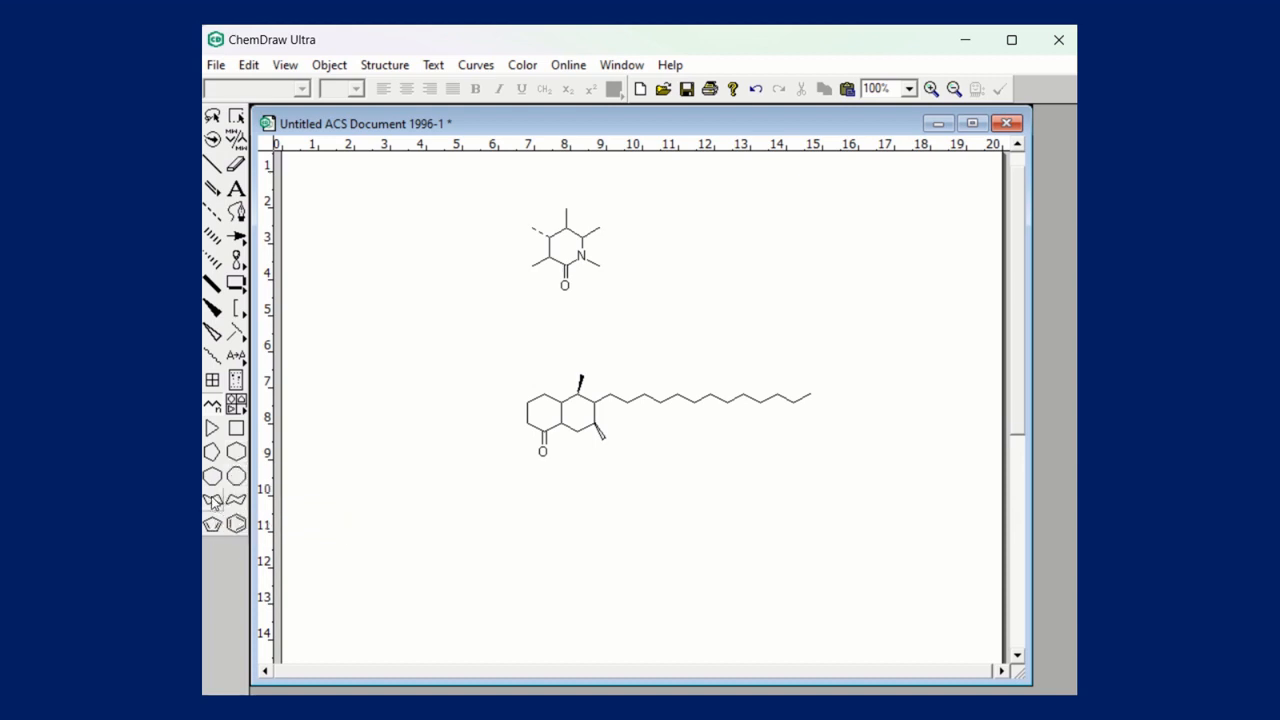
{"action": "left_click", "coordinate": [471, 551]}
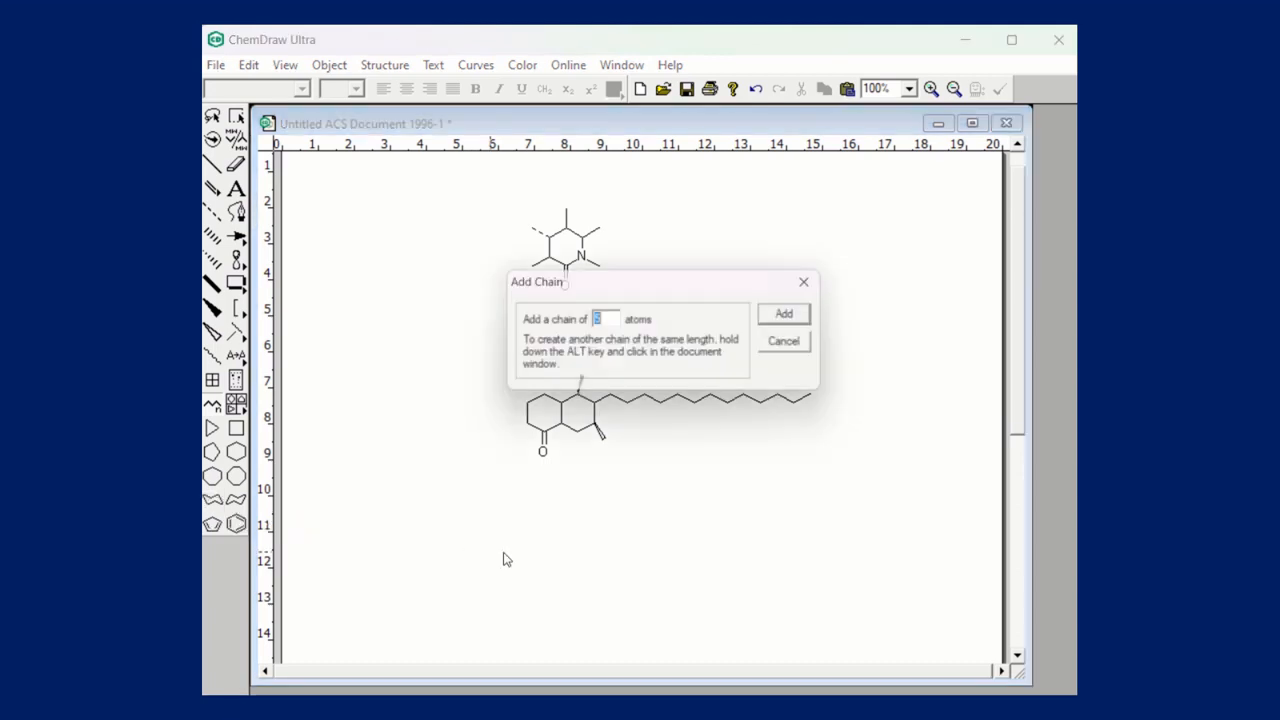
{"action": "left_click", "coordinate": [814, 282]}
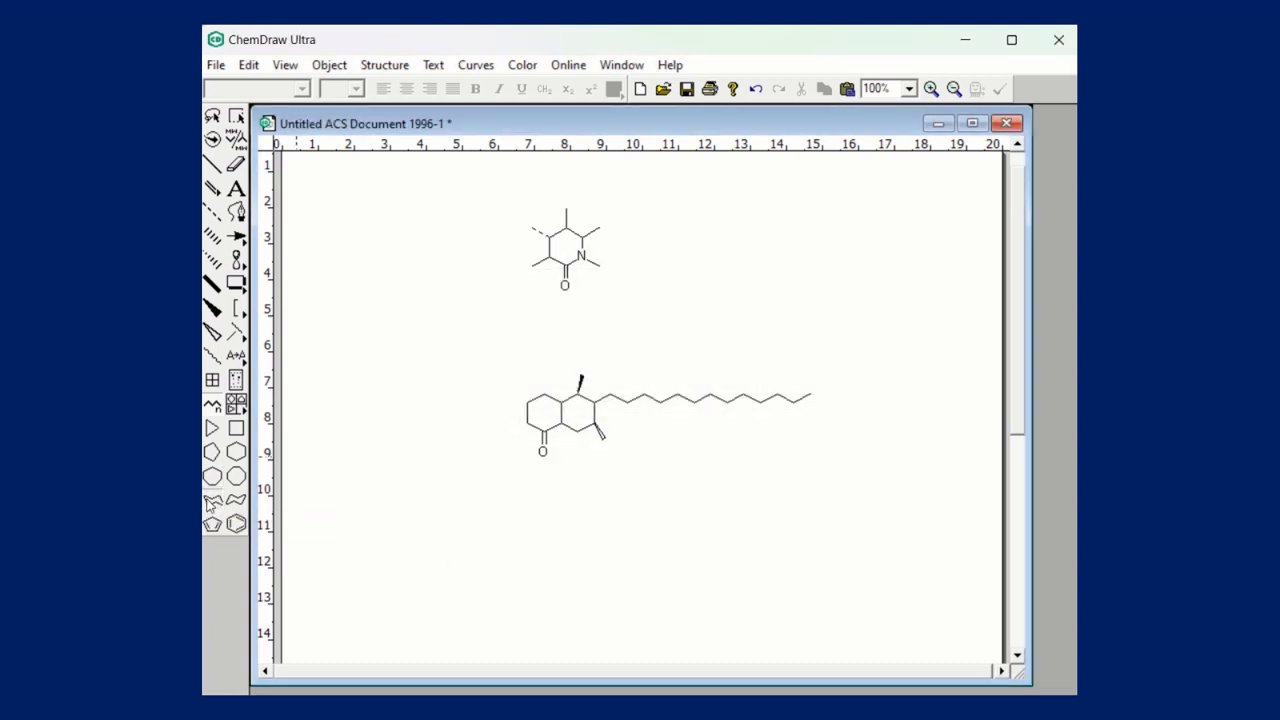
Draw two joined cyclohexane chair rings in the blank area below the fused rings and delete them.
{"action": "left_click", "coordinate": [212, 503]}
{"action": "left_click", "coordinate": [471, 535]}
{"action": "left_click", "coordinate": [490, 539]}
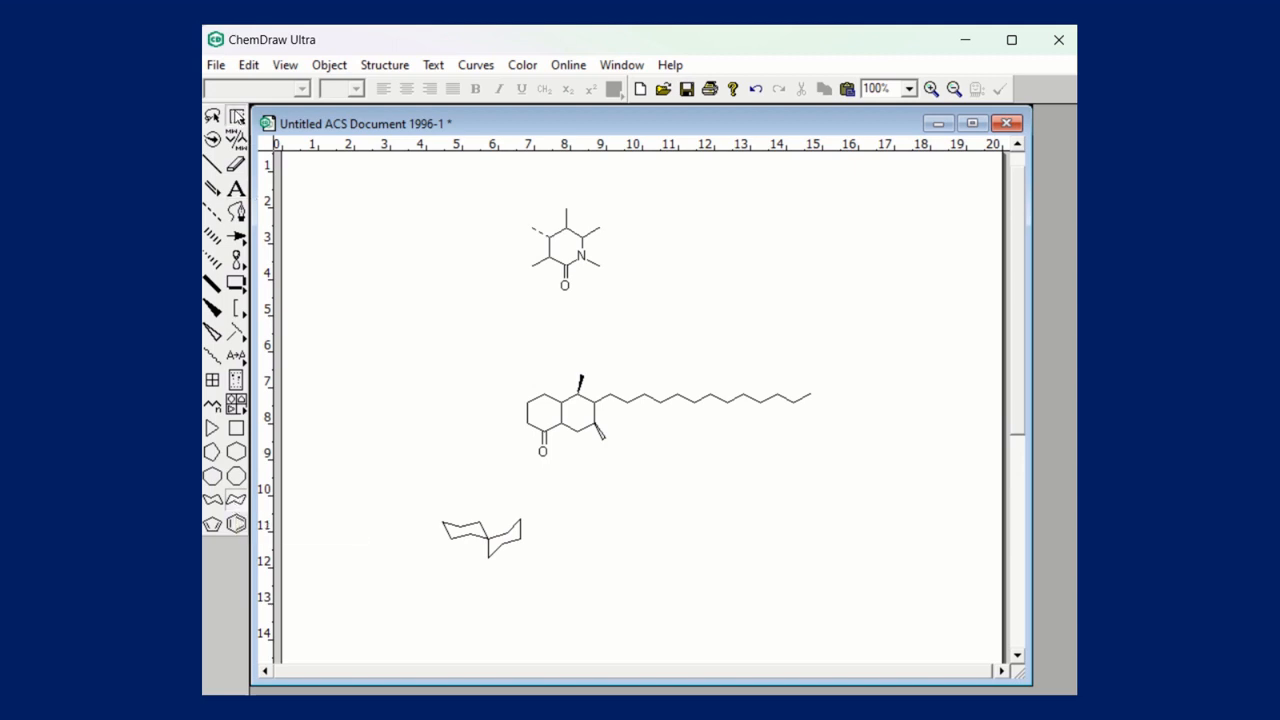
{"action": "left_click", "coordinate": [236, 116]}
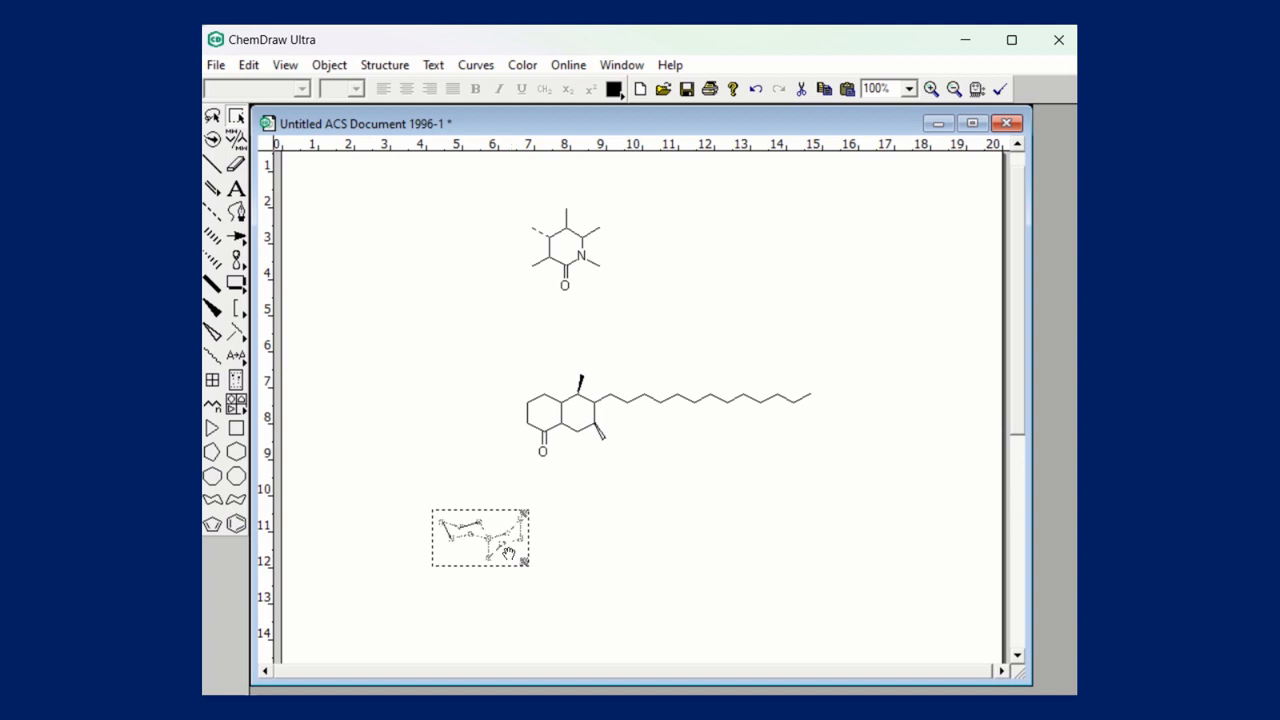
{"action": "key", "text": "Delete"}
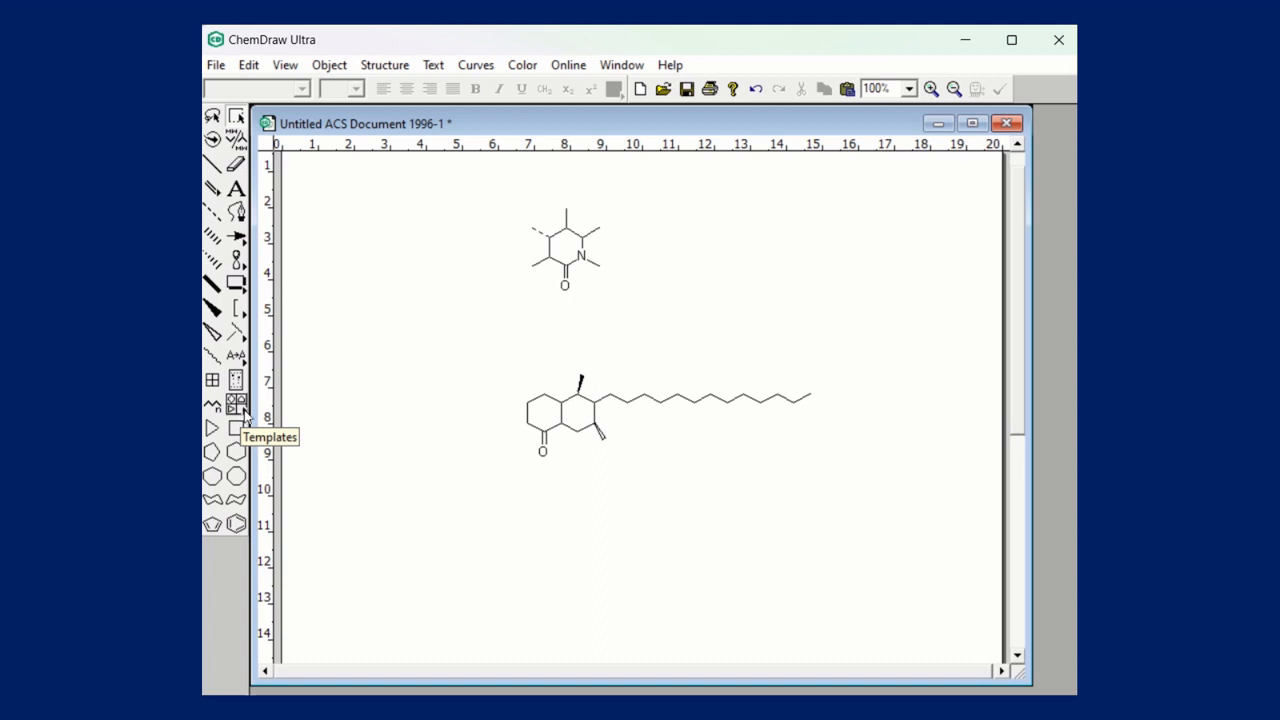
{"action": "left_click", "coordinate": [240, 336]}
{"action": "left_click", "coordinate": [240, 338]}
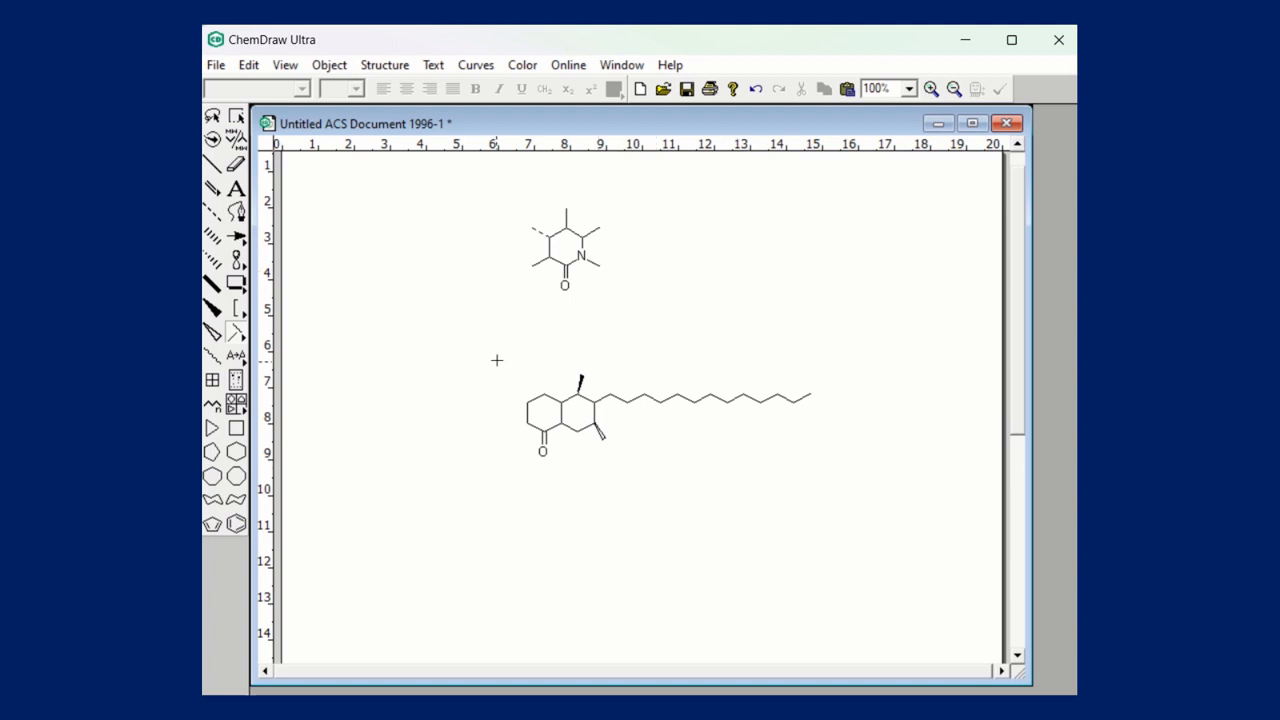
Clear the page by deleting the fused-ring structure with its chain and the nitrogen-containing ring above it.
{"action": "left_click", "coordinate": [236, 116]}
{"action": "left_click_drag", "start_coordinate": [503, 342], "coordinate": [832, 489]}
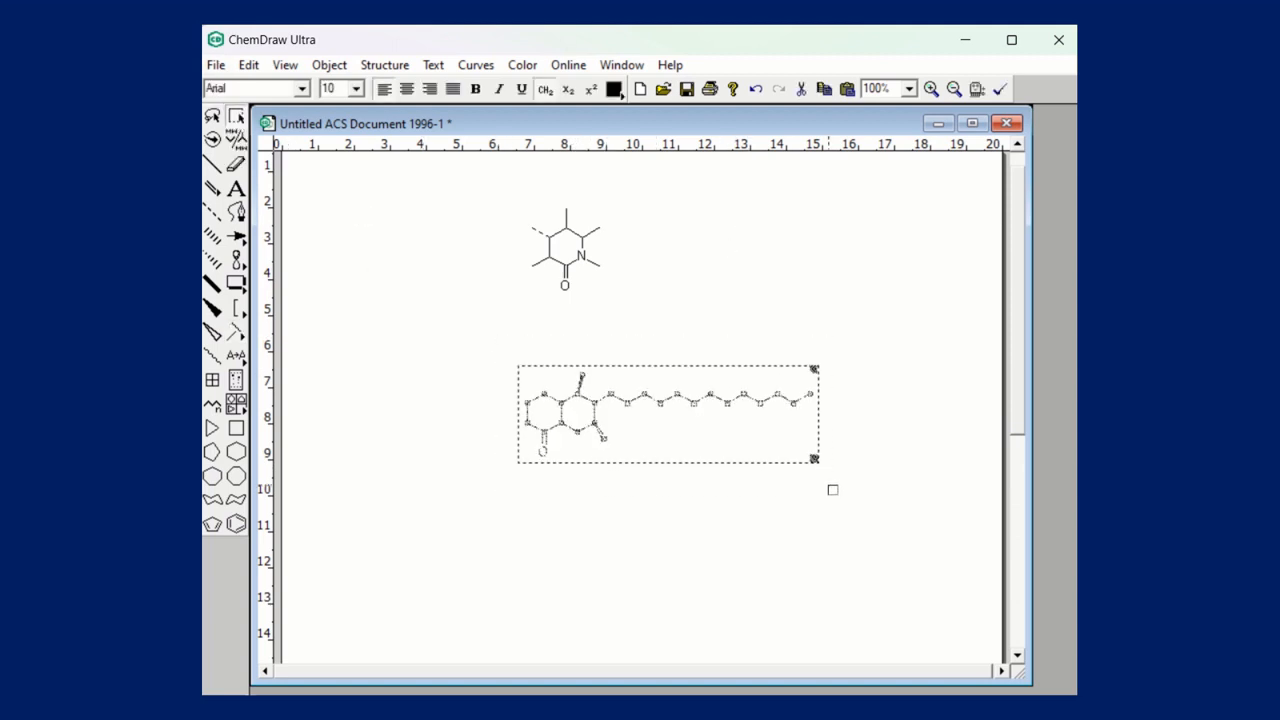
{"action": "key", "text": "Delete"}
{"action": "left_click_drag", "start_coordinate": [482, 178], "coordinate": [633, 320]}
{"action": "key", "text": "Delete"}
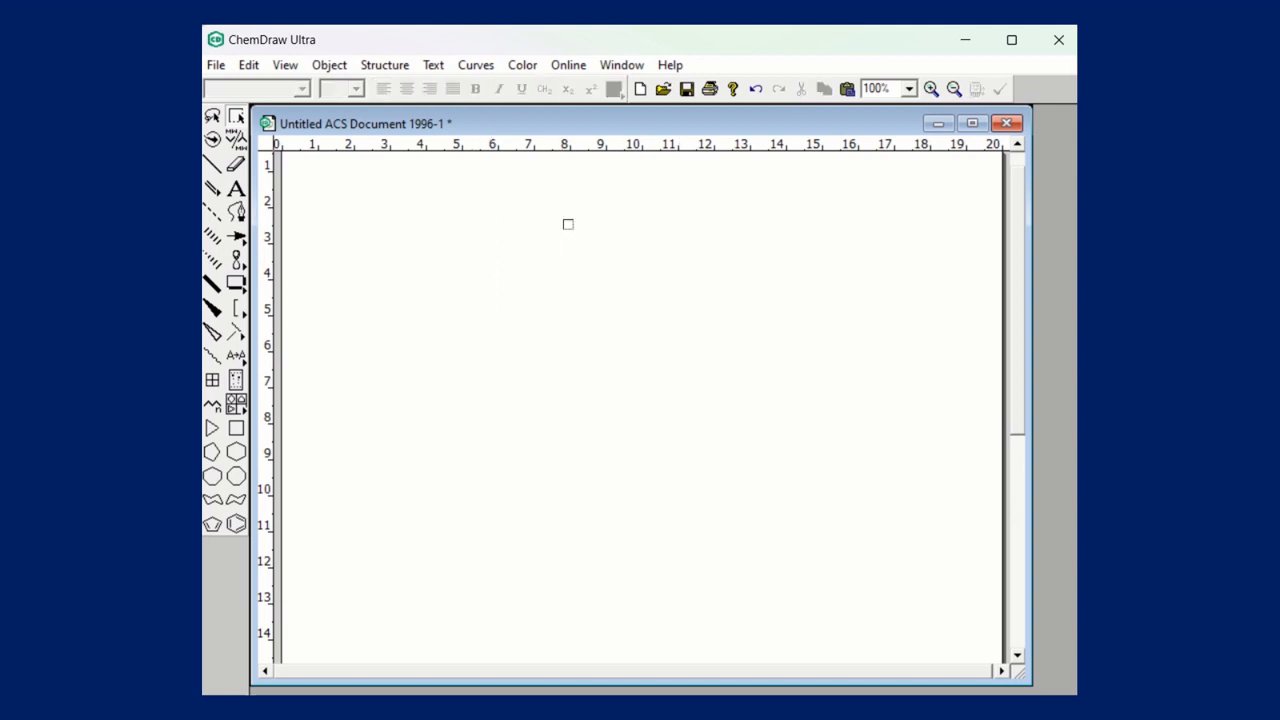
Generate the structure of paracetamol from its name, with the name pasted below the structure.
{"action": "left_click", "coordinate": [377, 67]}
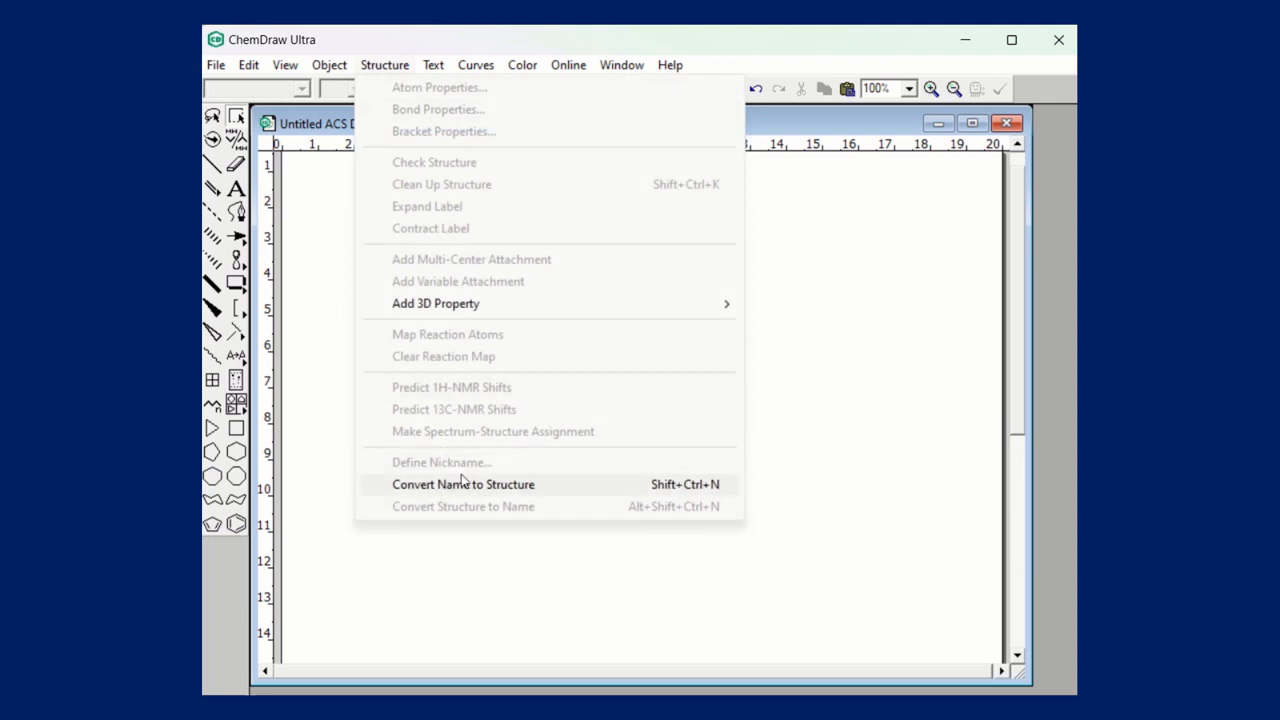
{"action": "left_click", "coordinate": [341, 365]}
{"action": "left_click", "coordinate": [377, 66]}
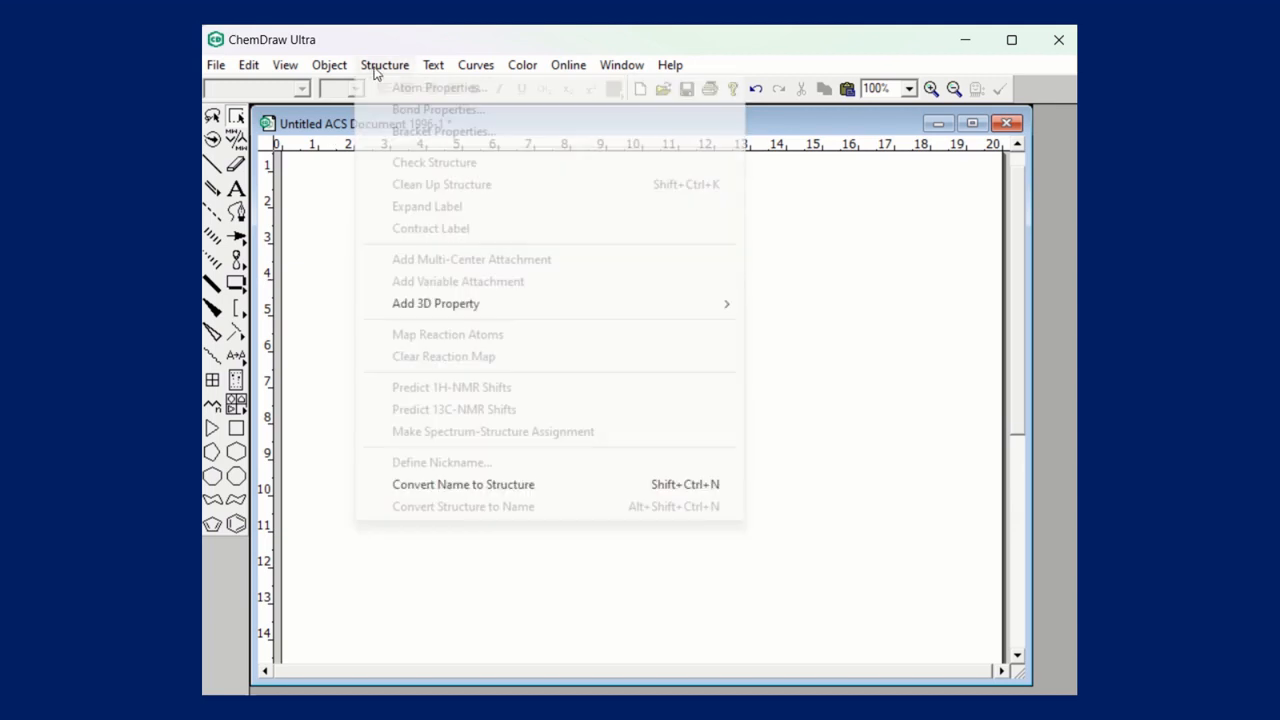
{"action": "left_click", "coordinate": [496, 486]}
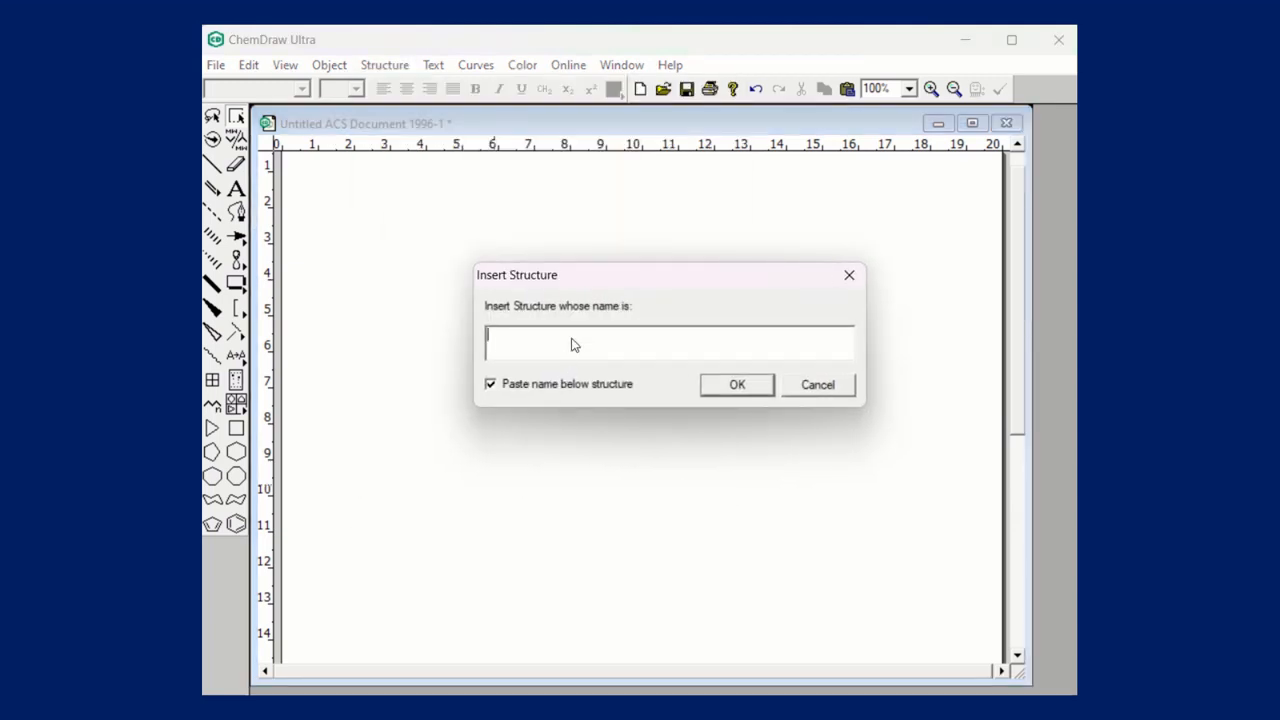
{"action": "type", "text": "paracetamol"}
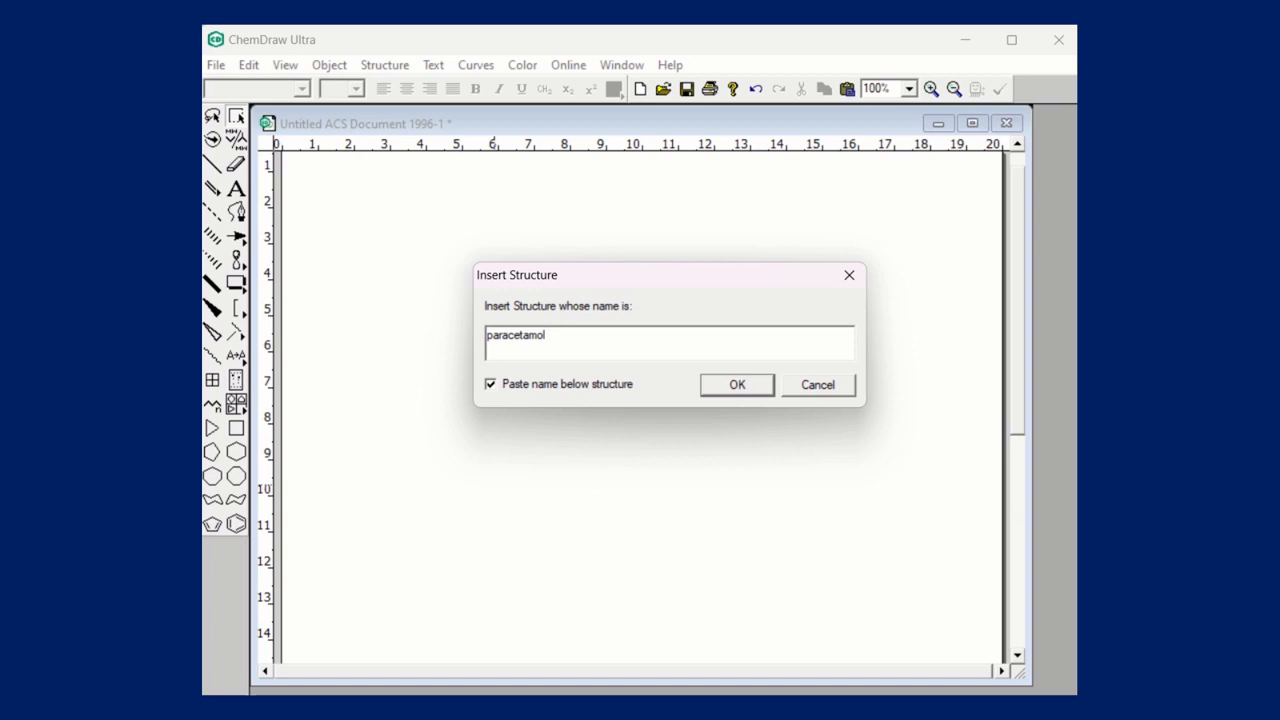
{"action": "left_click", "coordinate": [720, 390]}
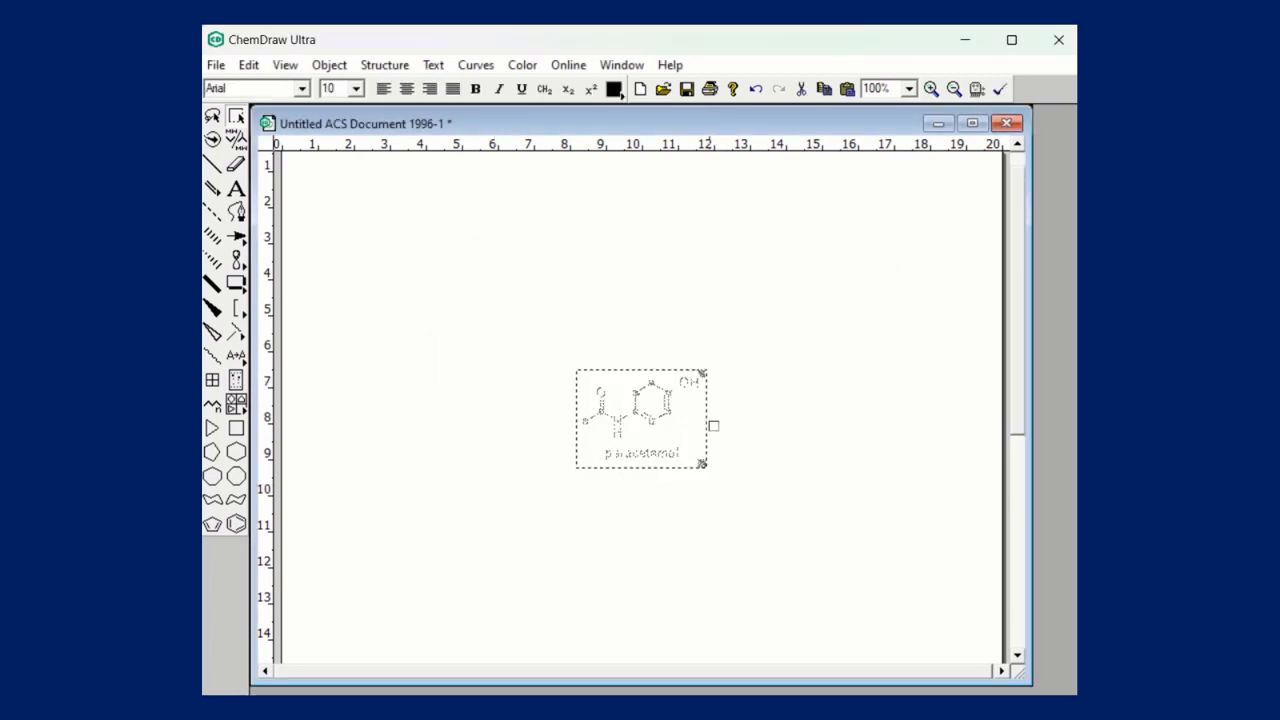
{"action": "left_click", "coordinate": [750, 421]}
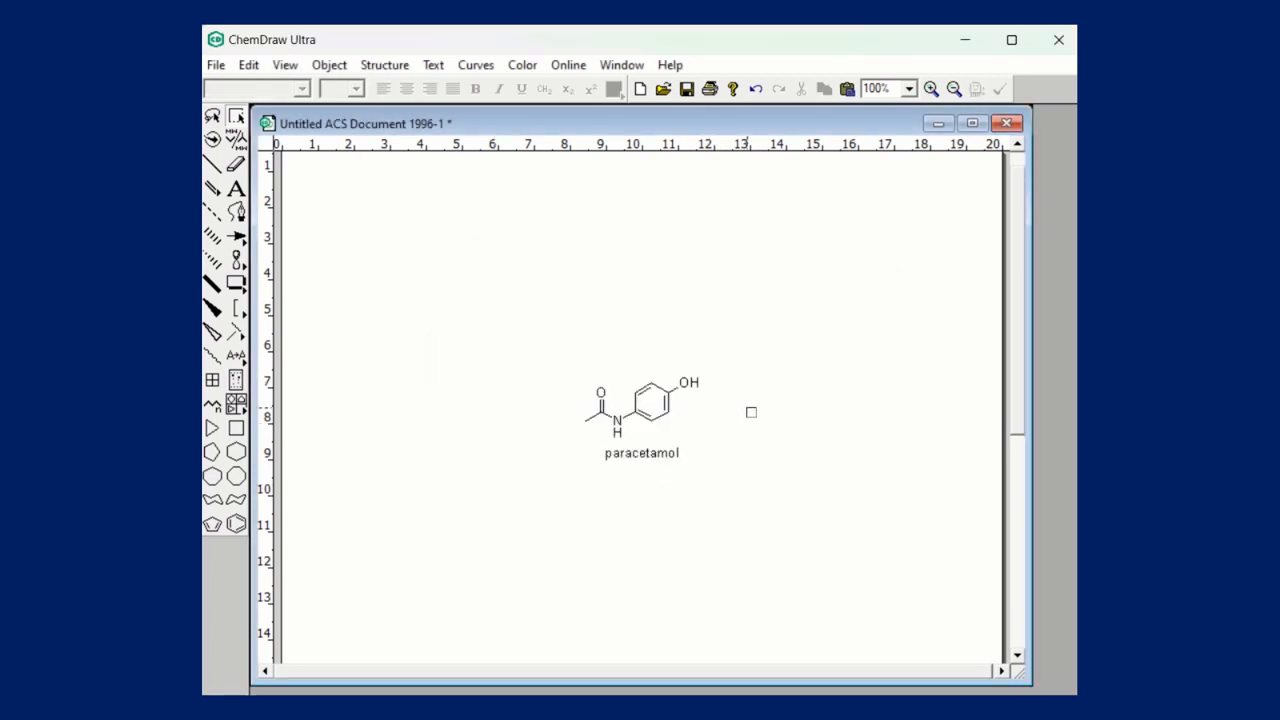
Separate the paracetamol name from its structure by moving the name down and to the left and the structure straight up.
{"action": "left_click", "coordinate": [660, 455]}
{"action": "left_click_drag", "start_coordinate": [660, 455], "coordinate": [601, 551]}
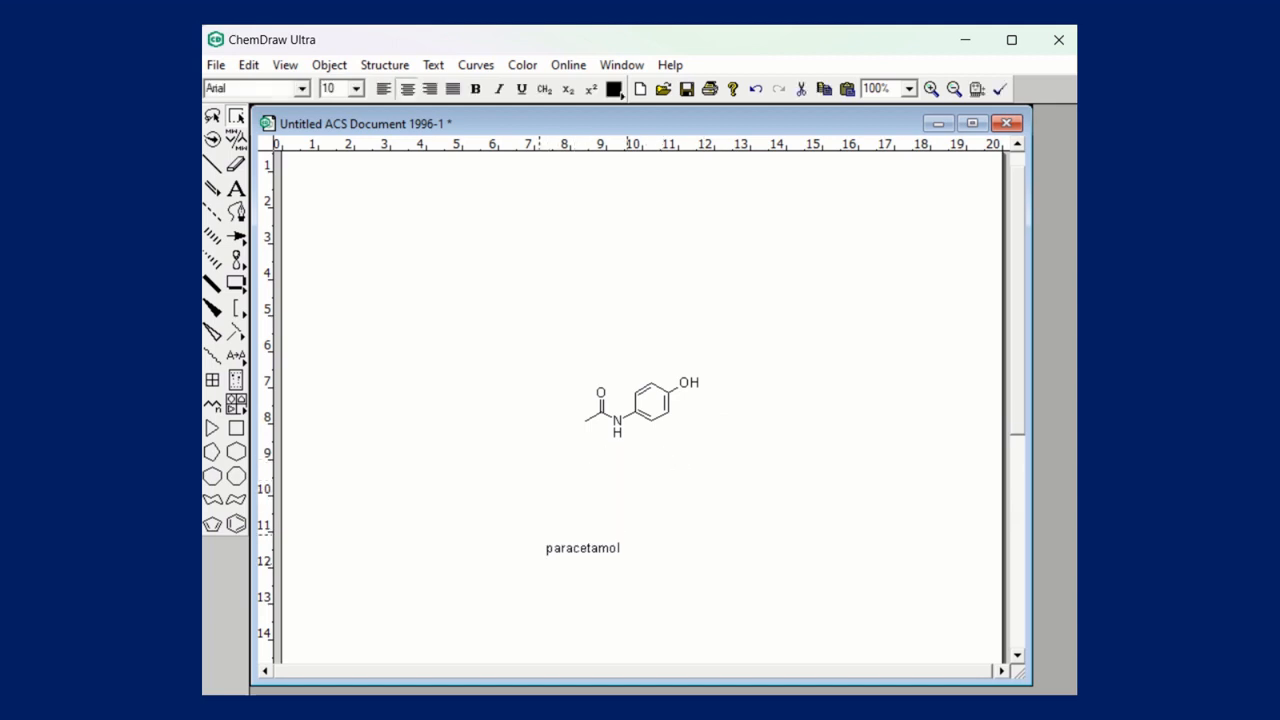
{"action": "left_click_drag", "start_coordinate": [531, 310], "coordinate": [712, 471]}
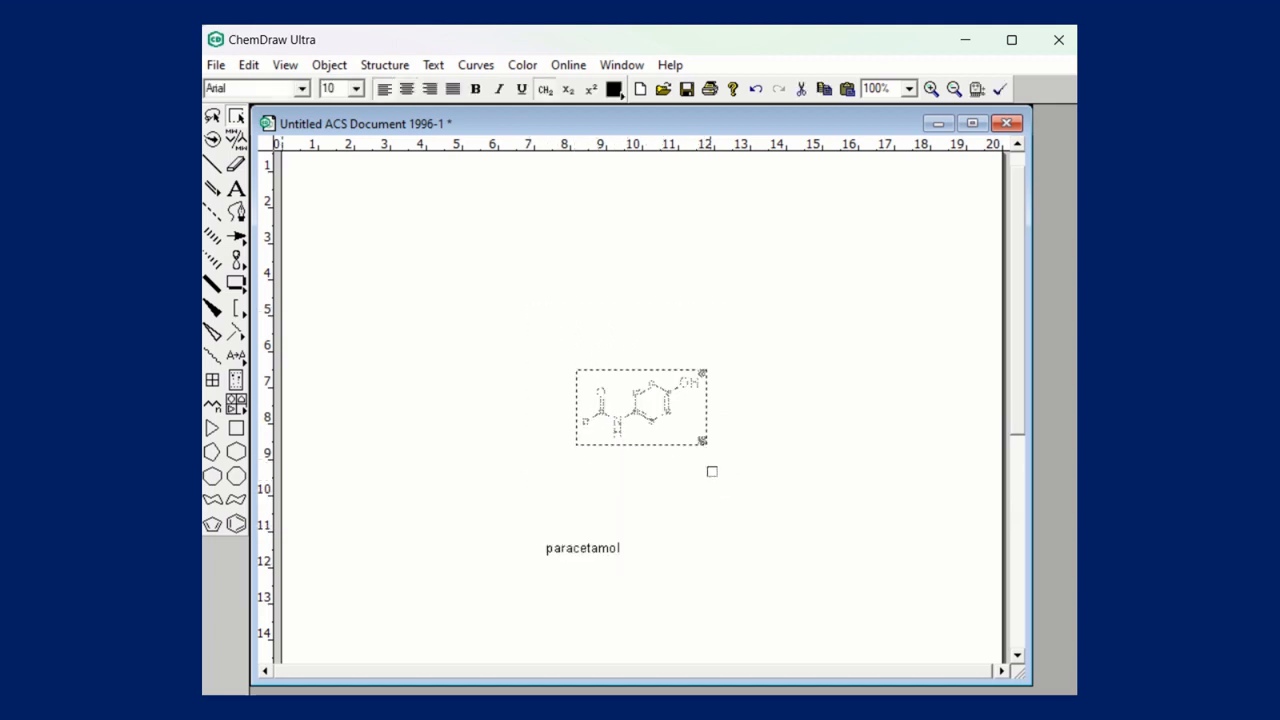
{"action": "key", "text": "Up"}
{"action": "key", "text": "Up"}
{"action": "key", "text": "Up"}
{"action": "key", "text": "Up"}
{"action": "key", "text": "Up"}
{"action": "key", "text": "Up"}
{"action": "key", "text": "Up"}
{"action": "key", "text": "Up"}
{"action": "key", "text": "Up"}
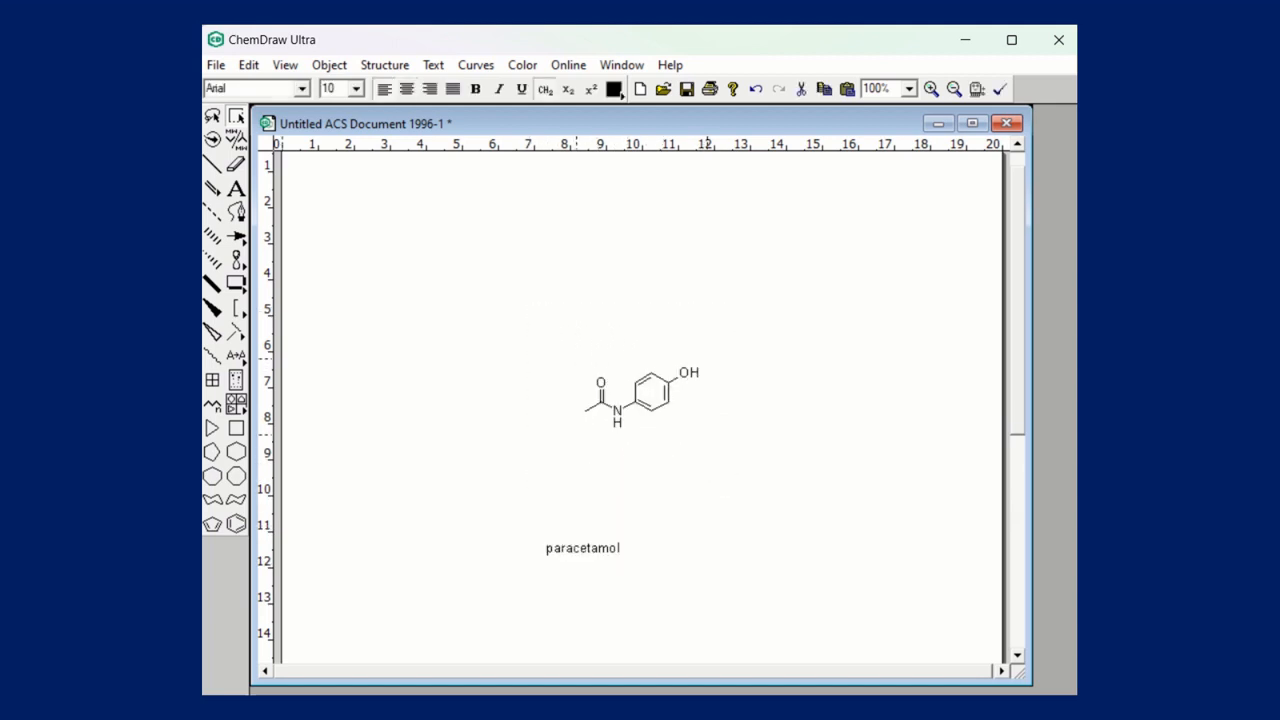
{"action": "key", "text": "Up"}
{"action": "key", "text": "Up"}
{"action": "key", "text": "Up"}
{"action": "key", "text": "Up"}
{"action": "key", "text": "Up"}
{"action": "key", "text": "Up"}
{"action": "key", "text": "Up"}
{"action": "key", "text": "Up"}
{"action": "key", "text": "Up"}
{"action": "key", "text": "Up"}
{"action": "key", "text": "Up"}
{"action": "key", "text": "Up"}
{"action": "key", "text": "Up"}
{"action": "key", "text": "Up"}
{"action": "key", "text": "Up"}
{"action": "key", "text": "Up"}
{"action": "key", "text": "Up"}
{"action": "key", "text": "Up"}
{"action": "key", "text": "Up"}
{"action": "key", "text": "Up"}
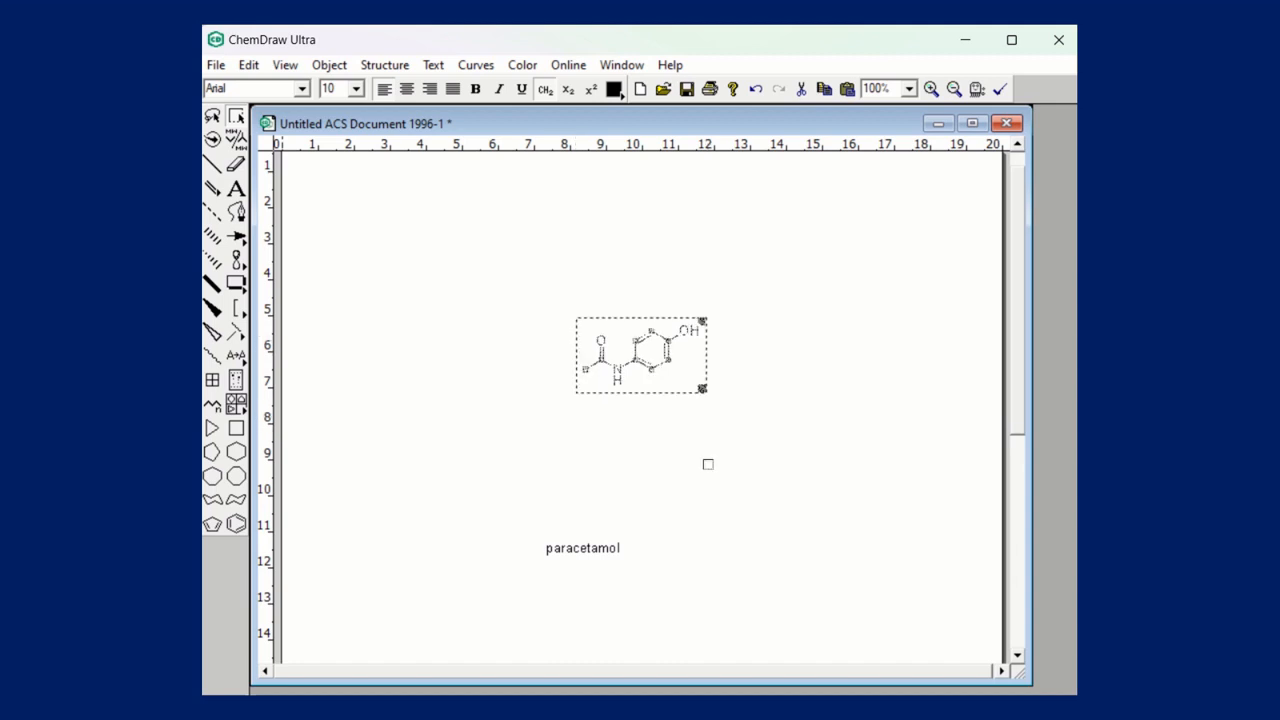
{"action": "left_click", "coordinate": [798, 352]}
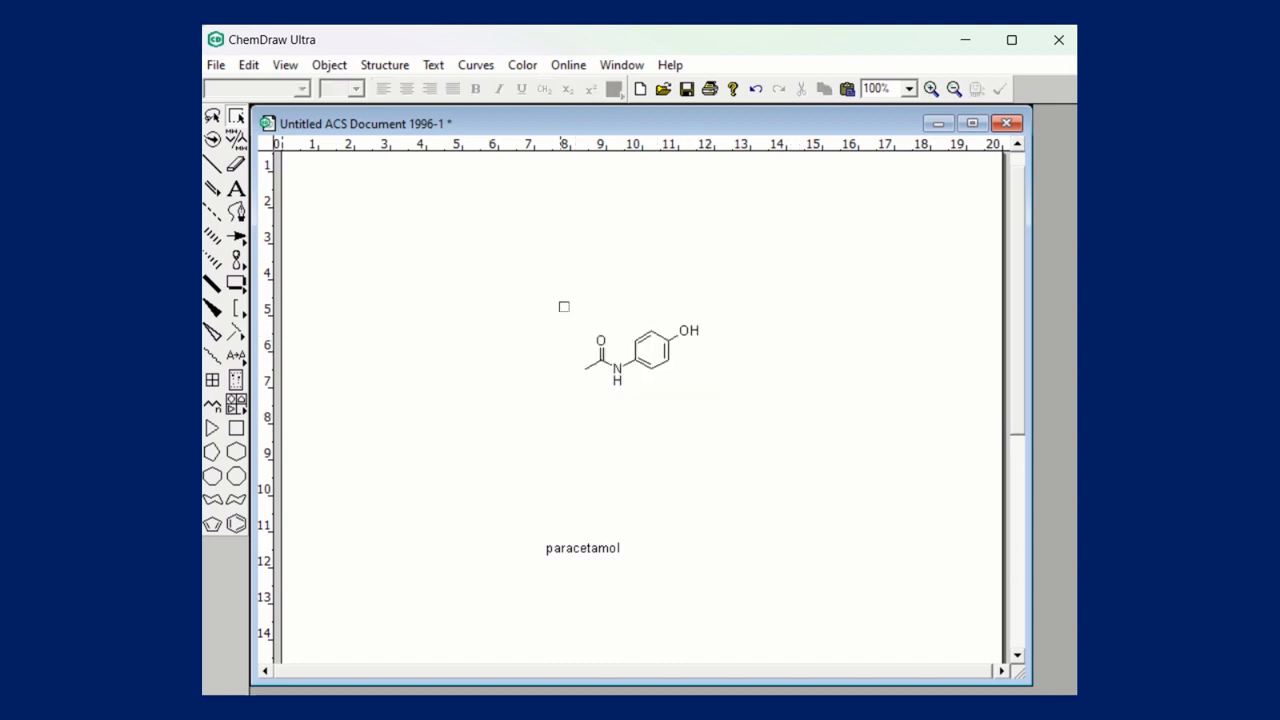
Paste the analysis data of the paracetamol structure (formula, exact mass, molecular weight, m/e, elemental analysis) beneath it and shift the text slightly down.
{"action": "left_click_drag", "start_coordinate": [551, 284], "coordinate": [752, 428]}
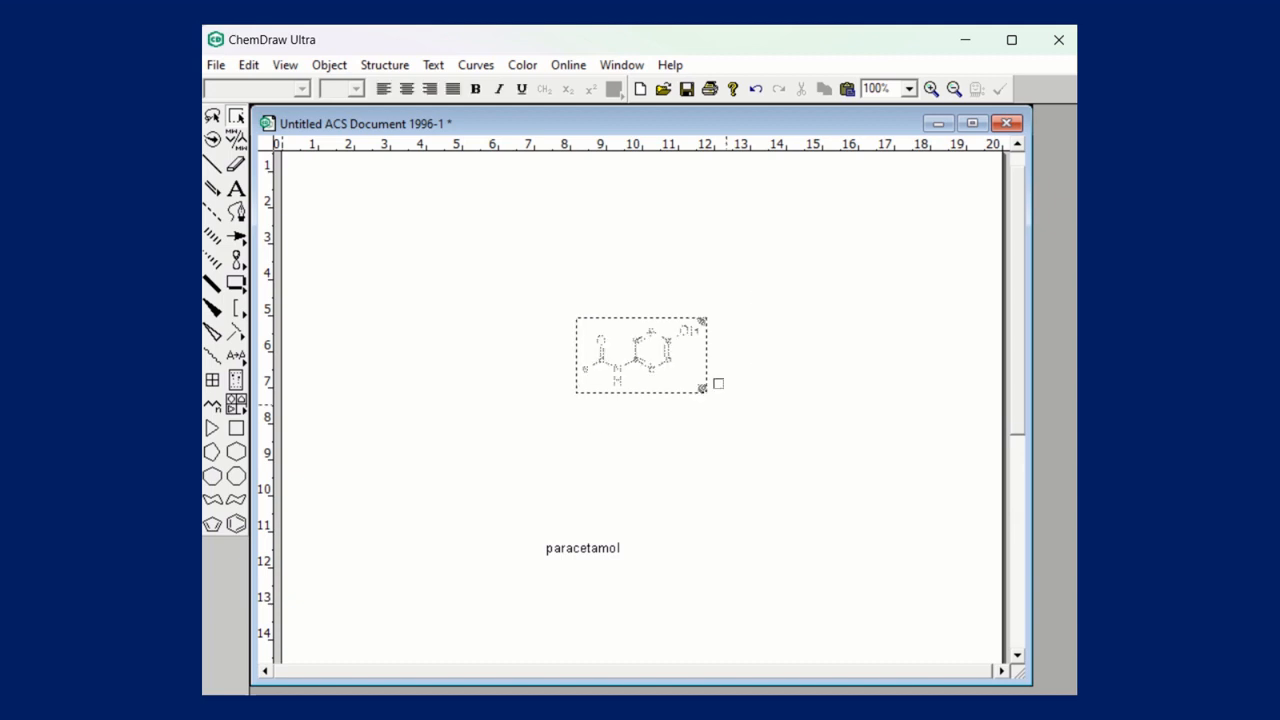
{"action": "left_click", "coordinate": [285, 67]}
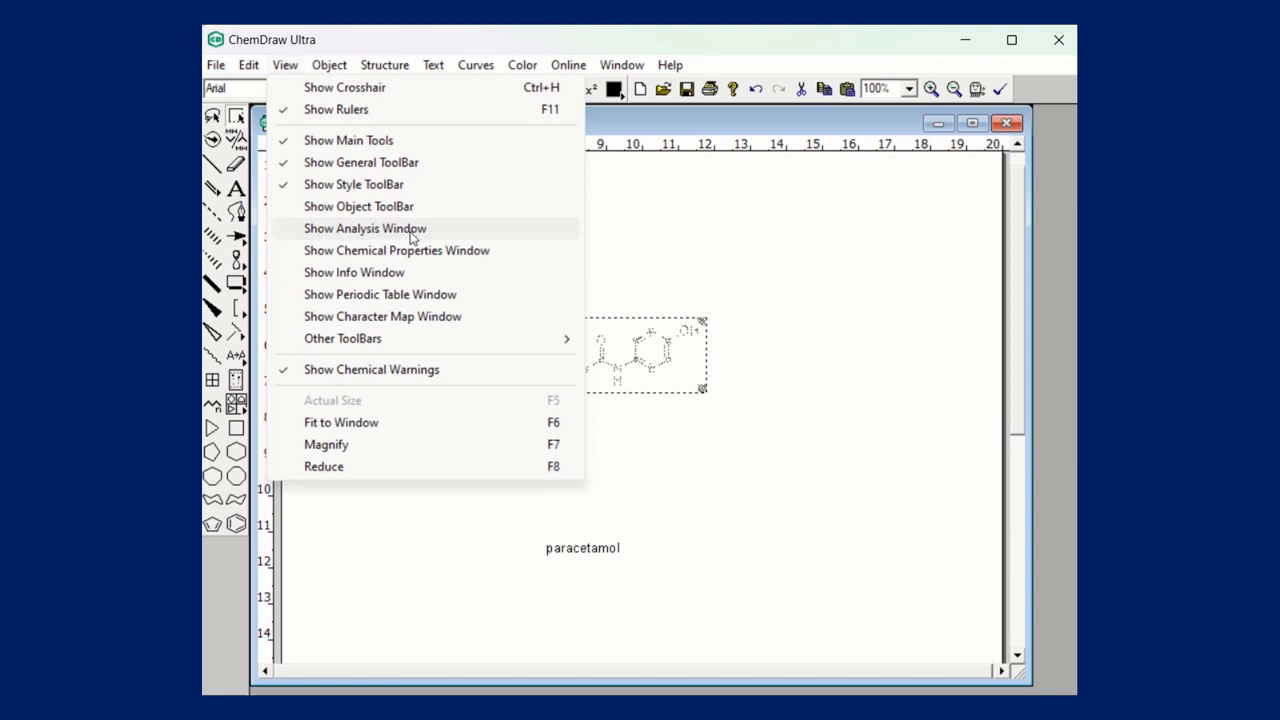
{"action": "left_click", "coordinate": [354, 230]}
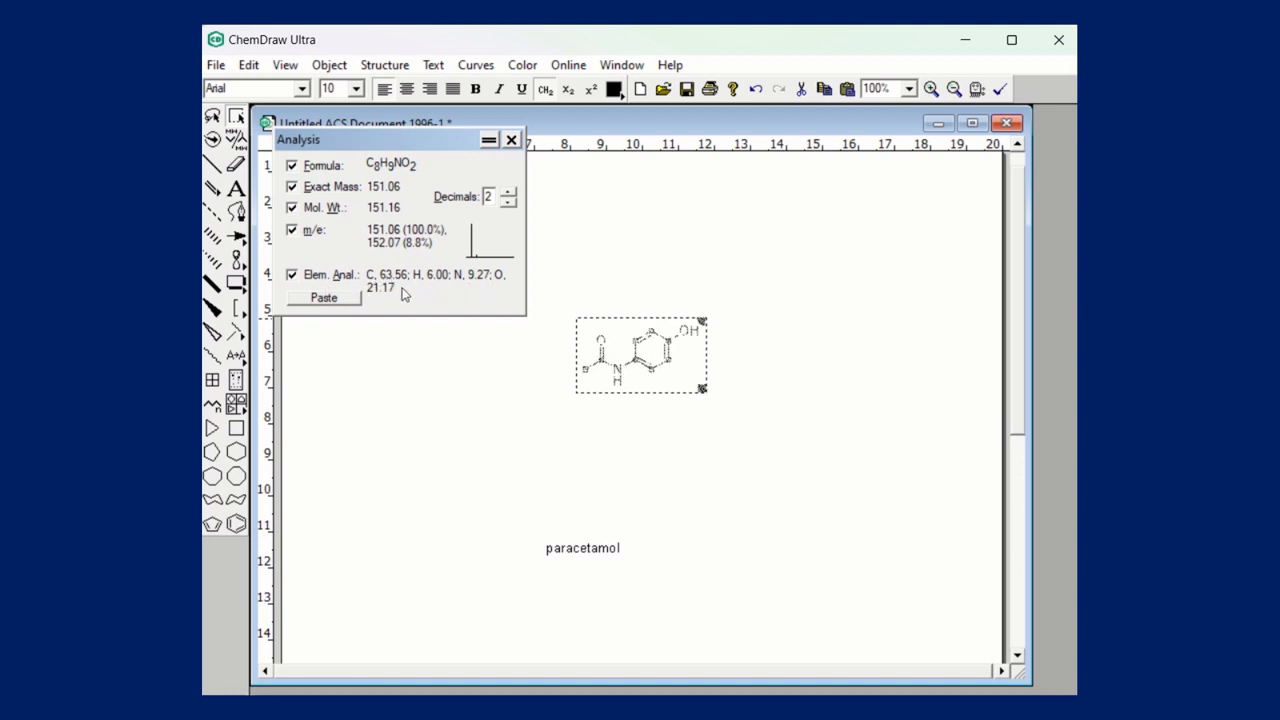
{"action": "left_click", "coordinate": [337, 300]}
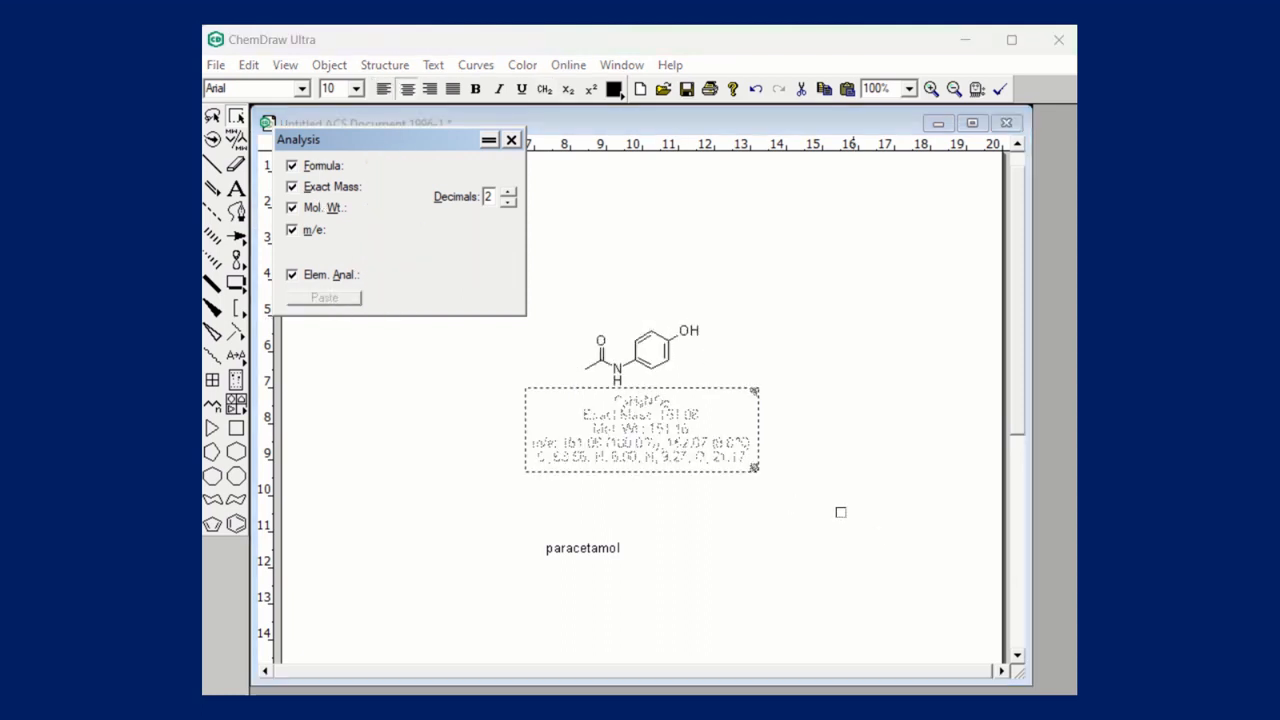
{"action": "left_click_drag", "start_coordinate": [645, 438], "coordinate": [645, 459]}
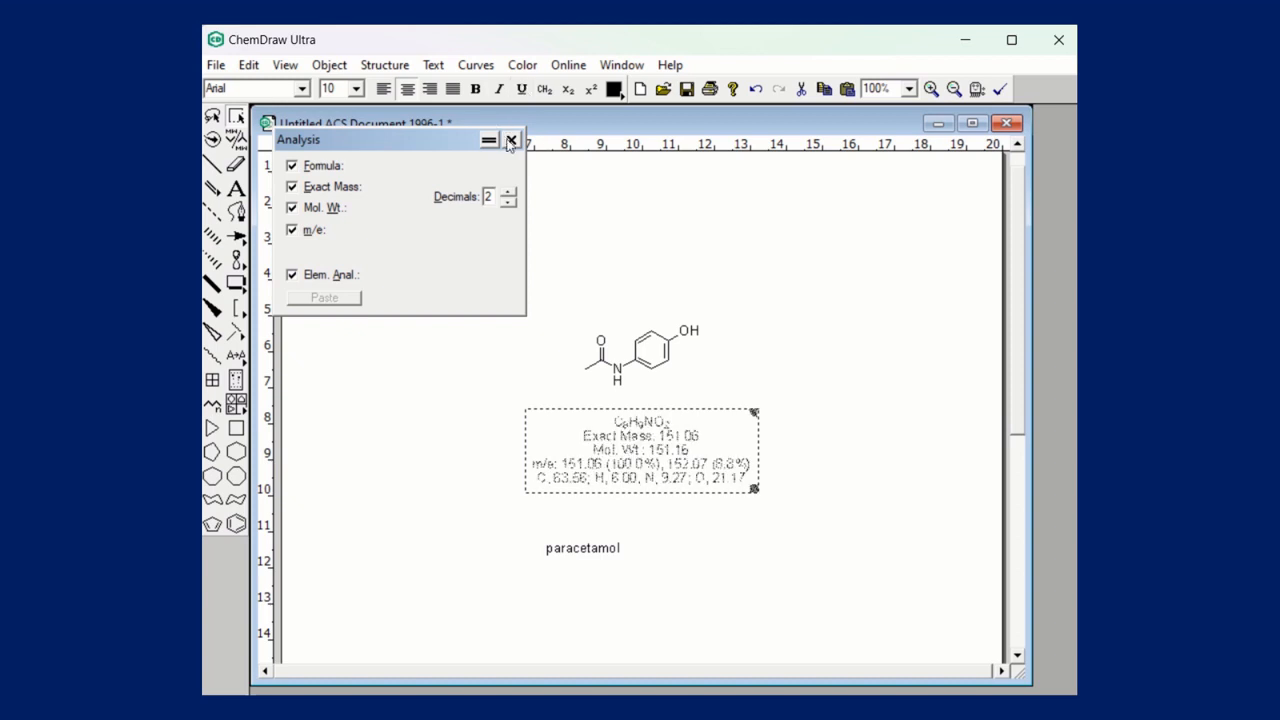
{"action": "left_click", "coordinate": [510, 141]}
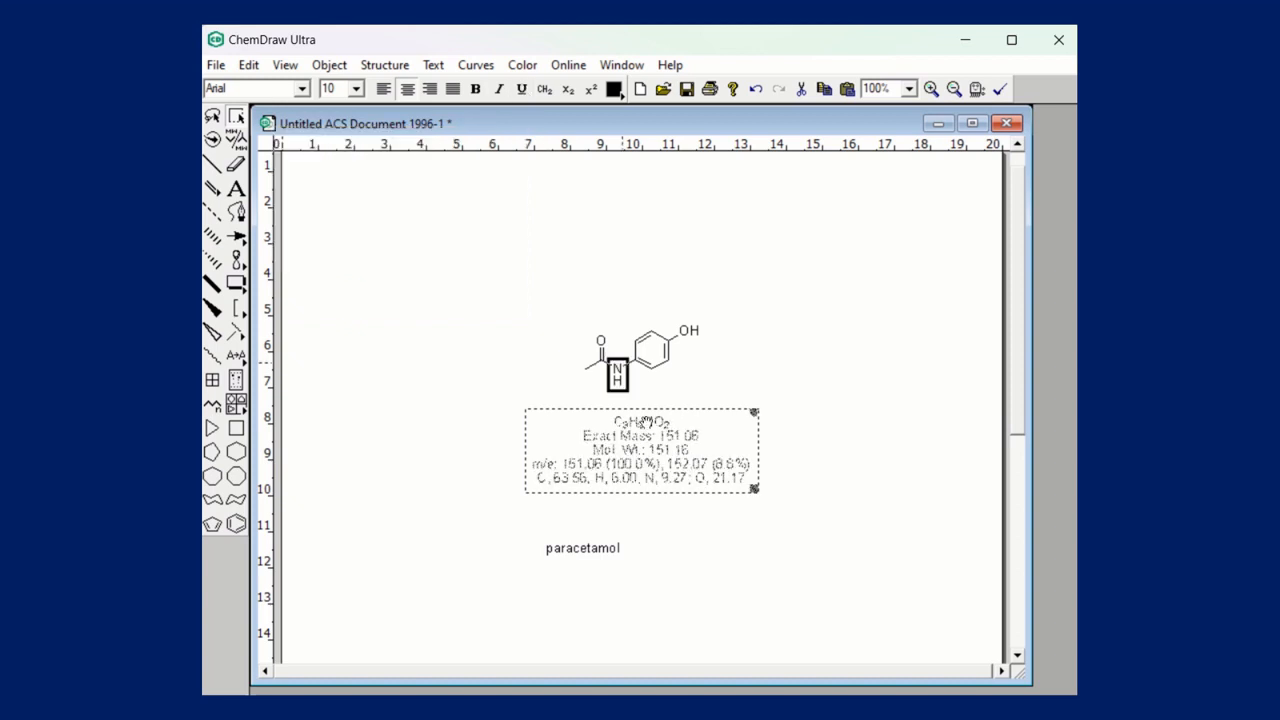
{"action": "left_click", "coordinate": [826, 425]}
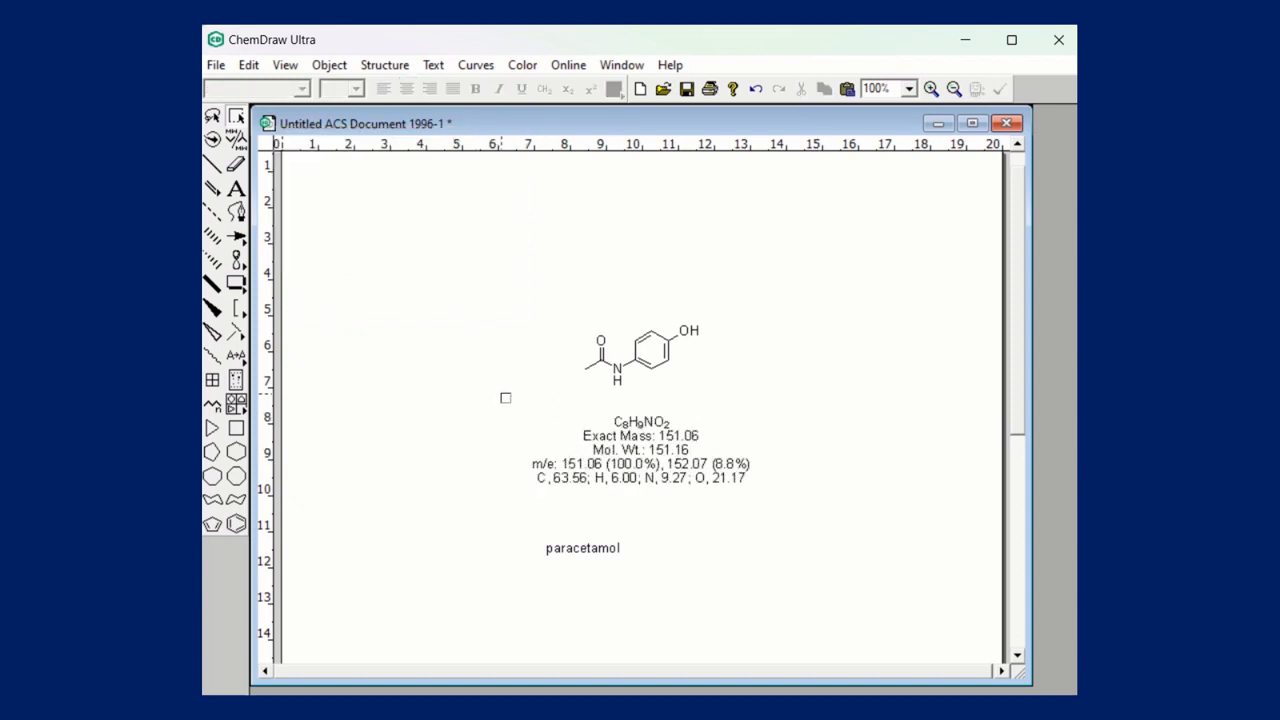
Delete the analysis data text from below the paracetamol structure.
{"action": "left_click_drag", "start_coordinate": [505, 398], "coordinate": [771, 523]}
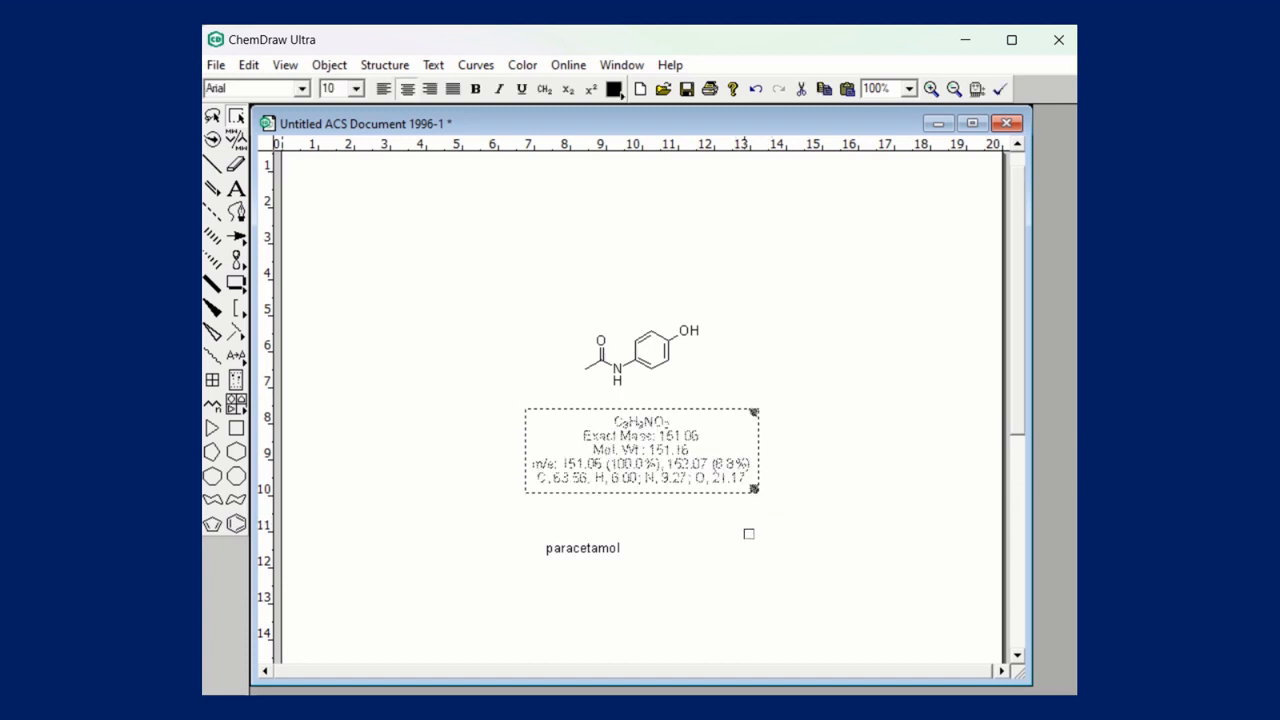
{"action": "left_click", "coordinate": [718, 528]}
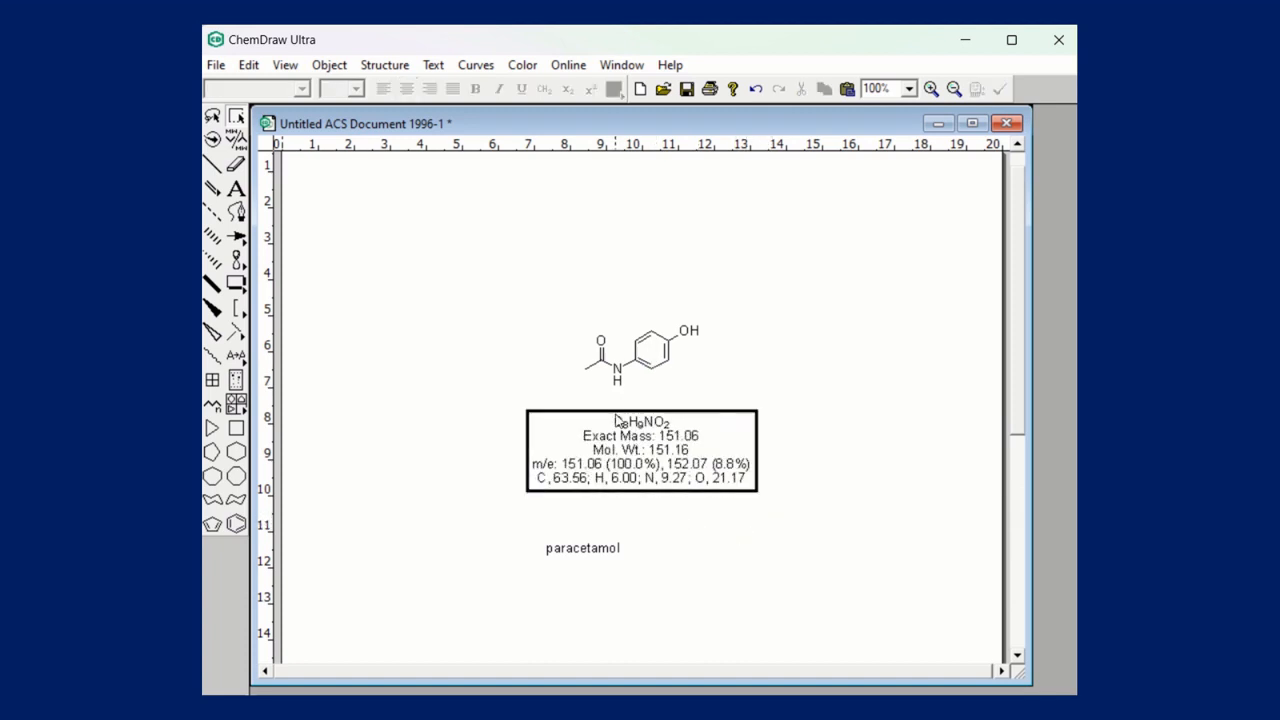
{"action": "left_click_drag", "start_coordinate": [554, 289], "coordinate": [759, 397]}
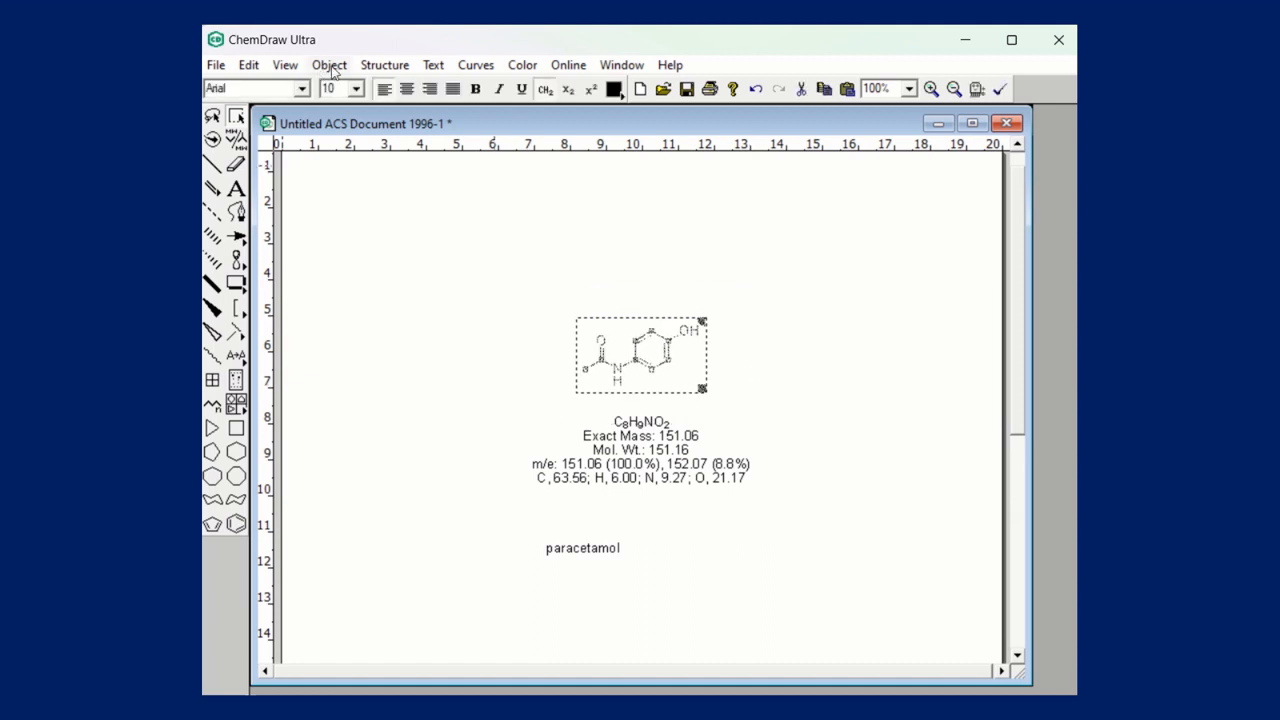
{"action": "left_click", "coordinate": [290, 67]}
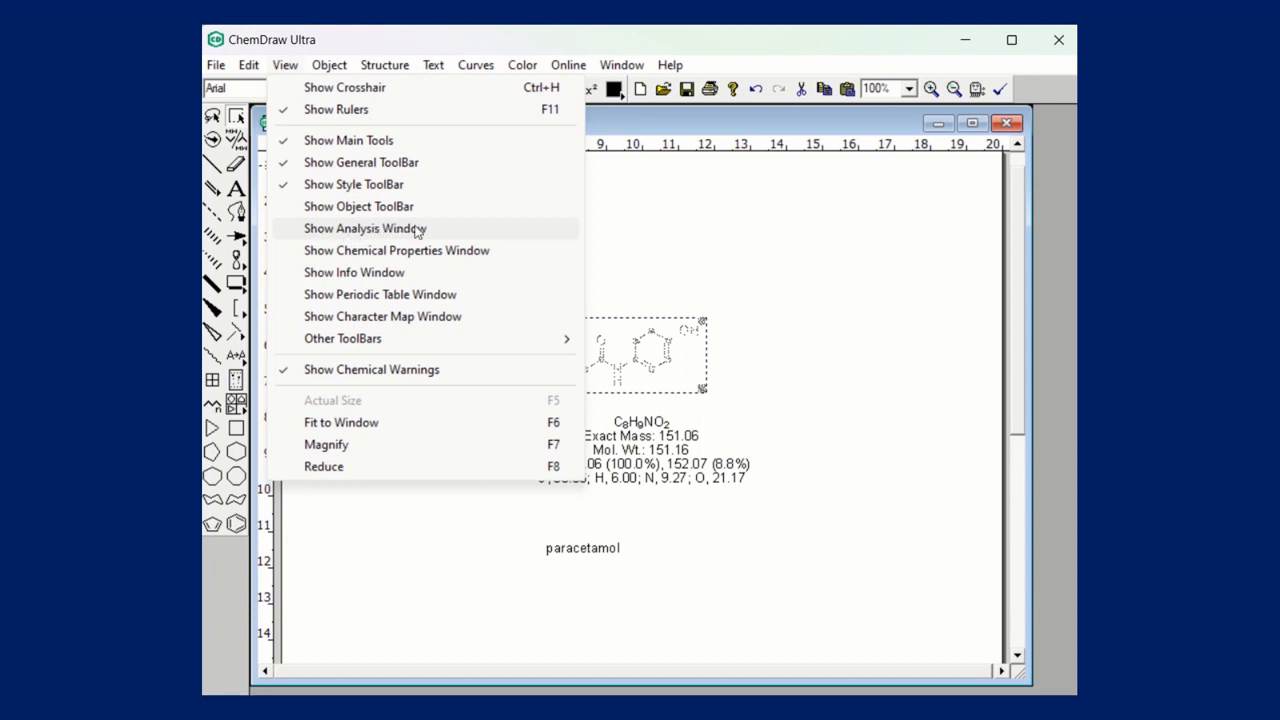
{"action": "left_click", "coordinate": [693, 281]}
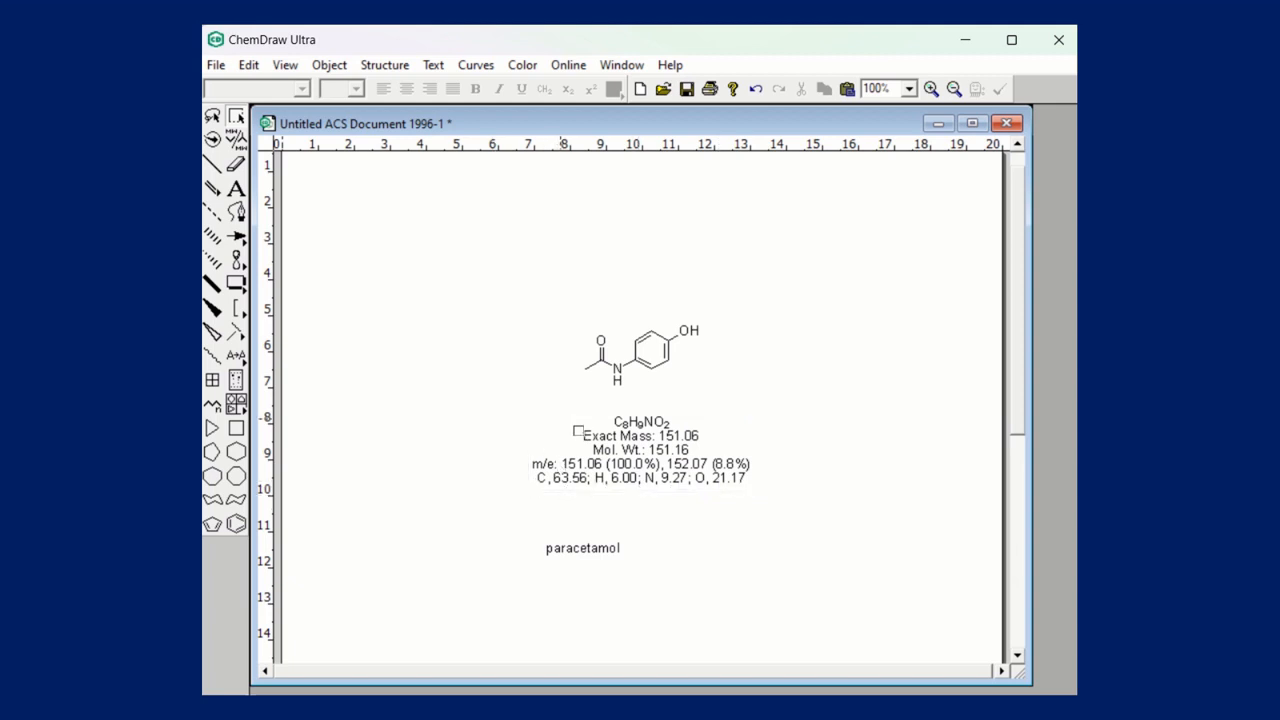
{"action": "double_click", "coordinate": [637, 447]}
{"action": "key", "text": "Delete"}
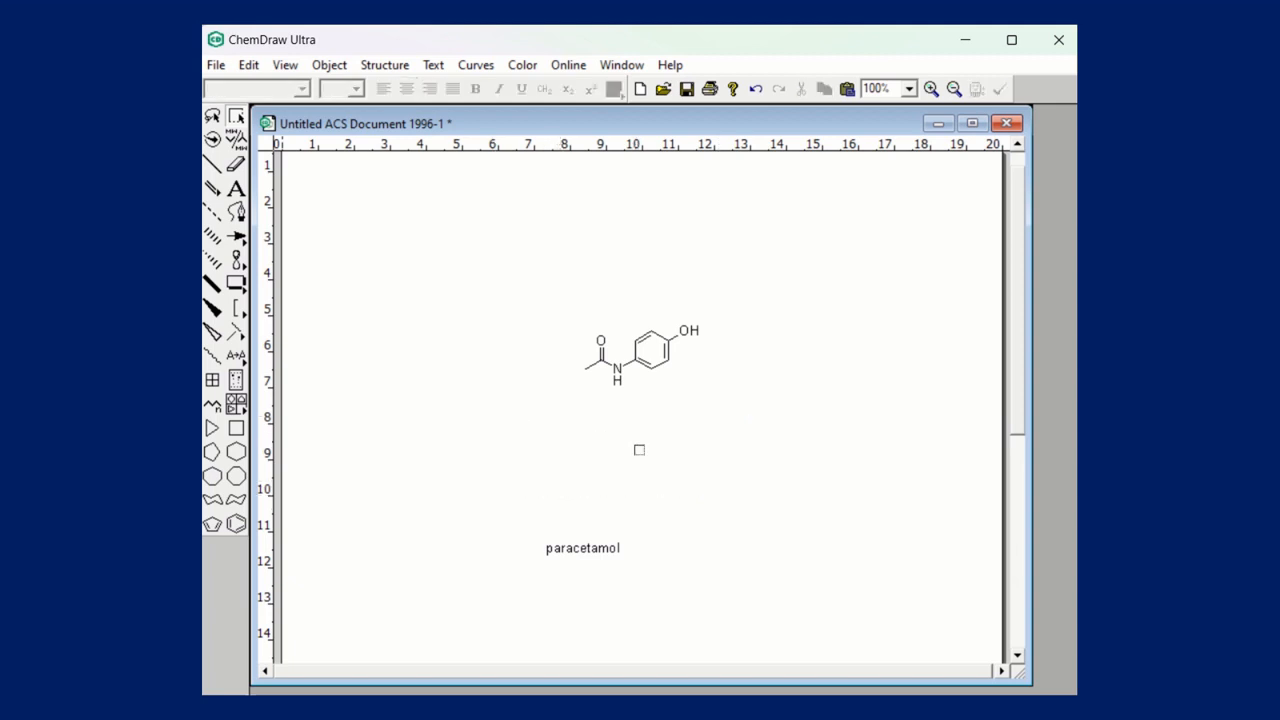
Paste all the calculated chemical properties of the paracetamol structure, from boiling point to CMR, below it.
{"action": "left_click_drag", "start_coordinate": [561, 297], "coordinate": [754, 426]}
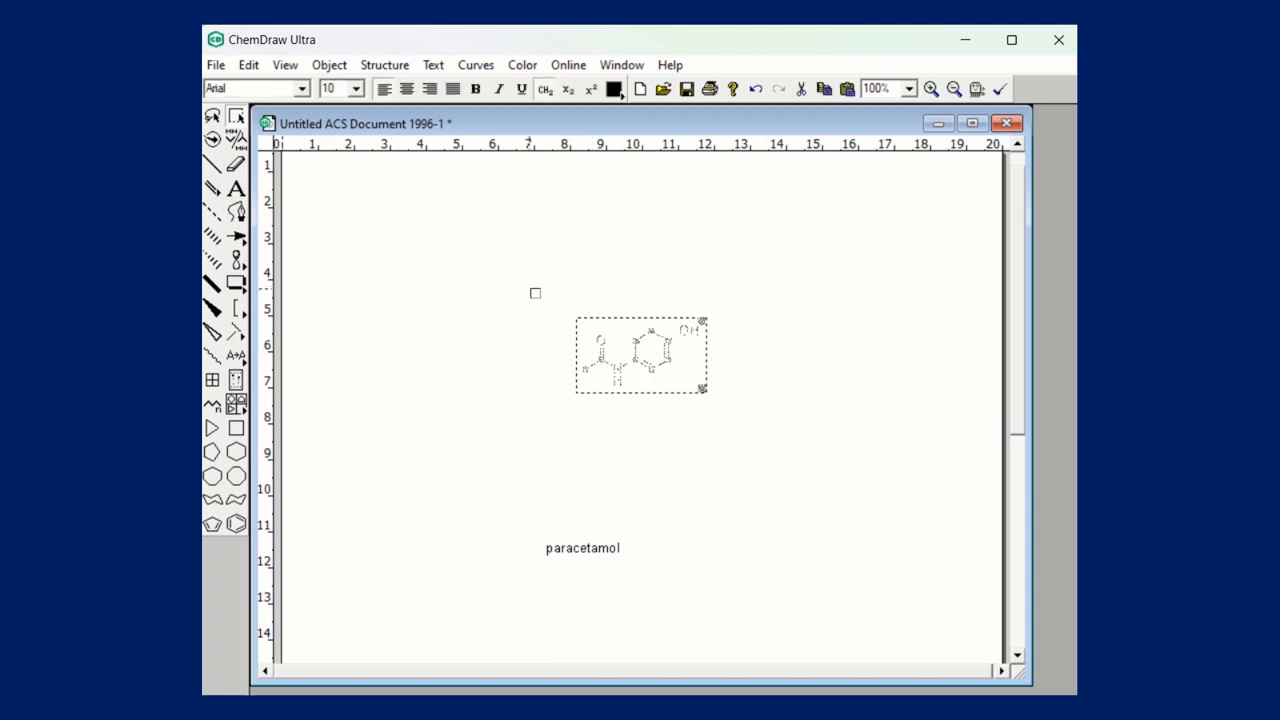
{"action": "left_click", "coordinate": [286, 65]}
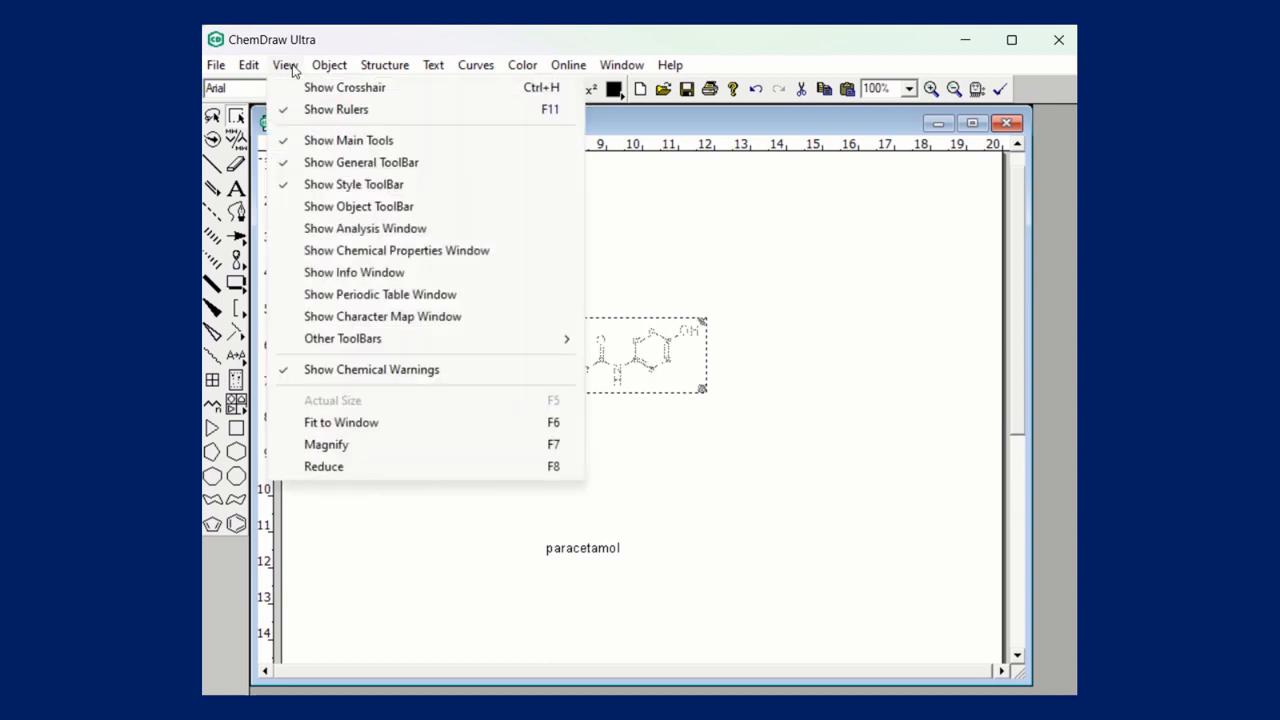
{"action": "left_click", "coordinate": [352, 252]}
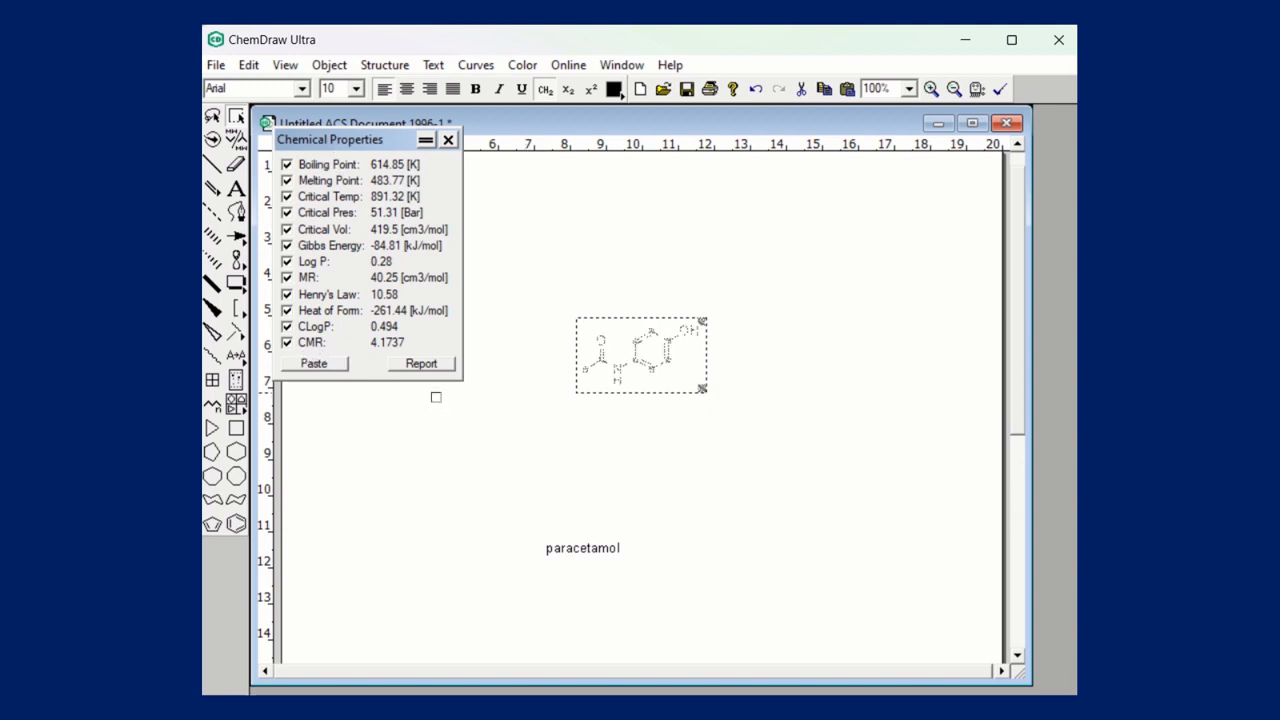
{"action": "left_click", "coordinate": [314, 364]}
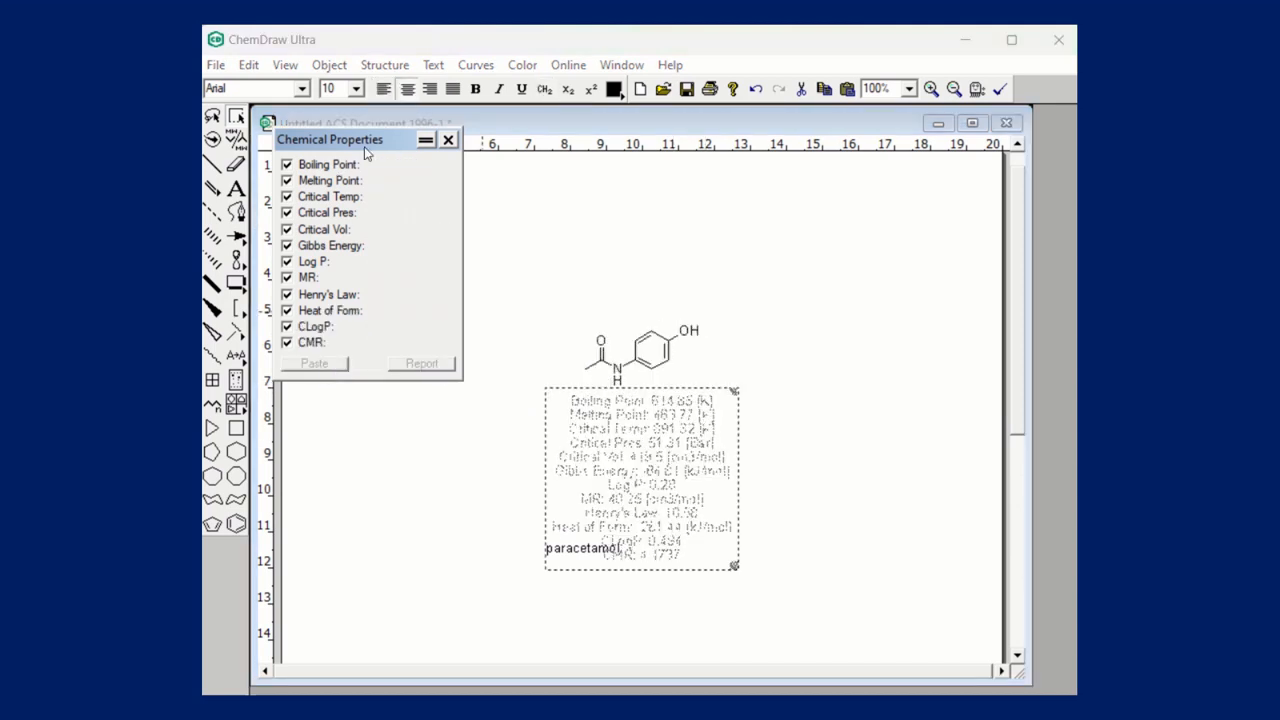
{"action": "left_click", "coordinate": [448, 139]}
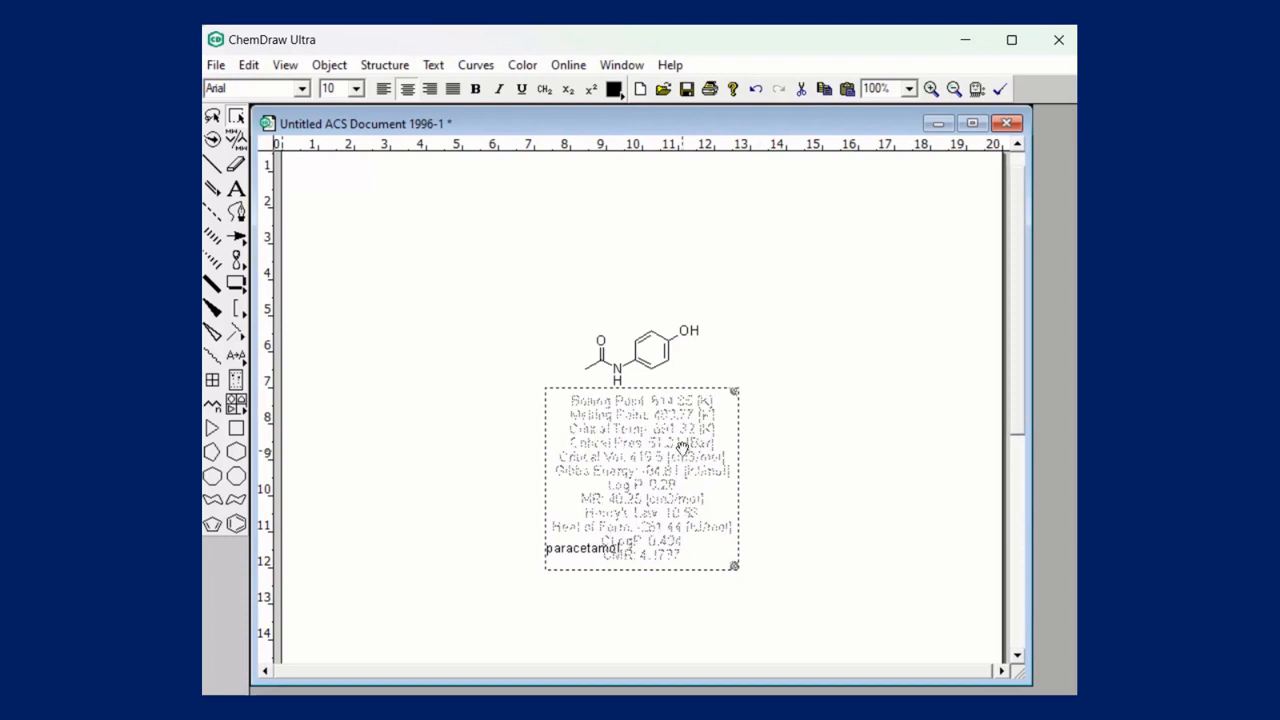
Move the paracetamol name up and to the far left, and place the chemical properties text clear below the structure.
{"action": "left_click_drag", "start_coordinate": [679, 446], "coordinate": [735, 444]}
{"action": "left_click_drag", "start_coordinate": [586, 549], "coordinate": [386, 402]}
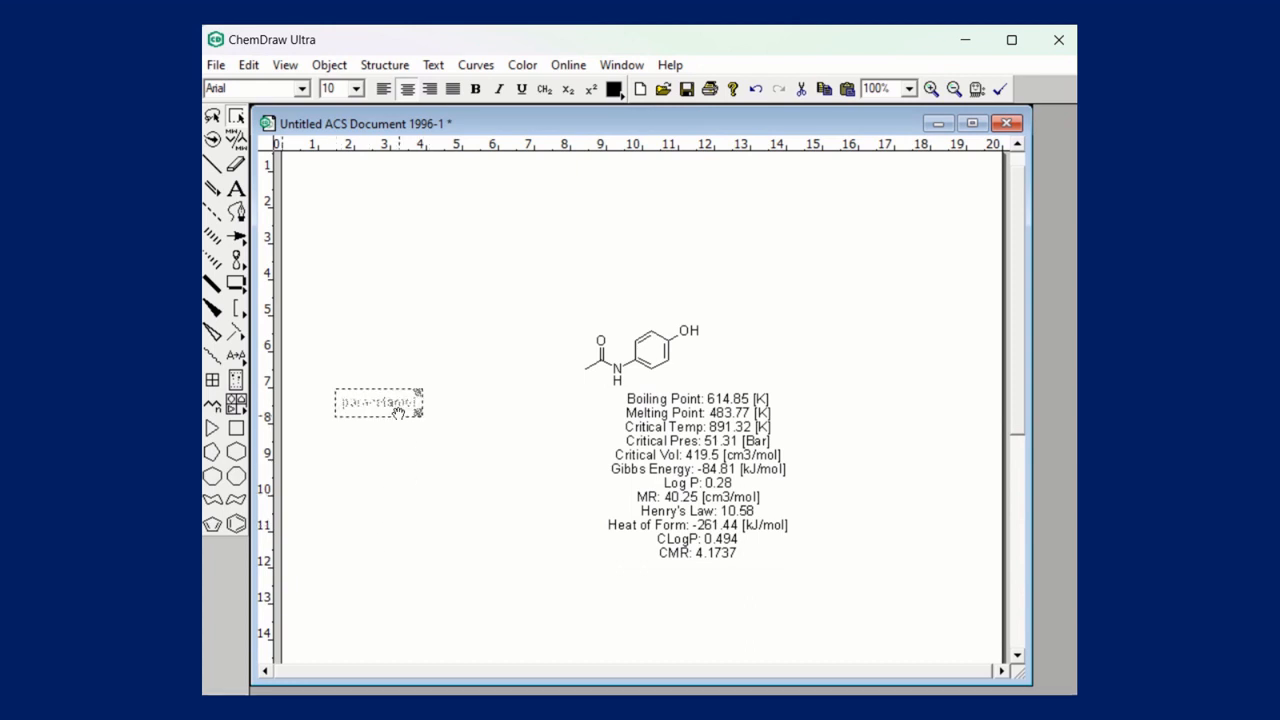
{"action": "left_click_drag", "start_coordinate": [720, 505], "coordinate": [659, 534]}
{"action": "left_click", "coordinate": [782, 434]}
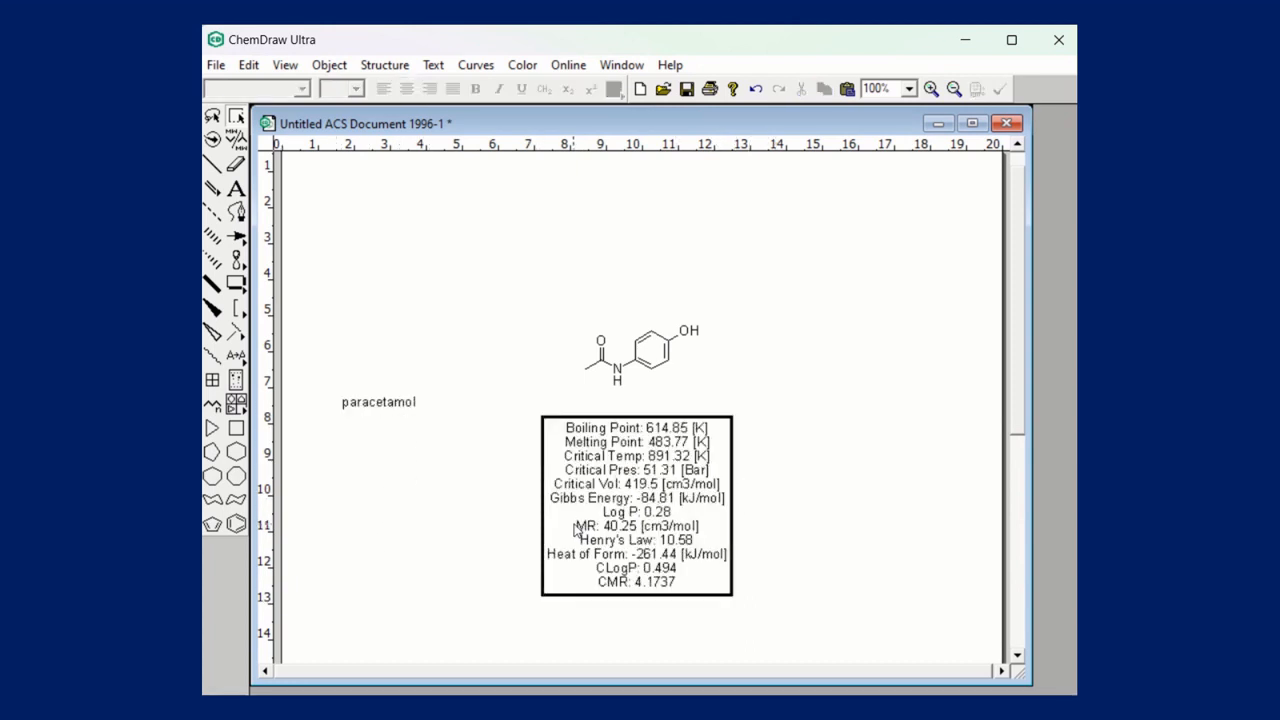
Delete the chemical properties text from below the paracetamol structure.
{"action": "left_click", "coordinate": [574, 502]}
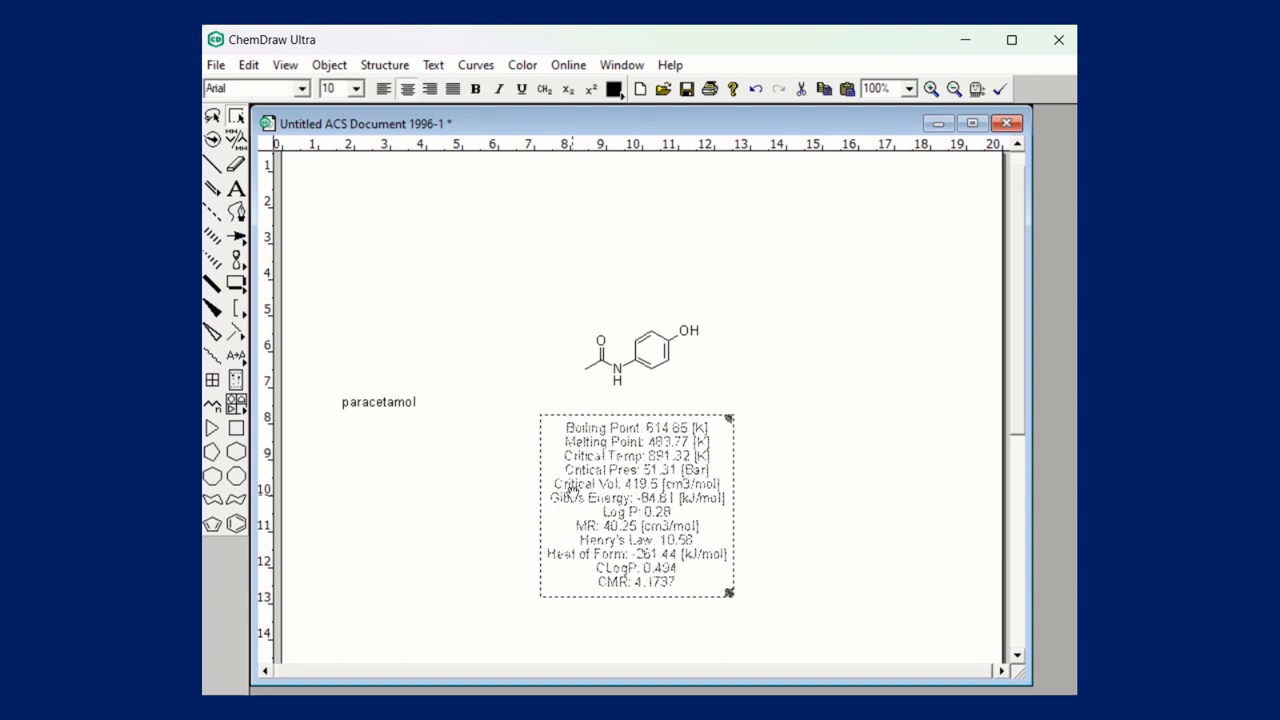
{"action": "key", "text": "Delete"}
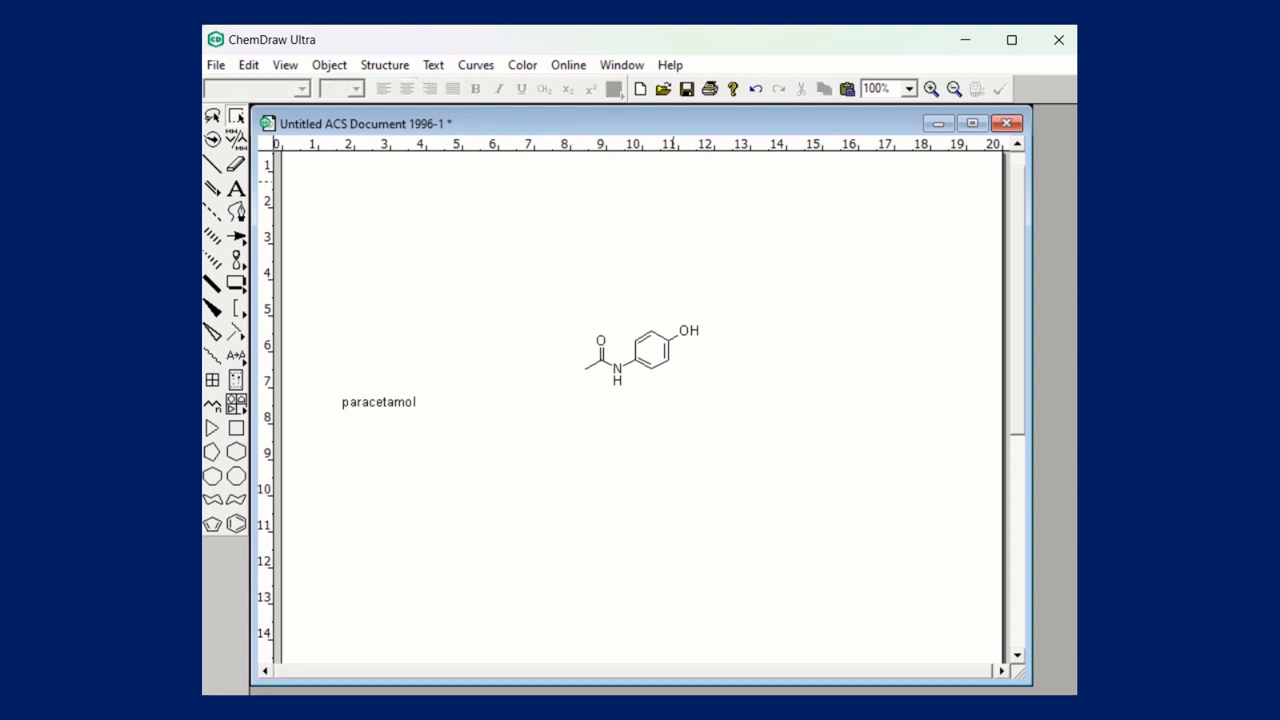
{"action": "left_click", "coordinate": [284, 66]}
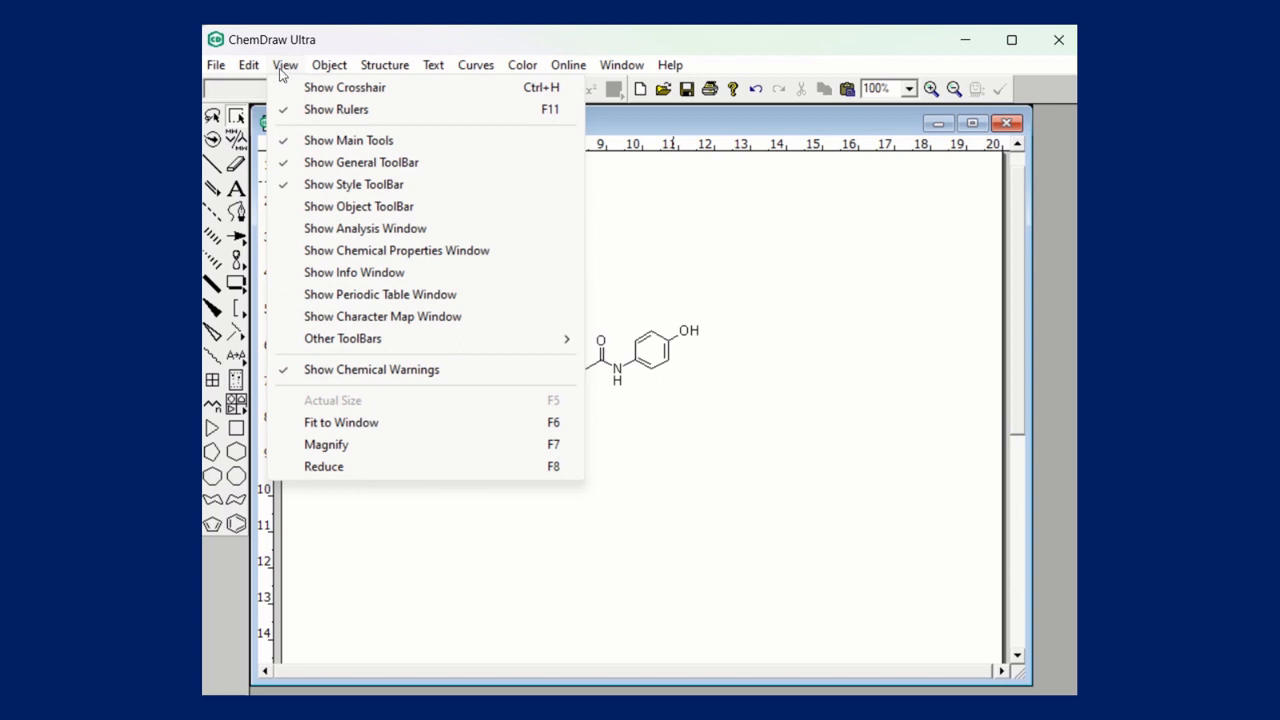
{"action": "left_click", "coordinate": [605, 252]}
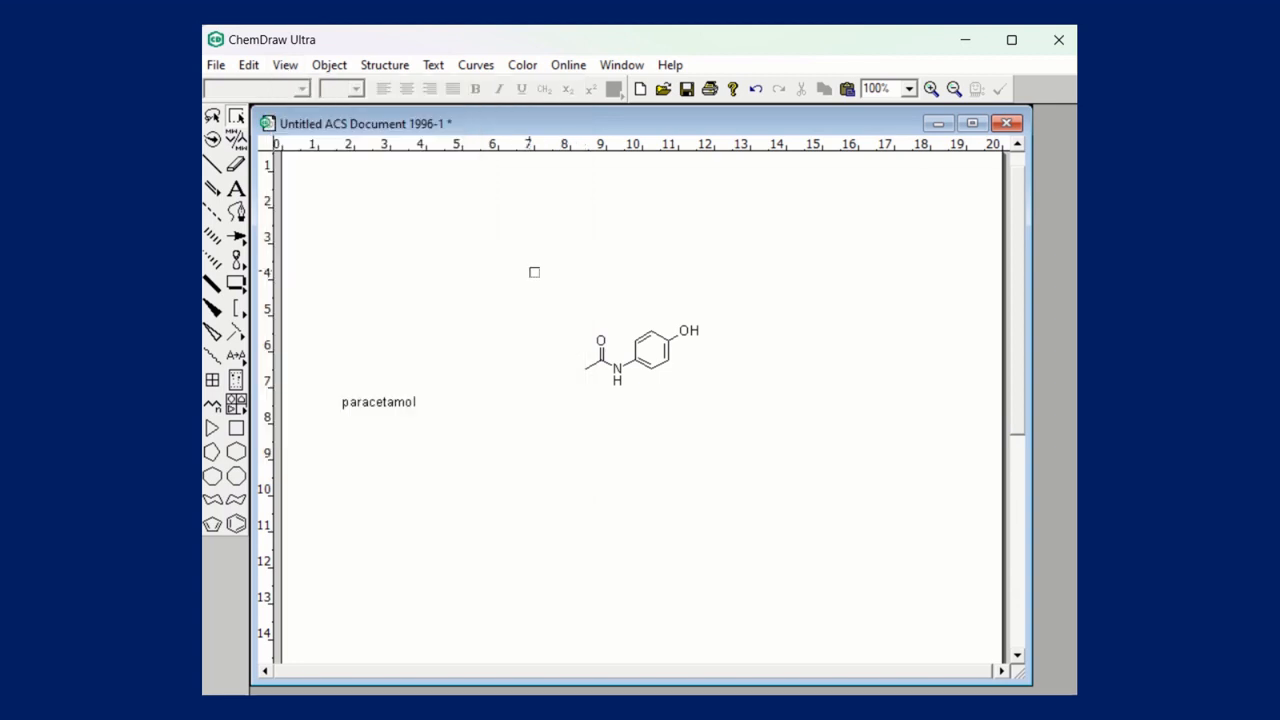
Examine the position and size of the paracetamol structure in the Info window and close the window.
{"action": "left_click_drag", "start_coordinate": [553, 262], "coordinate": [740, 394]}
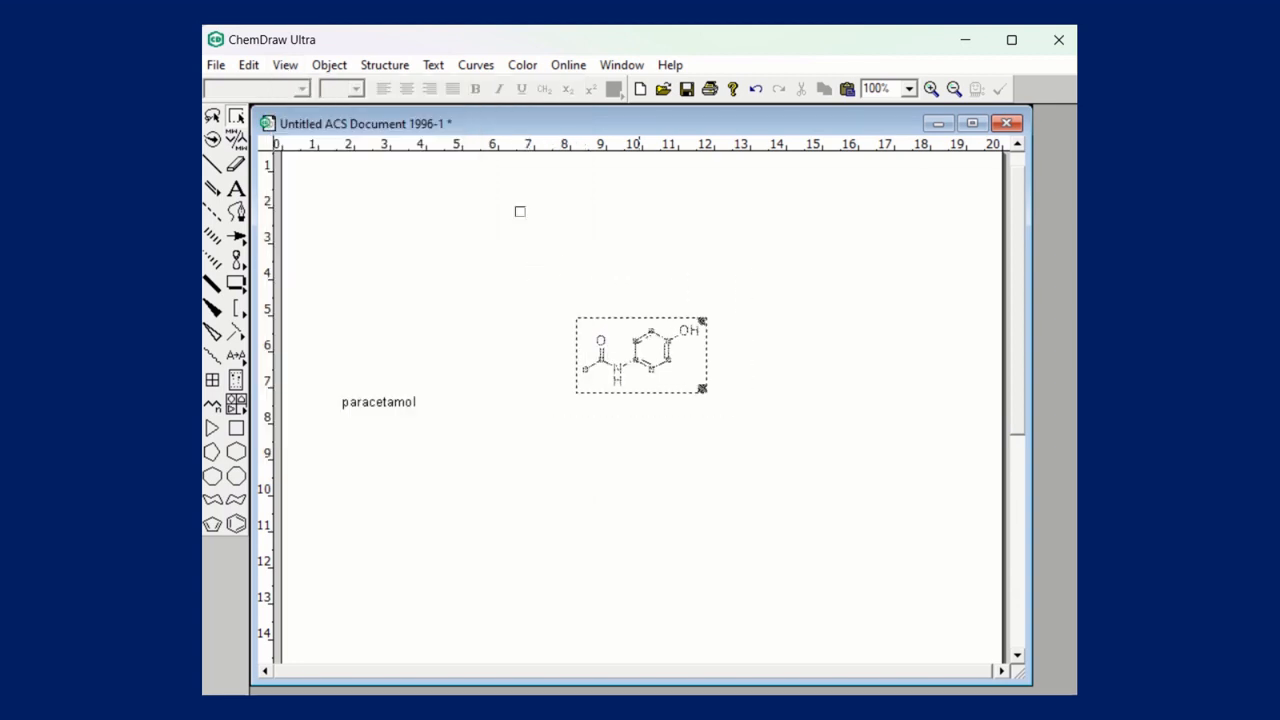
{"action": "left_click", "coordinate": [286, 66]}
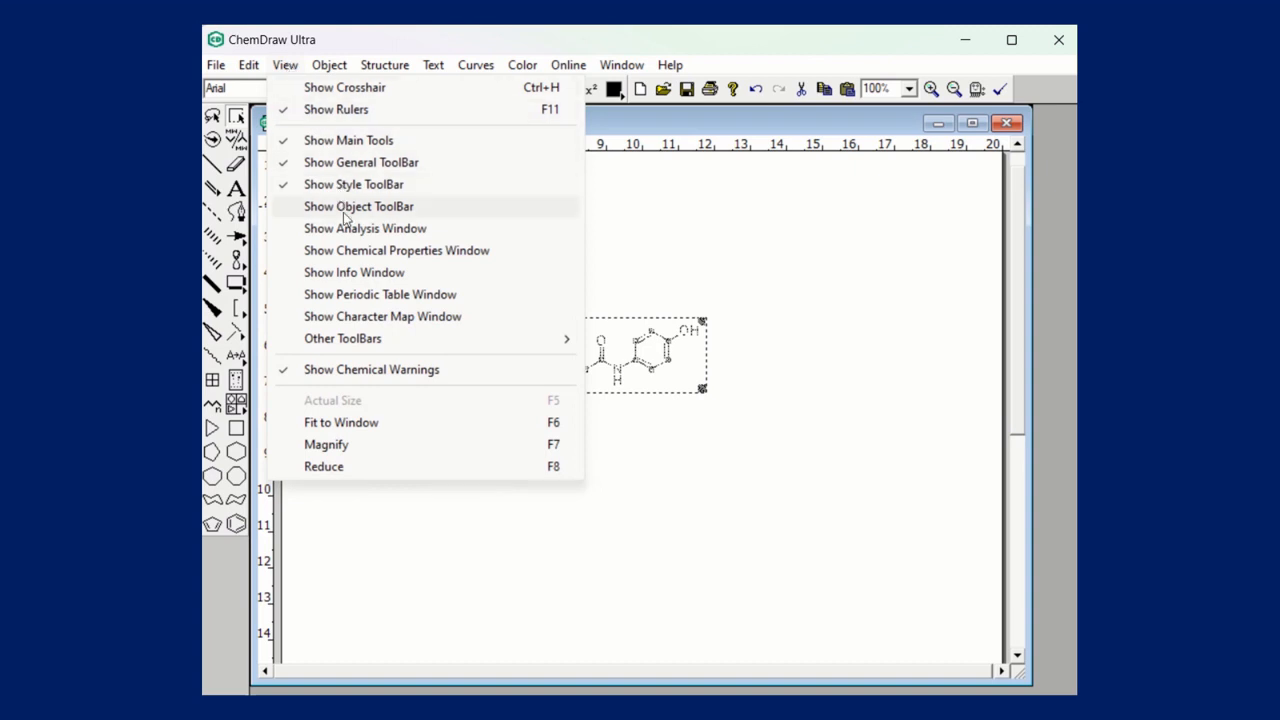
{"action": "left_click", "coordinate": [367, 280]}
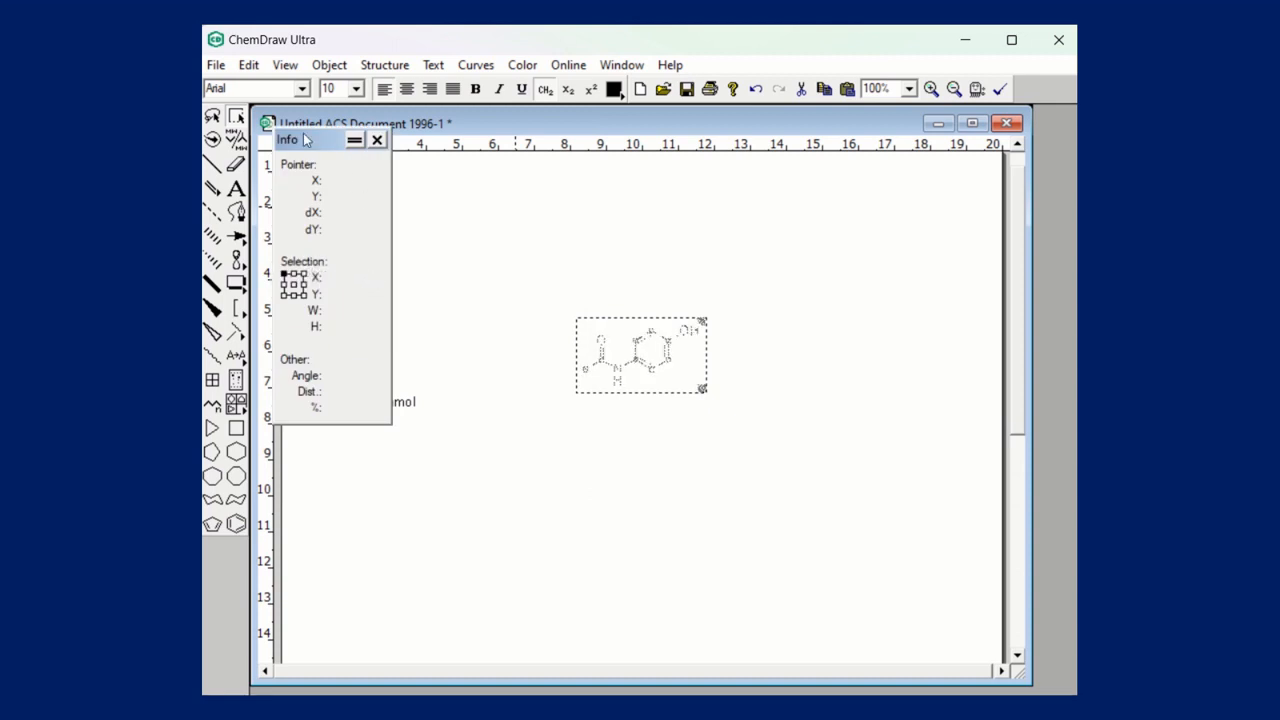
{"action": "left_click_drag", "start_coordinate": [307, 140], "coordinate": [379, 150]}
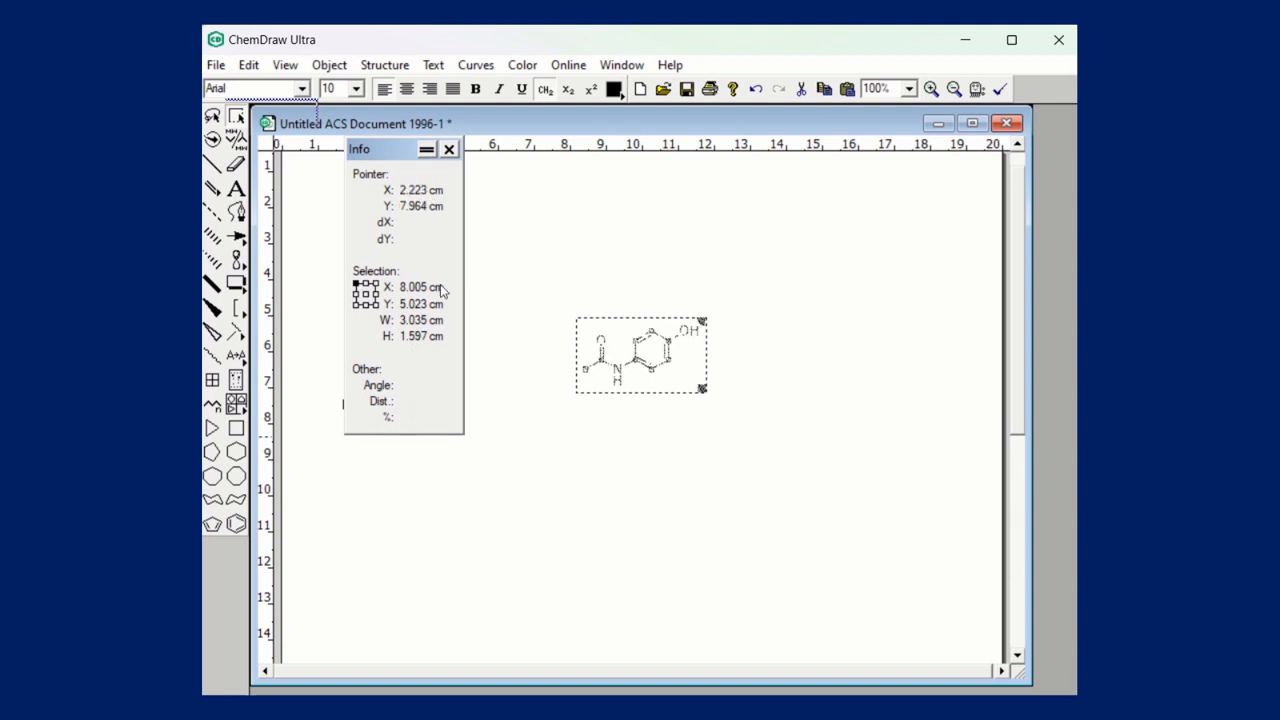
{"action": "left_click", "coordinate": [449, 150]}
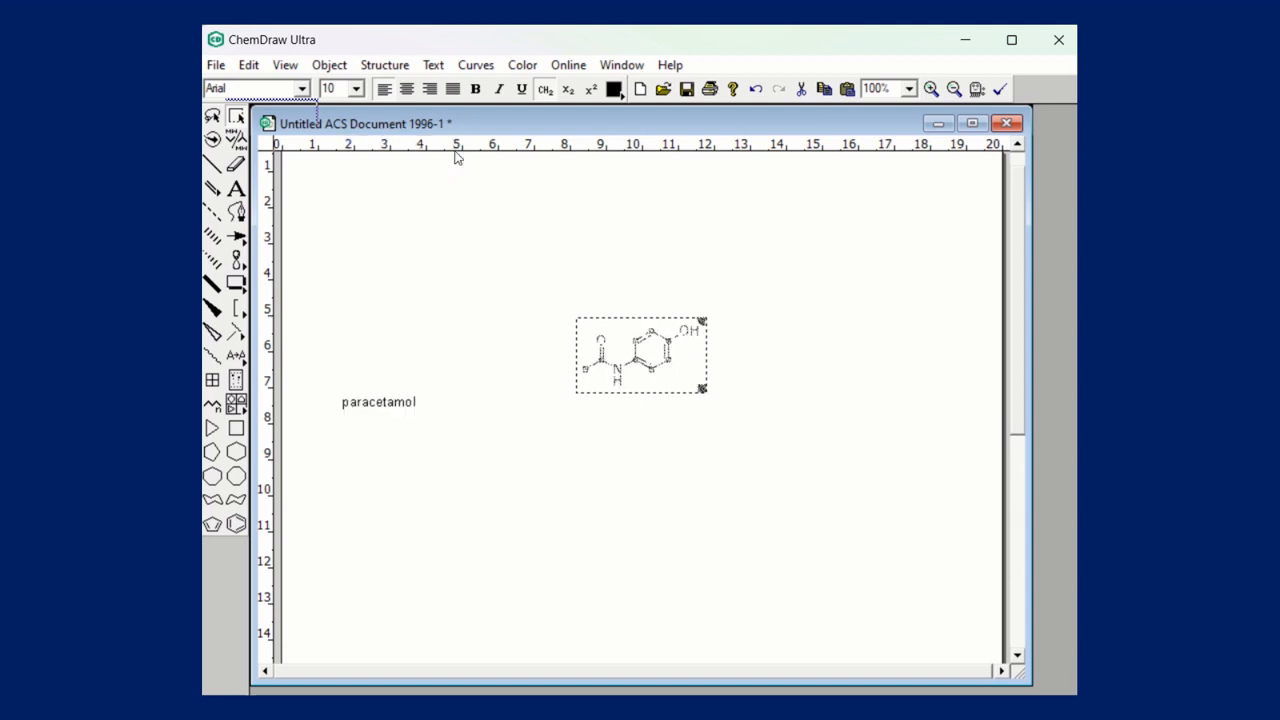
Look at the Periodic Table window and close it.
{"action": "left_click", "coordinate": [286, 65]}
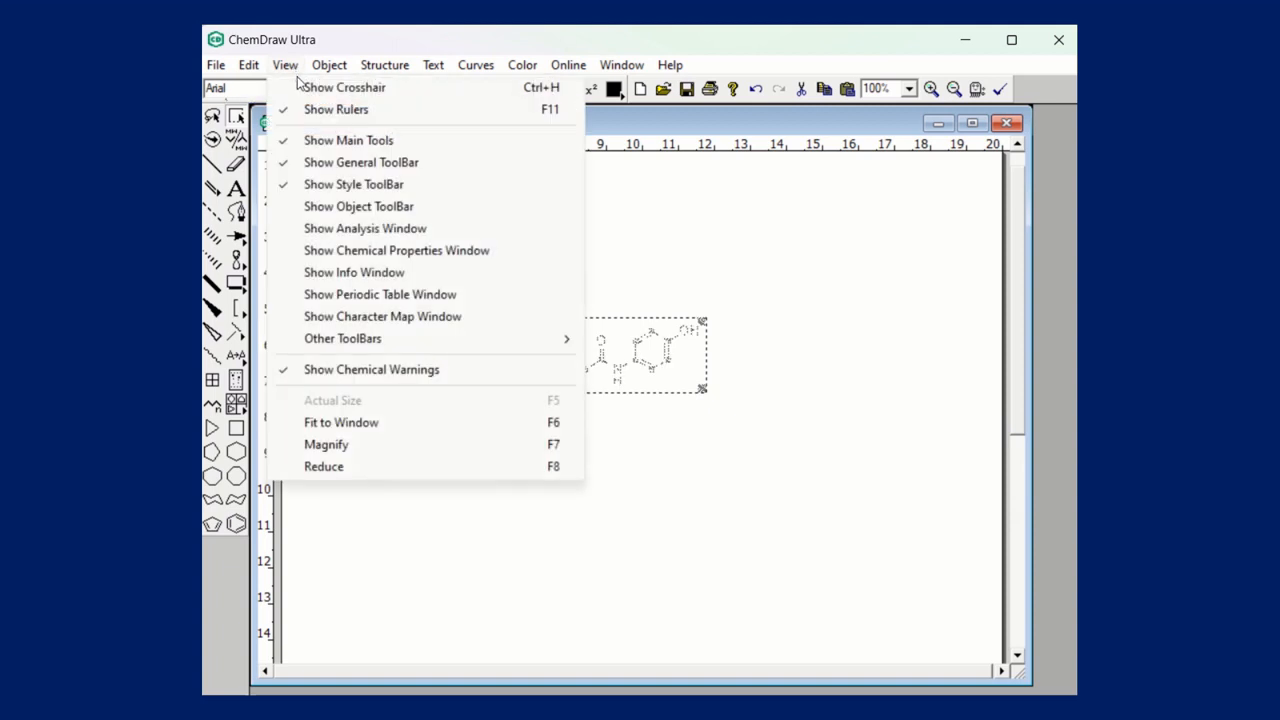
{"action": "left_click", "coordinate": [377, 296]}
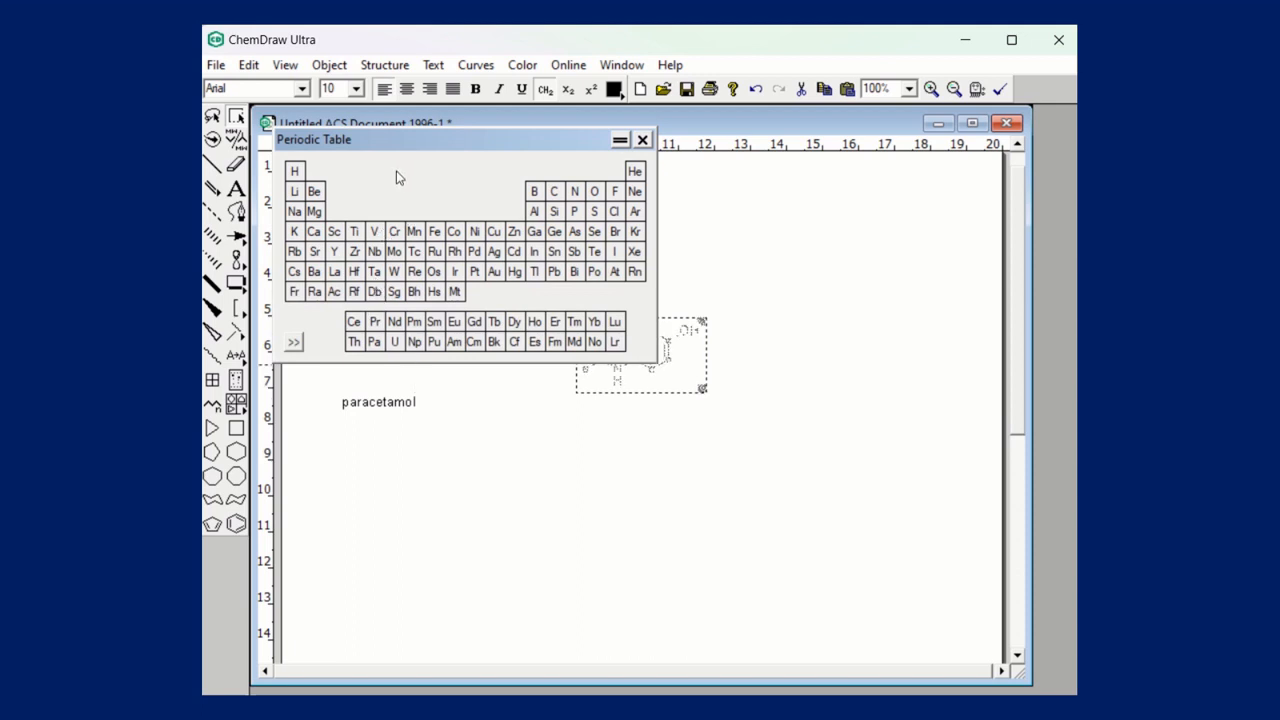
{"action": "left_click", "coordinate": [643, 141]}
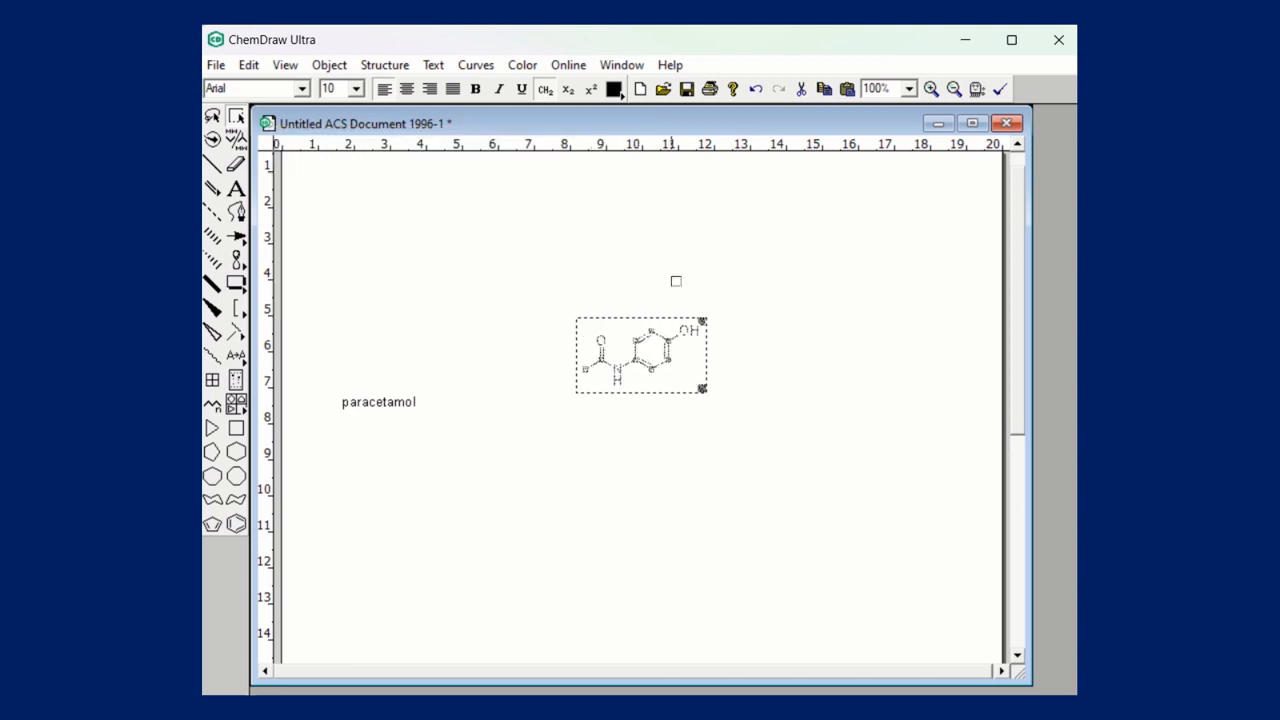
Magnify the drawing to 150% and reselect the paracetamol structure.
{"action": "left_click", "coordinate": [286, 66]}
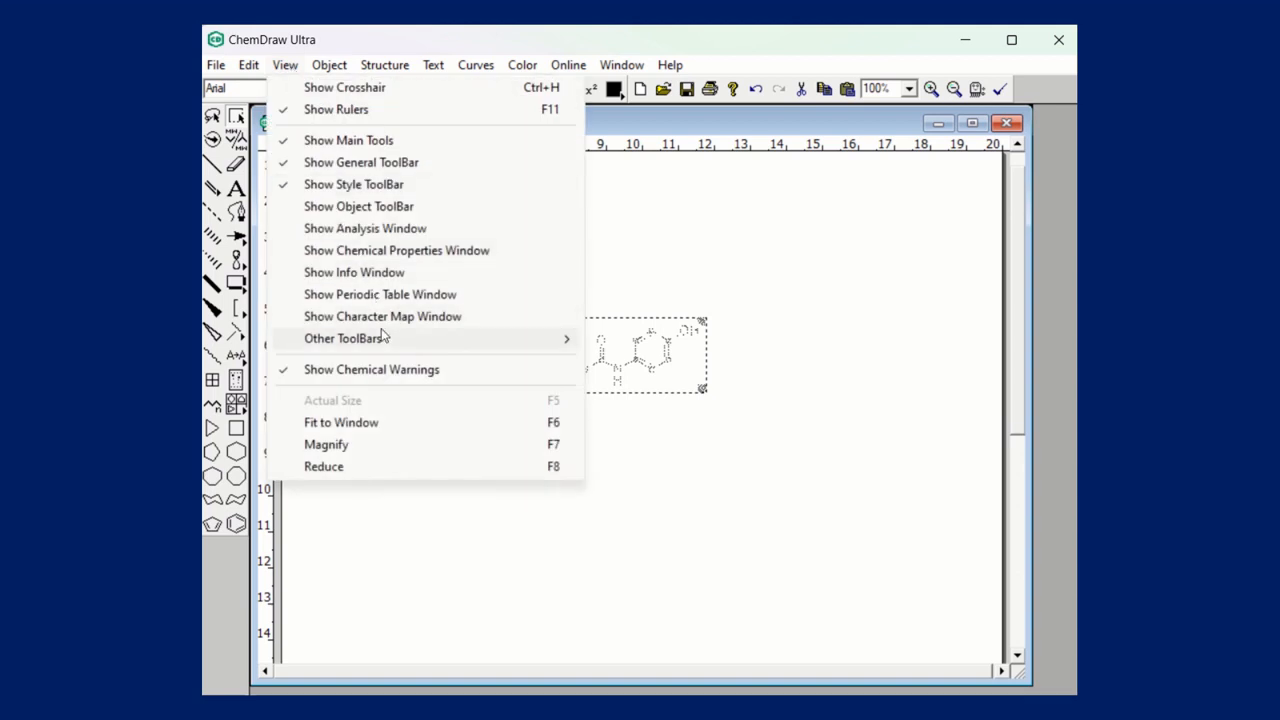
{"action": "left_click", "coordinate": [372, 453]}
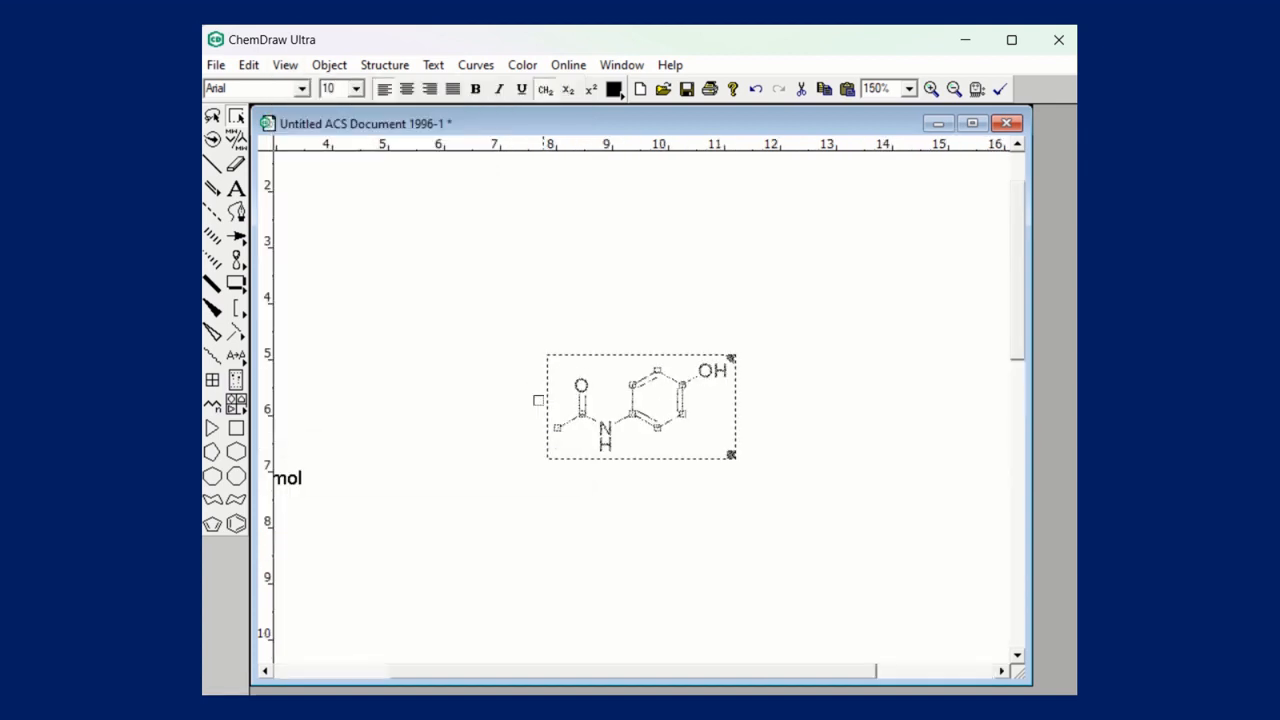
{"action": "left_click", "coordinate": [565, 257]}
{"action": "left_click_drag", "start_coordinate": [503, 320], "coordinate": [789, 463]}
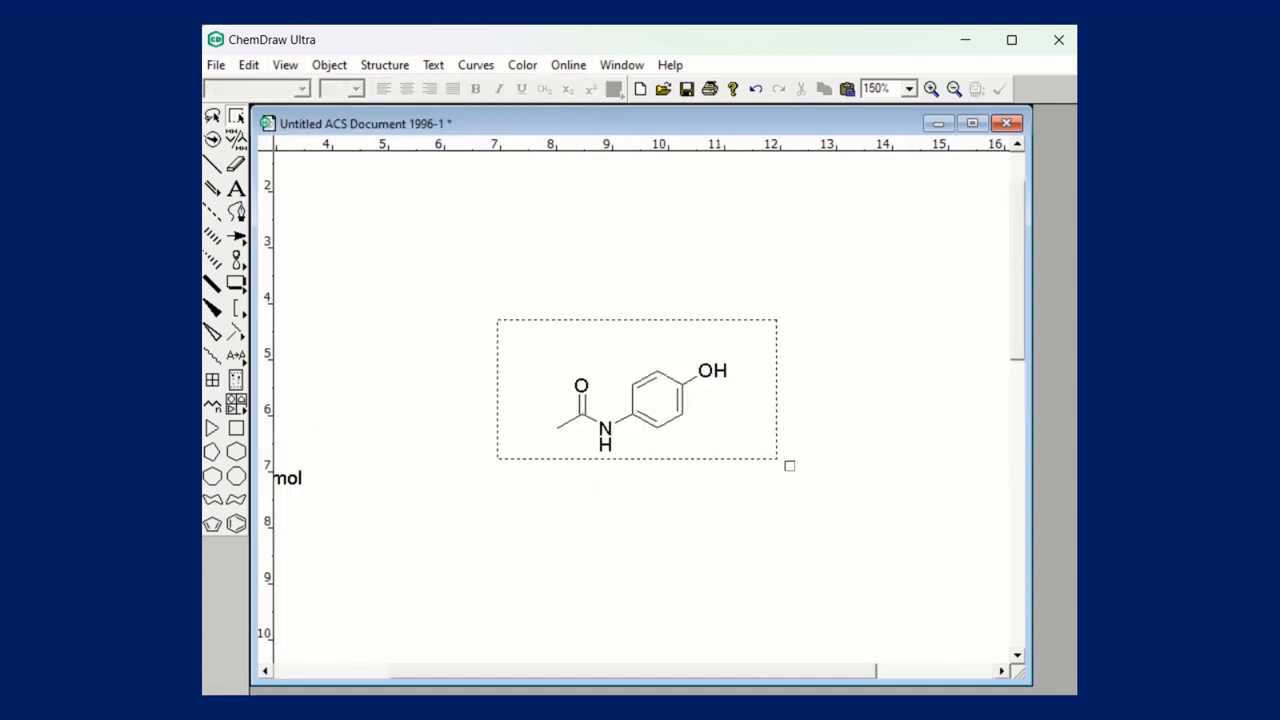
Reduce the drawing view to 100% and reselect the paracetamol structure.
{"action": "left_click", "coordinate": [285, 64]}
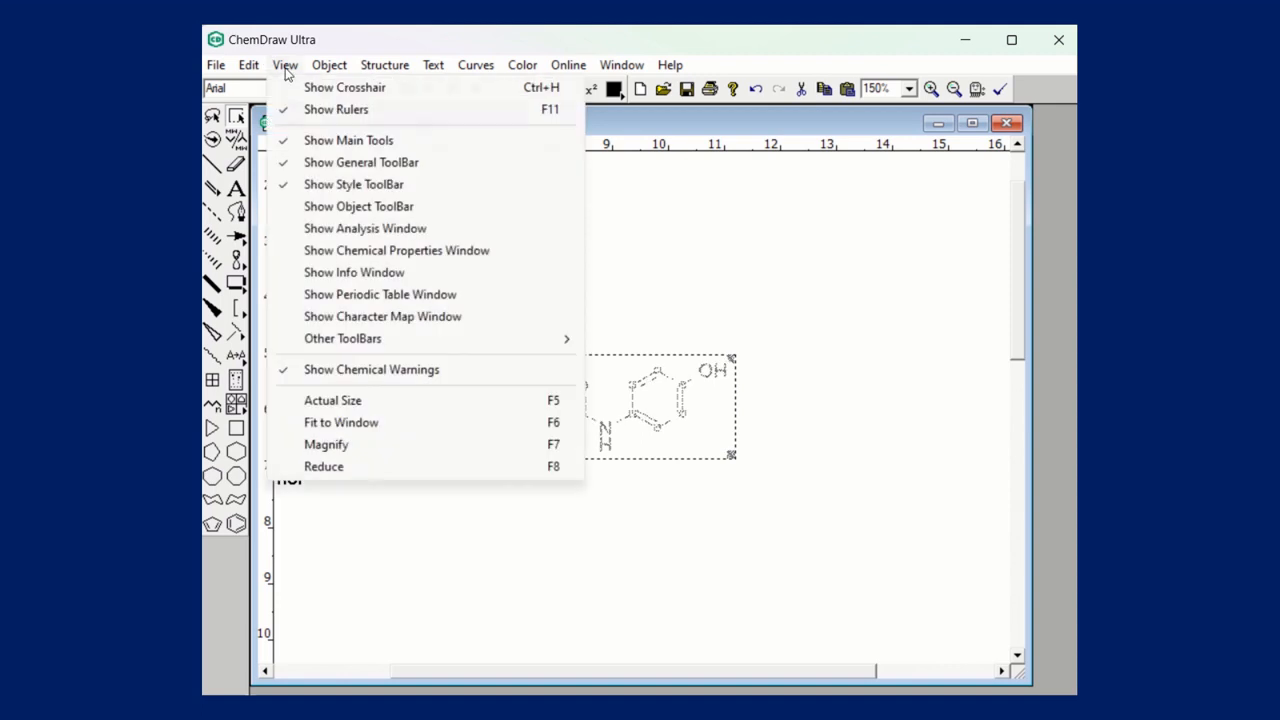
{"action": "left_click", "coordinate": [338, 468]}
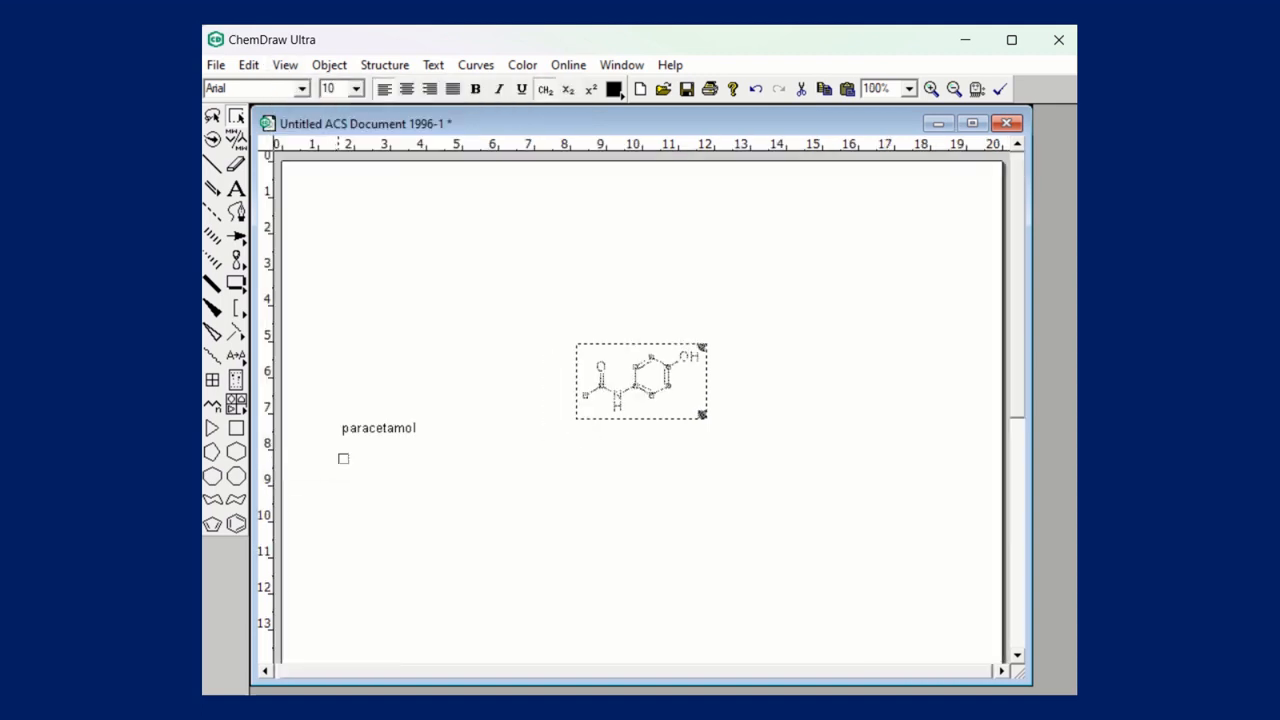
{"action": "left_click", "coordinate": [678, 464]}
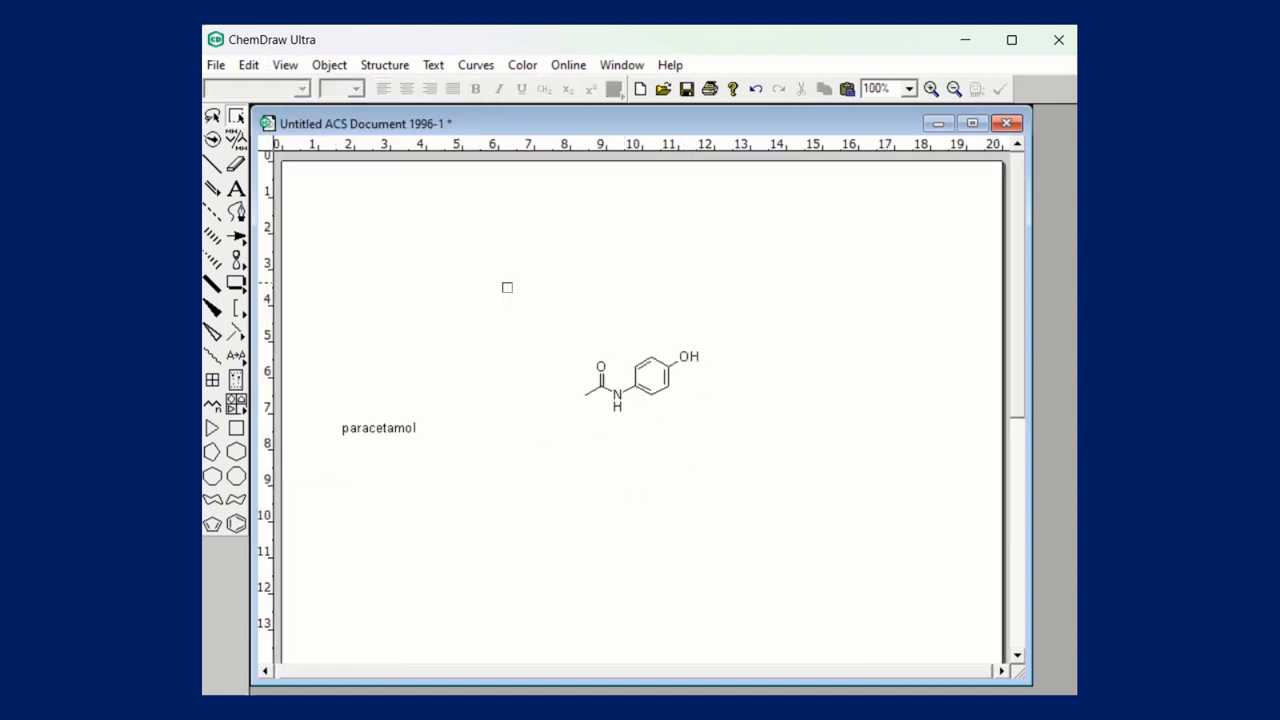
{"action": "left_click_drag", "start_coordinate": [535, 298], "coordinate": [743, 451]}
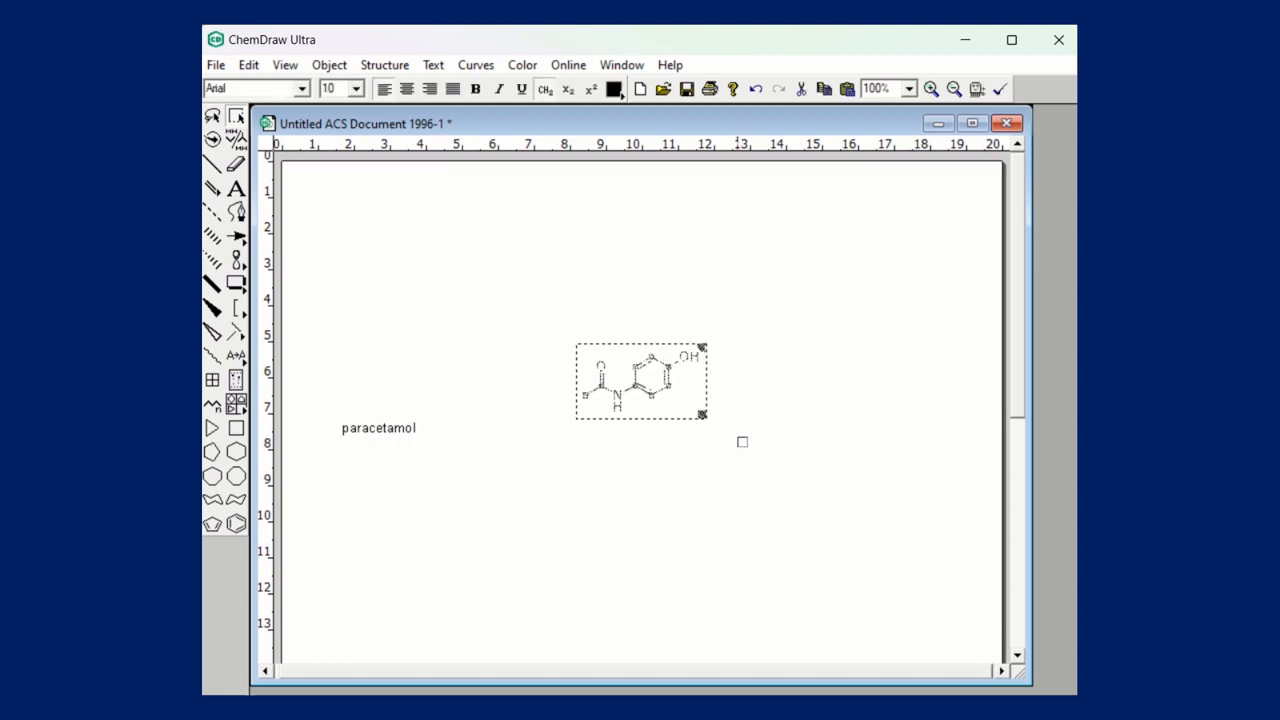
Magnify the drawing view to 150% and select the paracetamol structure again.
{"action": "left_click", "coordinate": [285, 64]}
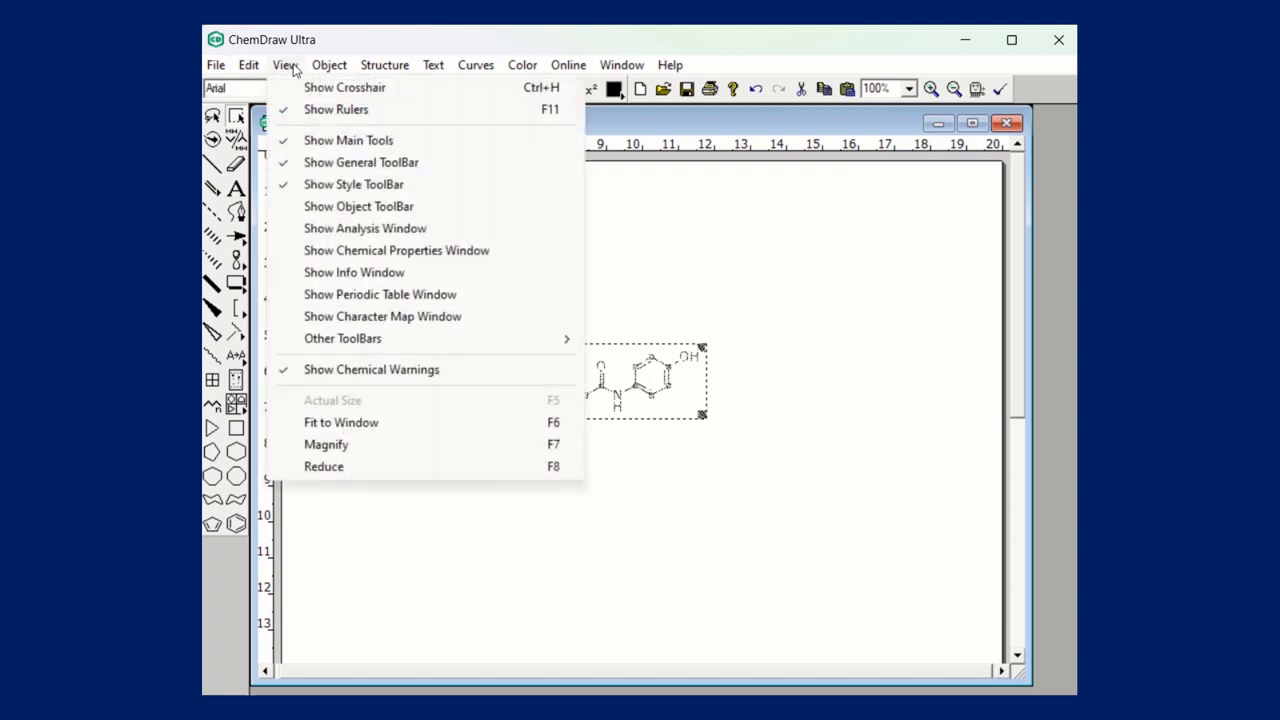
{"action": "left_click", "coordinate": [365, 445]}
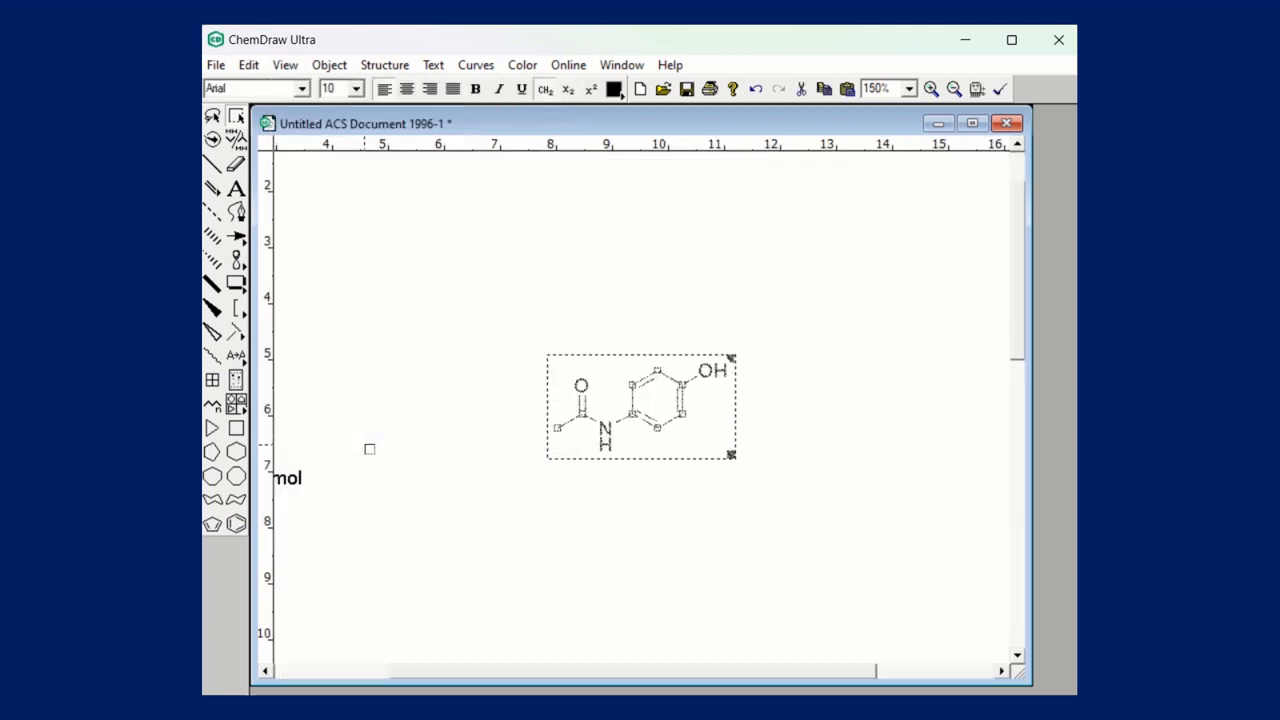
{"action": "left_click", "coordinate": [614, 483]}
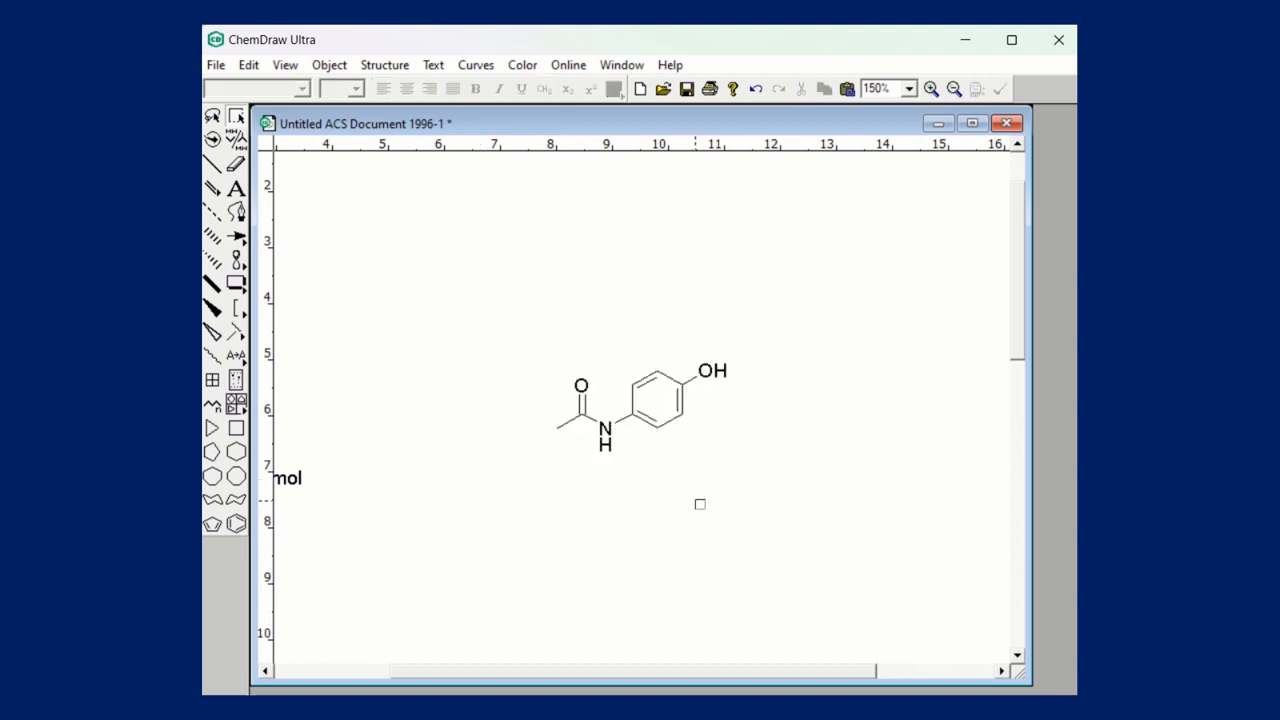
{"action": "left_click_drag", "start_coordinate": [505, 313], "coordinate": [808, 470]}
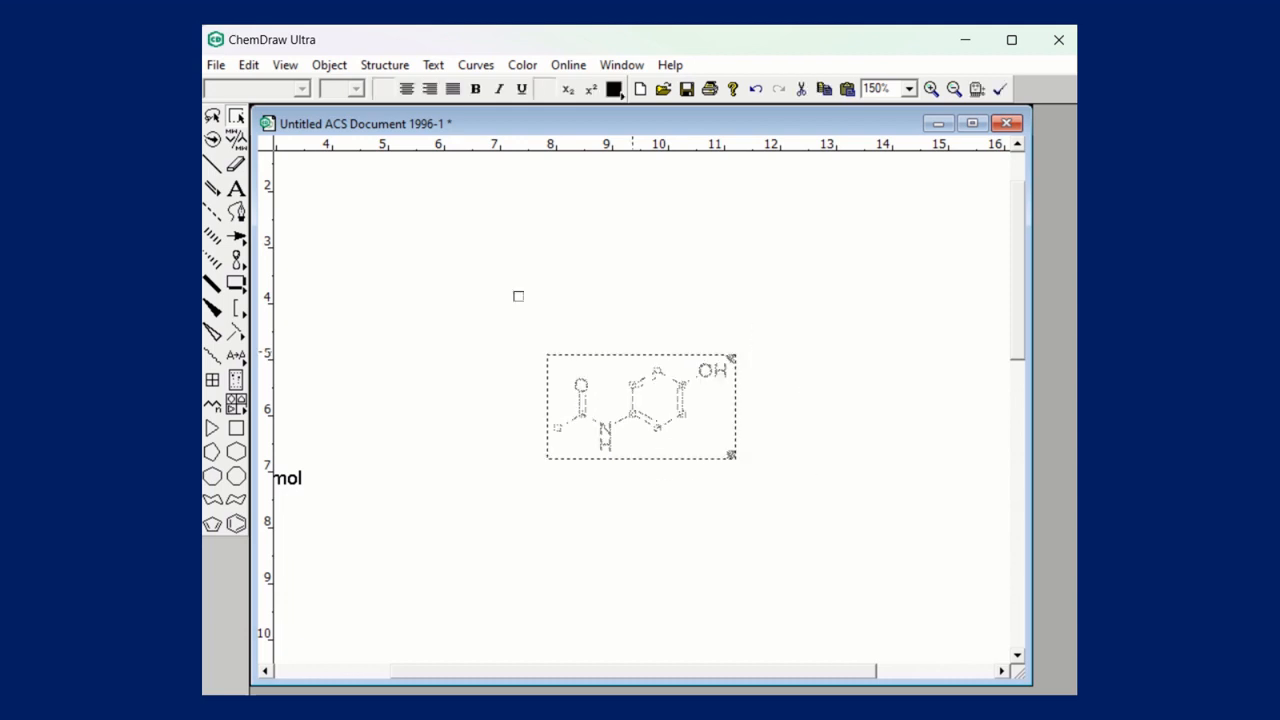
Return the drawing view to 100% and deselect the paracetamol structure.
{"action": "left_click", "coordinate": [286, 65]}
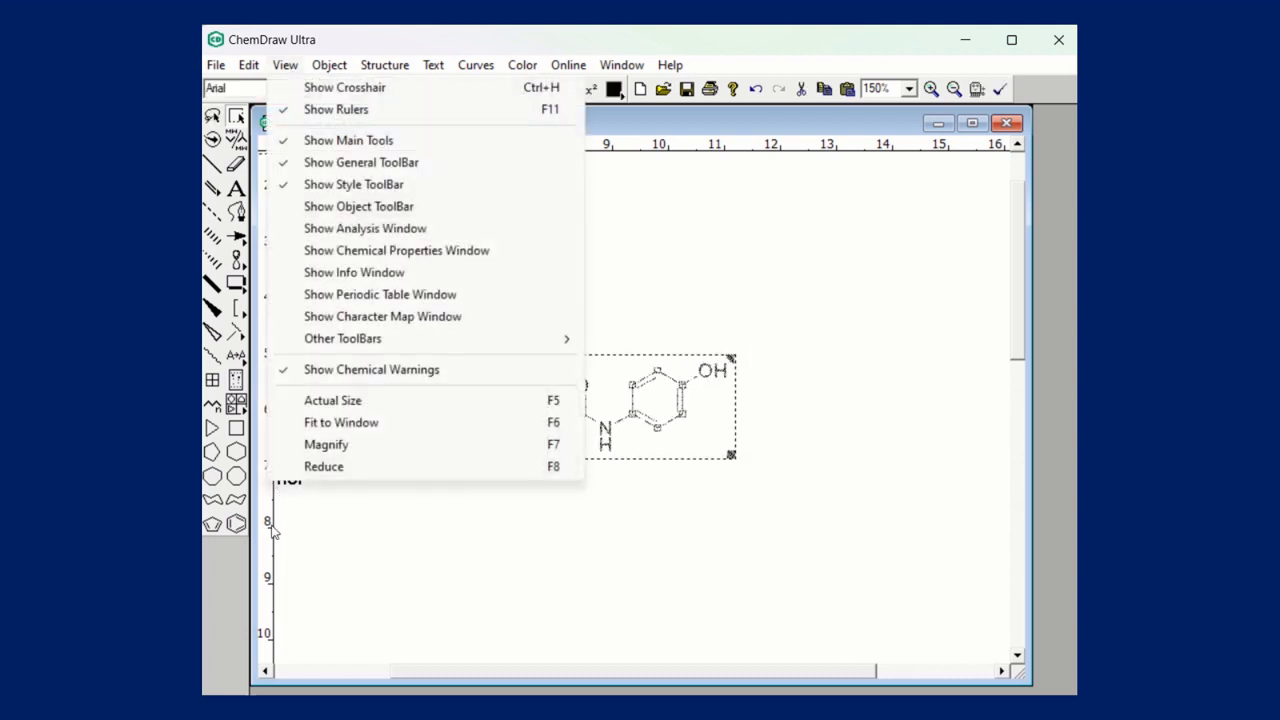
{"action": "left_click", "coordinate": [330, 468]}
{"action": "left_click", "coordinate": [673, 459]}
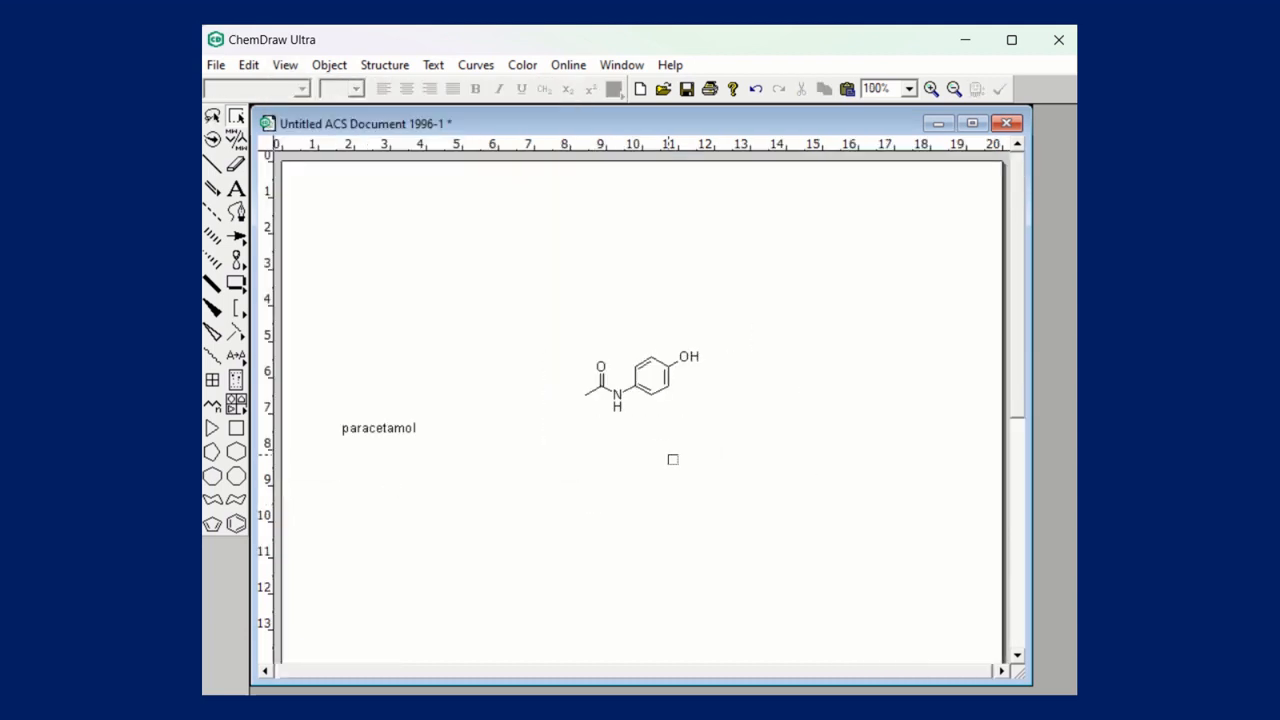
{"action": "left_click", "coordinate": [246, 65]}
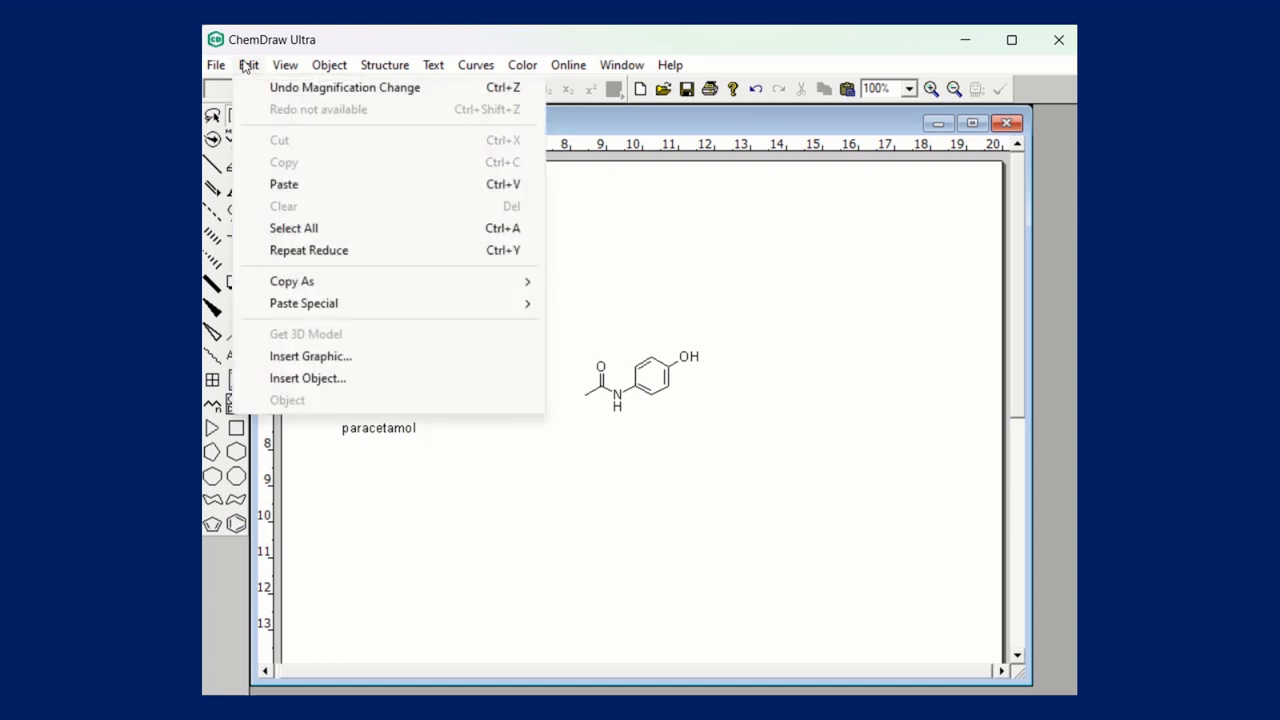
{"action": "mouse_move", "coordinate": [285, 65]}
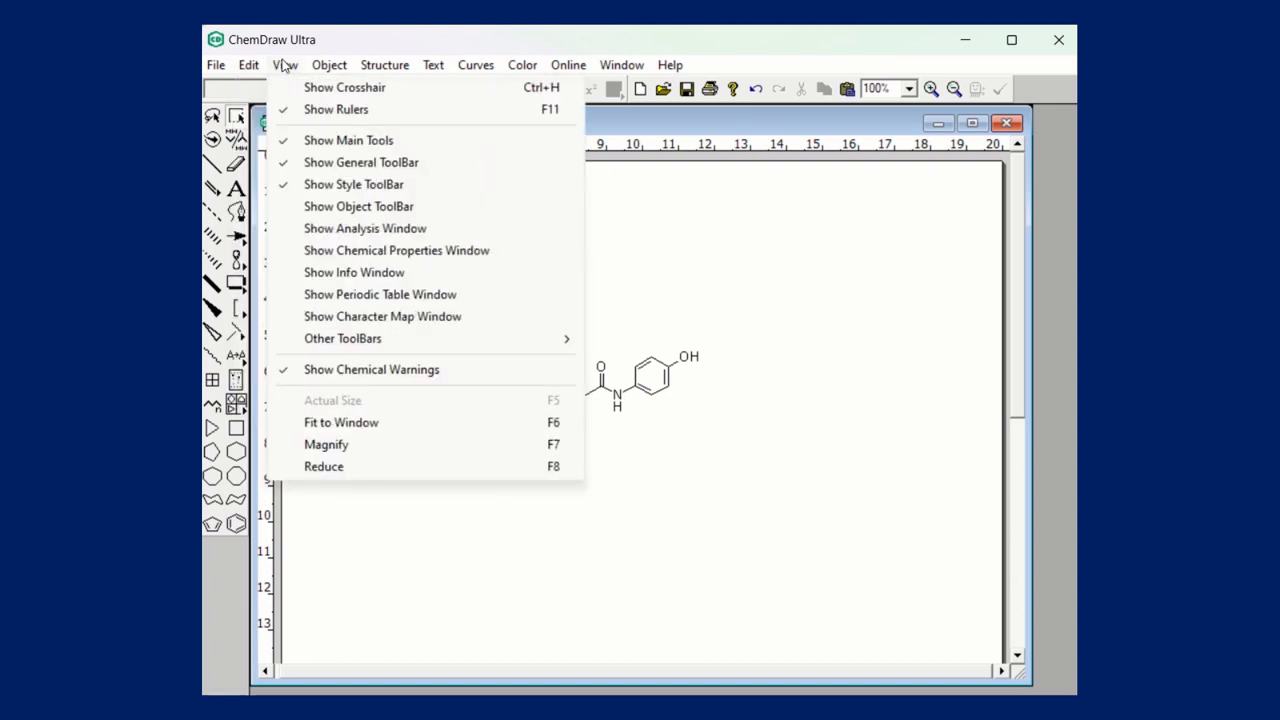
{"action": "mouse_move", "coordinate": [325, 65]}
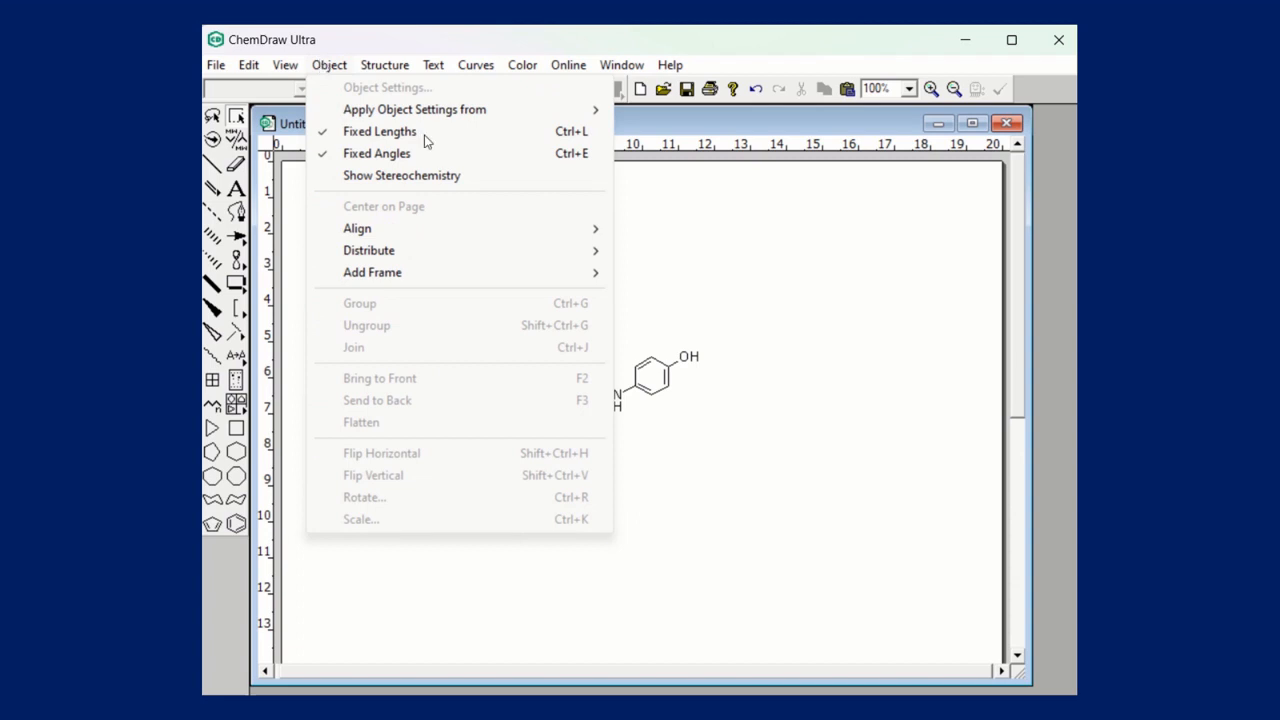
{"action": "left_click", "coordinate": [747, 365]}
Convert the drawn paracetamol structure to its chemical name and move the name slightly farther below the structure.
{"action": "left_click_drag", "start_coordinate": [580, 322], "coordinate": [740, 437]}
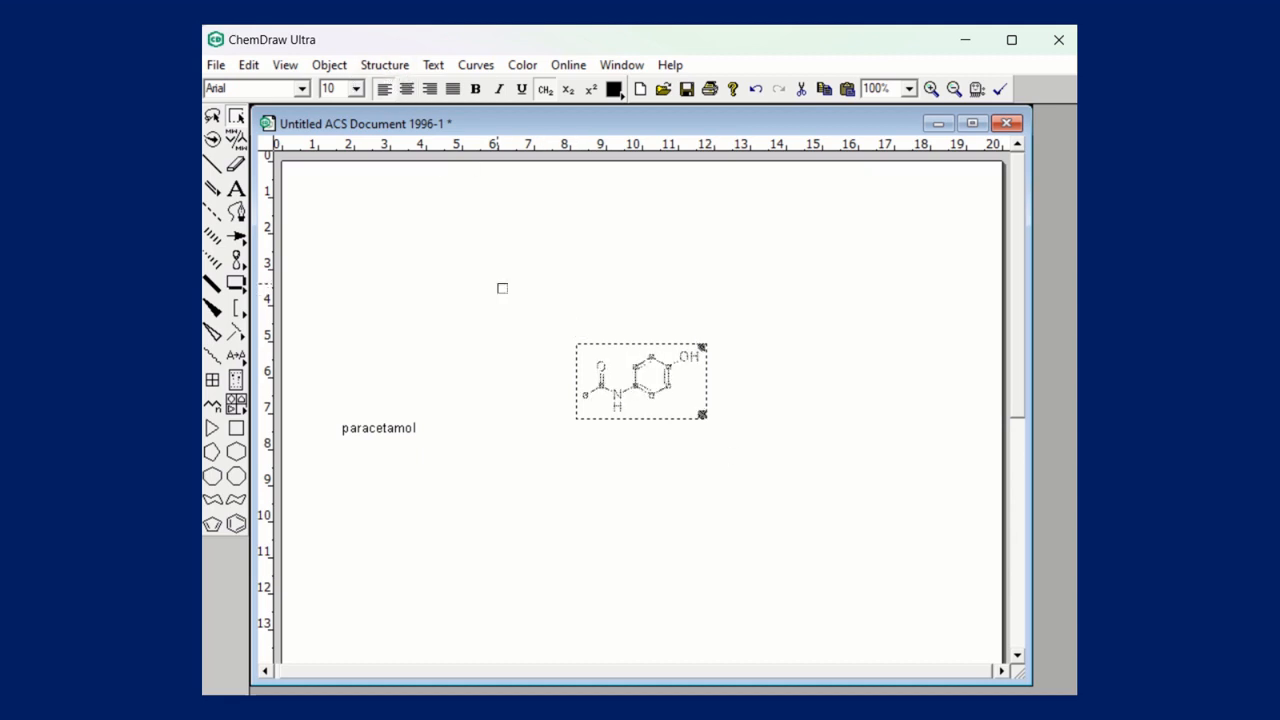
{"action": "left_click_drag", "start_coordinate": [549, 322], "coordinate": [740, 440]}
{"action": "left_click", "coordinate": [385, 65]}
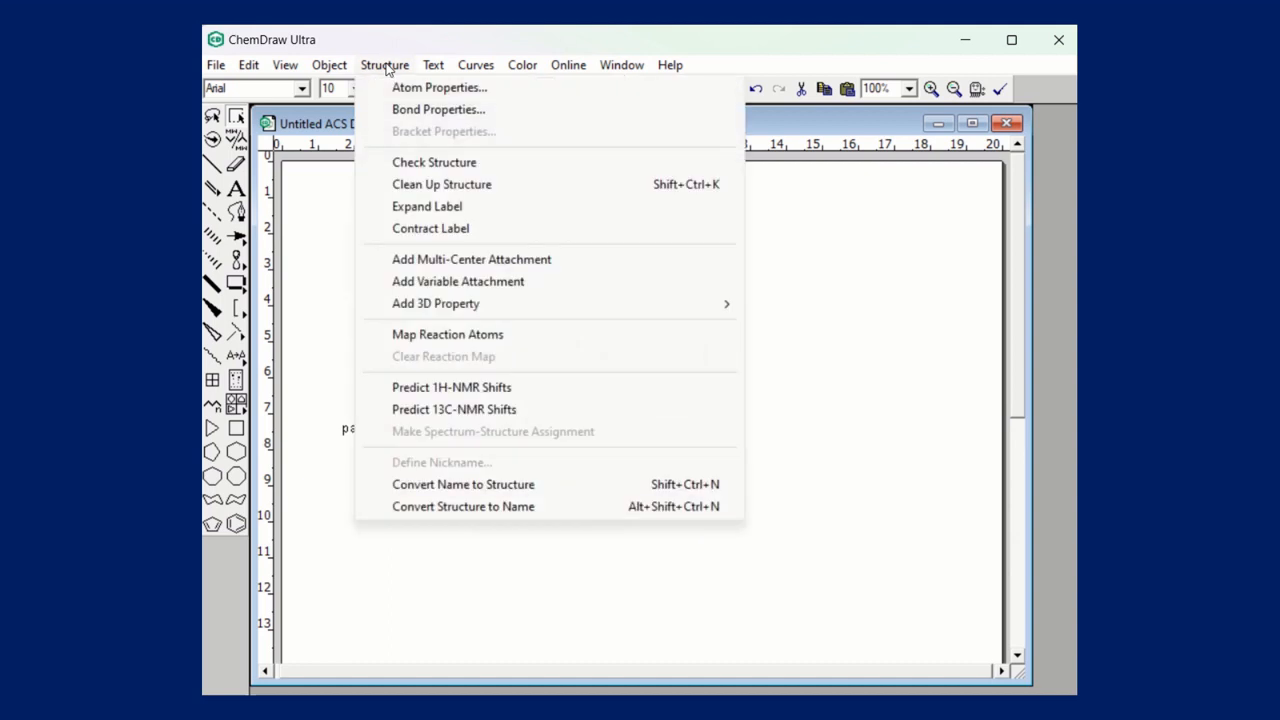
{"action": "mouse_move", "coordinate": [462, 310]}
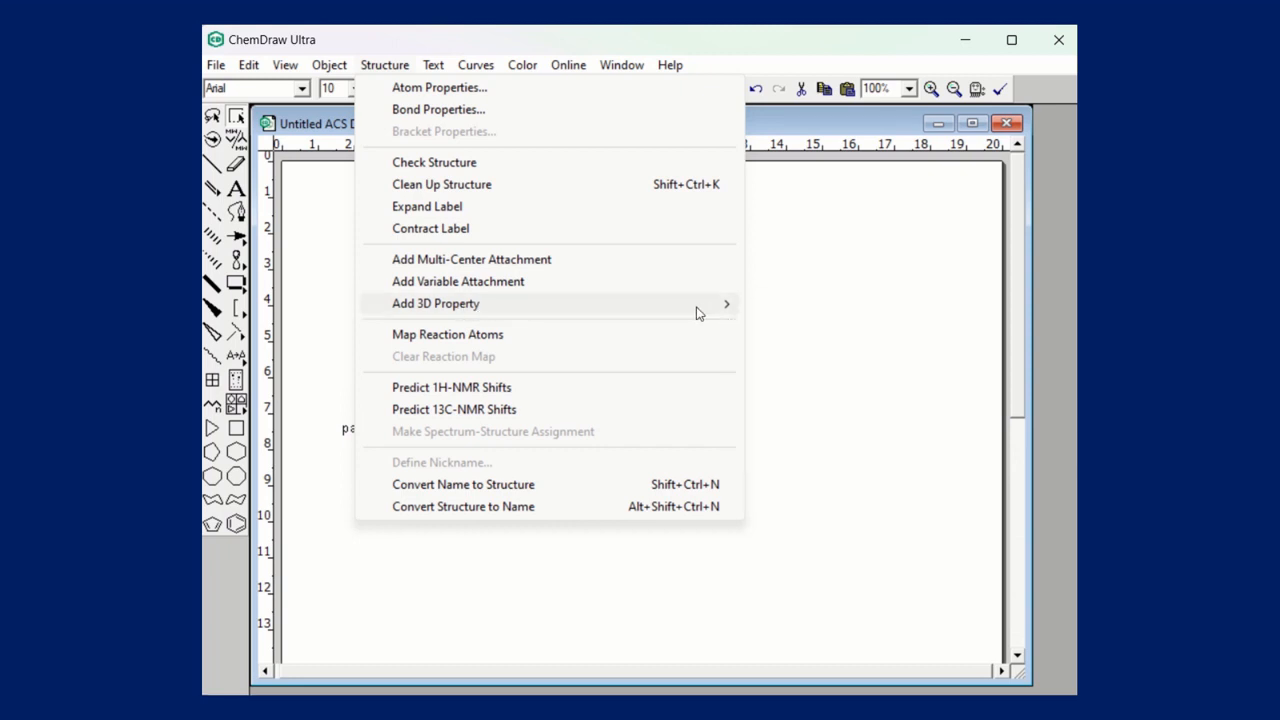
{"action": "mouse_move", "coordinate": [676, 310]}
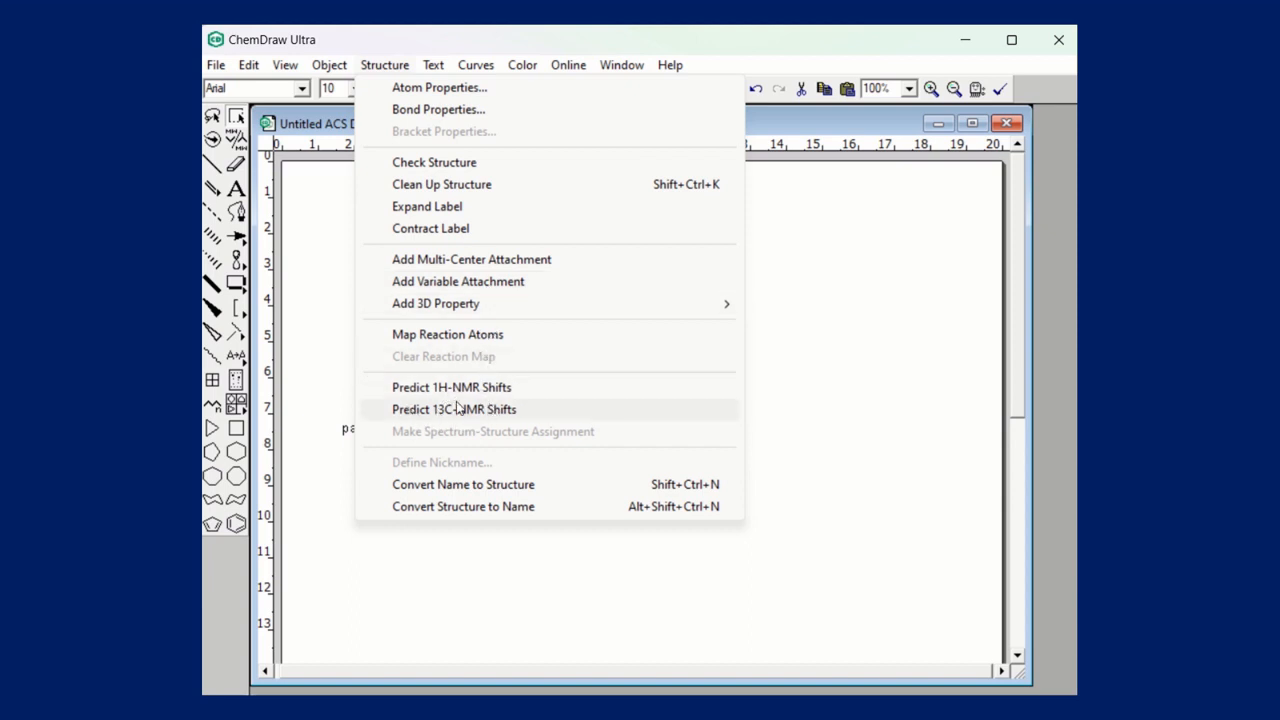
{"action": "left_click", "coordinate": [477, 512]}
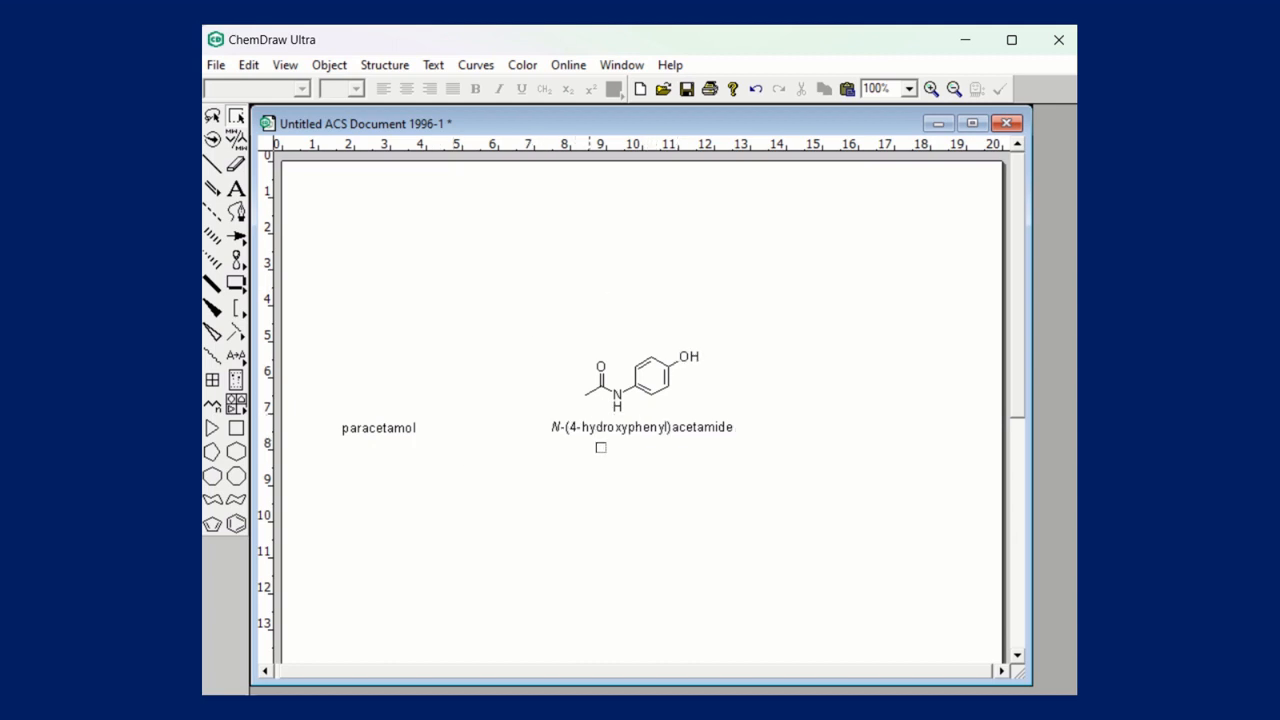
{"action": "left_click_drag", "start_coordinate": [581, 459], "coordinate": [582, 496]}
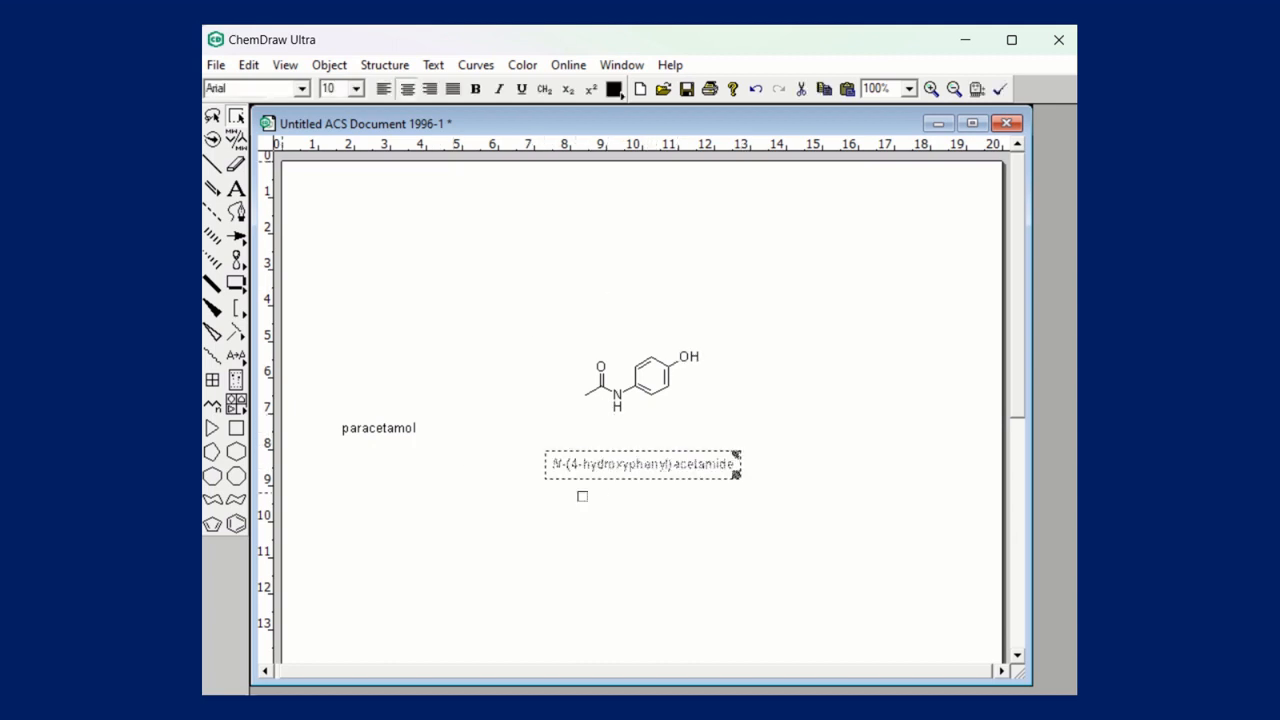
{"action": "left_click", "coordinate": [562, 495]}
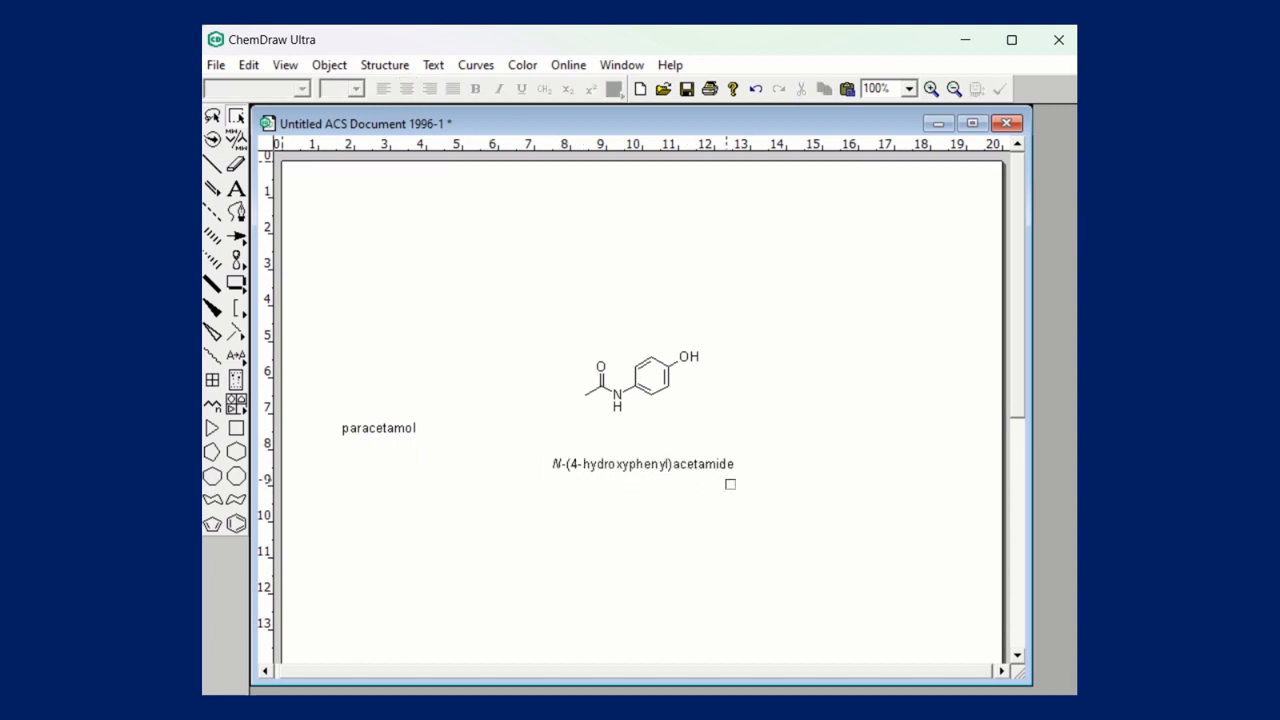
Predict the 1H-NMR shifts of the paracetamol structure.
{"action": "left_click_drag", "start_coordinate": [559, 320], "coordinate": [712, 428]}
{"action": "left_click", "coordinate": [385, 64]}
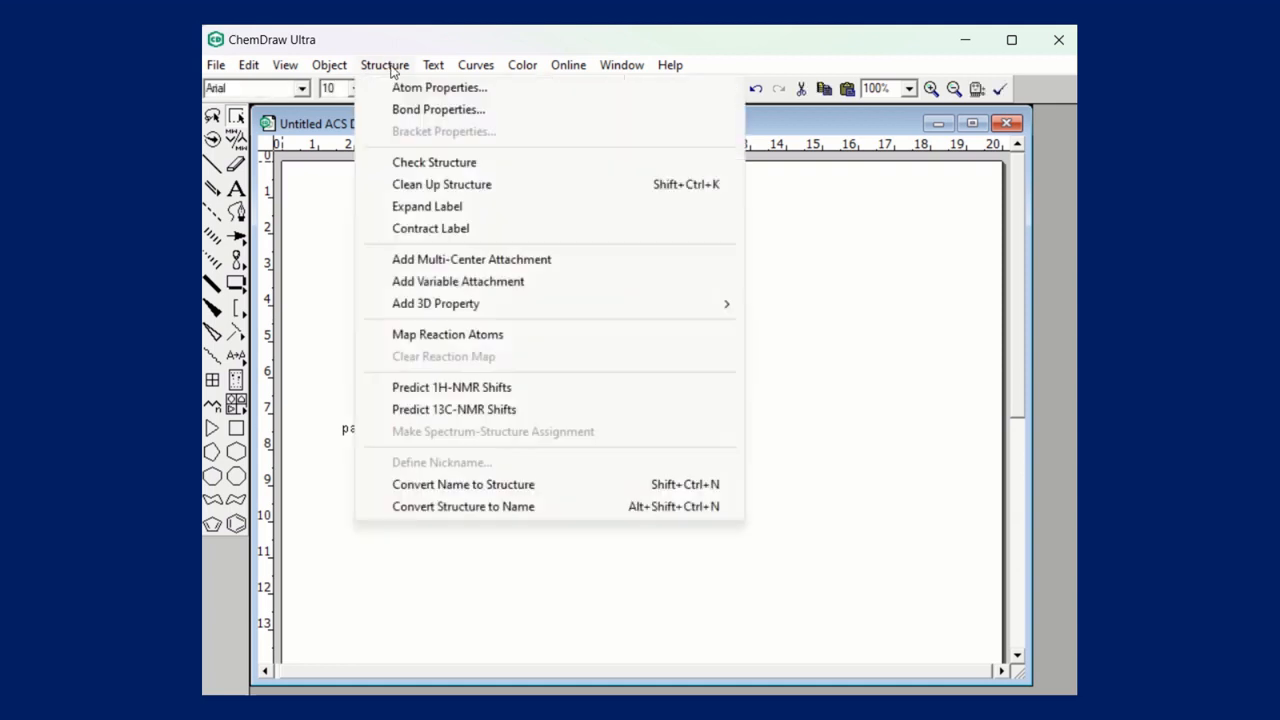
{"action": "left_click", "coordinate": [485, 389]}
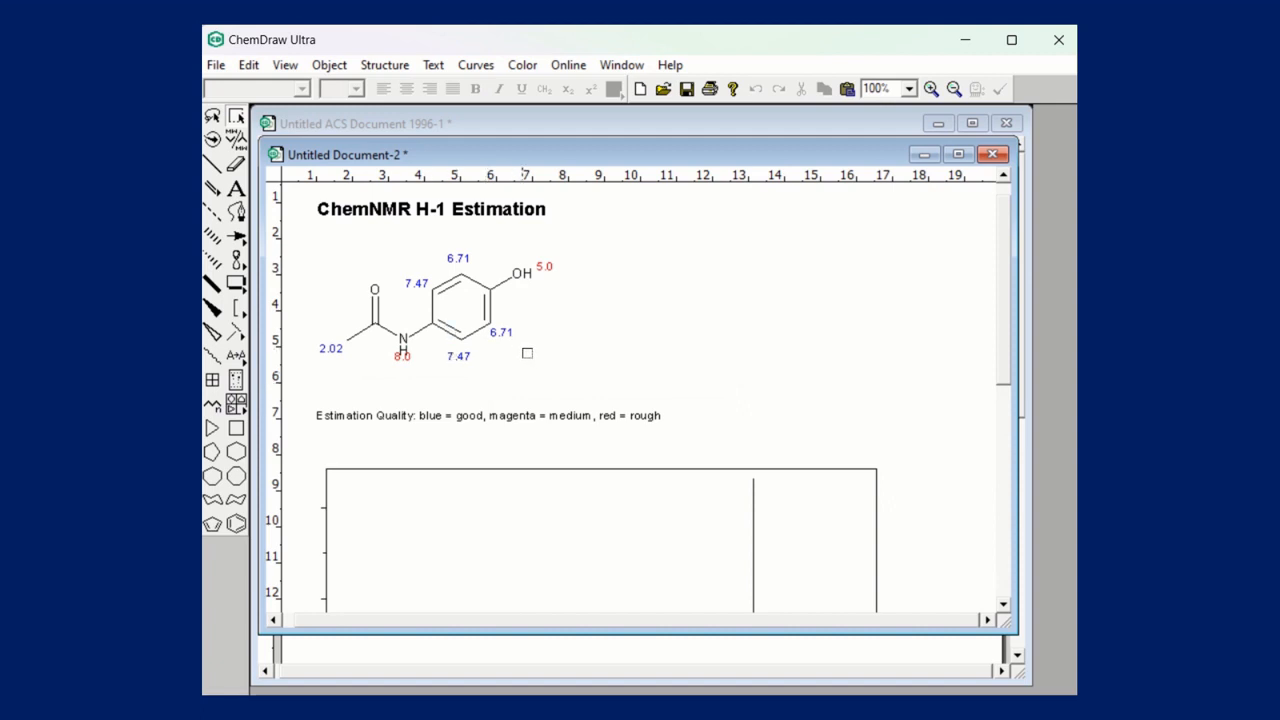
Examine the estimated shifts, spectrum and prediction protocol in the H-1 NMR document and minimize it.
{"action": "scroll", "coordinate": [554, 357], "scroll_direction": "down", "scroll_amount": 2}
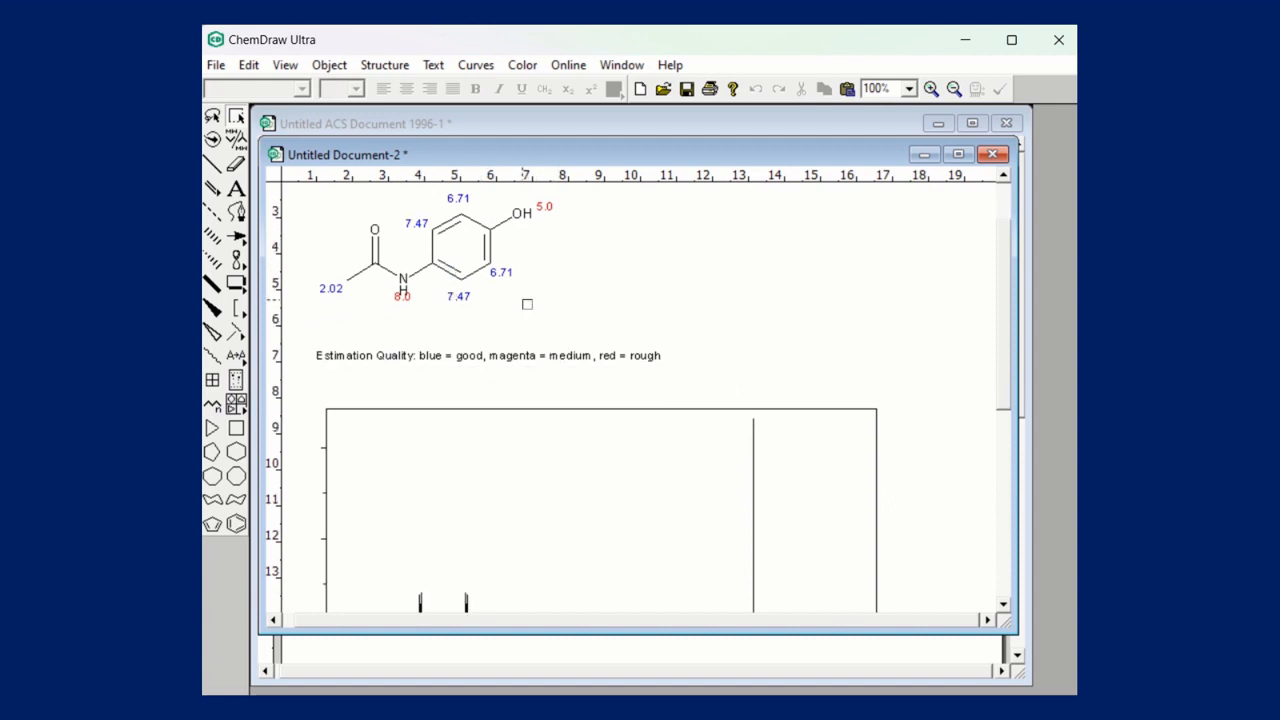
{"action": "scroll", "coordinate": [534, 305], "scroll_direction": "up", "scroll_amount": 1}
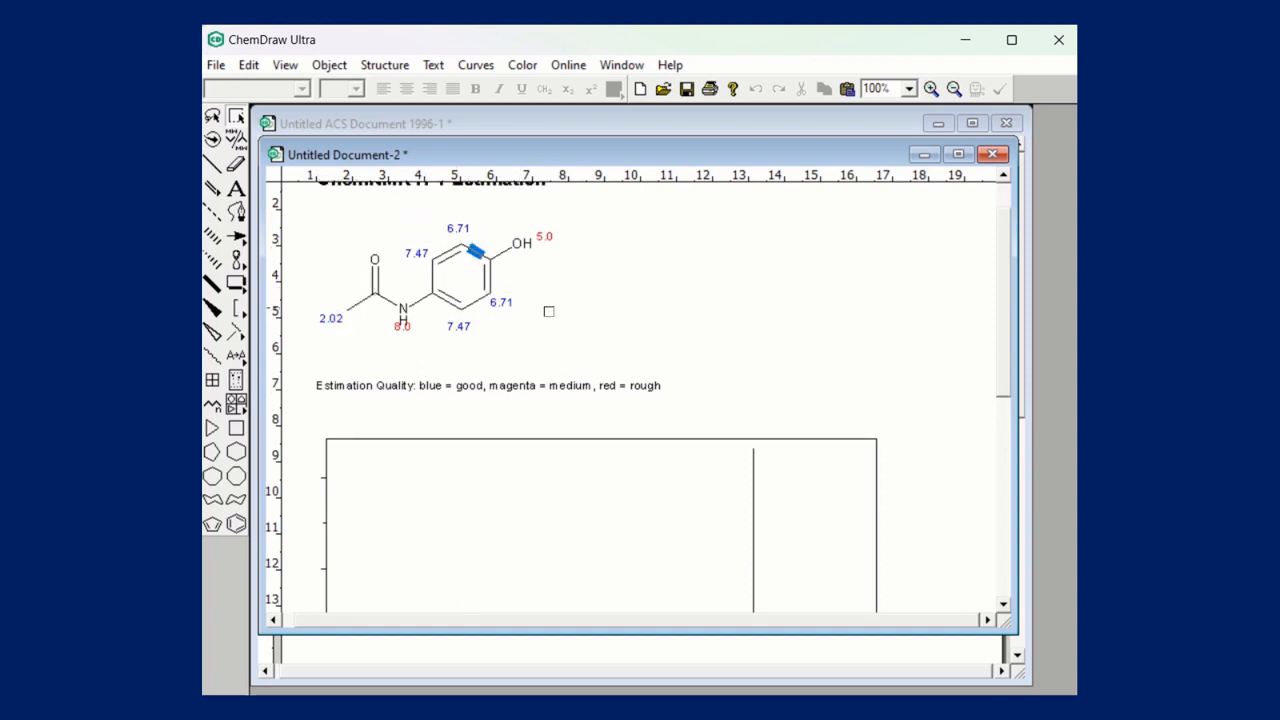
{"action": "scroll", "coordinate": [548, 311], "scroll_direction": "down", "scroll_amount": 5}
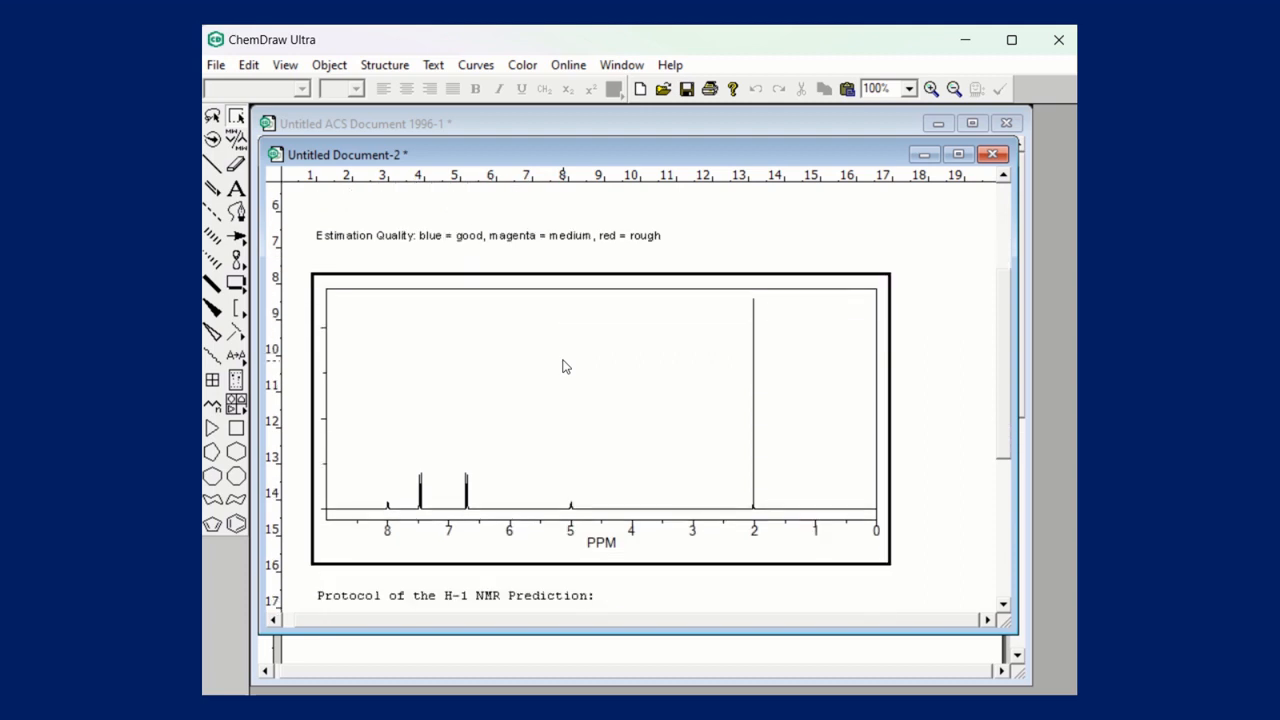
{"action": "scroll", "coordinate": [563, 367], "scroll_direction": "down", "scroll_amount": 3}
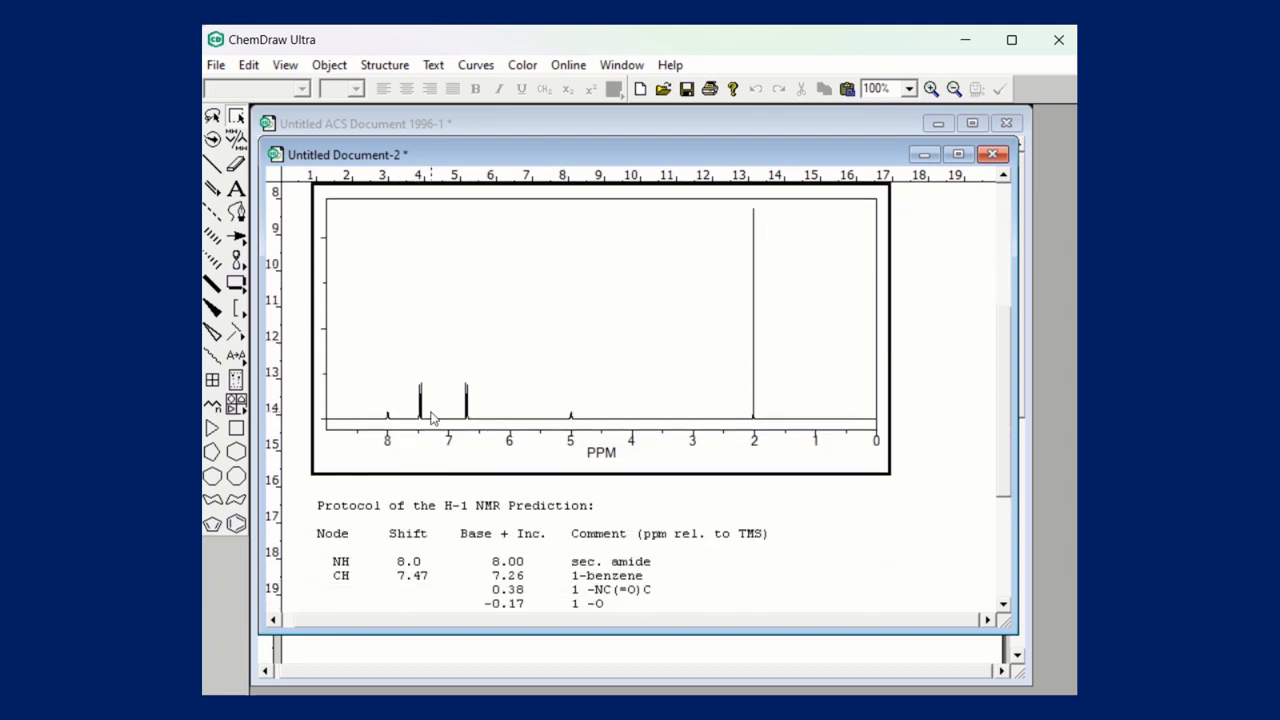
{"action": "scroll", "coordinate": [608, 520], "scroll_direction": "down", "scroll_amount": 2}
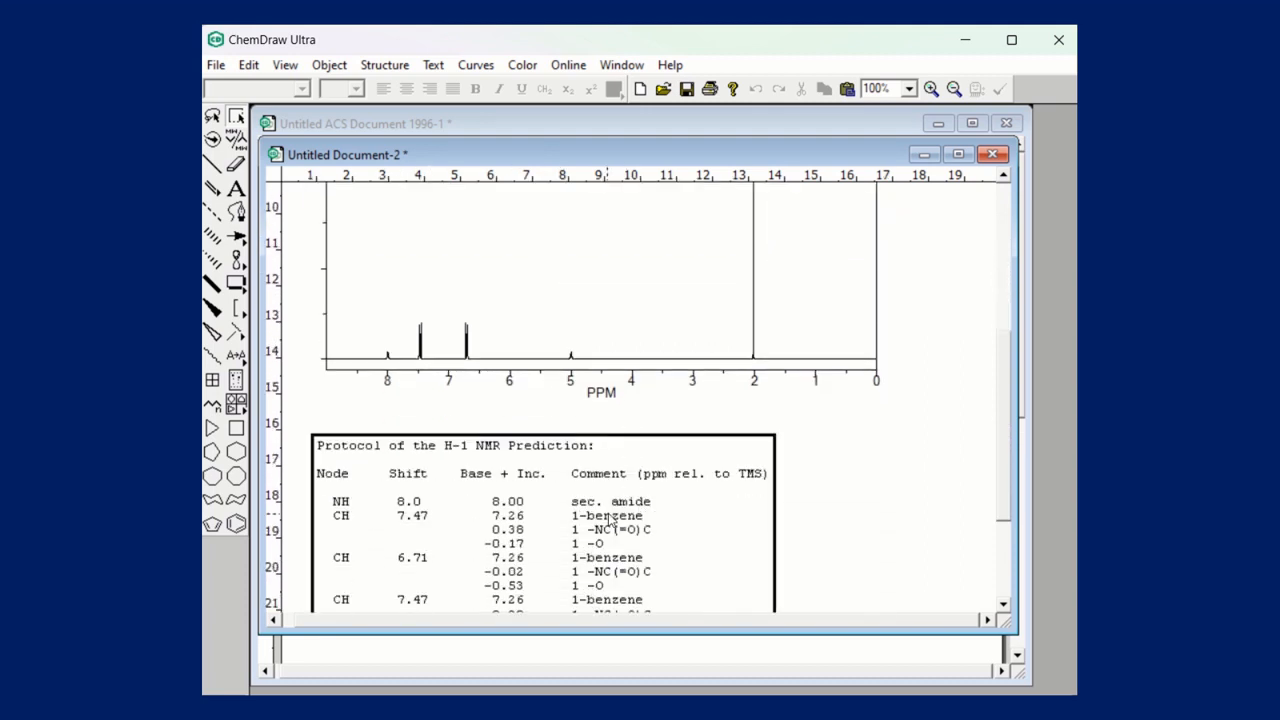
{"action": "scroll", "coordinate": [608, 520], "scroll_direction": "down", "scroll_amount": 5}
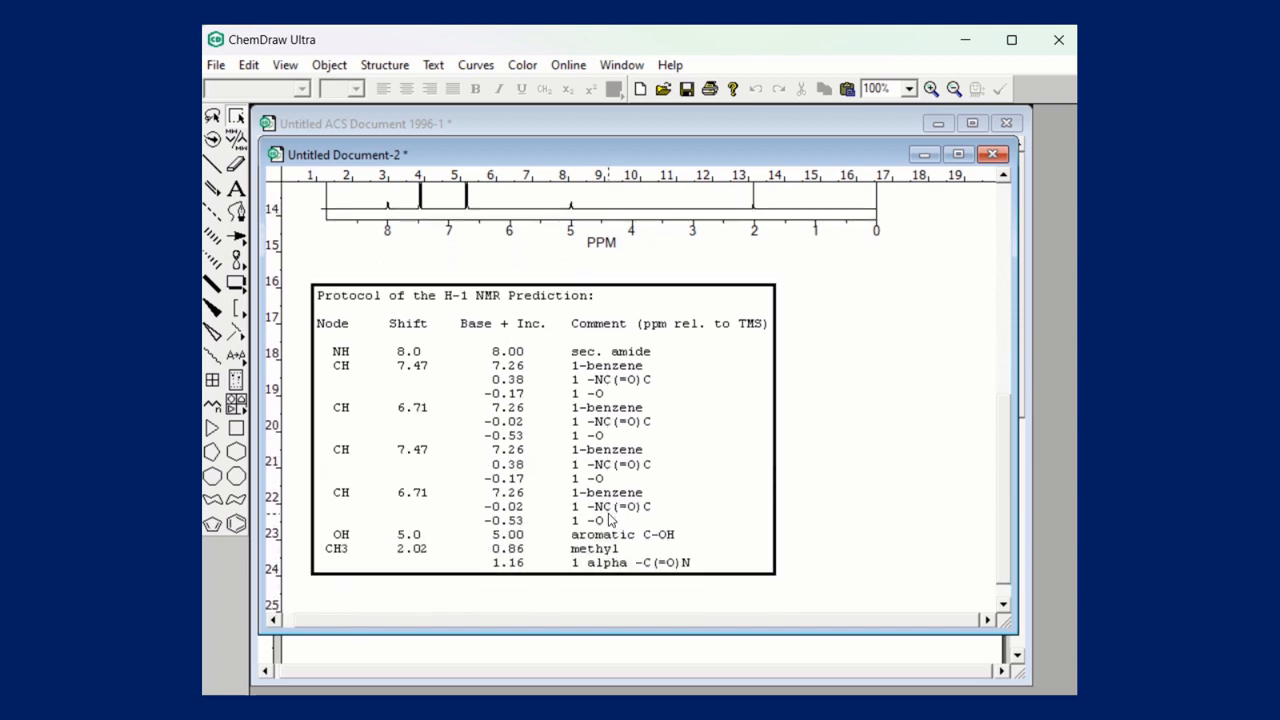
{"action": "scroll", "coordinate": [611, 520], "scroll_direction": "down", "scroll_amount": 1}
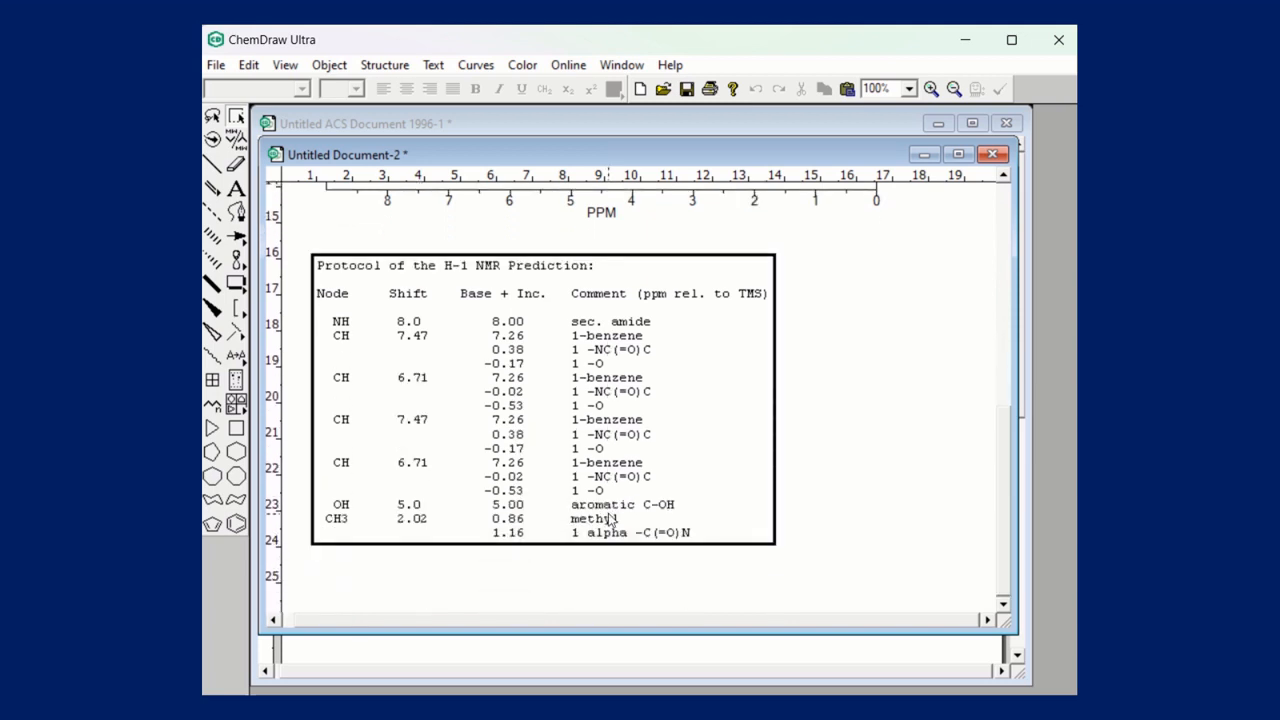
{"action": "left_click", "coordinate": [924, 154]}
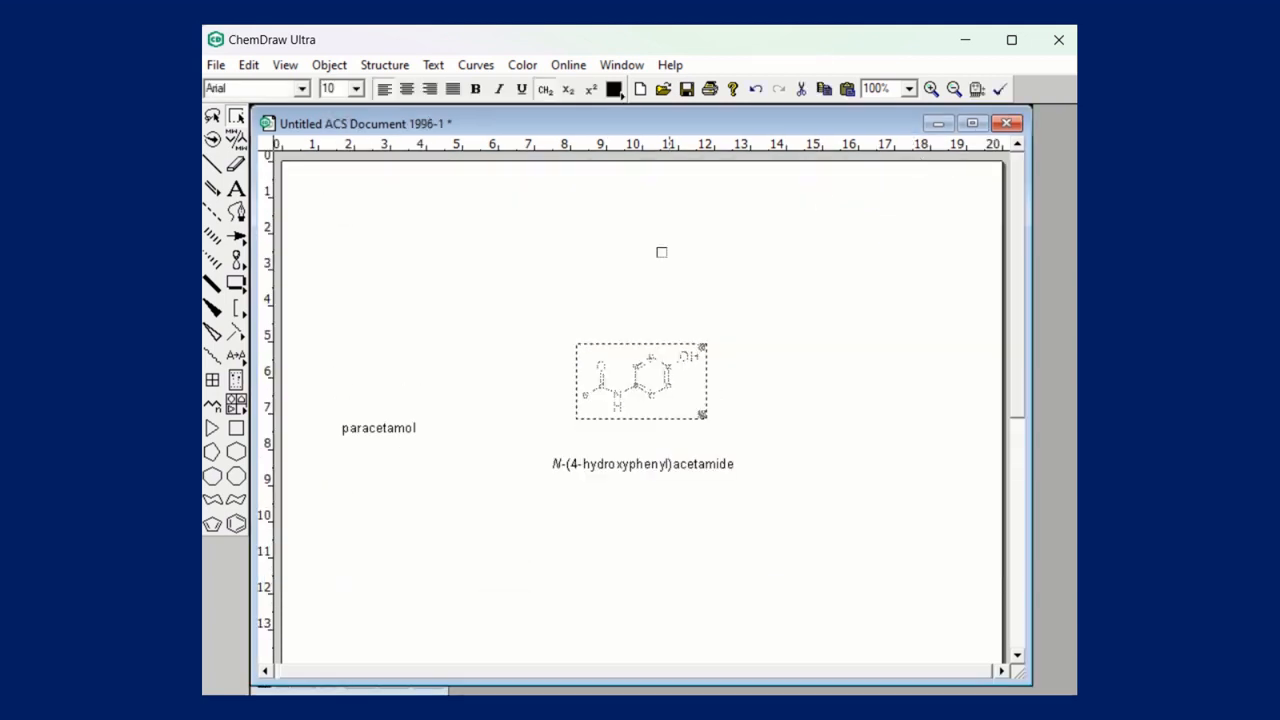
Predict the 13C-NMR shifts of the selected paracetamol structure.
{"action": "left_click", "coordinate": [384, 65]}
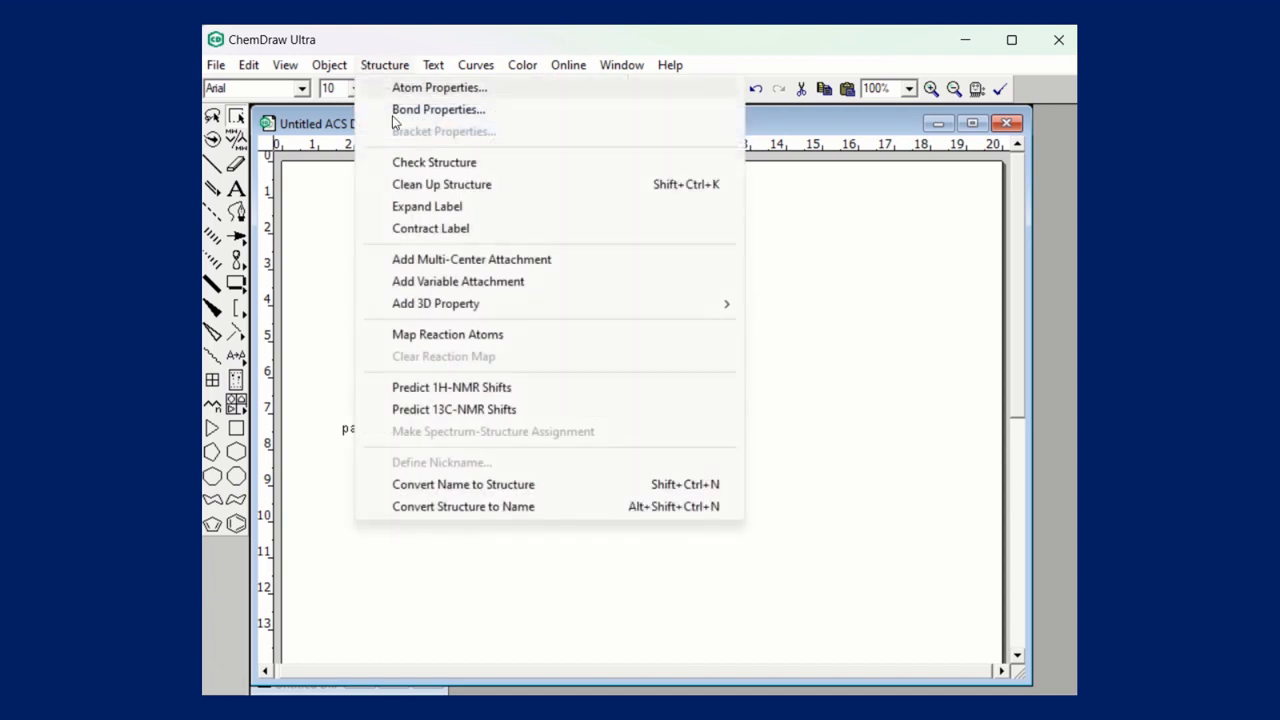
{"action": "left_click", "coordinate": [448, 412]}
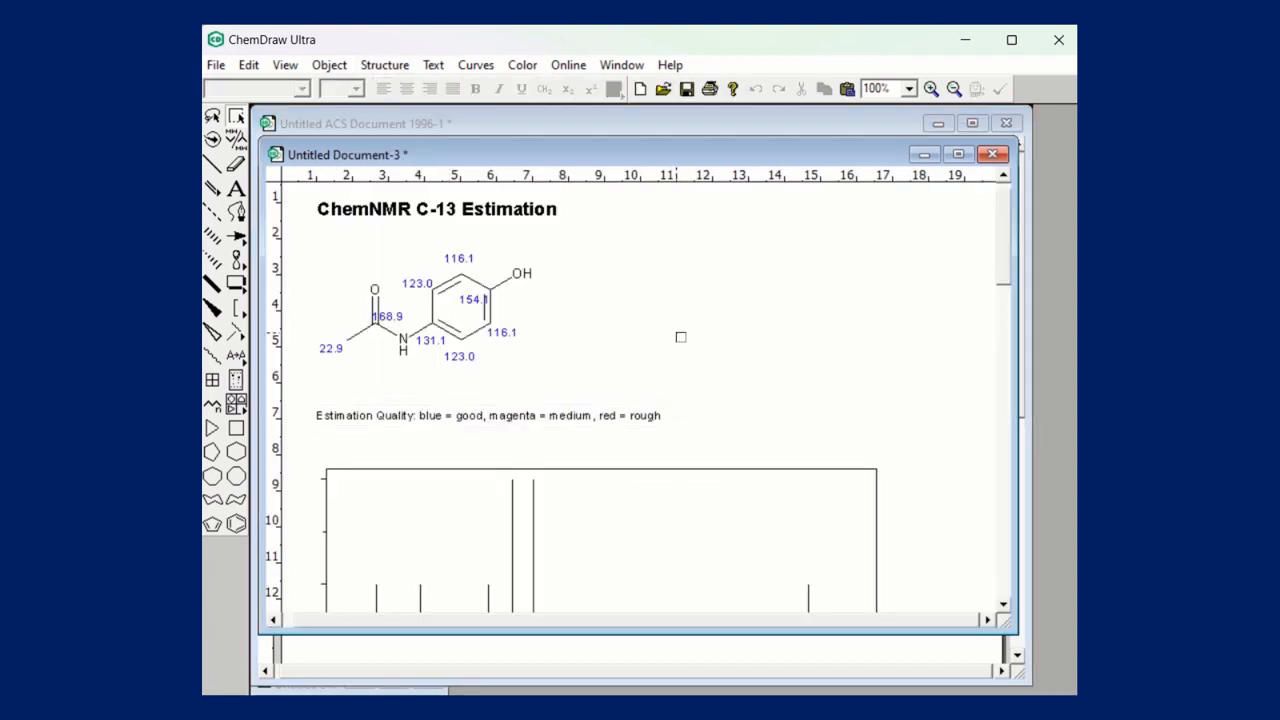
Examine the estimated shifts, spectrum and prediction protocol in the C-13 NMR document and minimize it.
{"action": "scroll", "coordinate": [678, 338], "scroll_direction": "down", "scroll_amount": 3}
{"action": "scroll", "coordinate": [677, 340], "scroll_direction": "up", "scroll_amount": 2}
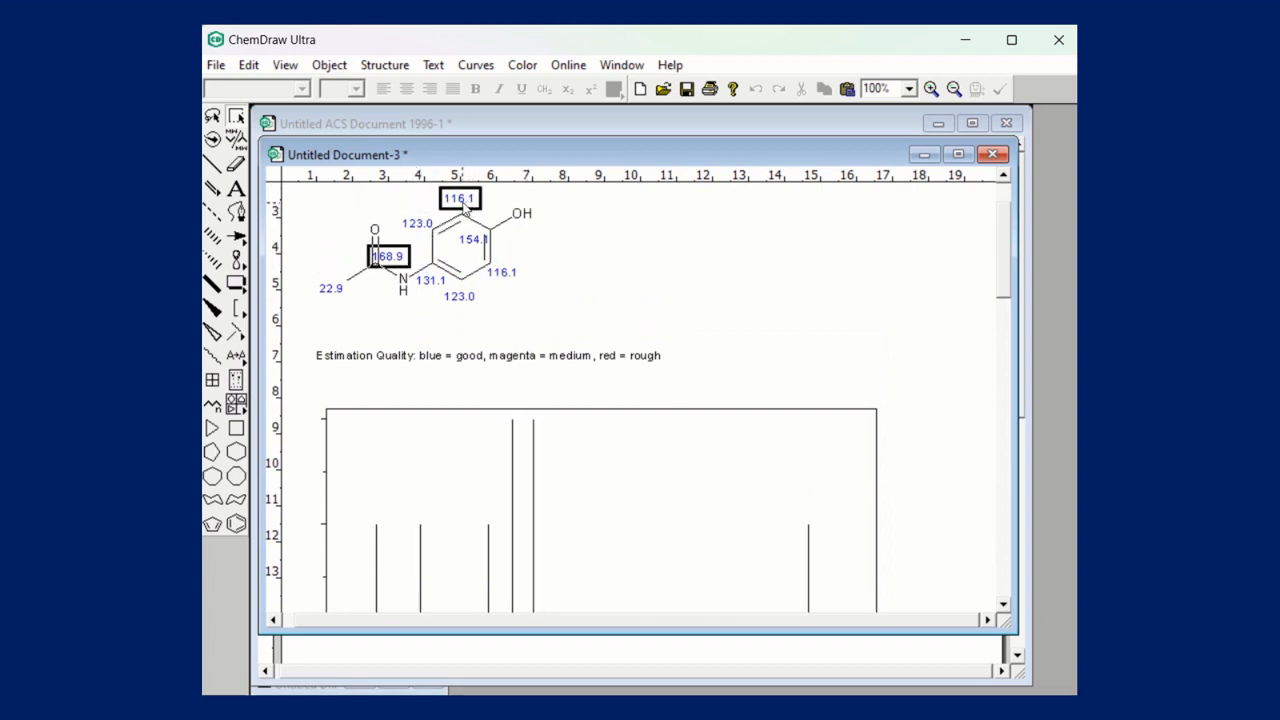
{"action": "scroll", "coordinate": [533, 298], "scroll_direction": "down", "scroll_amount": 1}
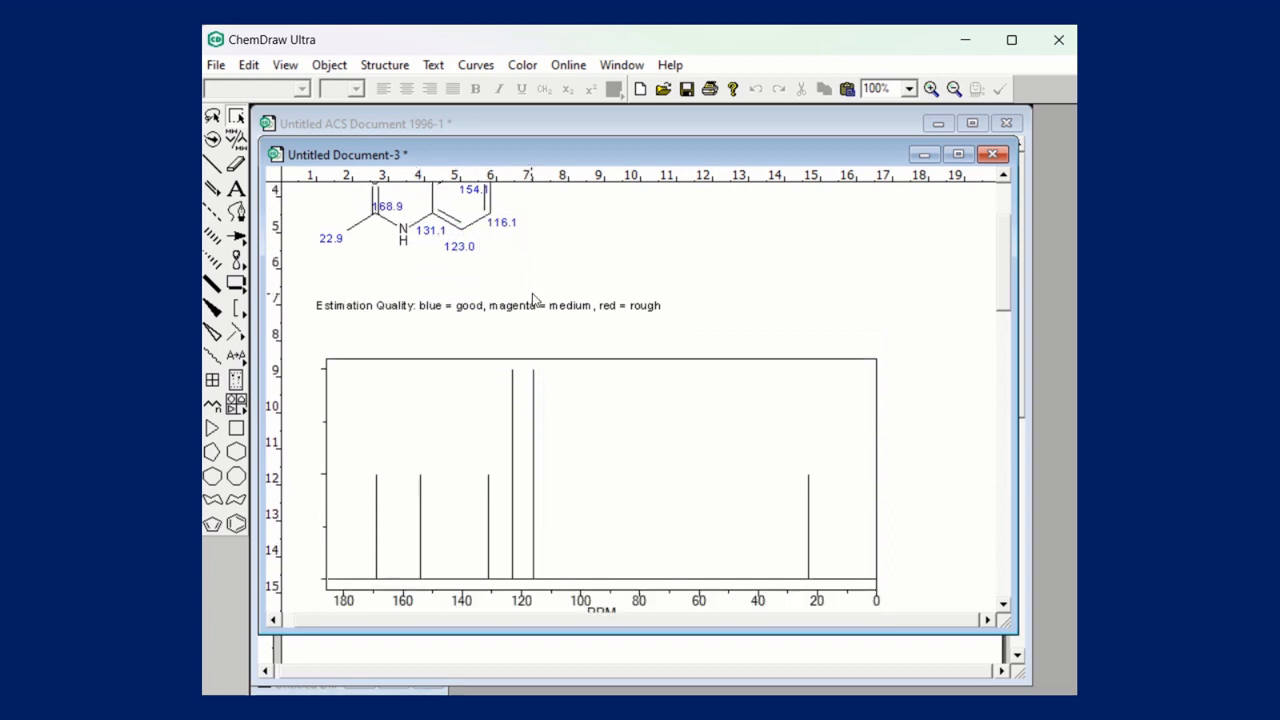
{"action": "scroll", "coordinate": [533, 298], "scroll_direction": "down", "scroll_amount": 1}
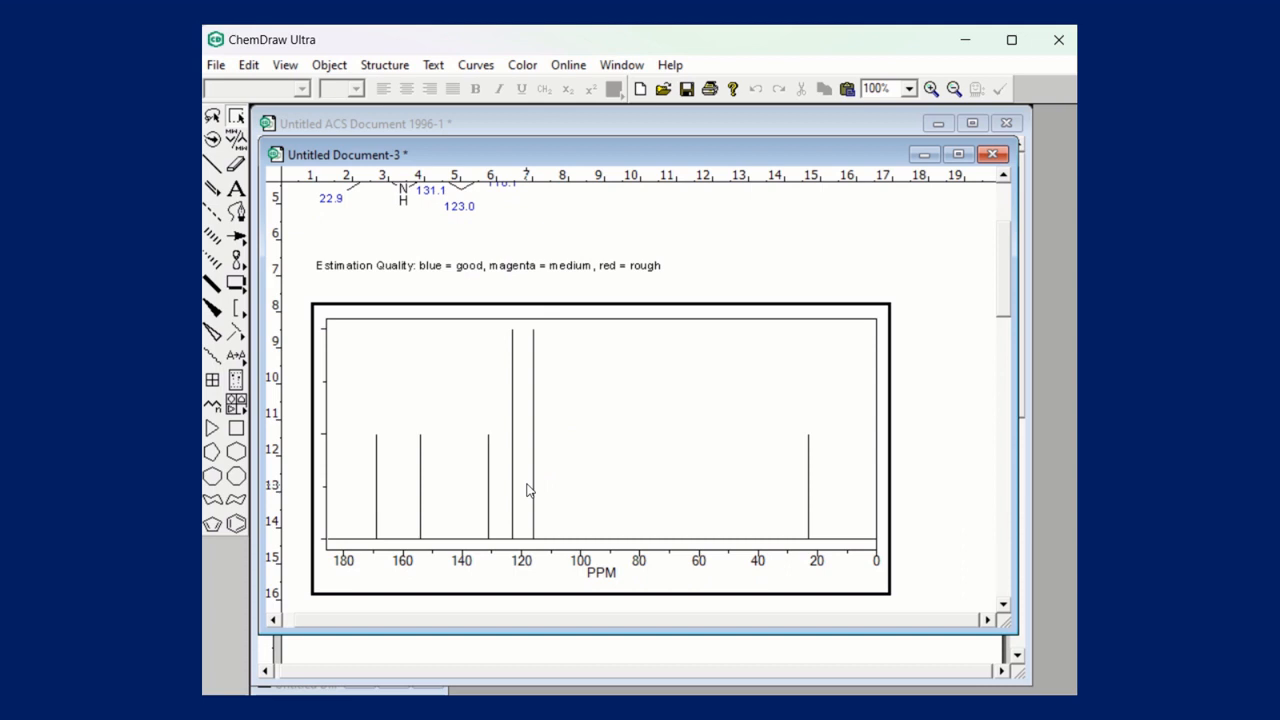
{"action": "scroll", "coordinate": [529, 490], "scroll_direction": "down", "scroll_amount": 2}
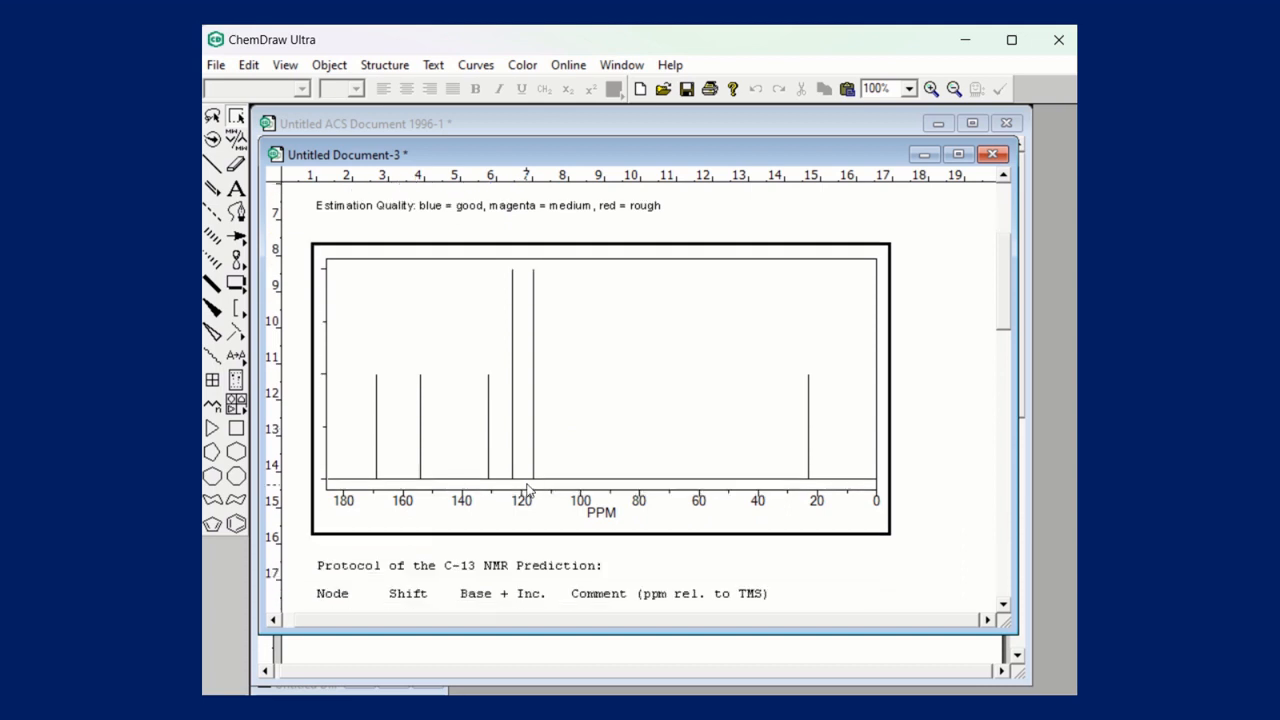
{"action": "scroll", "coordinate": [527, 489], "scroll_direction": "down", "scroll_amount": 3}
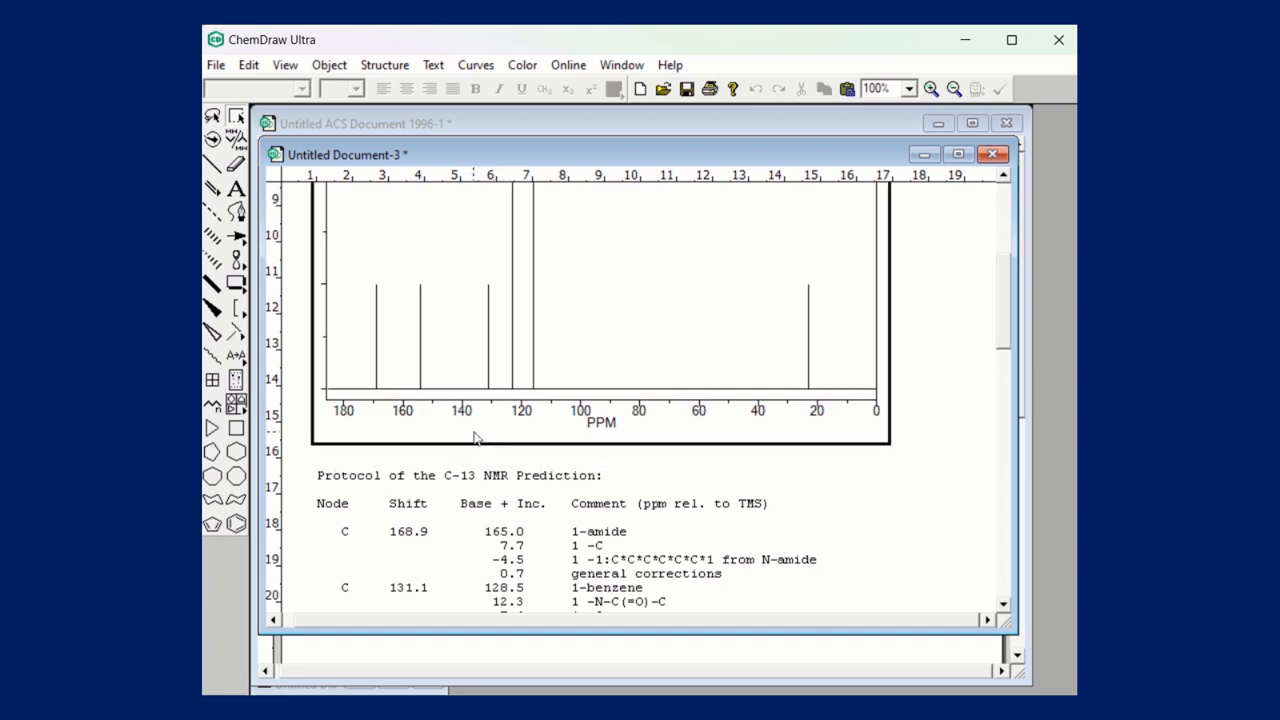
{"action": "scroll", "coordinate": [466, 440], "scroll_direction": "up", "scroll_amount": 6}
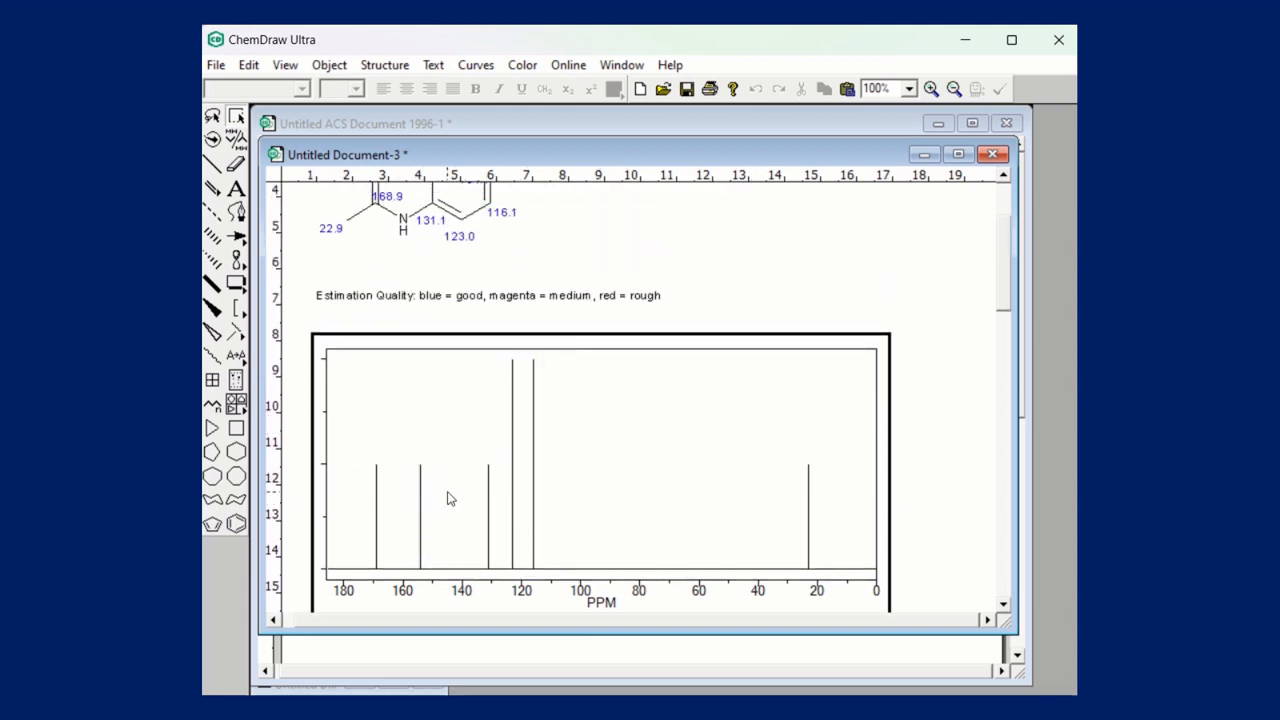
{"action": "scroll", "coordinate": [498, 461], "scroll_direction": "up", "scroll_amount": 5}
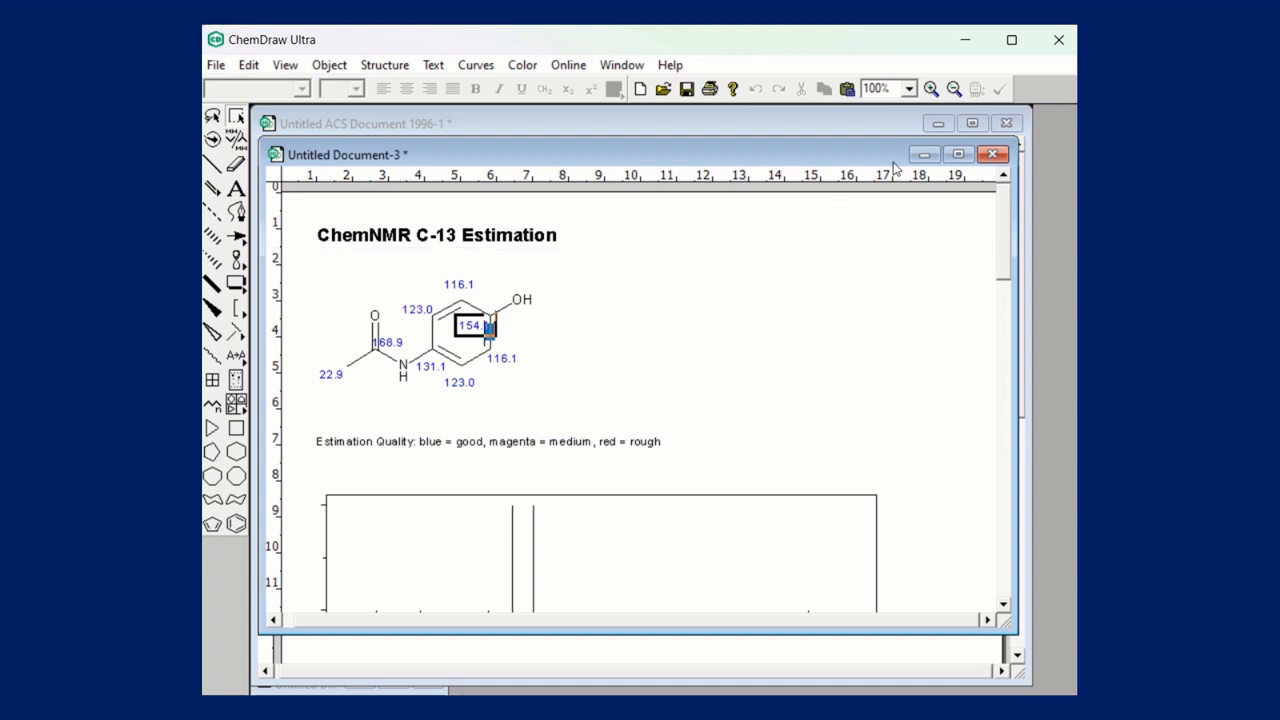
{"action": "left_click", "coordinate": [925, 155]}
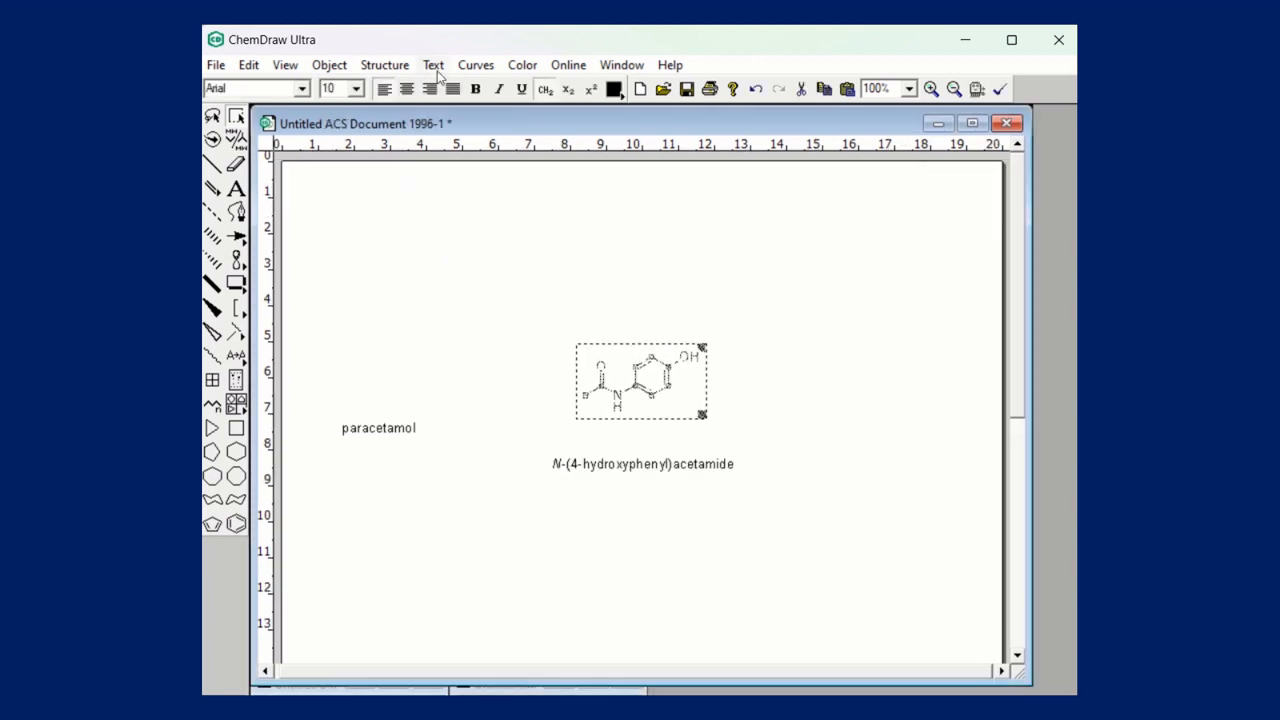
{"action": "left_click", "coordinate": [384, 65]}
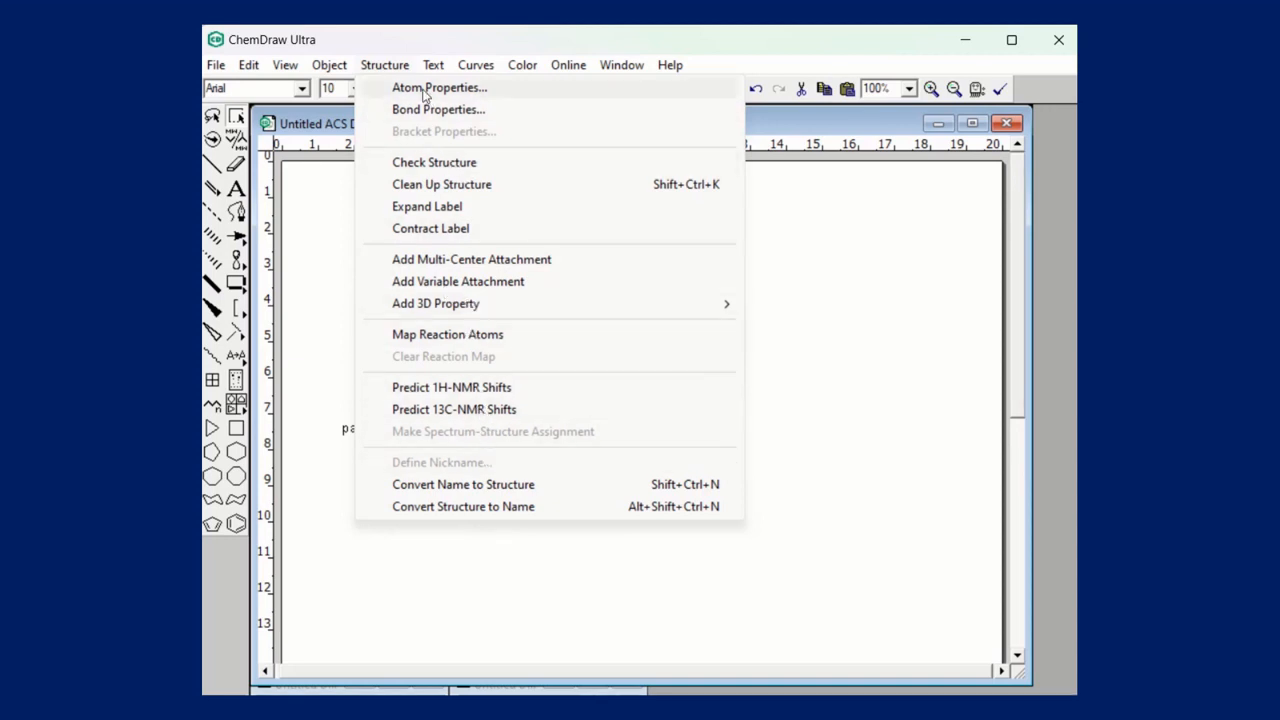
{"action": "mouse_move", "coordinate": [432, 63]}
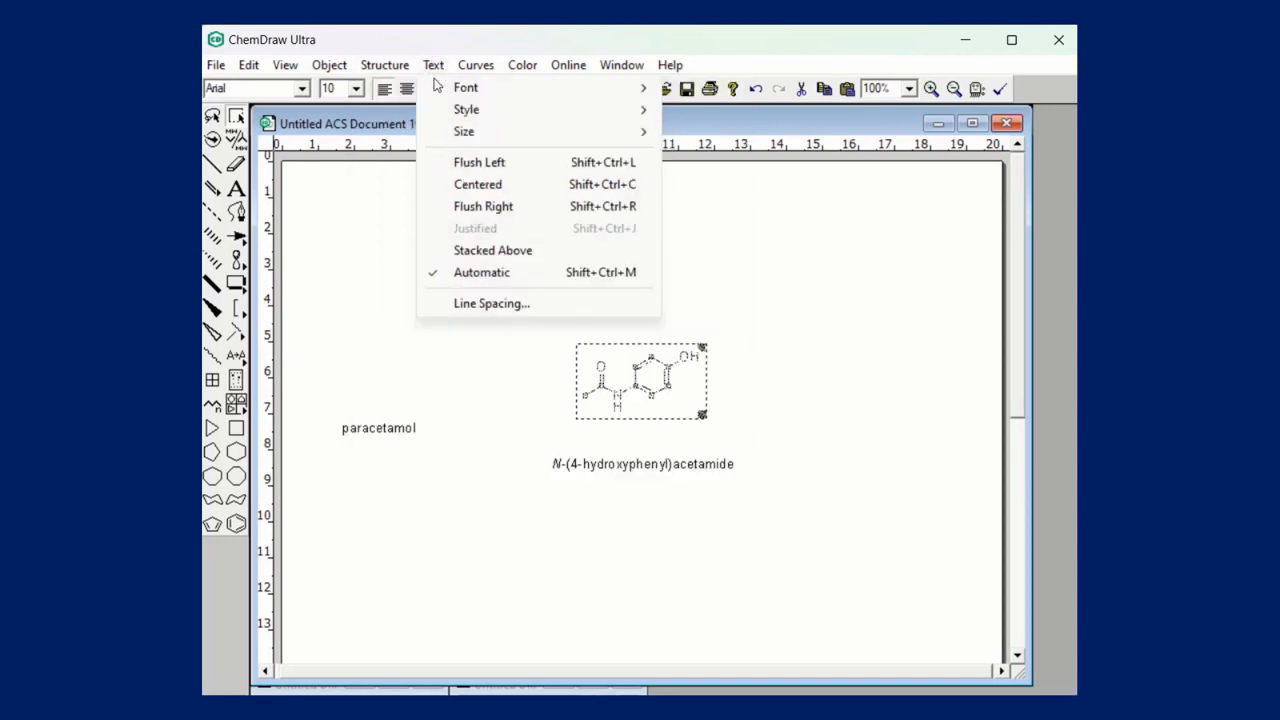
{"action": "mouse_move", "coordinate": [446, 91]}
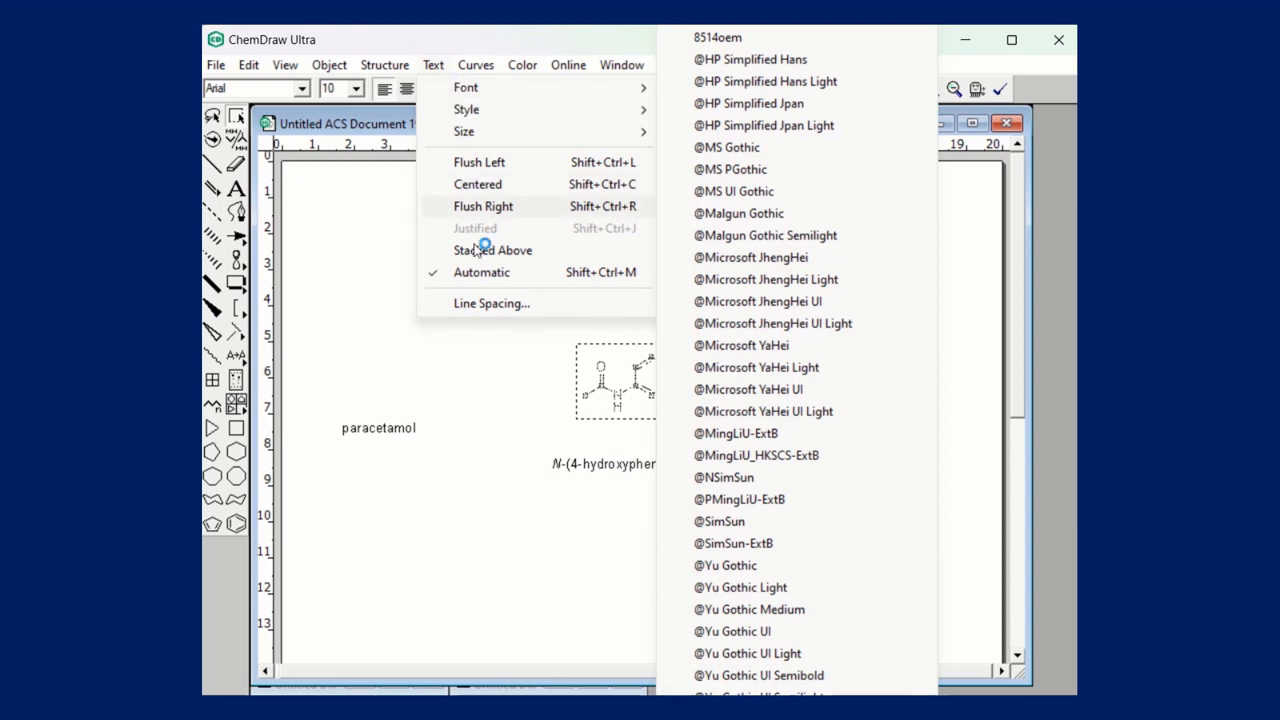
{"action": "left_click", "coordinate": [483, 397]}
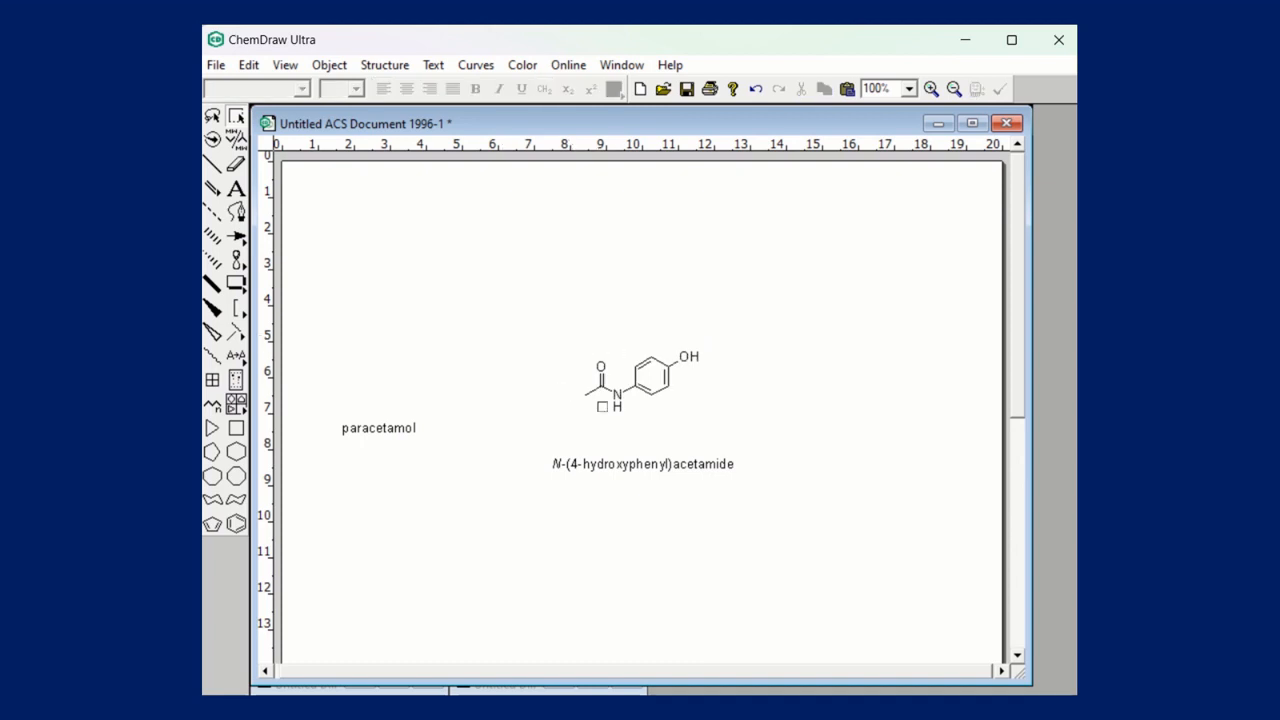
Select the whole paracetamol structure, color it red and deselect it.
{"action": "left_click_drag", "start_coordinate": [578, 339], "coordinate": [766, 437]}
{"action": "left_click", "coordinate": [525, 65]}
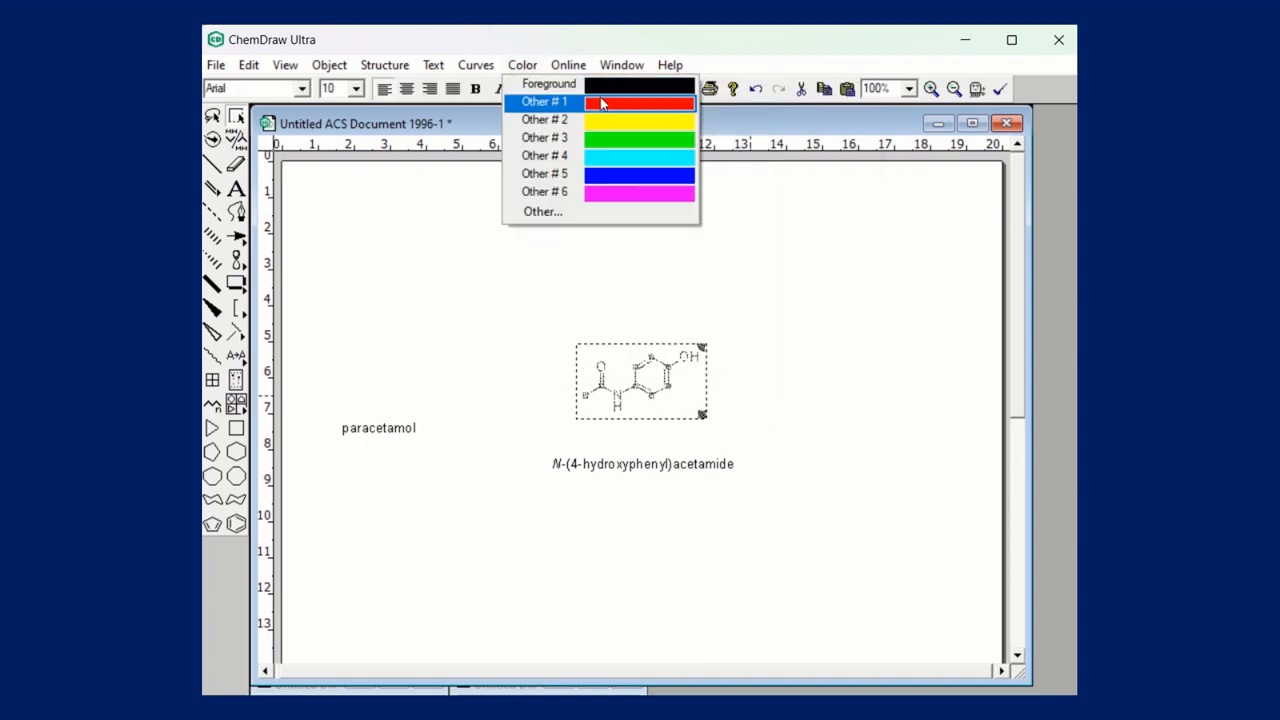
{"action": "left_click", "coordinate": [600, 103]}
{"action": "left_click", "coordinate": [606, 286]}
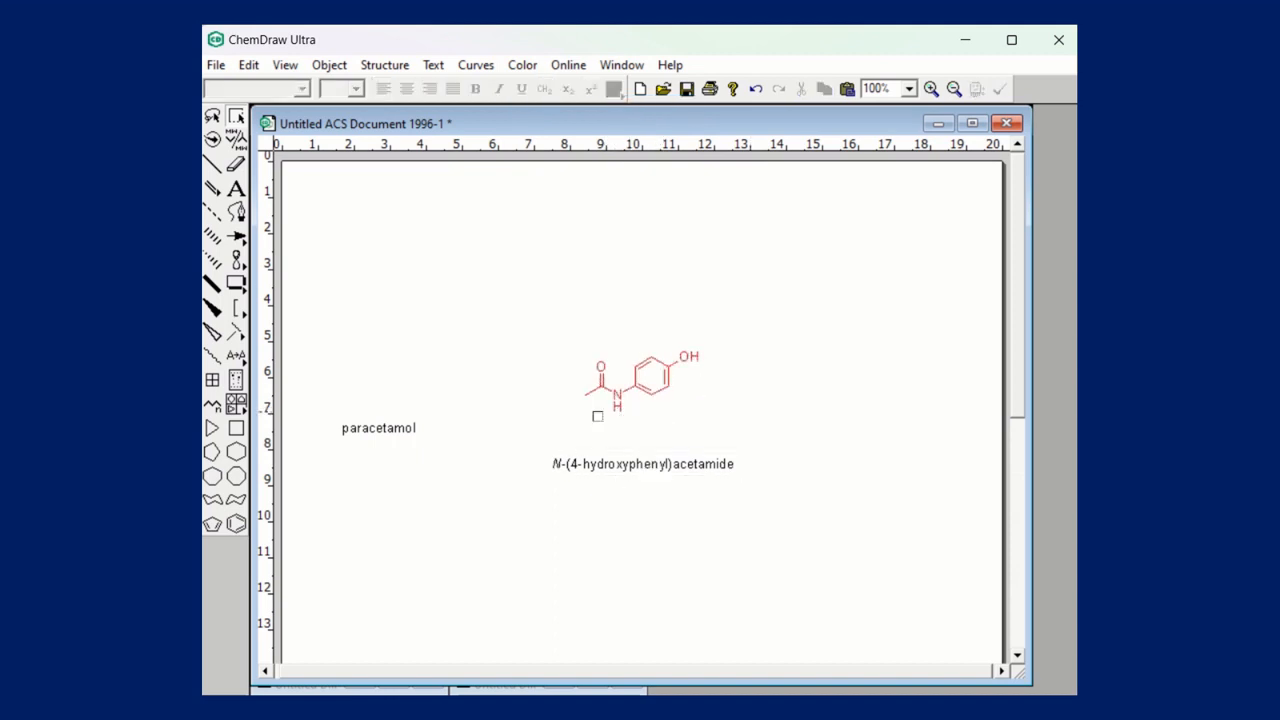
Change the color of the whole paracetamol structure to blue and deselect it.
{"action": "left_click_drag", "start_coordinate": [567, 320], "coordinate": [720, 443]}
{"action": "left_click", "coordinate": [522, 65]}
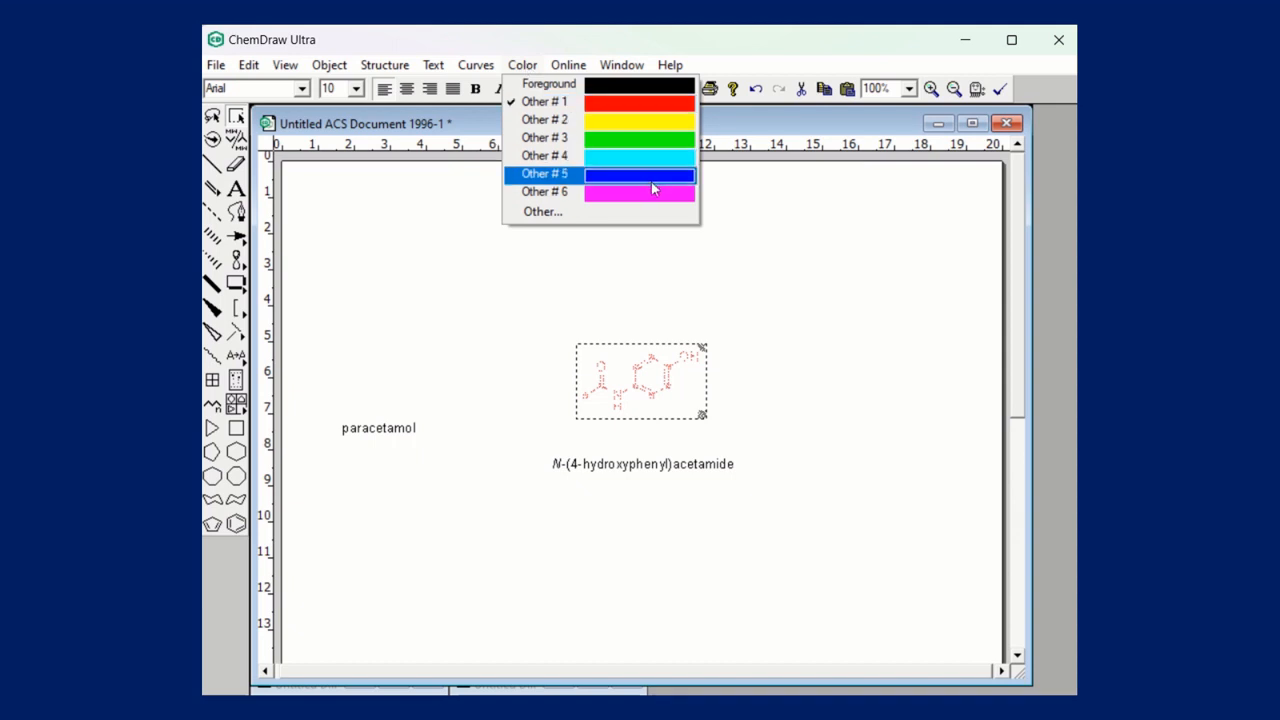
{"action": "left_click", "coordinate": [651, 179]}
{"action": "left_click", "coordinate": [422, 366]}
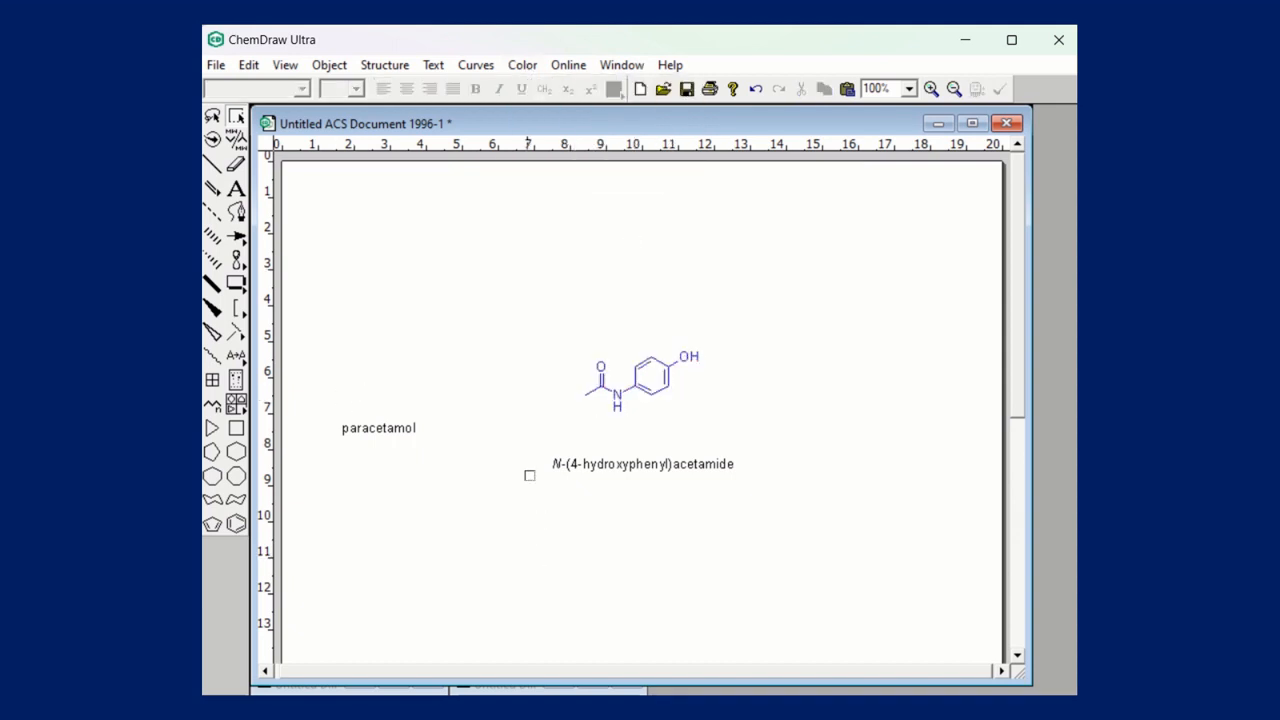
{"action": "left_click_drag", "start_coordinate": [538, 440], "coordinate": [751, 491]}
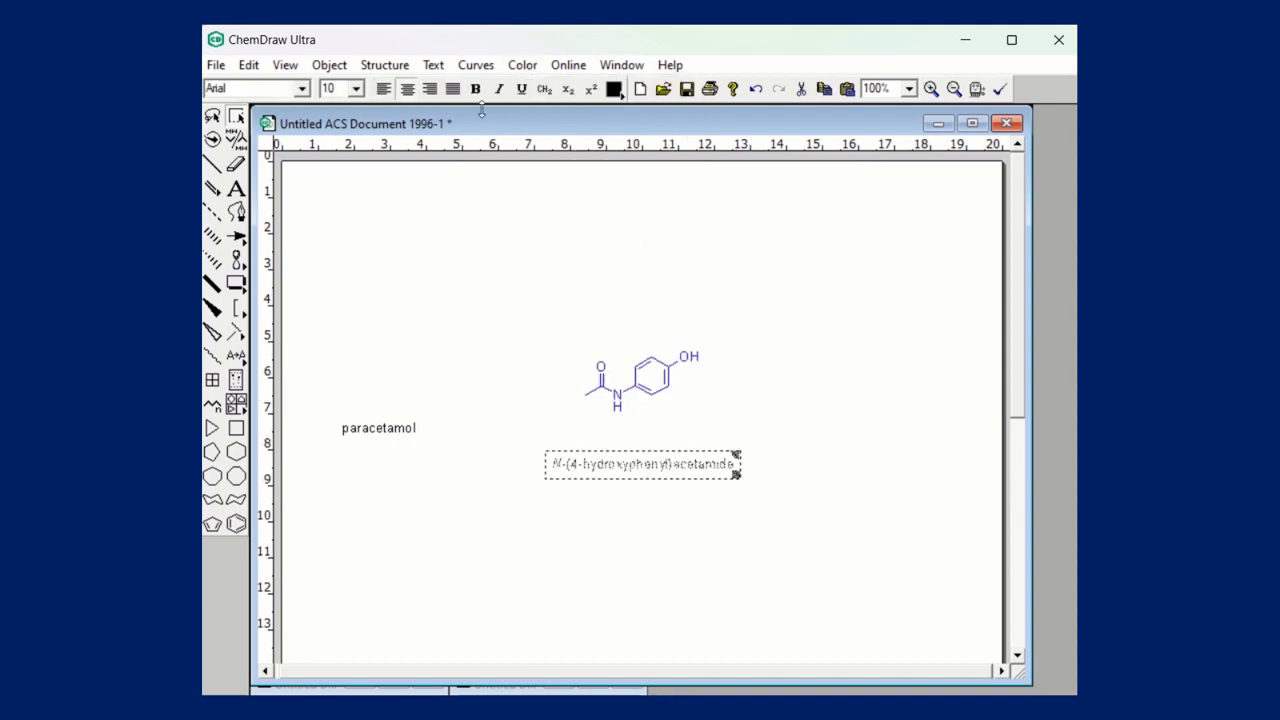
{"action": "left_click", "coordinate": [433, 65]}
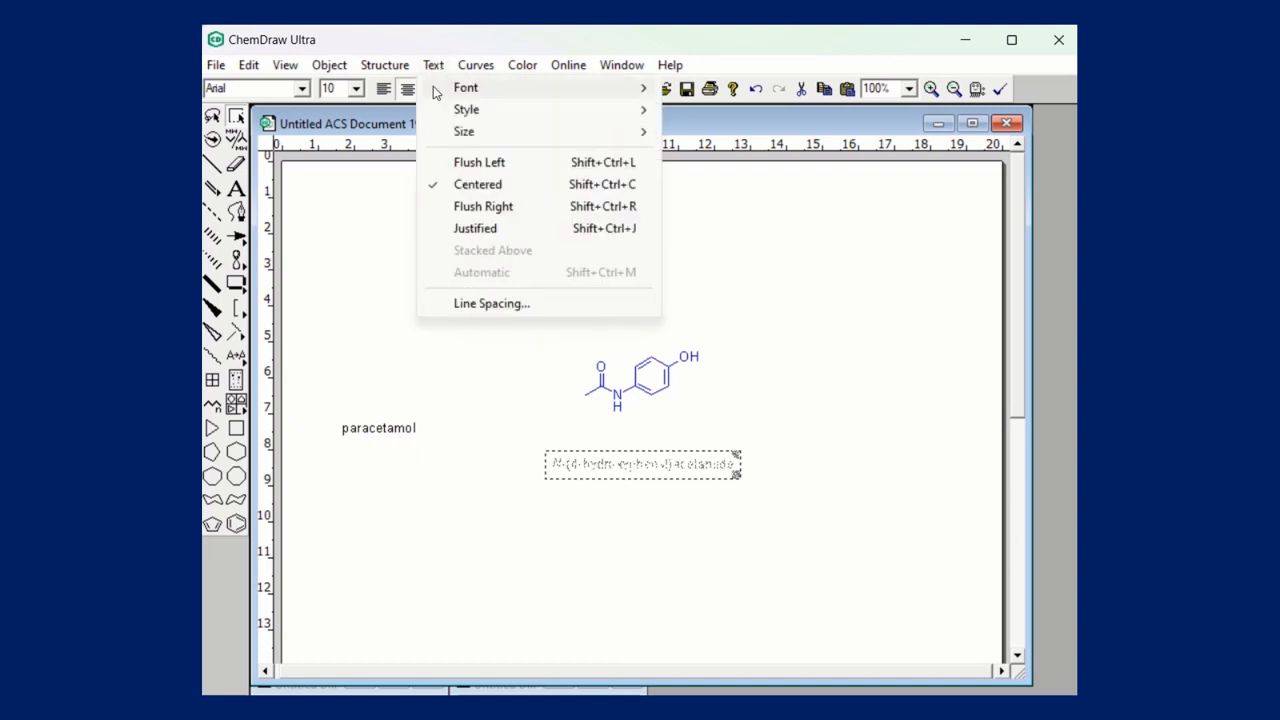
{"action": "mouse_move", "coordinate": [457, 96]}
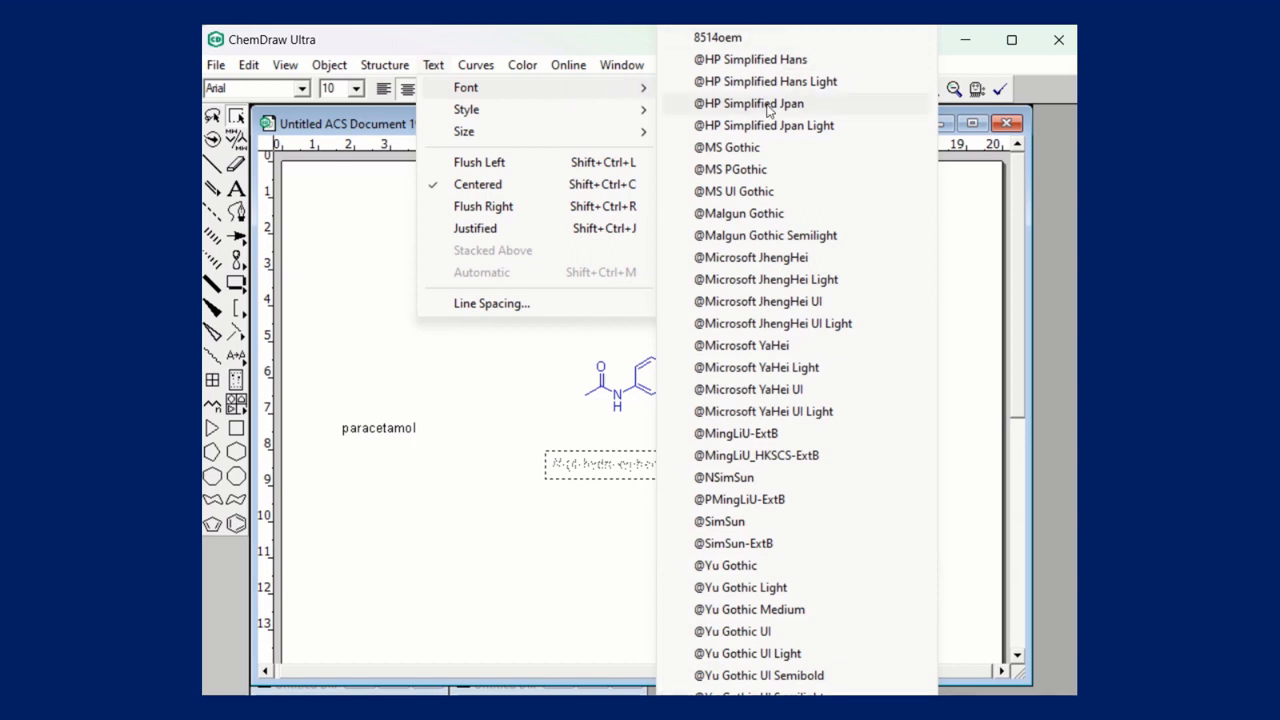
{"action": "left_click", "coordinate": [756, 193]}
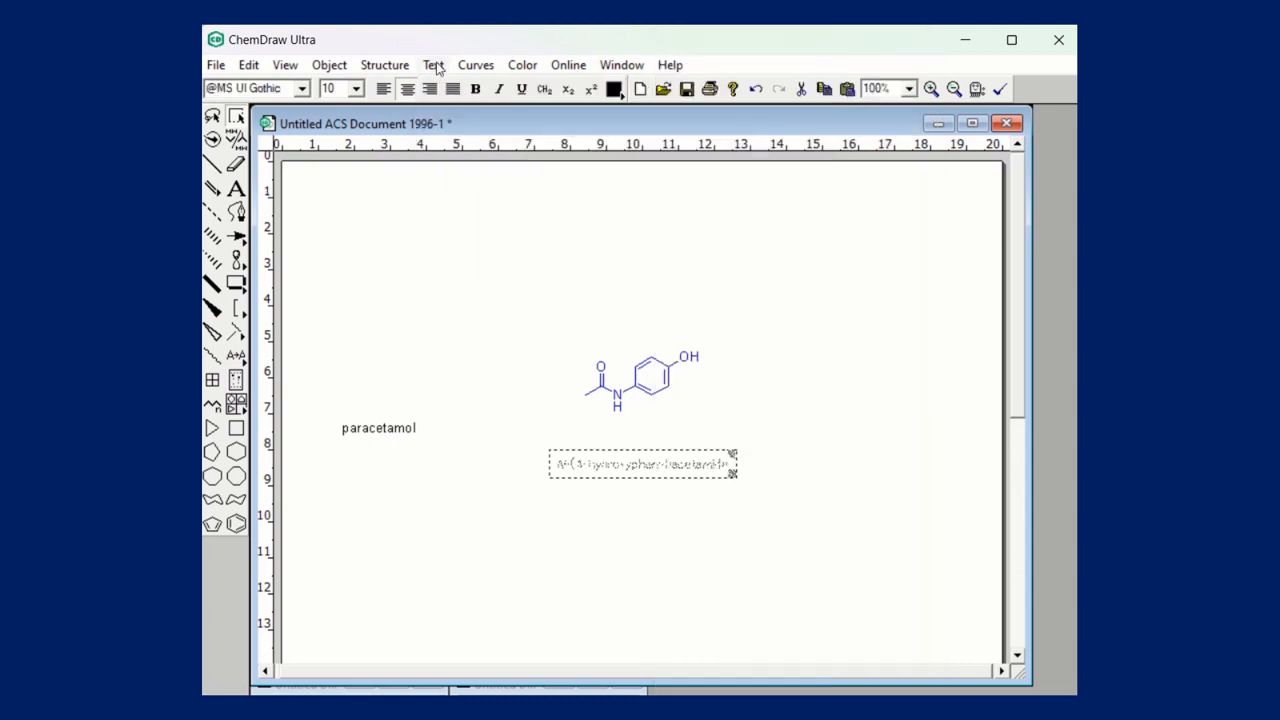
{"action": "left_click", "coordinate": [436, 68]}
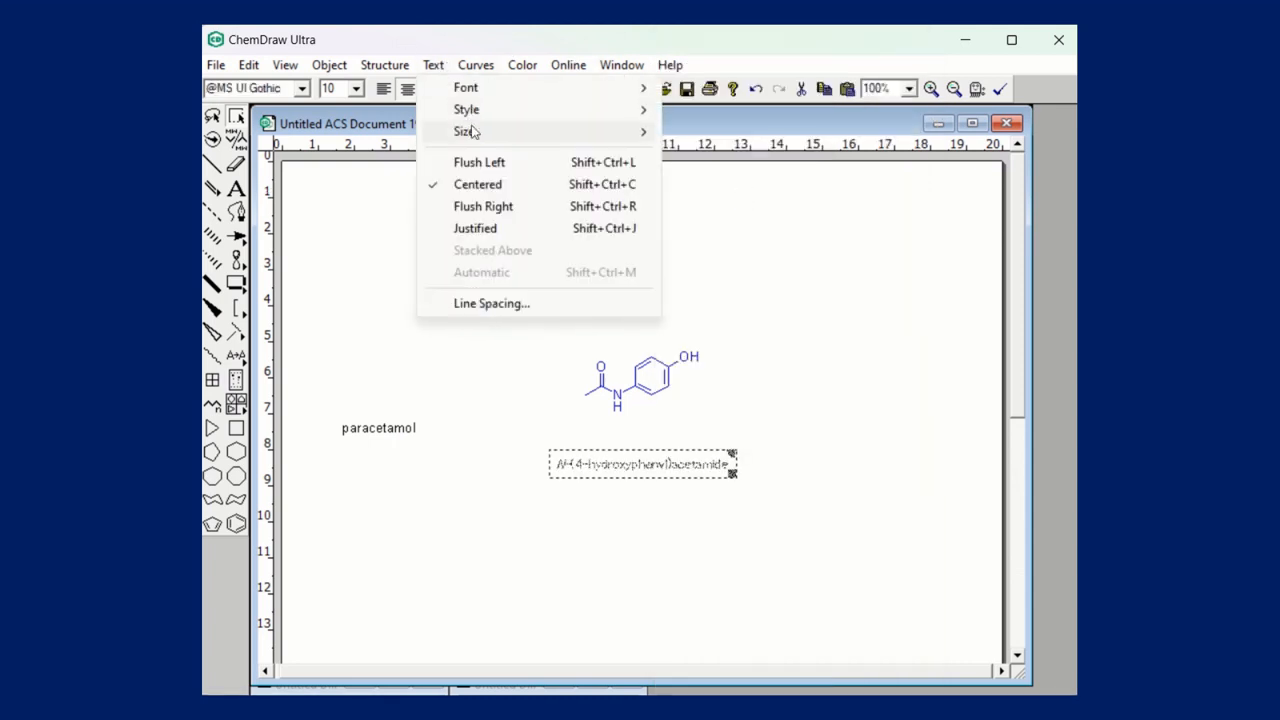
{"action": "mouse_move", "coordinate": [474, 132]}
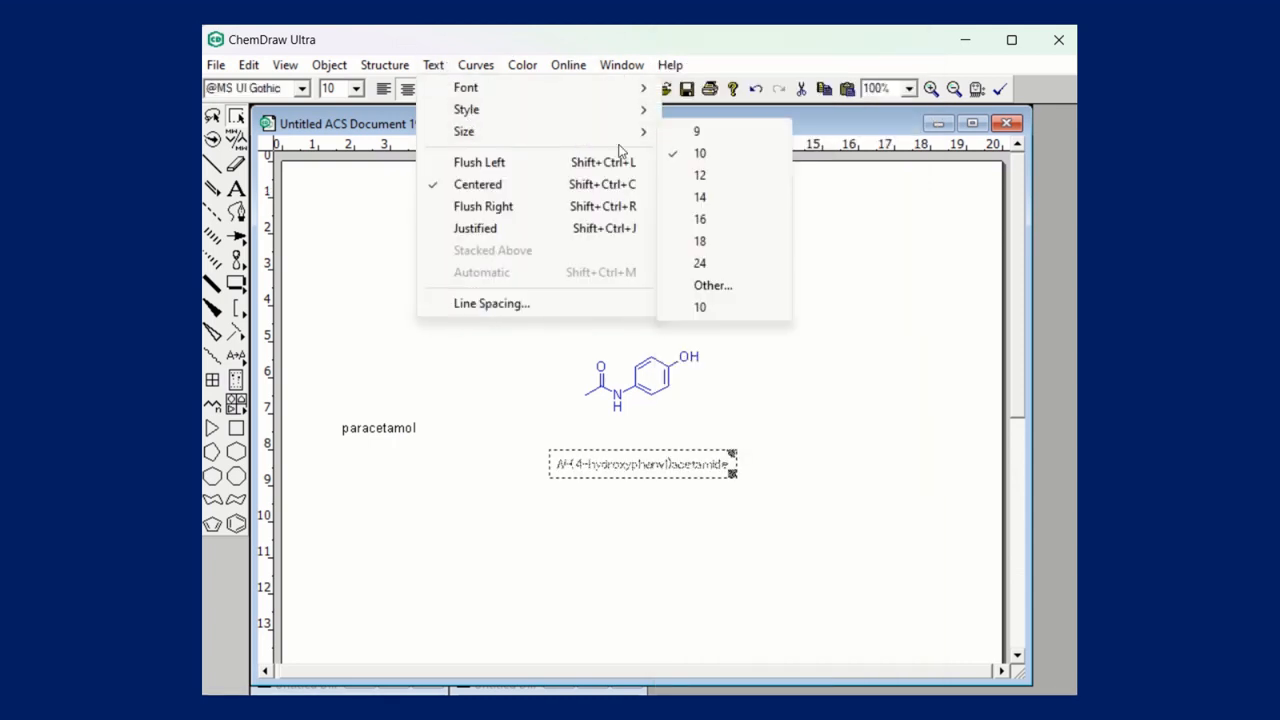
{"action": "left_click", "coordinate": [701, 197]}
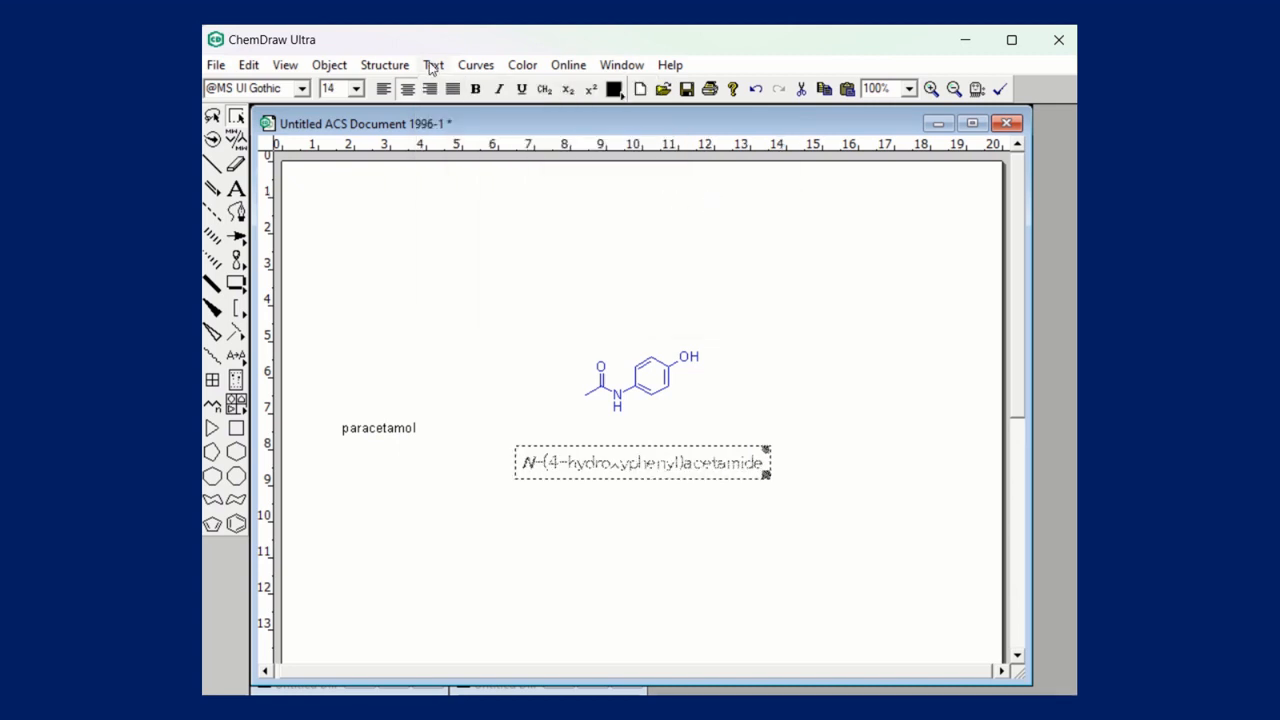
Color the chemical name below the structure red and deselect it.
{"action": "left_click", "coordinate": [431, 66]}
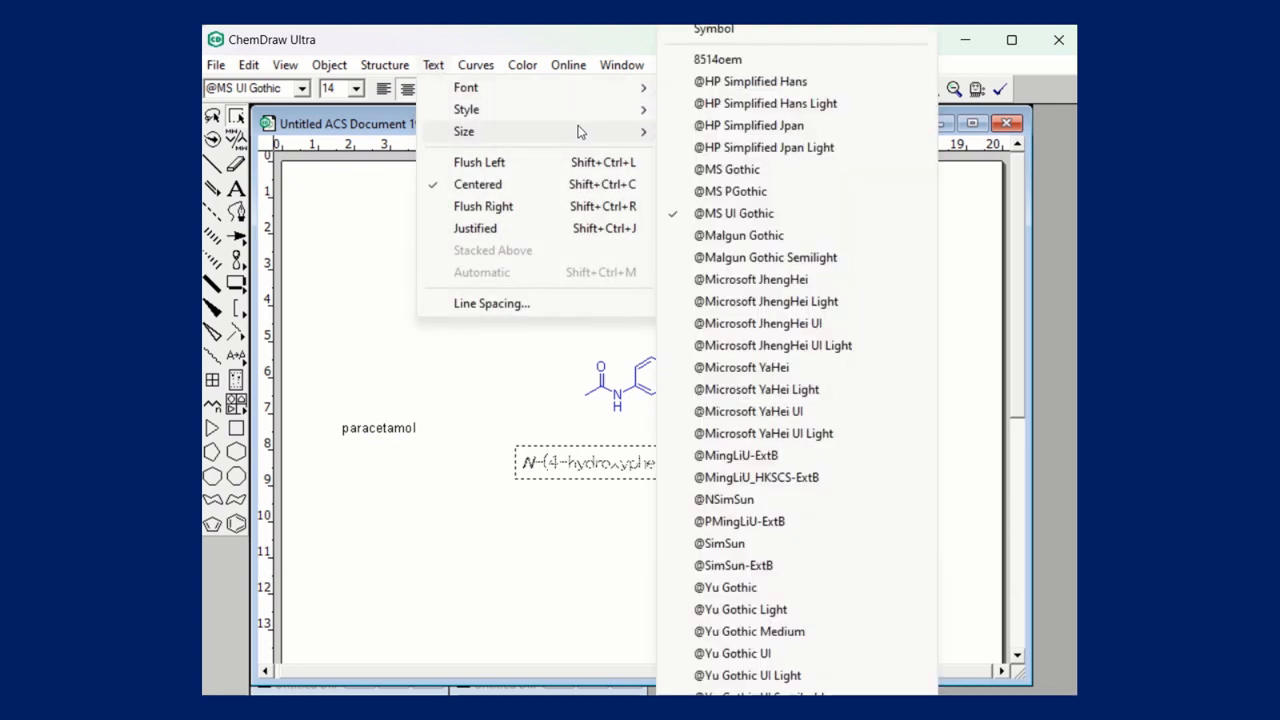
{"action": "mouse_move", "coordinate": [578, 132]}
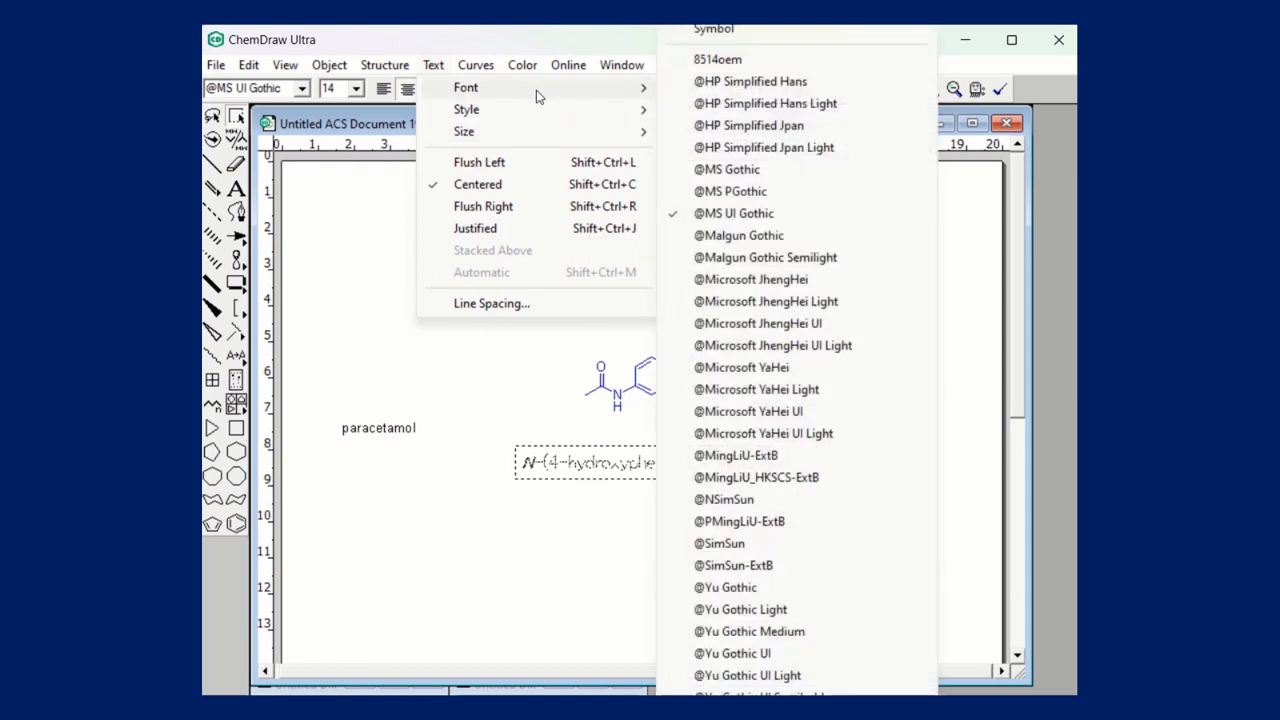
{"action": "mouse_move", "coordinate": [524, 66]}
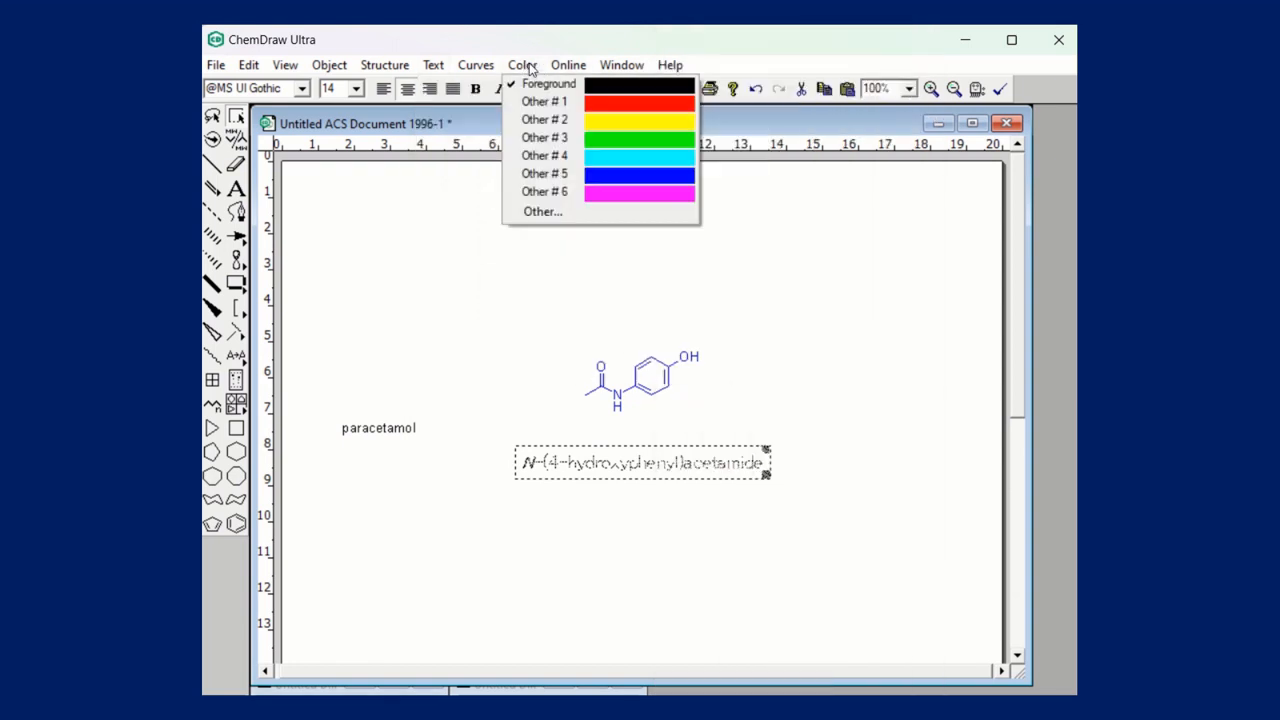
{"action": "left_click", "coordinate": [614, 104]}
{"action": "left_click", "coordinate": [720, 274]}
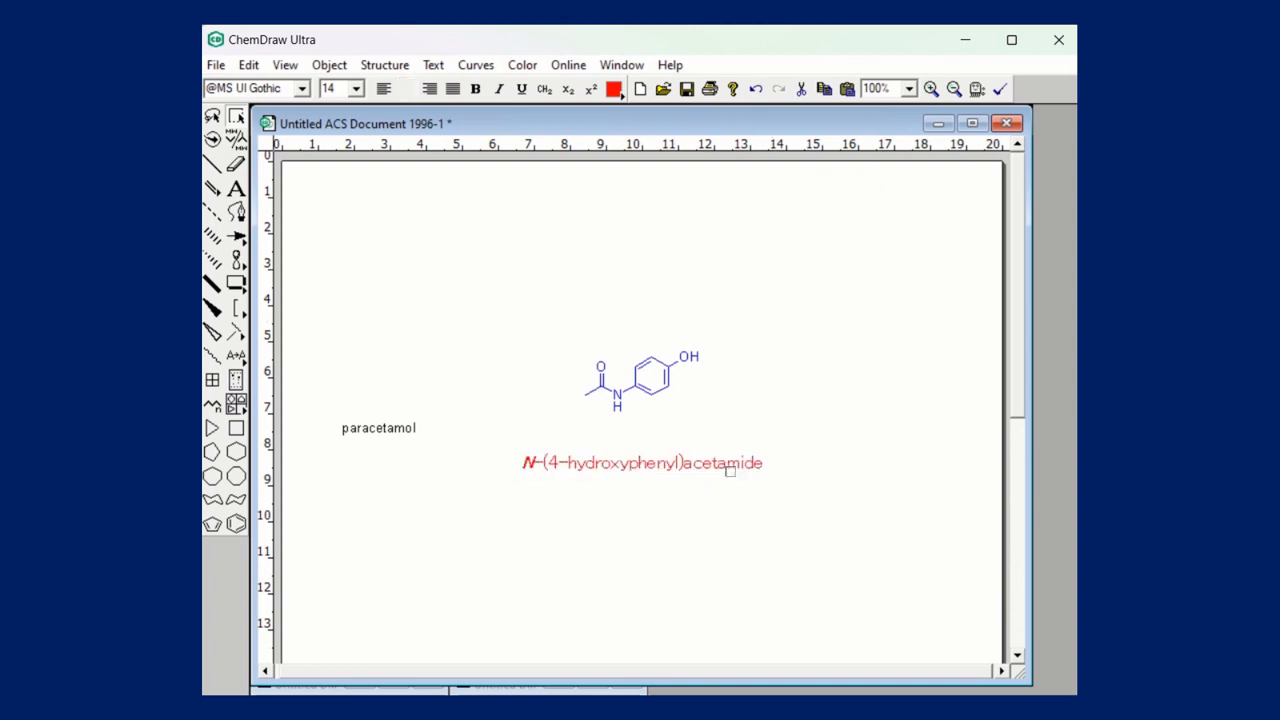
Move the red chemical name slightly up, closer to the structure, and deselect it.
{"action": "left_click_drag", "start_coordinate": [512, 437], "coordinate": [770, 492]}
{"action": "left_click_drag", "start_coordinate": [703, 467], "coordinate": [706, 450]}
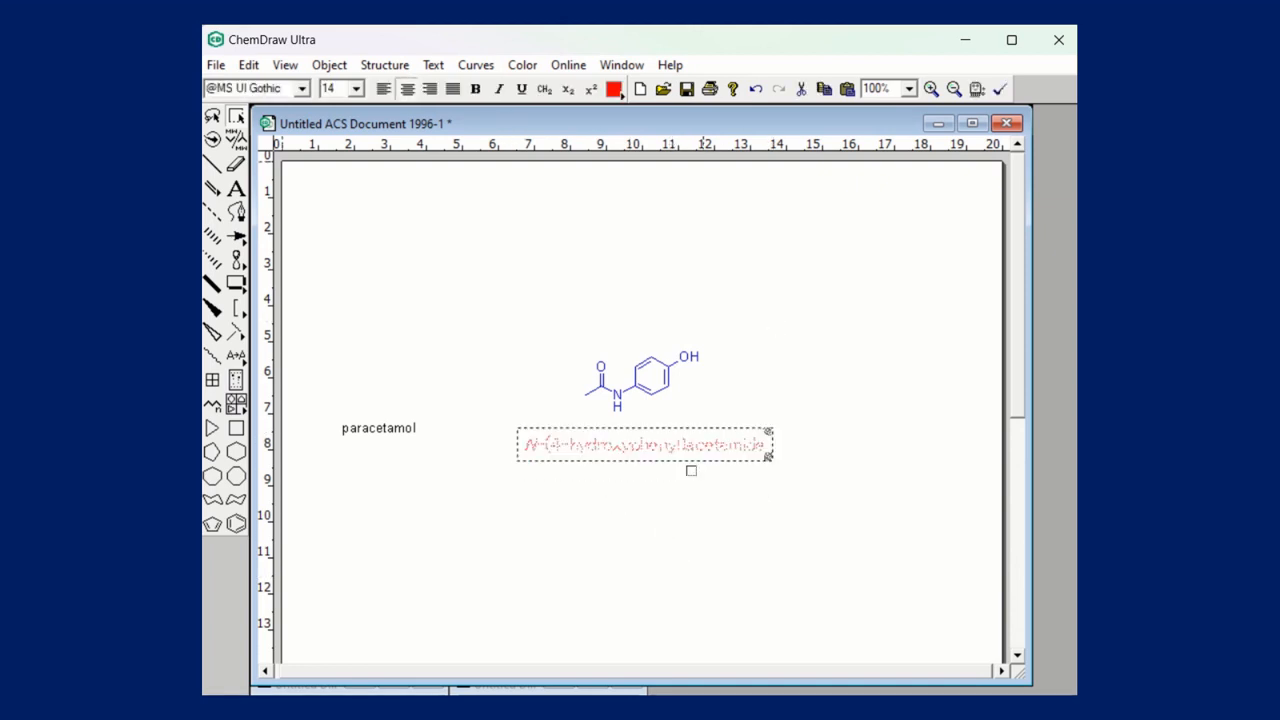
{"action": "left_click", "coordinate": [646, 487]}
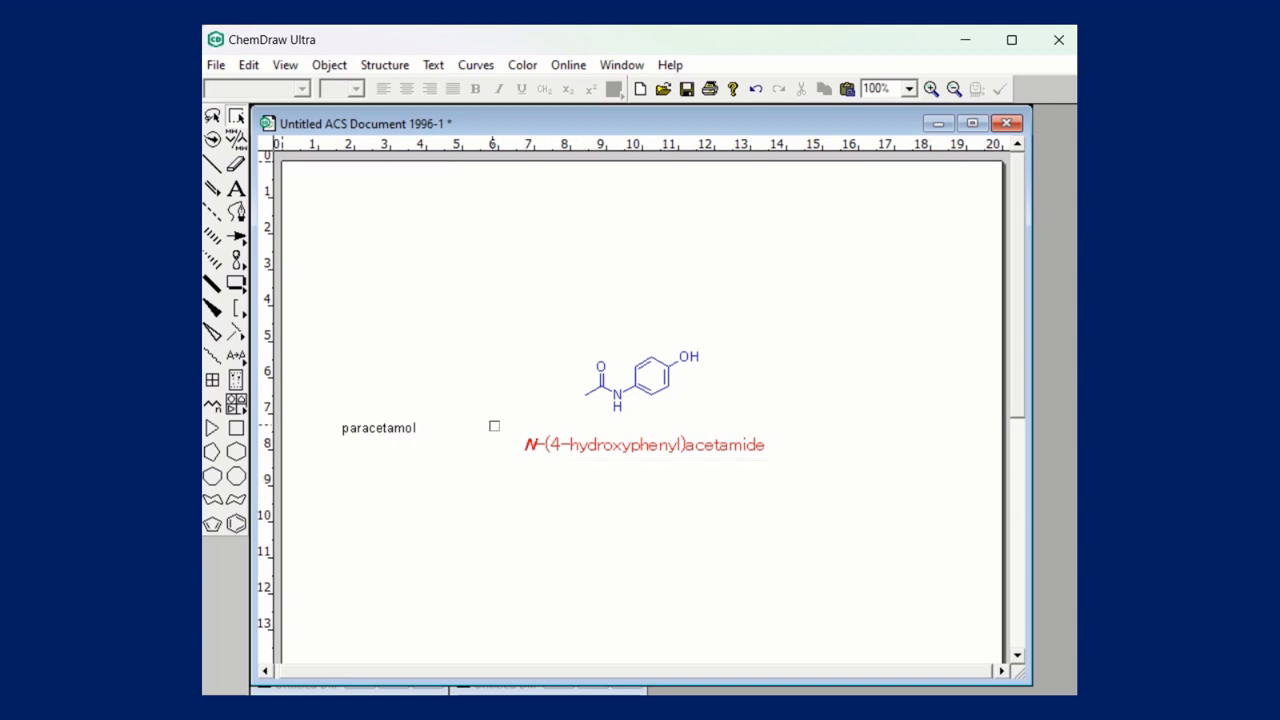
{"action": "left_click_drag", "start_coordinate": [505, 431], "coordinate": [811, 486]}
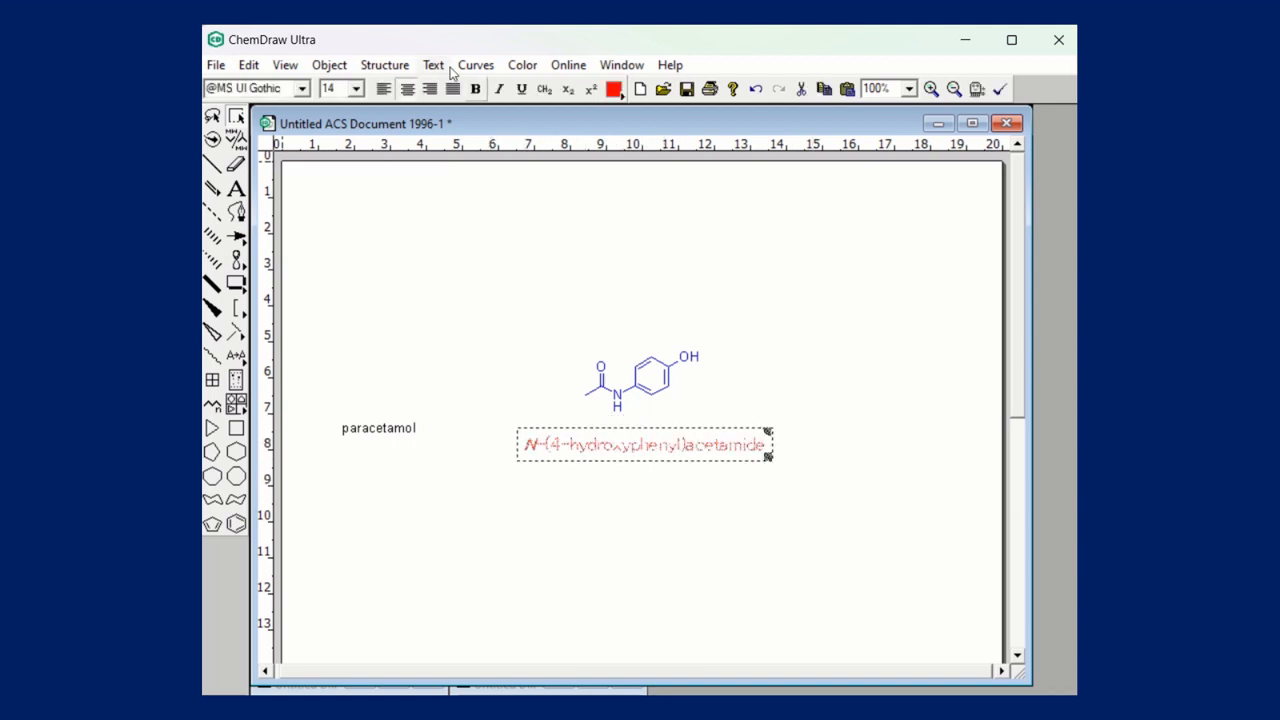
{"action": "left_click", "coordinate": [524, 66]}
{"action": "mouse_move", "coordinate": [448, 75]}
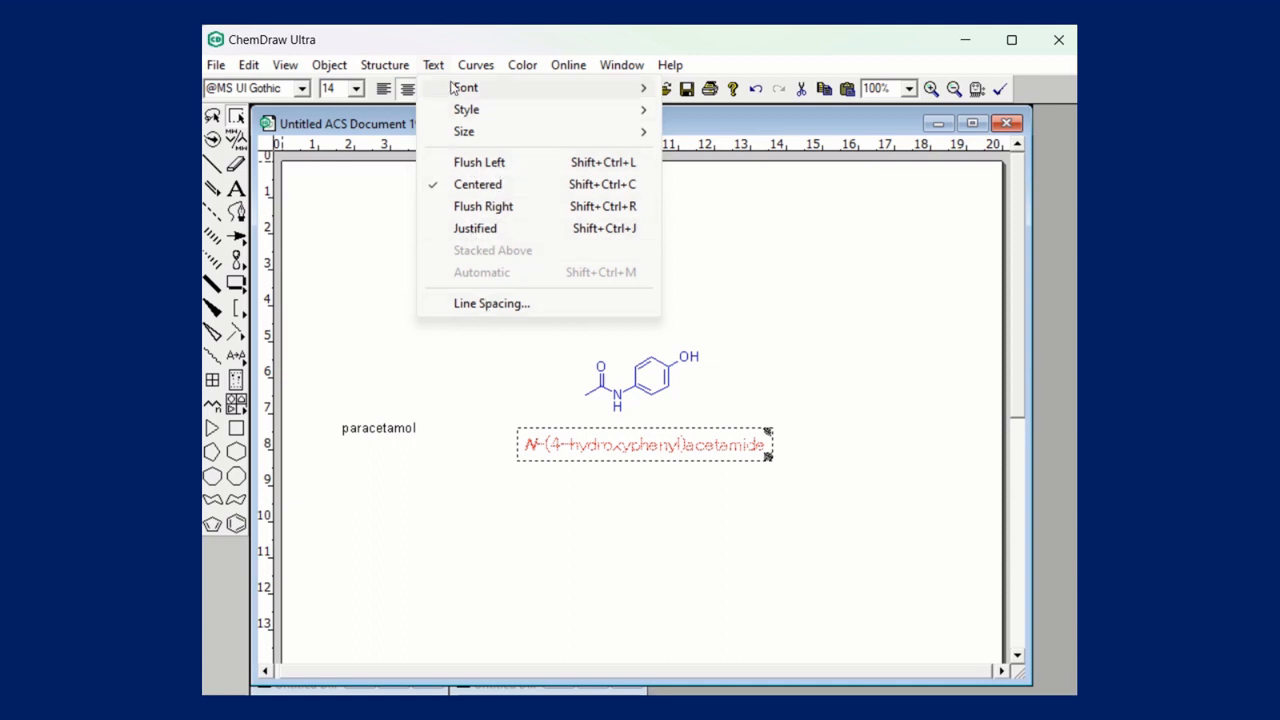
{"action": "mouse_move", "coordinate": [526, 63]}
{"action": "mouse_move", "coordinate": [571, 67]}
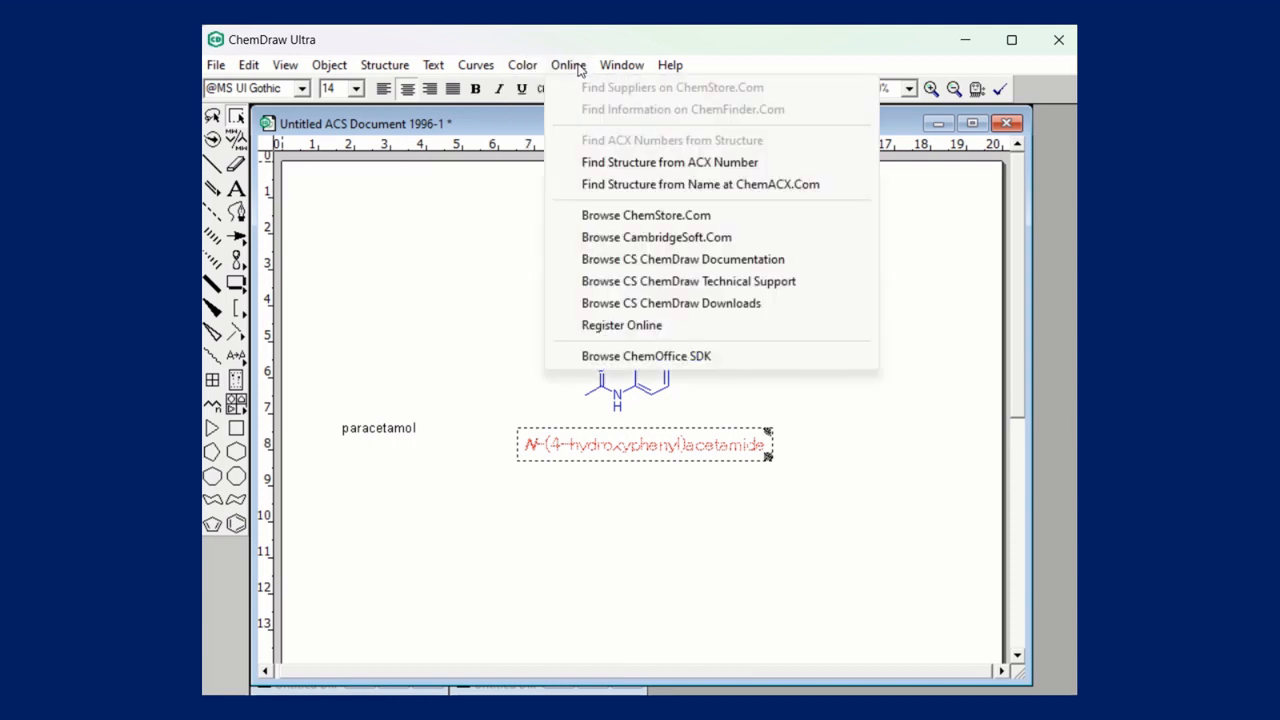
{"action": "mouse_move", "coordinate": [619, 75]}
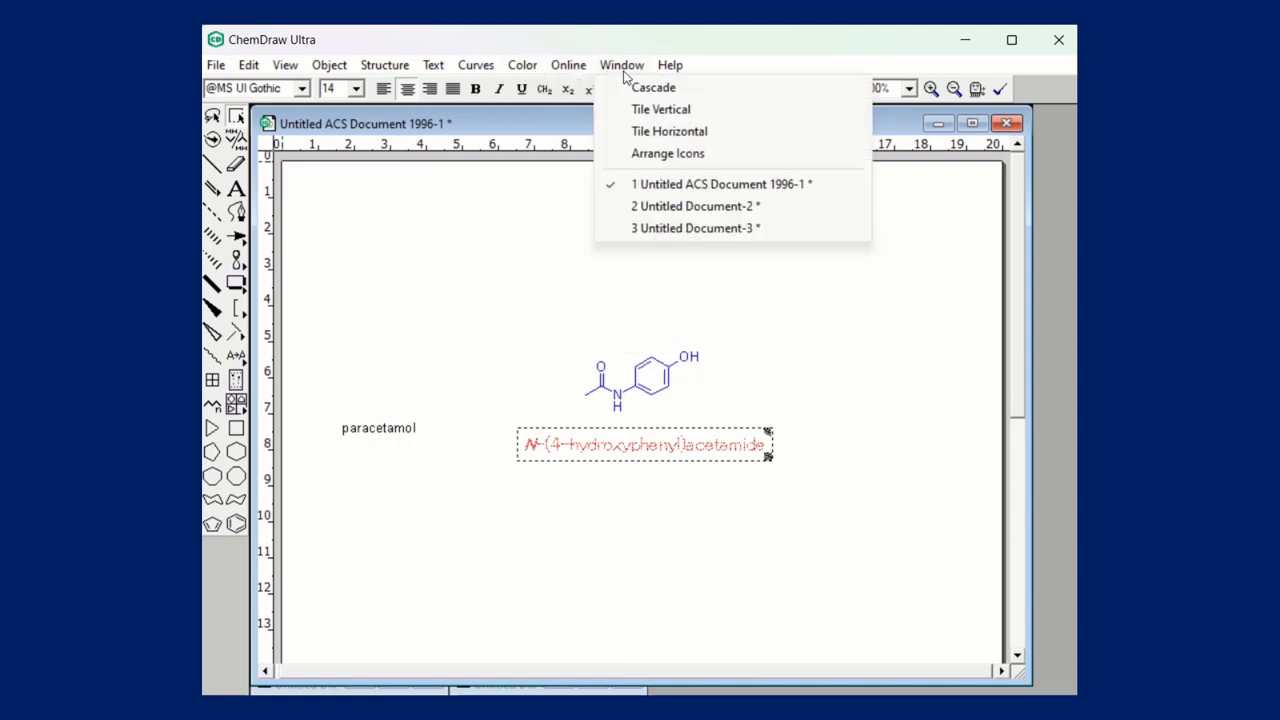
Delete the black "paracetamol" text to the left of the blue structure.
{"action": "mouse_move", "coordinate": [218, 75]}
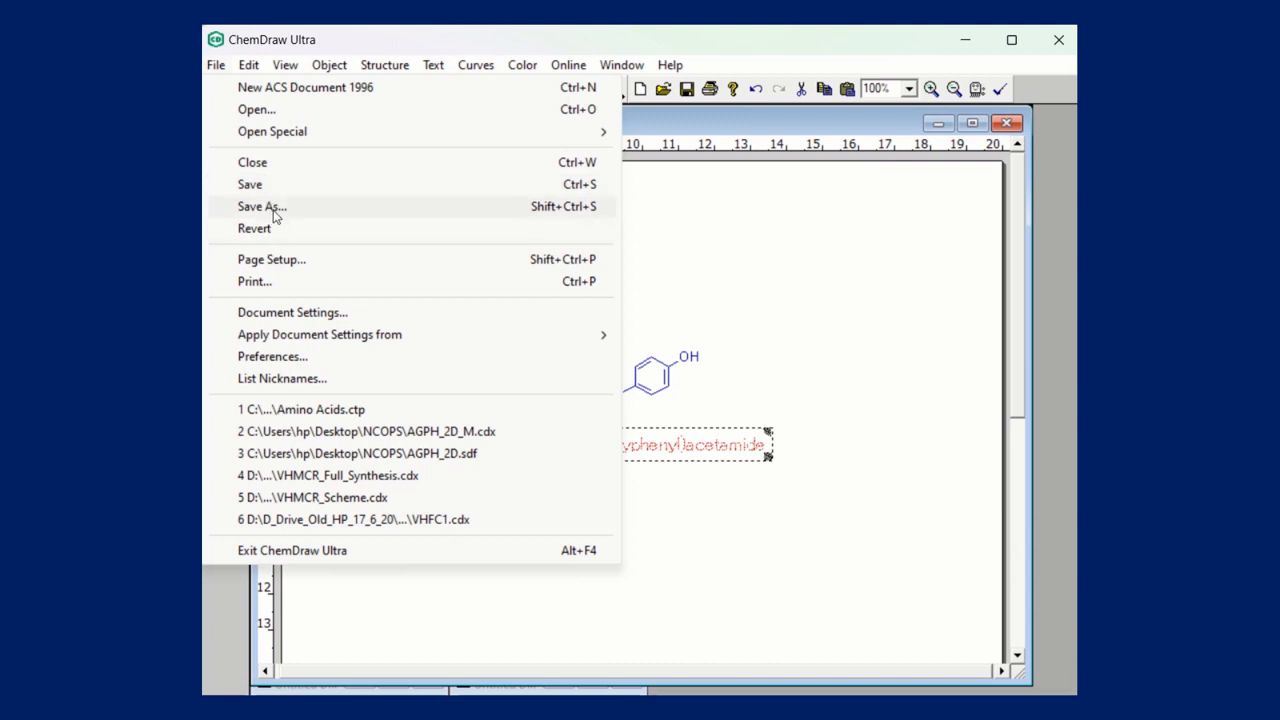
{"action": "left_click", "coordinate": [734, 314]}
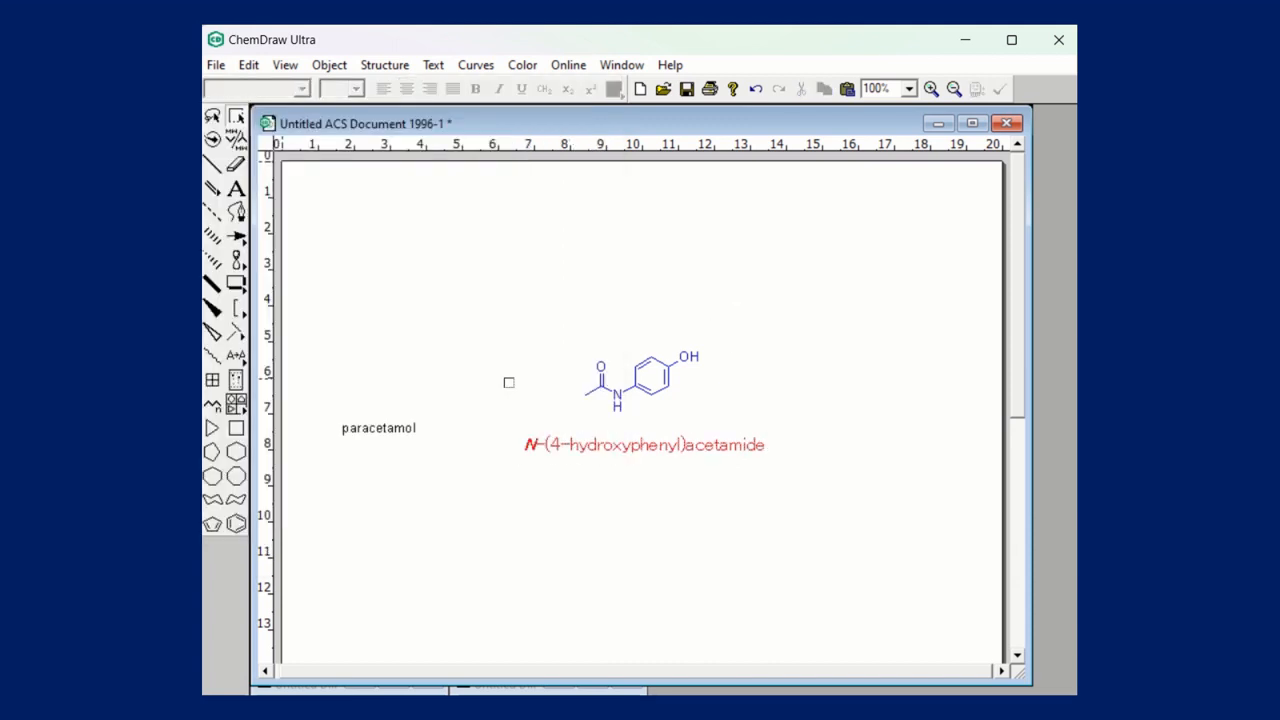
{"action": "left_click_drag", "start_coordinate": [326, 411], "coordinate": [469, 452]}
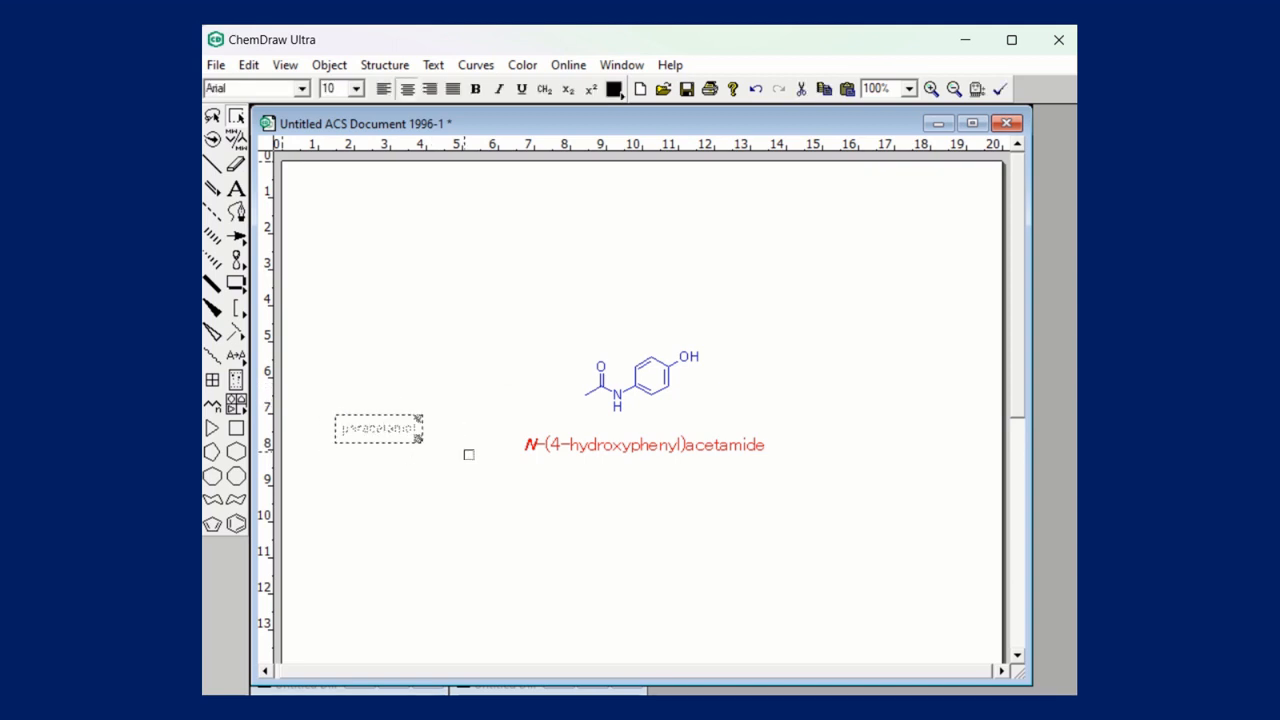
{"action": "key", "text": "Delete"}
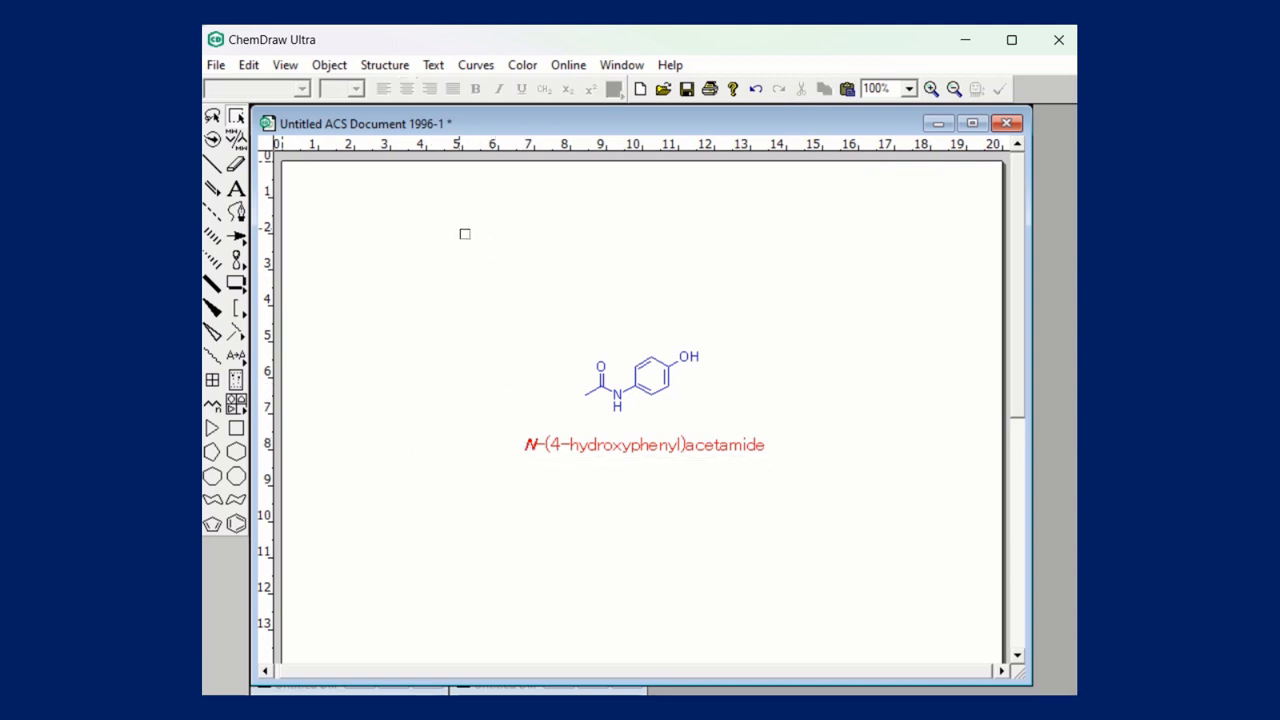
Save the document to the Desktop as "paracetamol" in ChemDraw (*.cdx) format.
{"action": "left_click", "coordinate": [215, 65]}
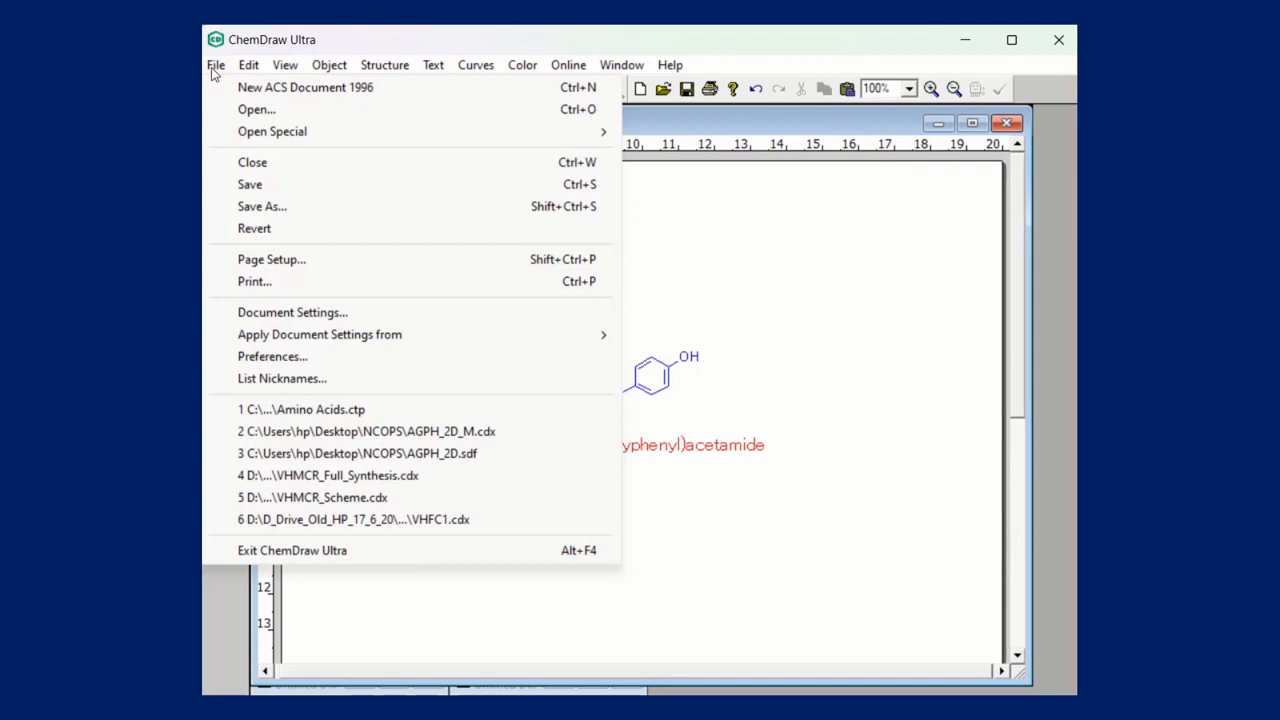
{"action": "left_click", "coordinate": [260, 206]}
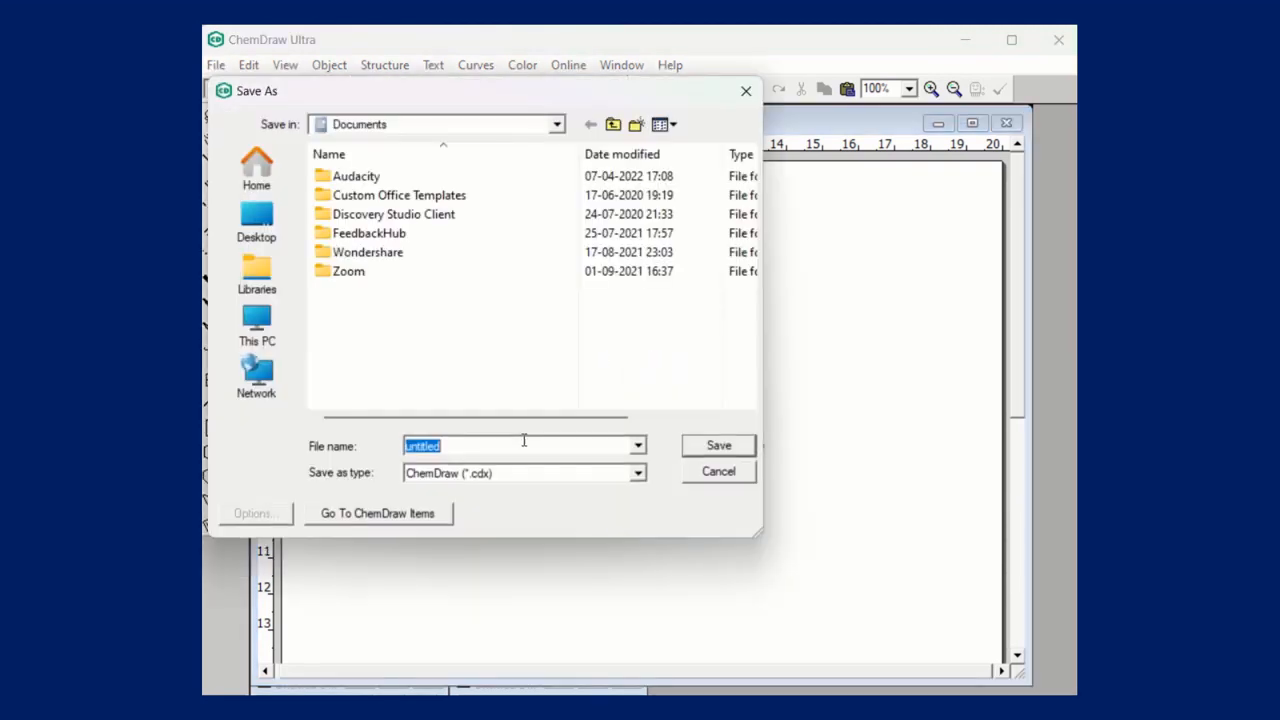
{"action": "left_click", "coordinate": [256, 220]}
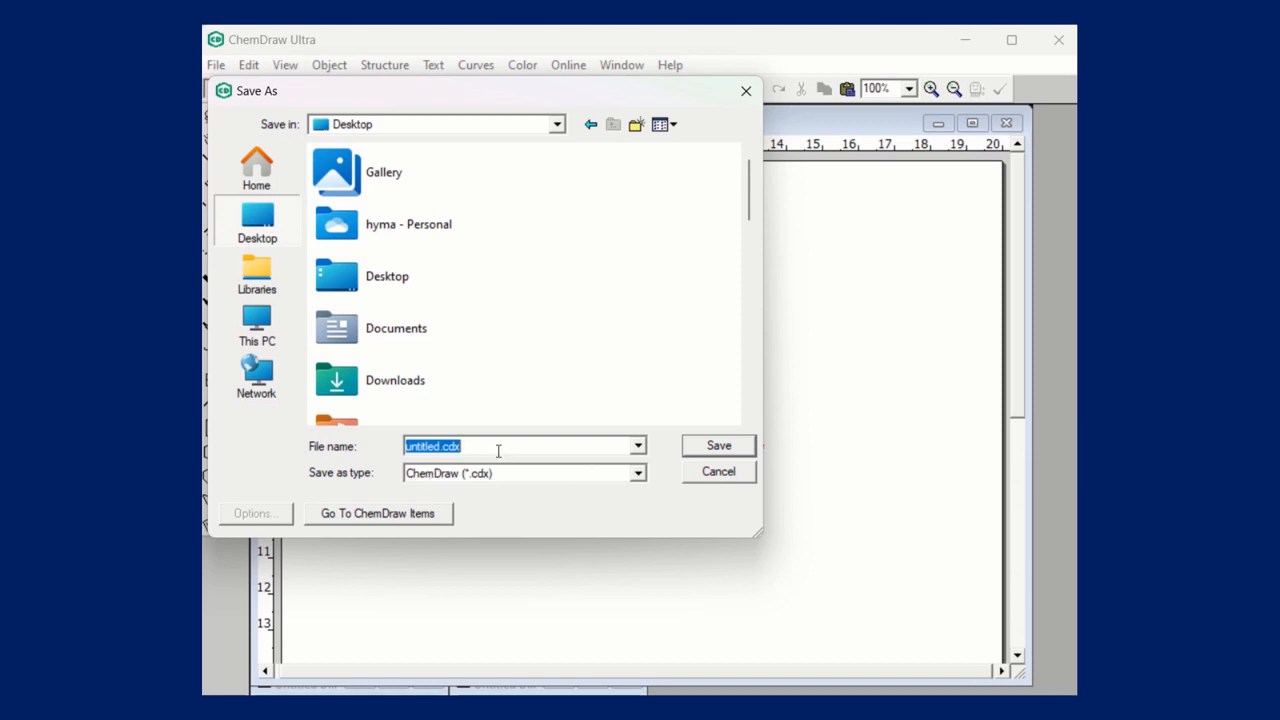
{"action": "type", "text": "12"}
{"action": "type", "text": "paracetamol"}
{"action": "left_click", "coordinate": [639, 476]}
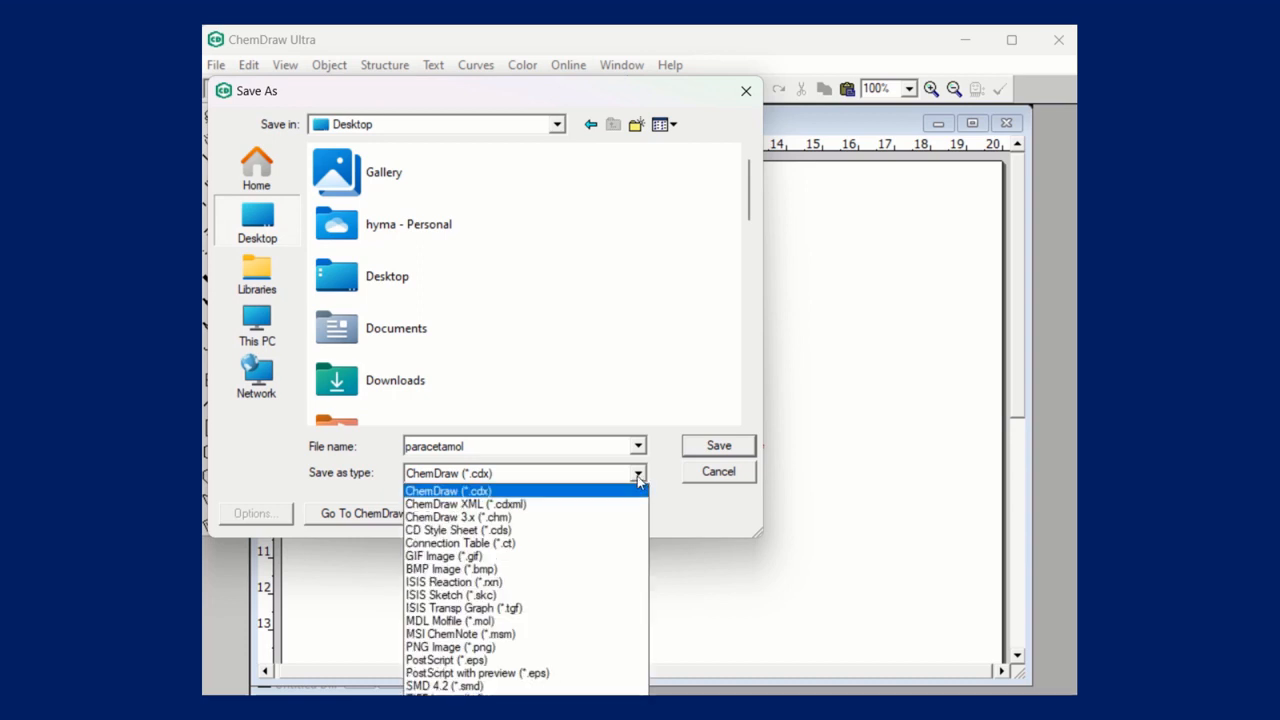
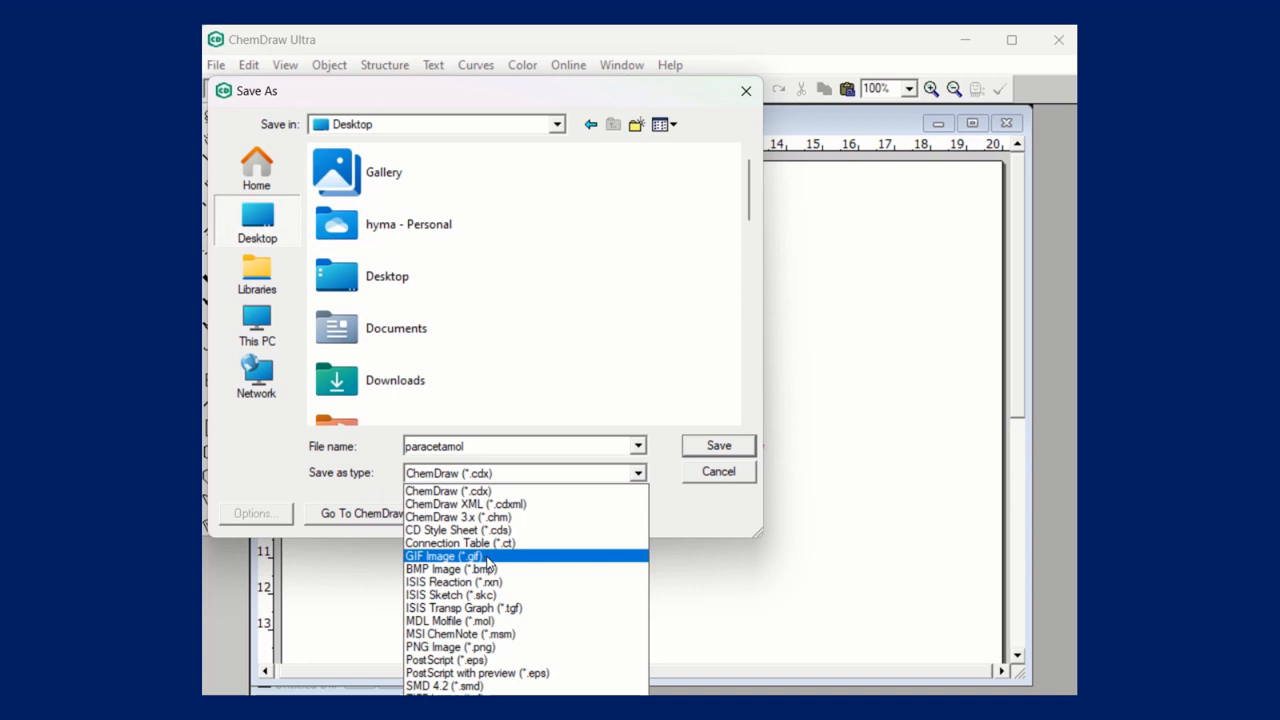
{"action": "left_click", "coordinate": [492, 494]}
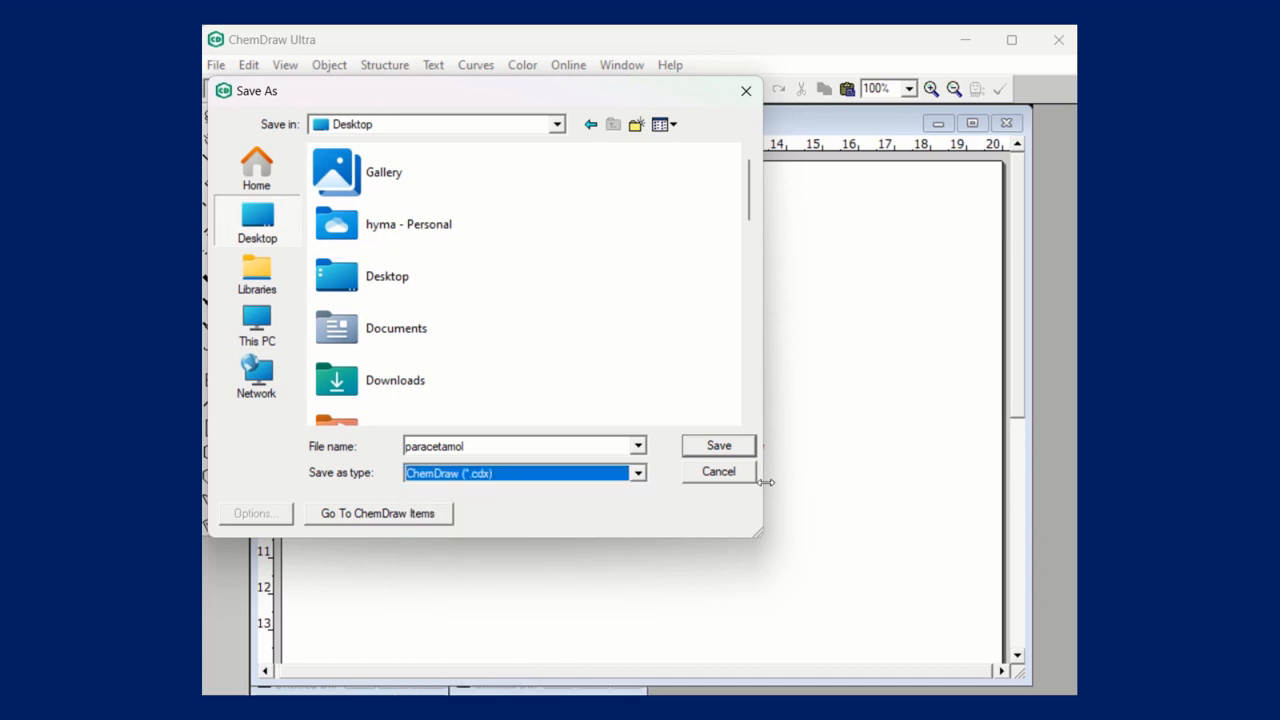
{"action": "left_click", "coordinate": [724, 446]}
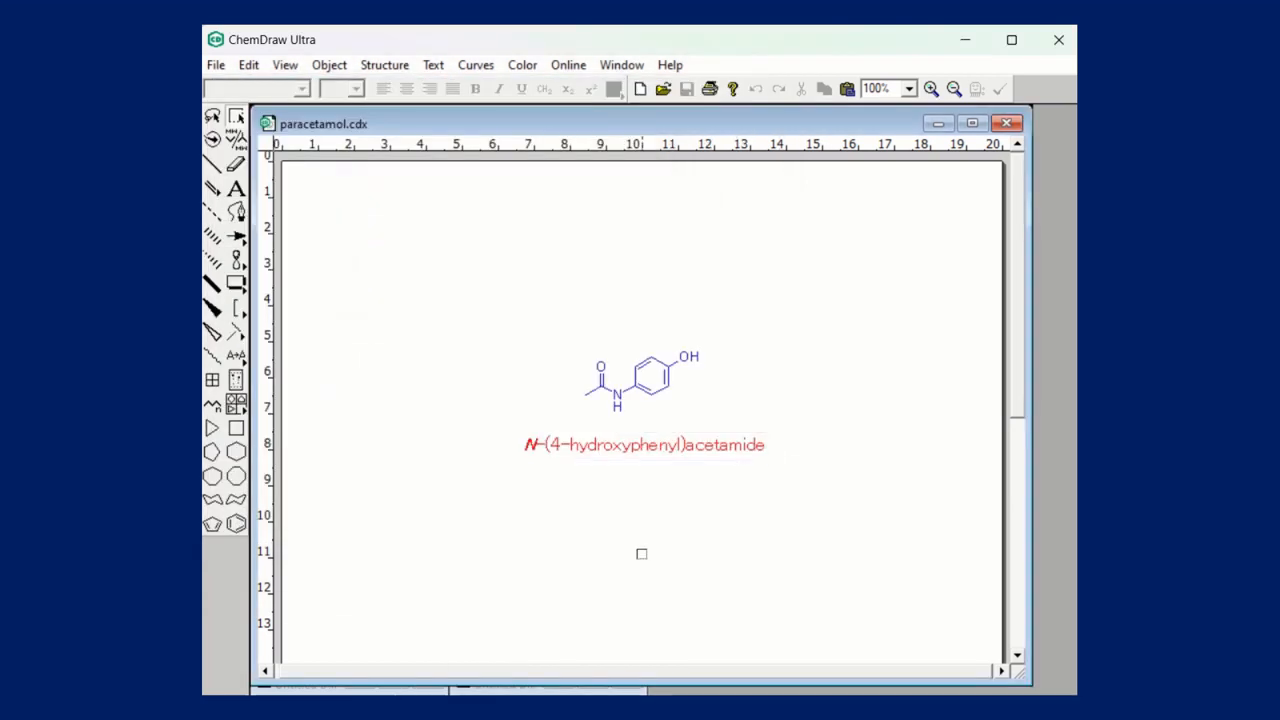
Draw a cyclohexane ring to the upper left of the blue paracetamol structure.
{"action": "left_click_drag", "start_coordinate": [560, 317], "coordinate": [776, 452]}
{"action": "left_click", "coordinate": [819, 392]}
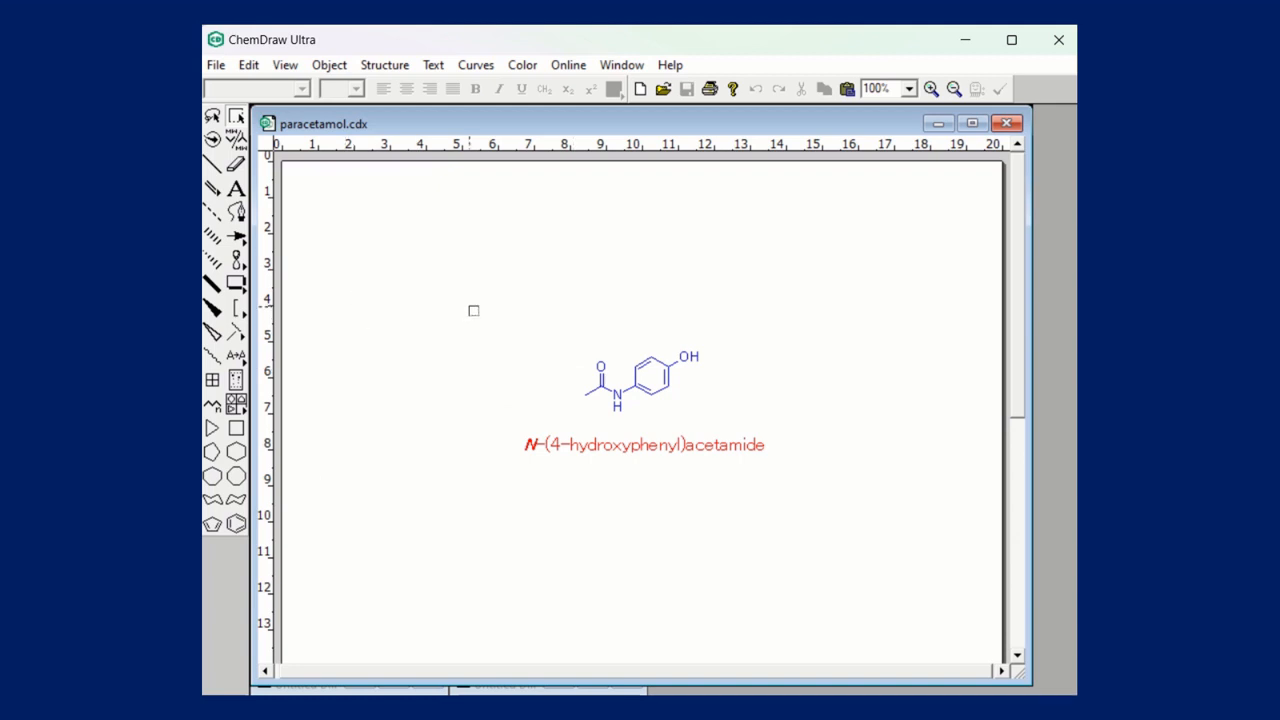
{"action": "left_click", "coordinate": [236, 452]}
{"action": "left_click", "coordinate": [404, 335]}
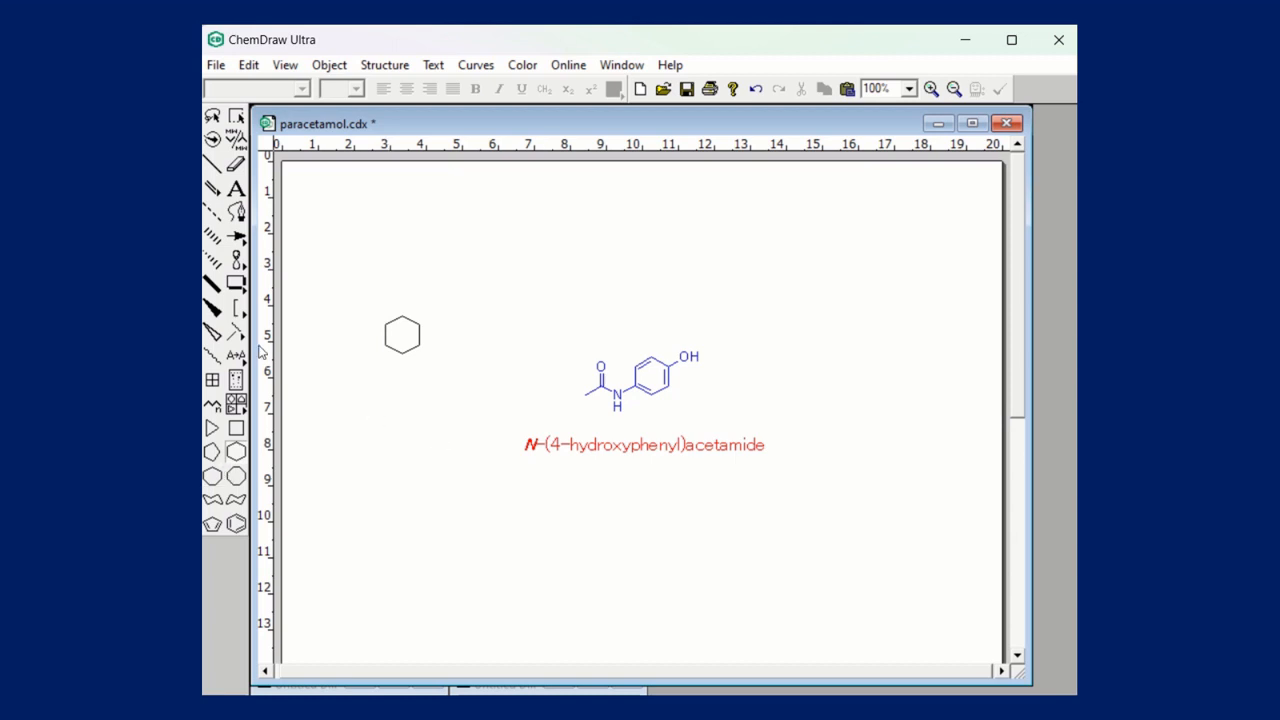
Clear the page by deleting the paracetamol structure with its red name and the cyclohexane ring.
{"action": "left_click", "coordinate": [236, 189]}
{"action": "left_click", "coordinate": [236, 116]}
{"action": "left_click_drag", "start_coordinate": [526, 322], "coordinate": [883, 541]}
{"action": "key", "text": "Delete"}
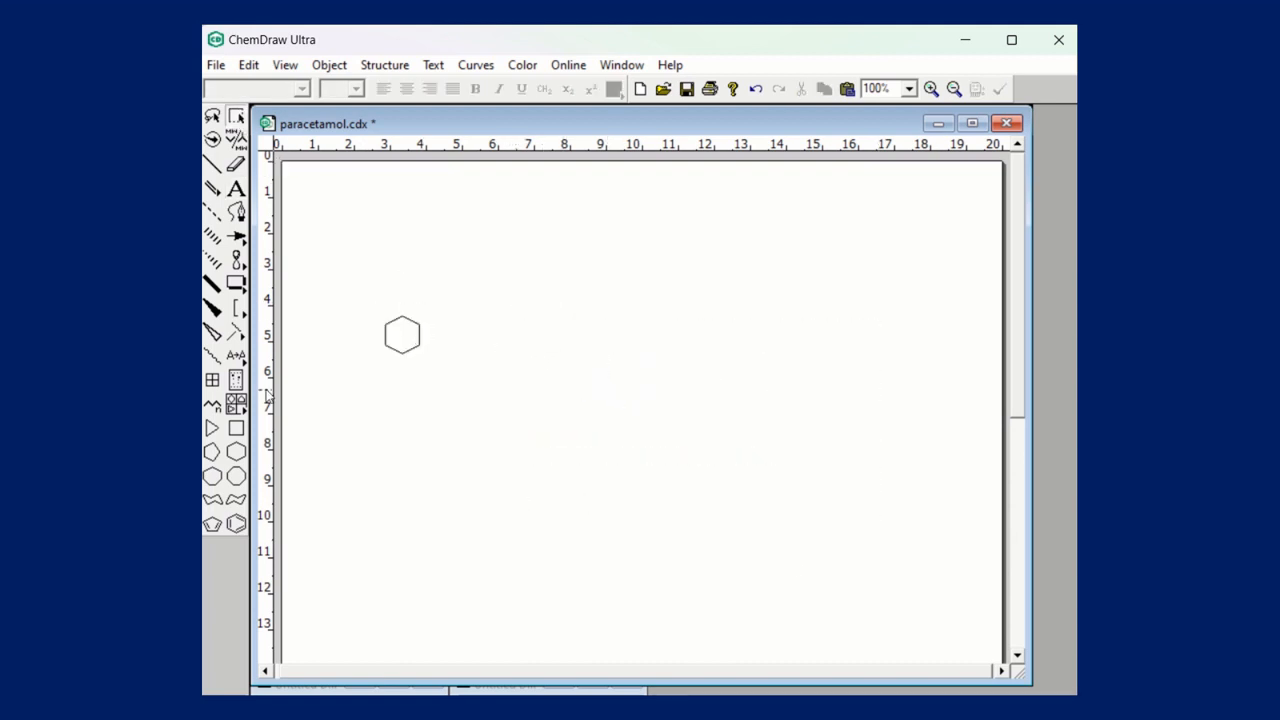
{"action": "left_click_drag", "start_coordinate": [340, 266], "coordinate": [445, 366]}
{"action": "key", "text": "Delete"}
Draw two fused cyclohexane rings side by side near the middle of the page.
{"action": "left_click", "coordinate": [236, 452]}
{"action": "left_click", "coordinate": [566, 381]}
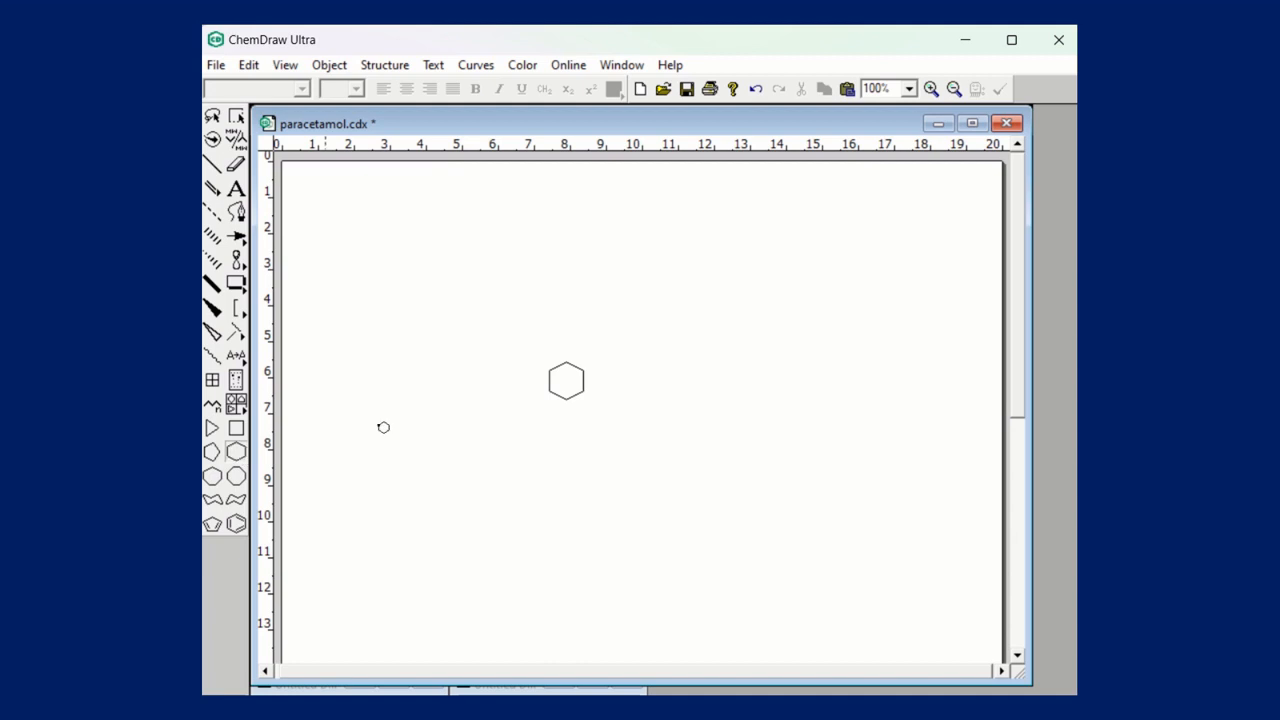
{"action": "left_click", "coordinate": [584, 381]}
Add a double bond to the bottom carbon of the right ring and label its end O to form a ketone.
{"action": "left_click", "coordinate": [214, 195]}
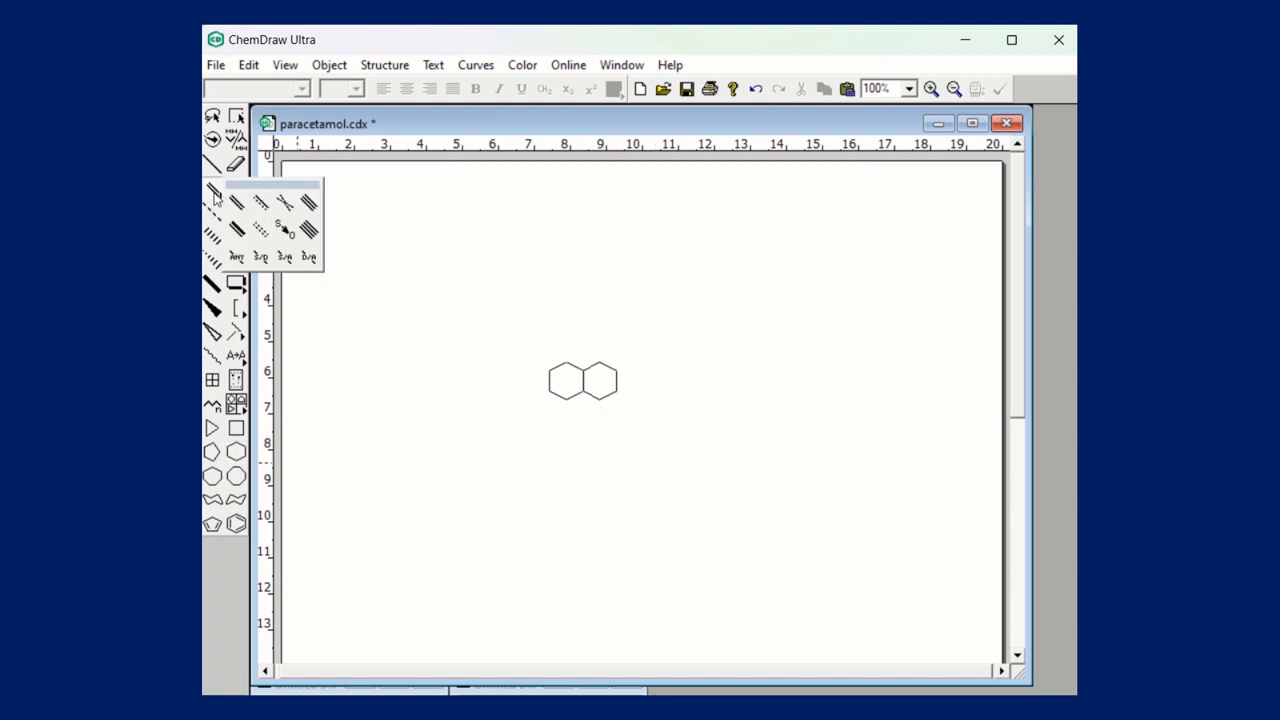
{"action": "left_click", "coordinate": [237, 202]}
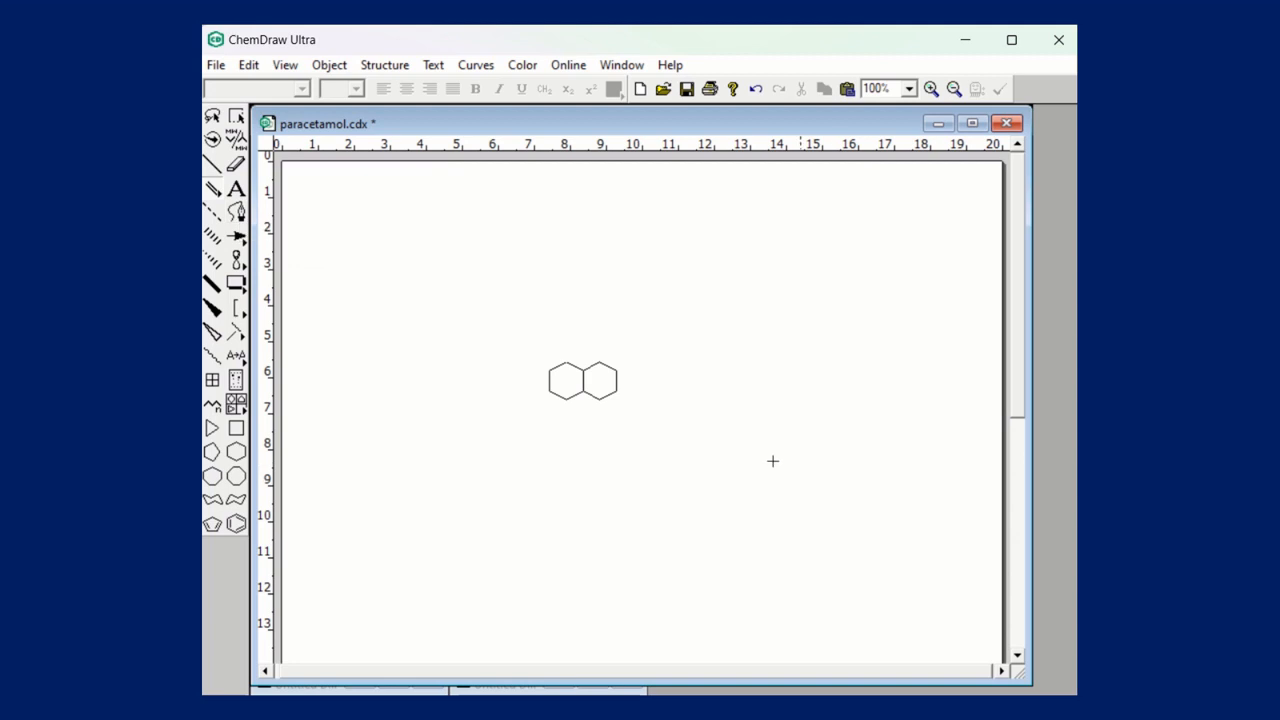
{"action": "left_click", "coordinate": [601, 399]}
{"action": "left_click", "coordinate": [600, 419]}
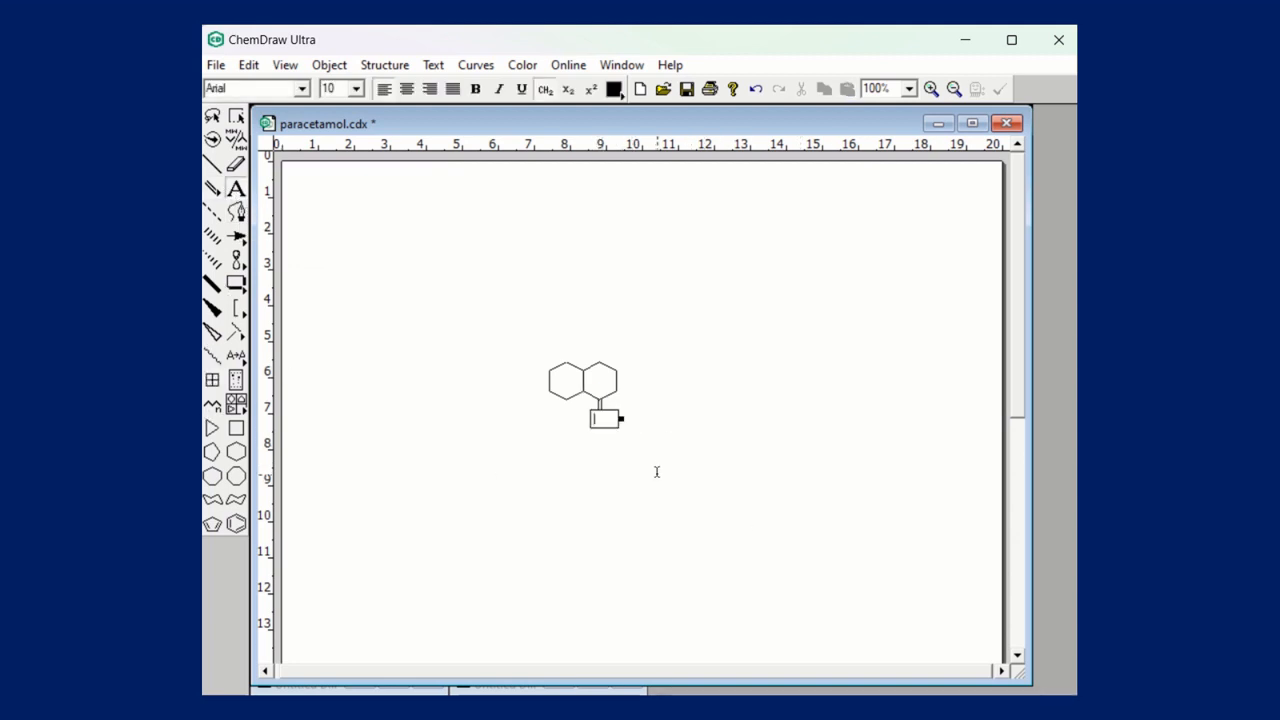
{"action": "type", "text": "O"}
Add methyl bonds to the right ring's top carbon and the left ring's upper-left carbon, and label the left ring's lower-left atom NH.
{"action": "left_click", "coordinate": [211, 170]}
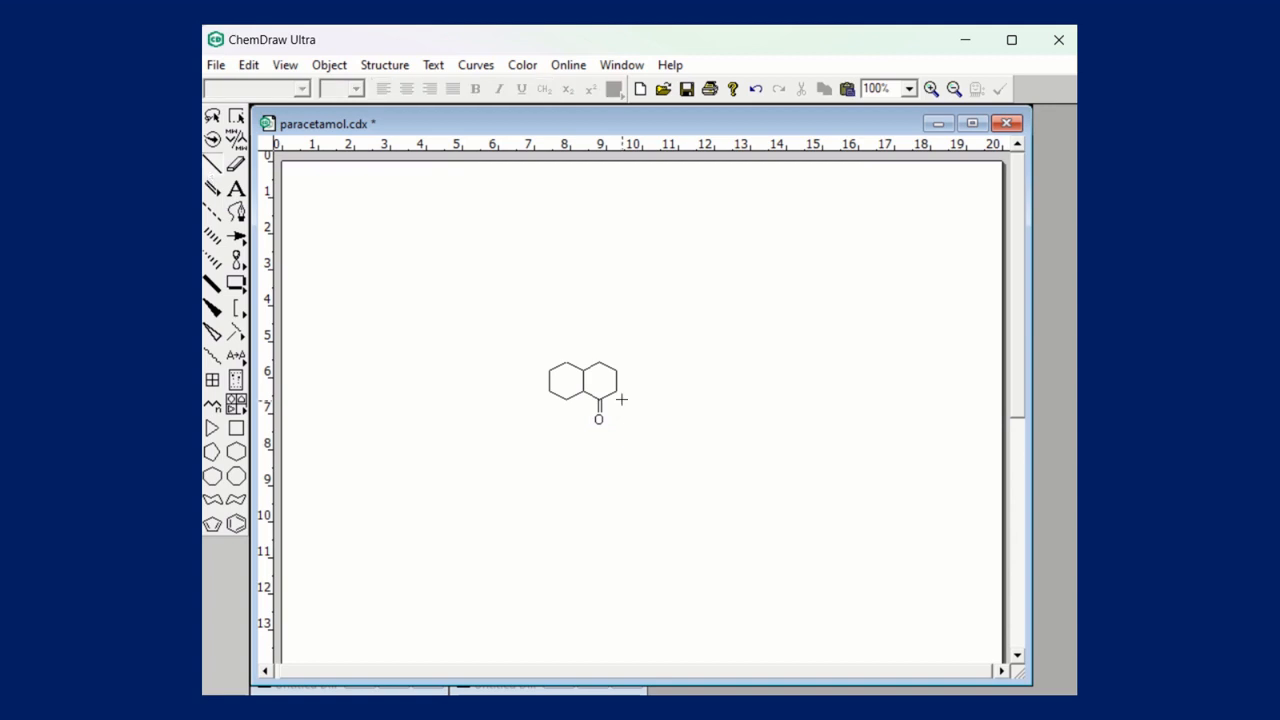
{"action": "left_click", "coordinate": [599, 365]}
{"action": "left_click", "coordinate": [549, 389]}
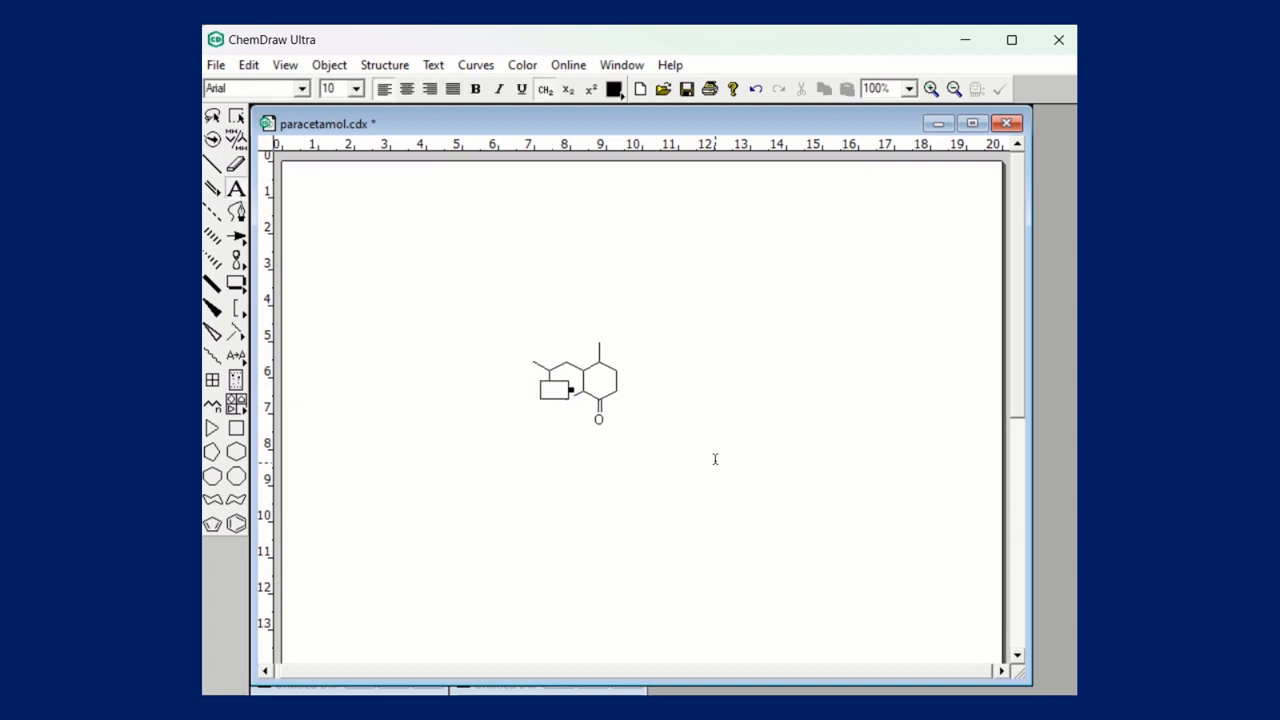
{"action": "type", "text": "N"}
{"action": "left_click", "coordinate": [660, 468]}
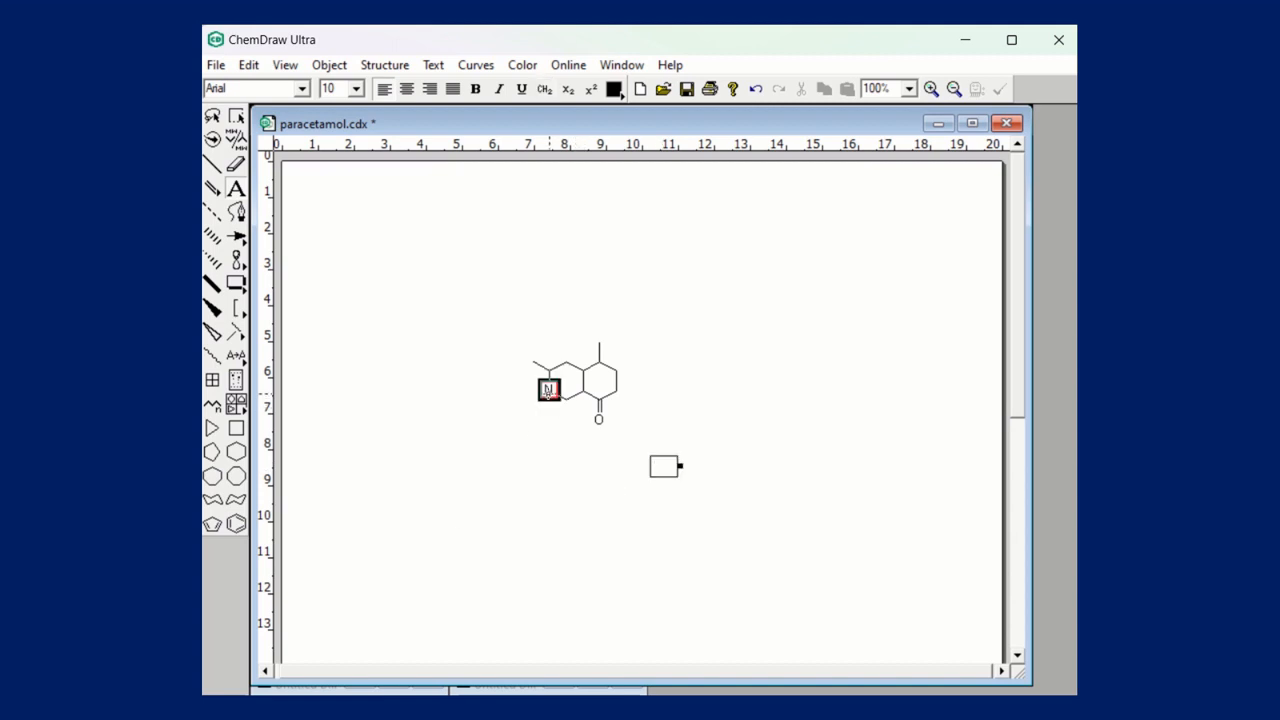
{"action": "left_click", "coordinate": [548, 390]}
{"action": "type", "text": "NH"}
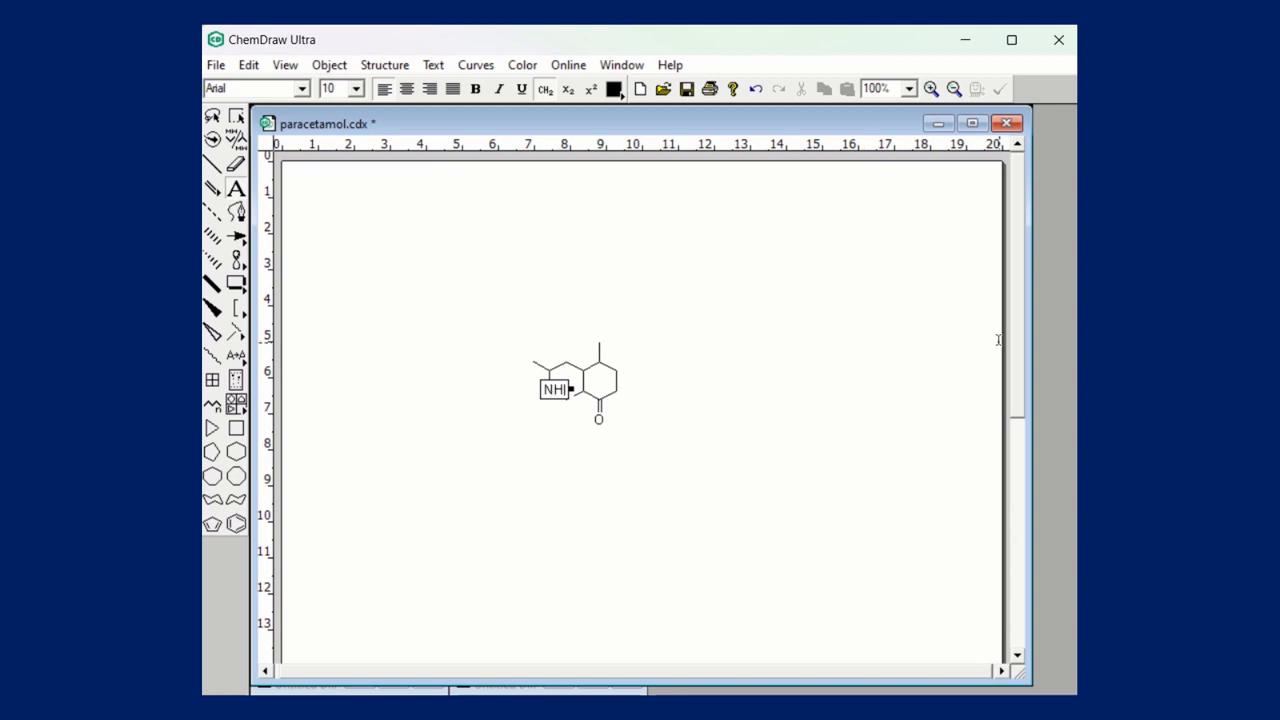
{"action": "left_click", "coordinate": [754, 471]}
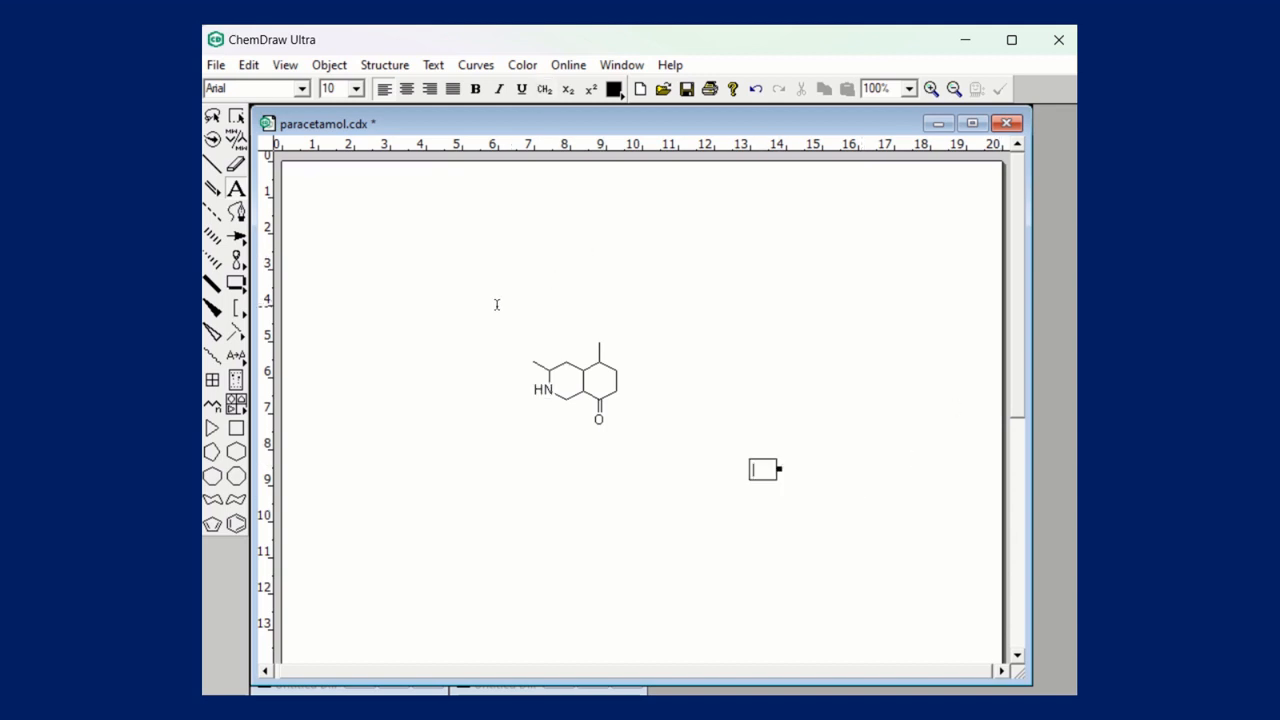
Convert the whole fused-ring structure to its chemical name and deselect it.
{"action": "left_click", "coordinate": [237, 117]}
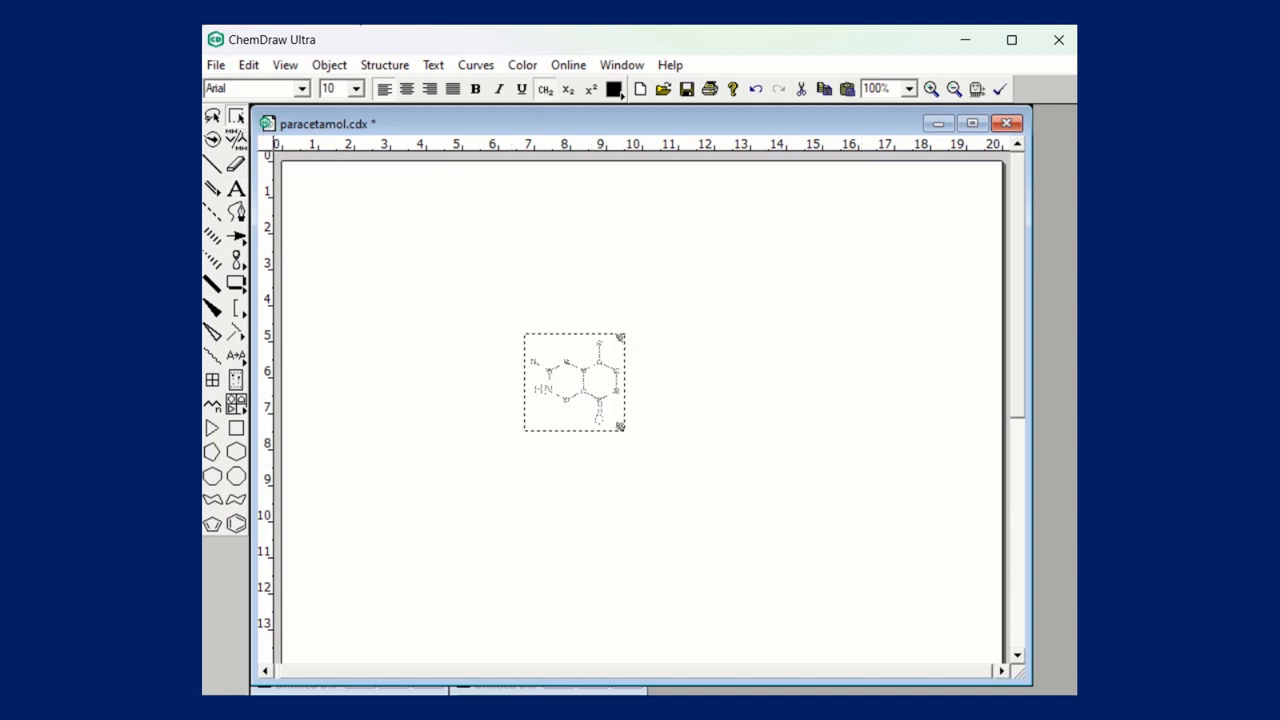
{"action": "left_click", "coordinate": [370, 67]}
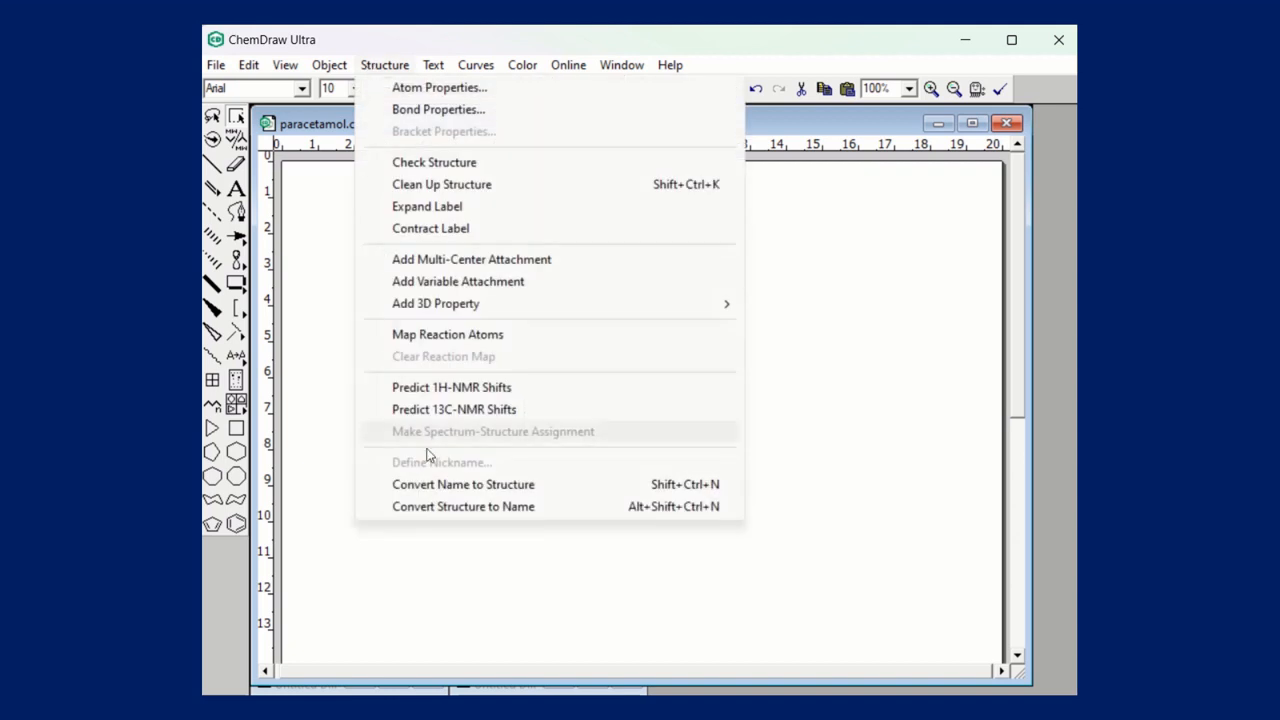
{"action": "left_click", "coordinate": [460, 506]}
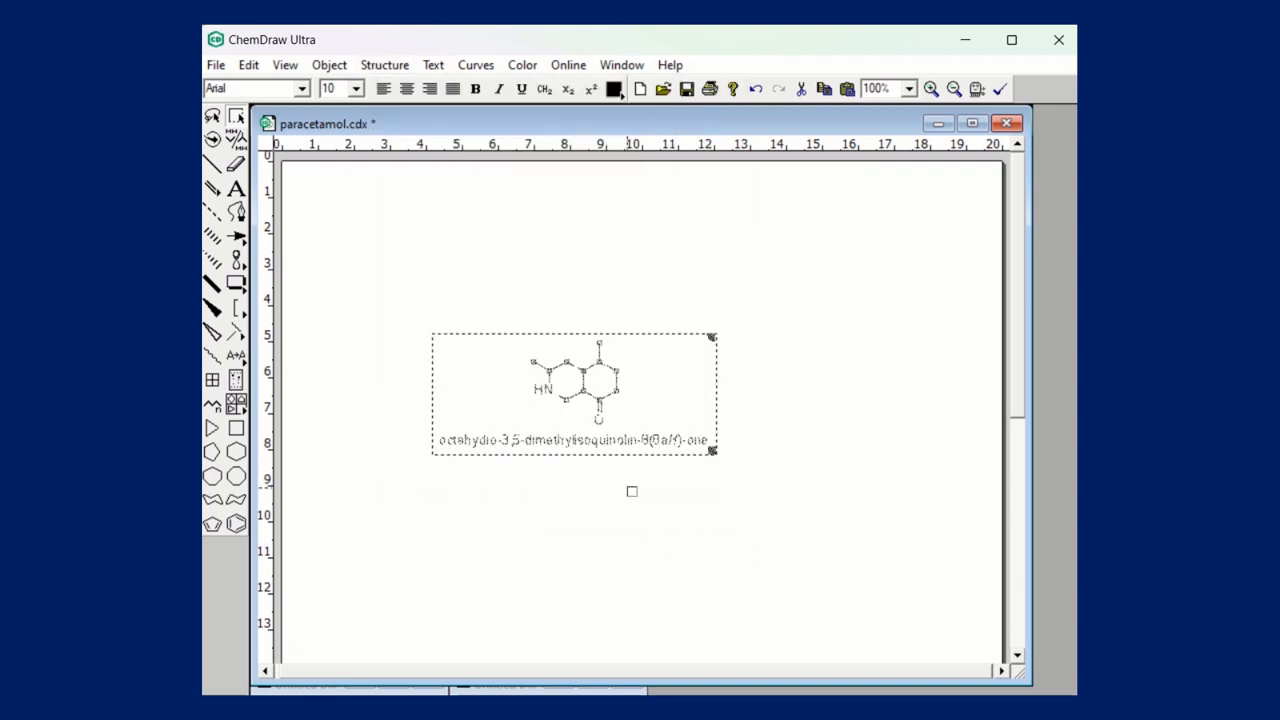
{"action": "left_click", "coordinate": [632, 491]}
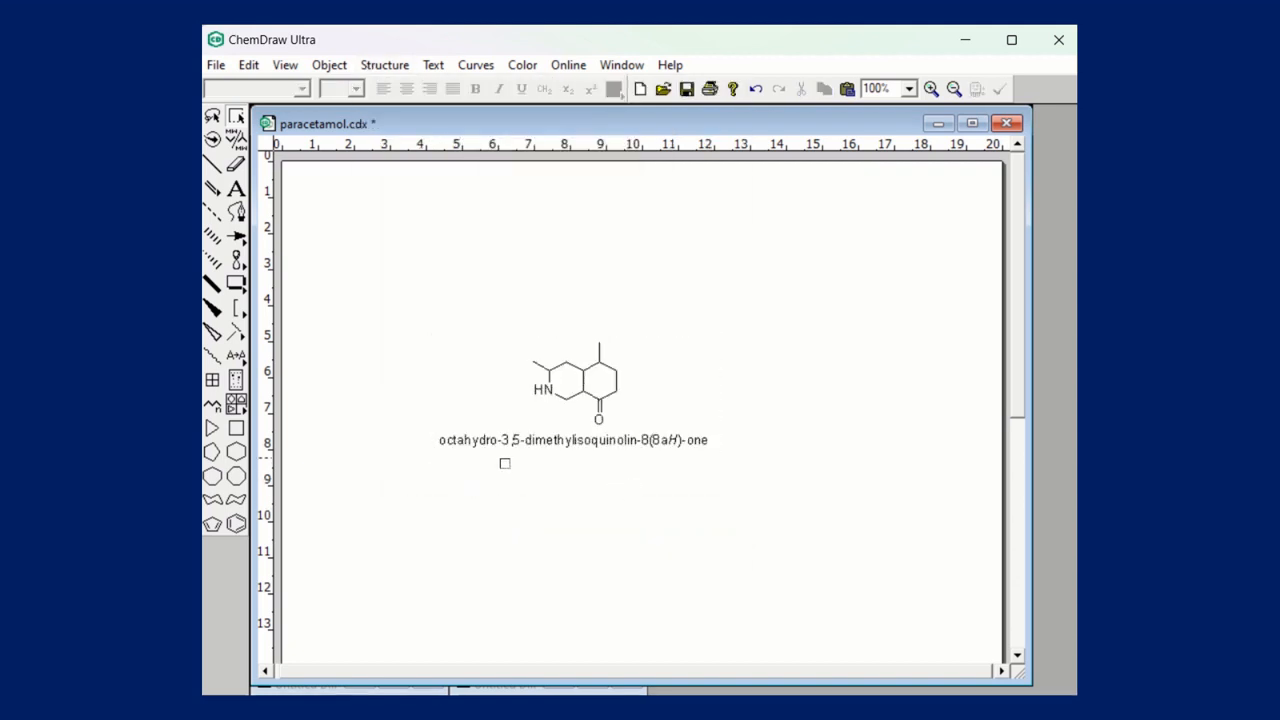
Move the generated chemical name slightly down and to the right so it sits centered below the structure, and deselect it.
{"action": "left_click_drag", "start_coordinate": [584, 469], "coordinate": [585, 480]}
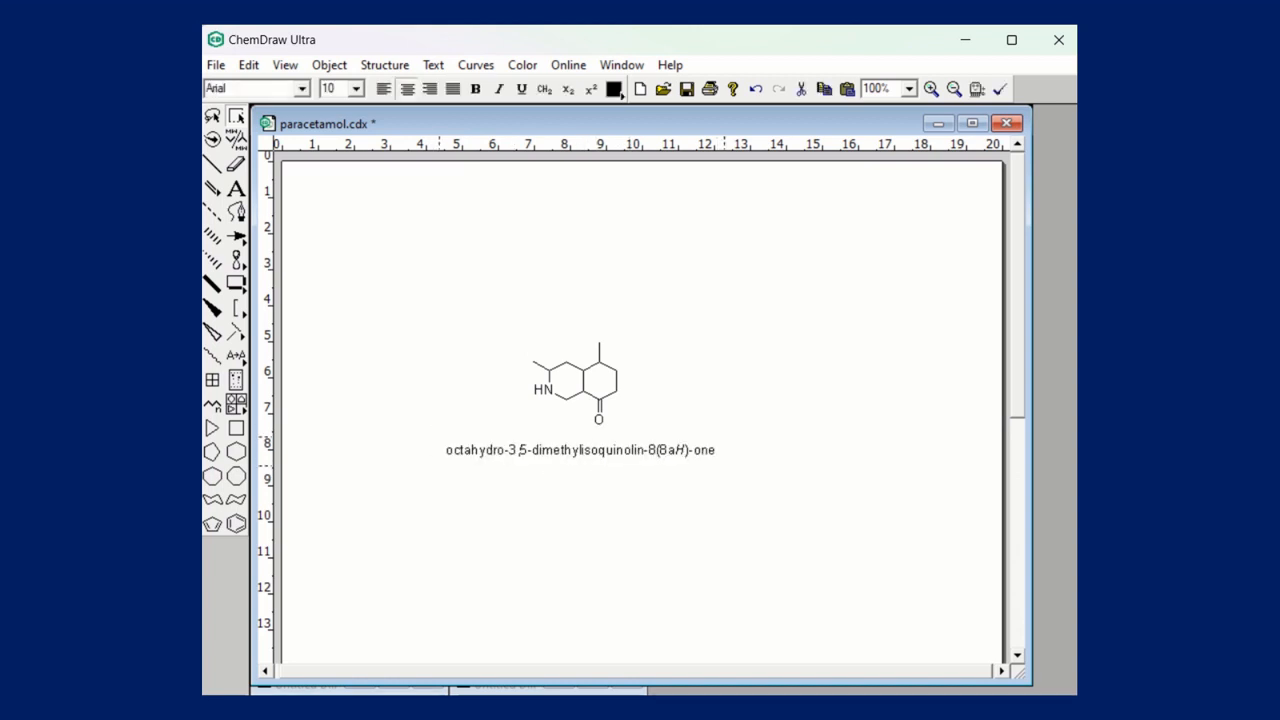
{"action": "left_click", "coordinate": [555, 522]}
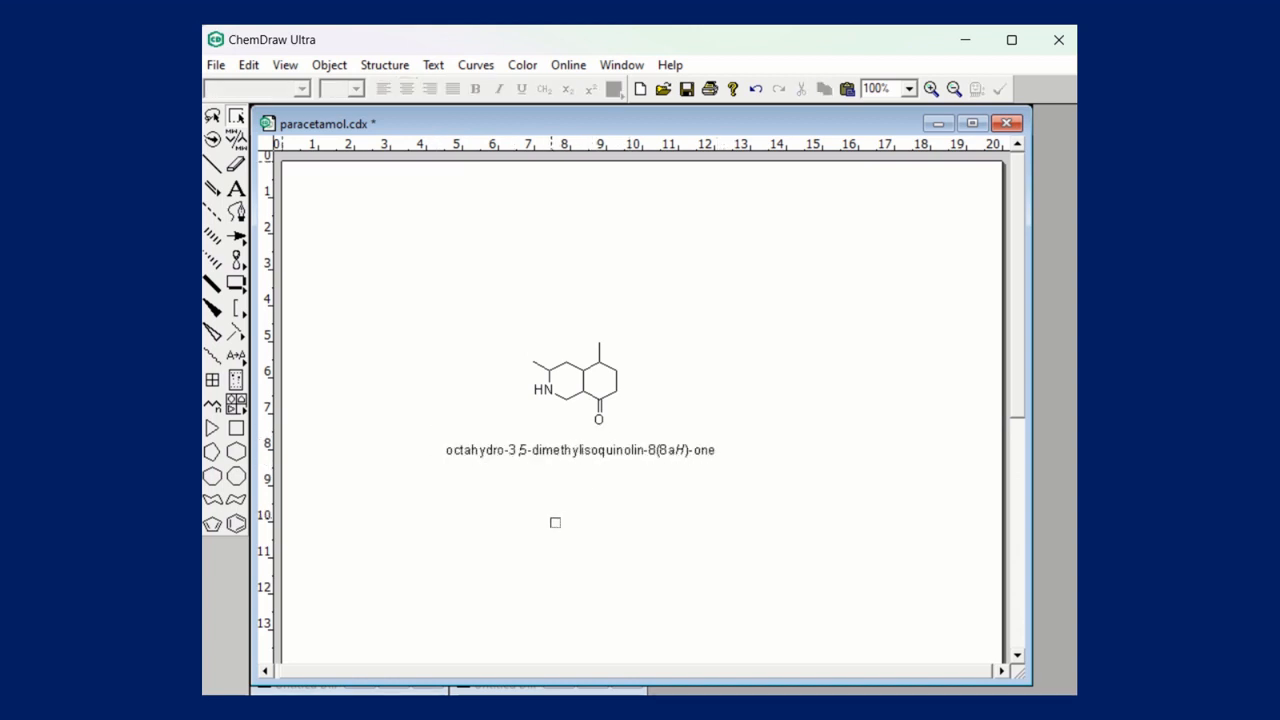
{"action": "left_click", "coordinate": [574, 458]}
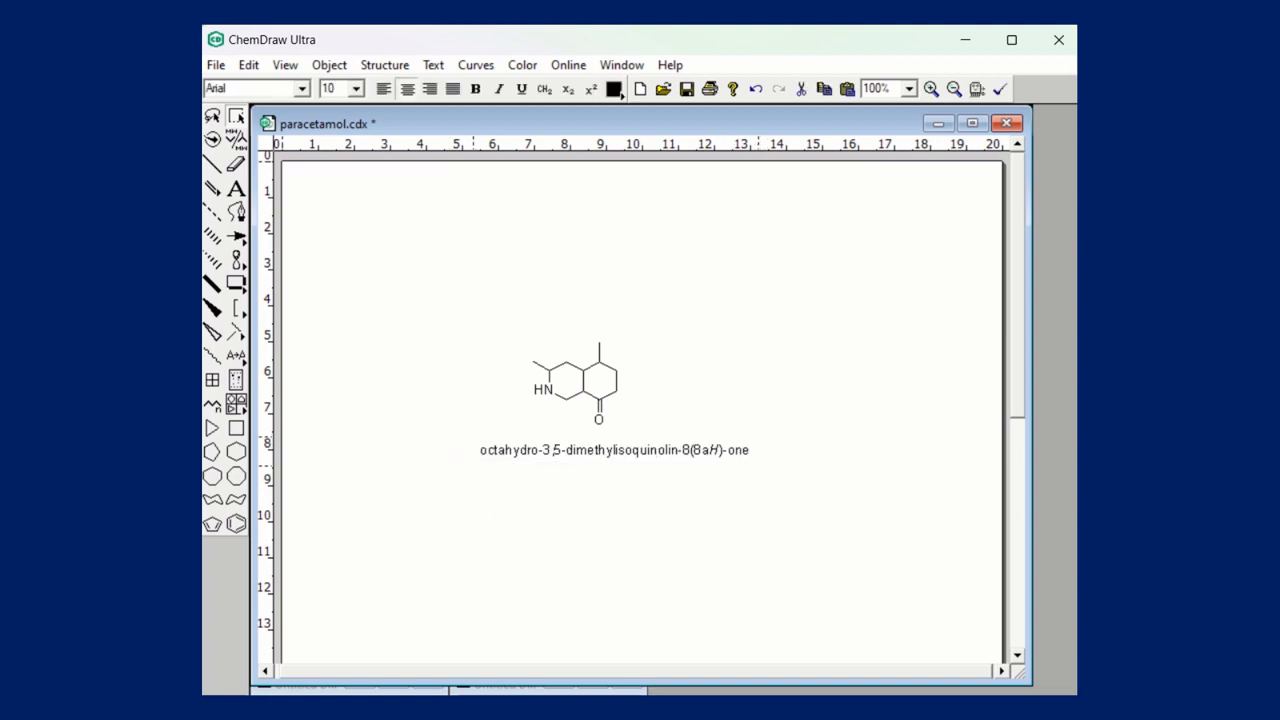
{"action": "left_click", "coordinate": [521, 492]}
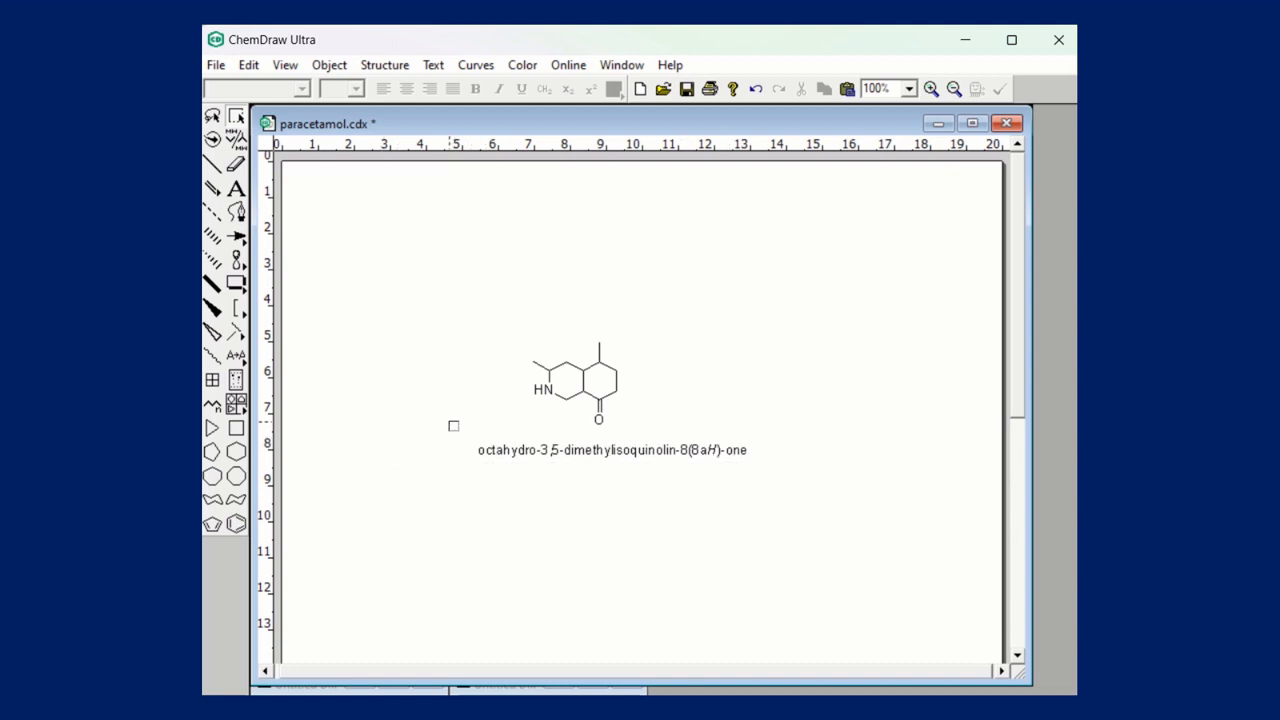
{"action": "left_click_drag", "start_coordinate": [450, 423], "coordinate": [754, 494]}
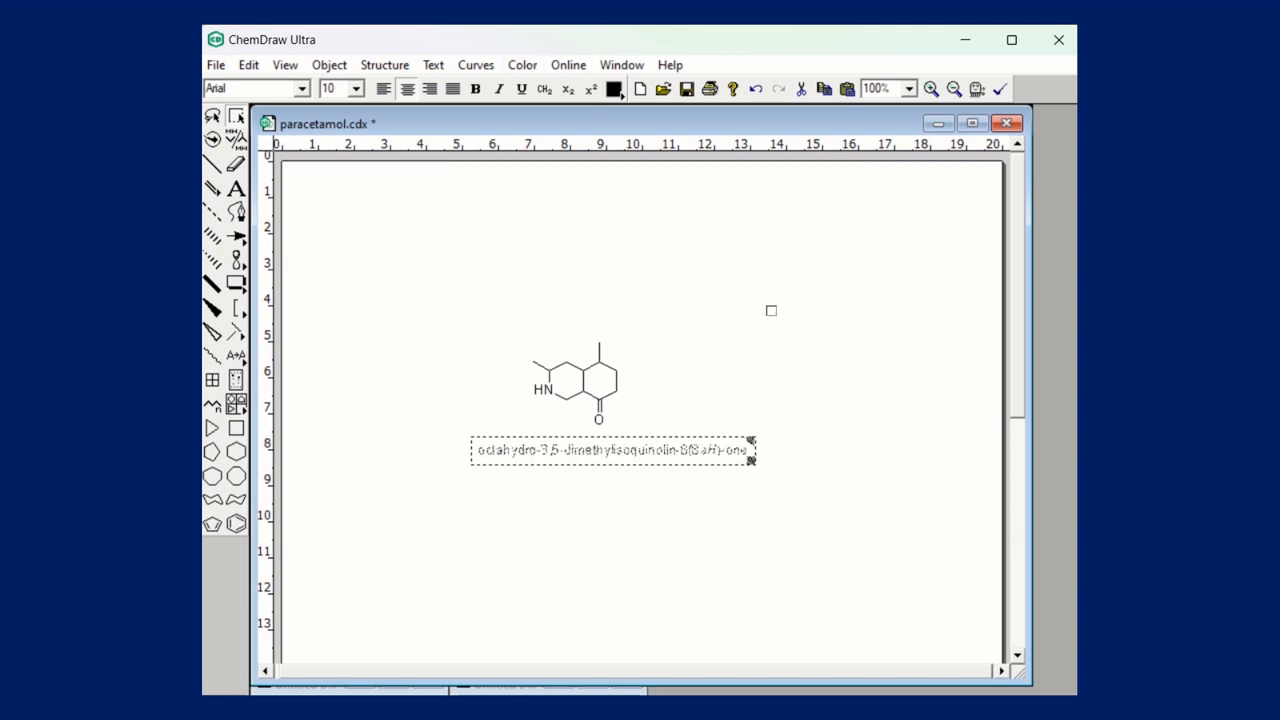
{"action": "left_click", "coordinate": [681, 436]}
{"action": "left_click", "coordinate": [611, 462]}
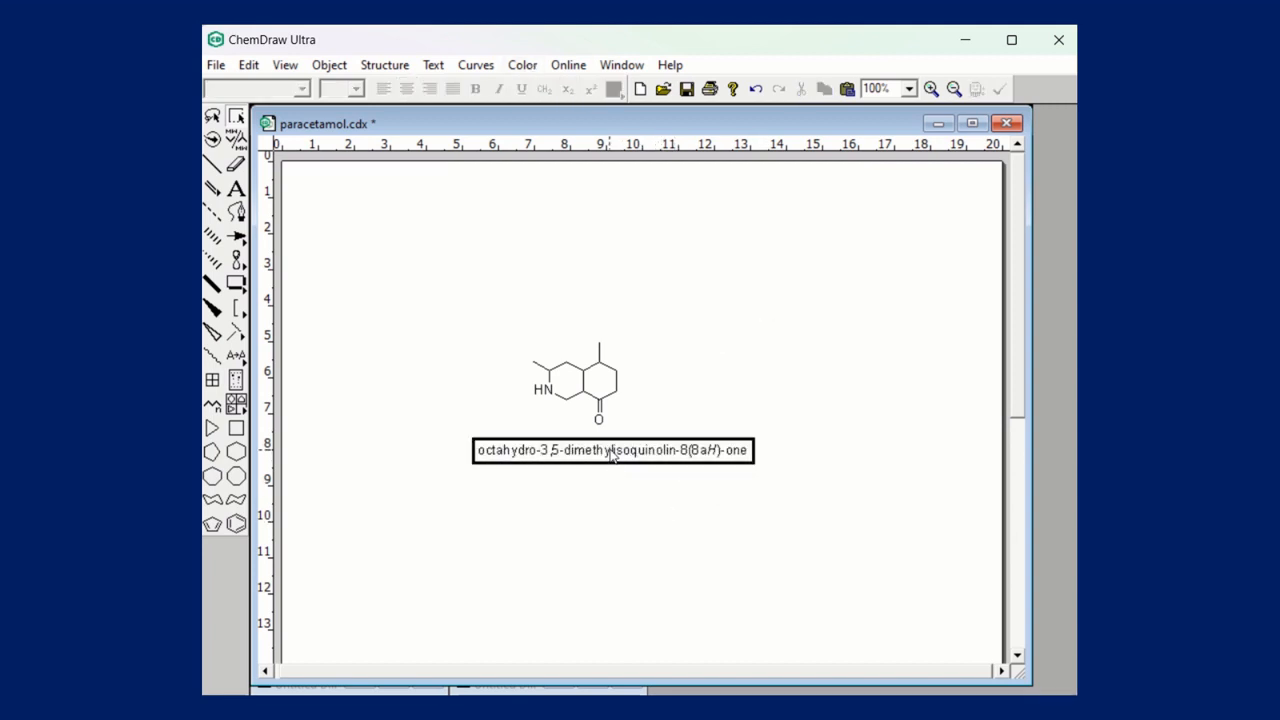
{"action": "left_click_drag", "start_coordinate": [611, 460], "coordinate": [598, 472]}
{"action": "left_click", "coordinate": [598, 462]}
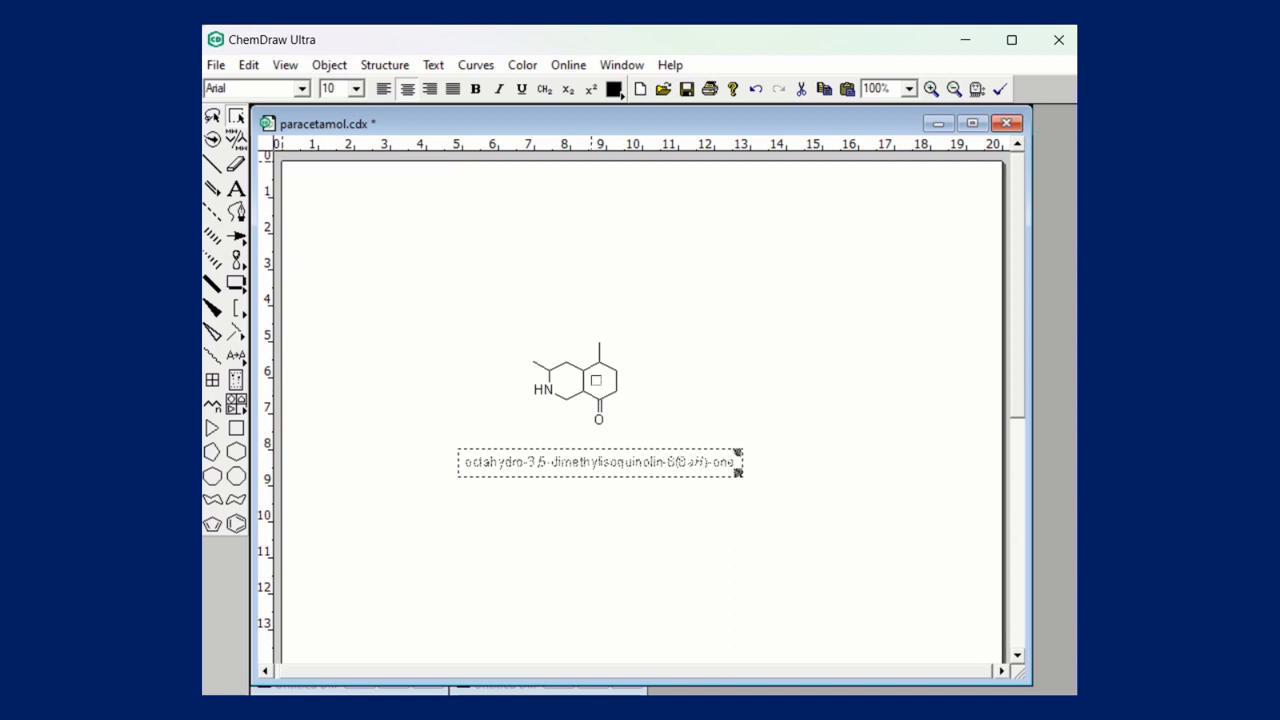
{"action": "left_click", "coordinate": [632, 566]}
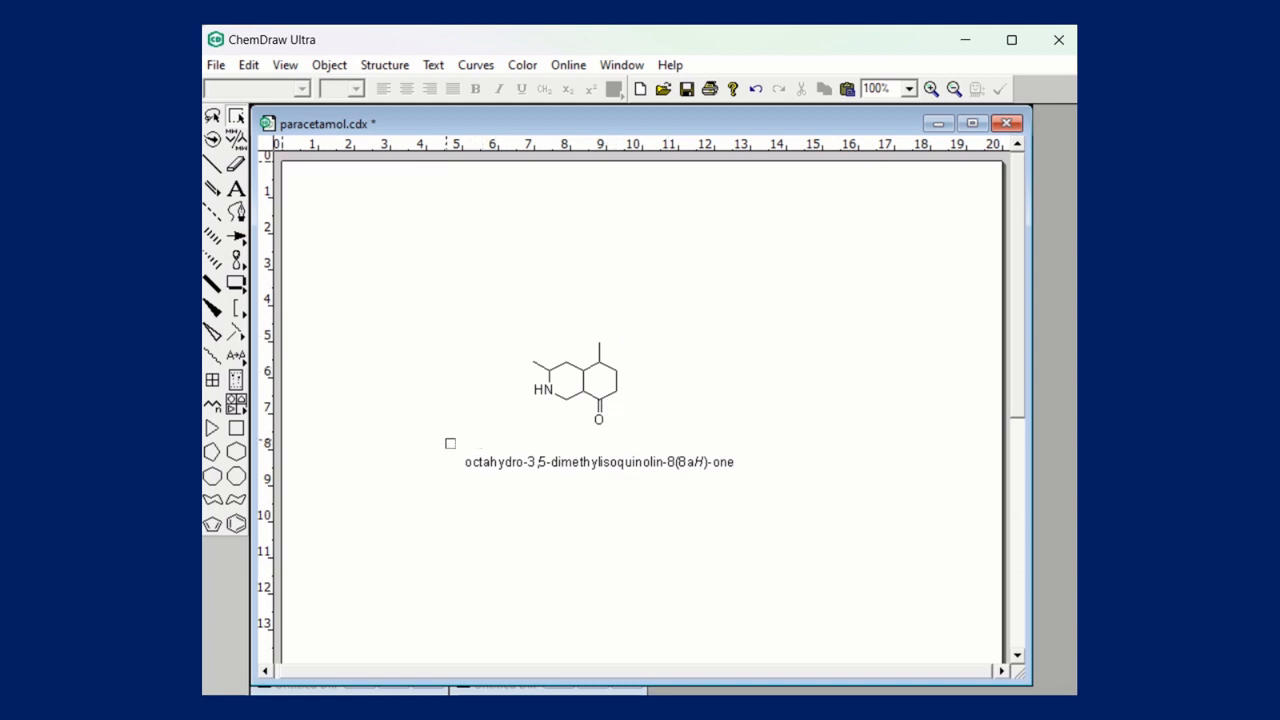
Set the font size of the chemical name below the structure to 14 and deselect it.
{"action": "left_click_drag", "start_coordinate": [446, 440], "coordinate": [780, 508]}
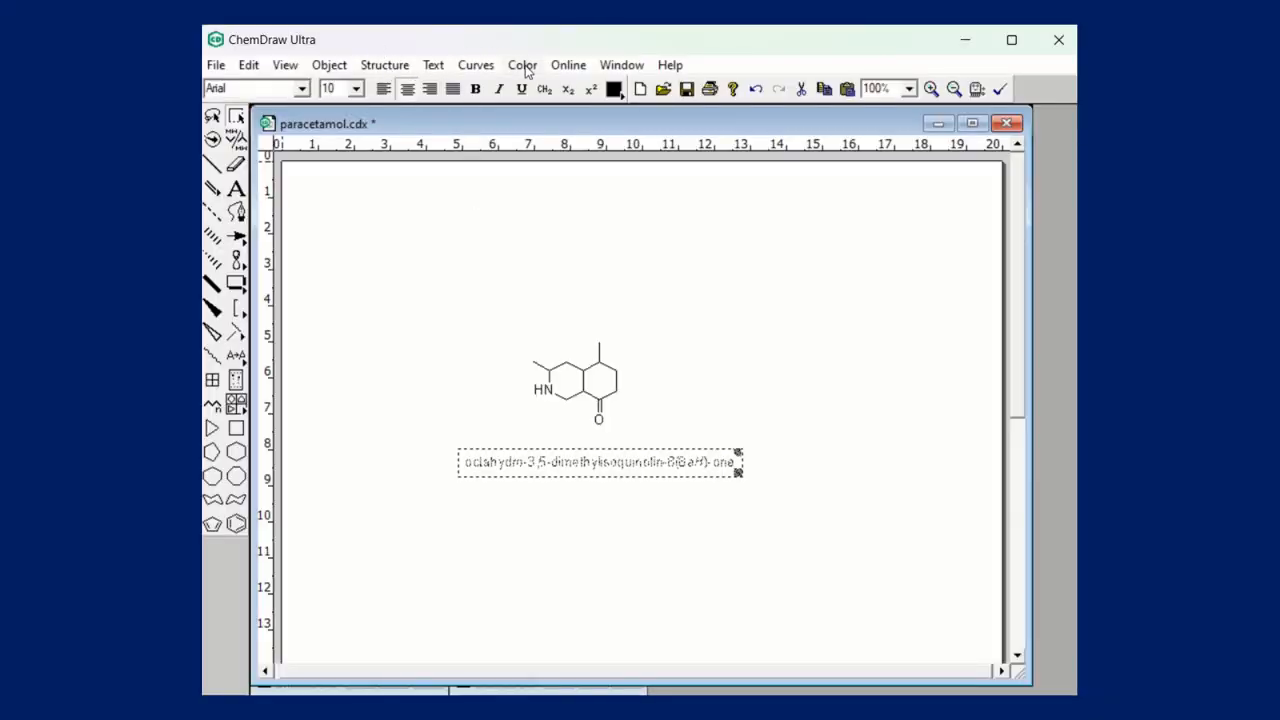
{"action": "left_click", "coordinate": [446, 70]}
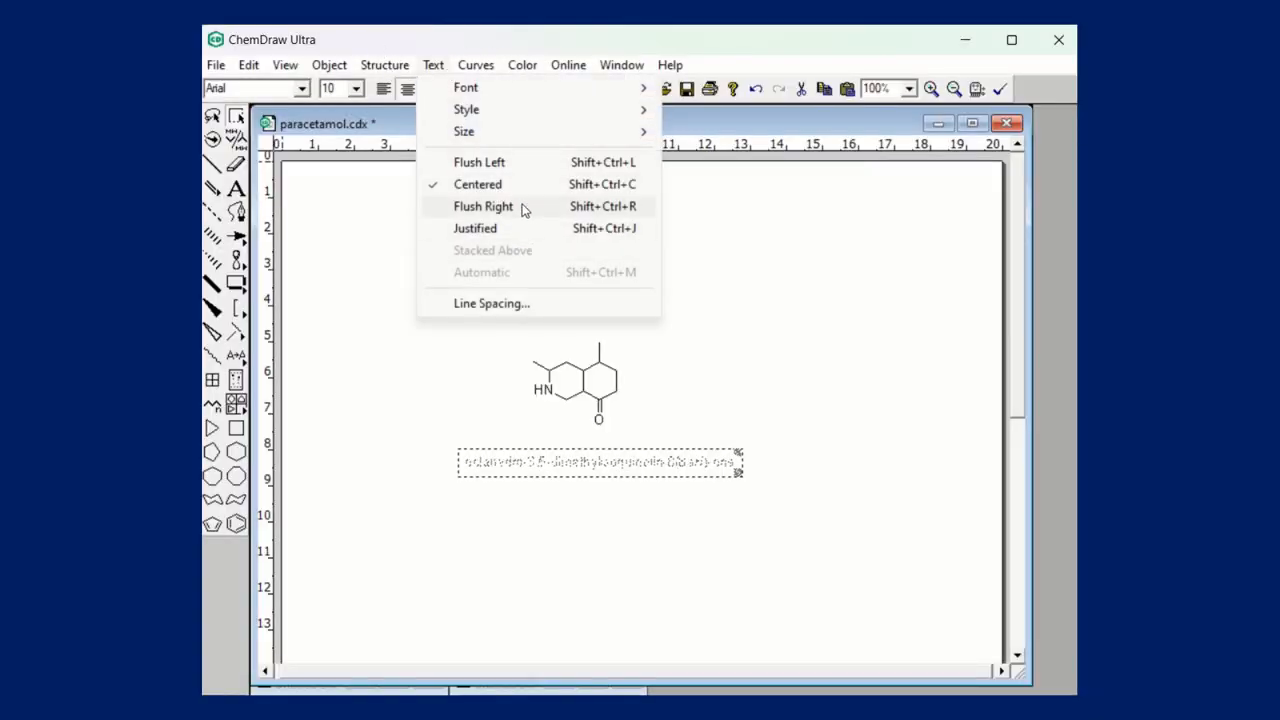
{"action": "mouse_move", "coordinate": [645, 135]}
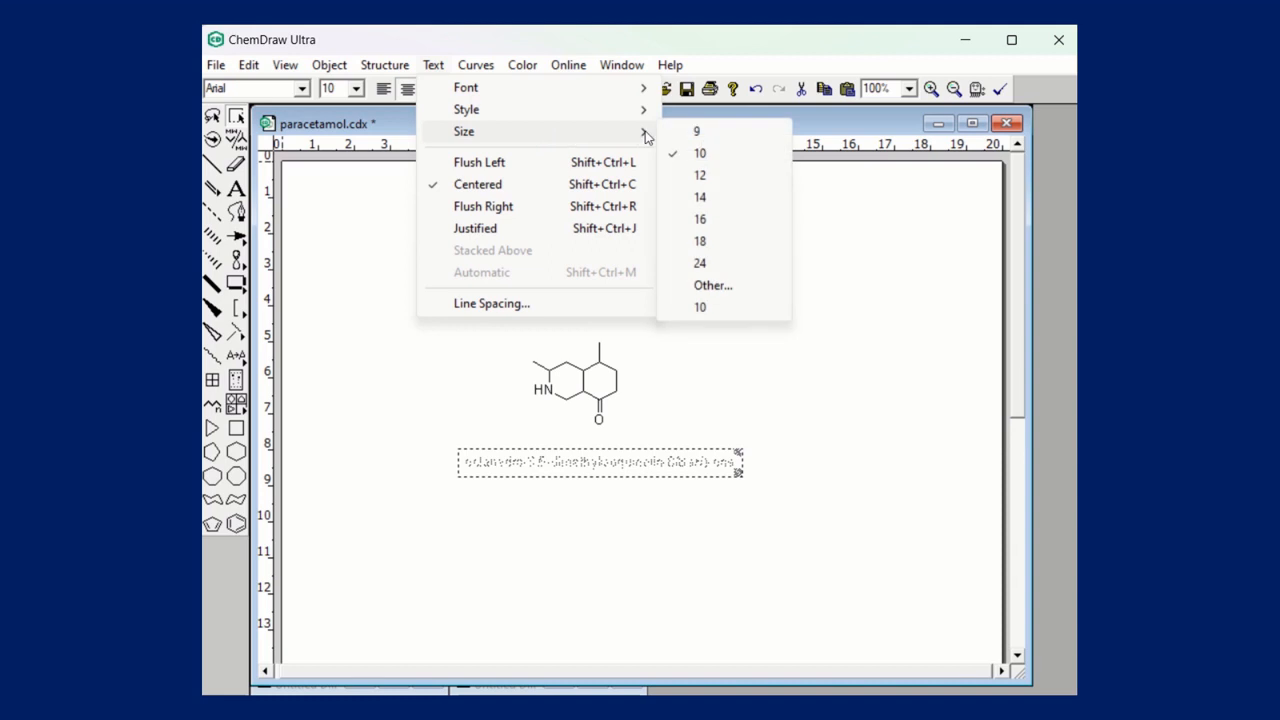
{"action": "left_click", "coordinate": [724, 198]}
{"action": "left_click", "coordinate": [580, 510]}
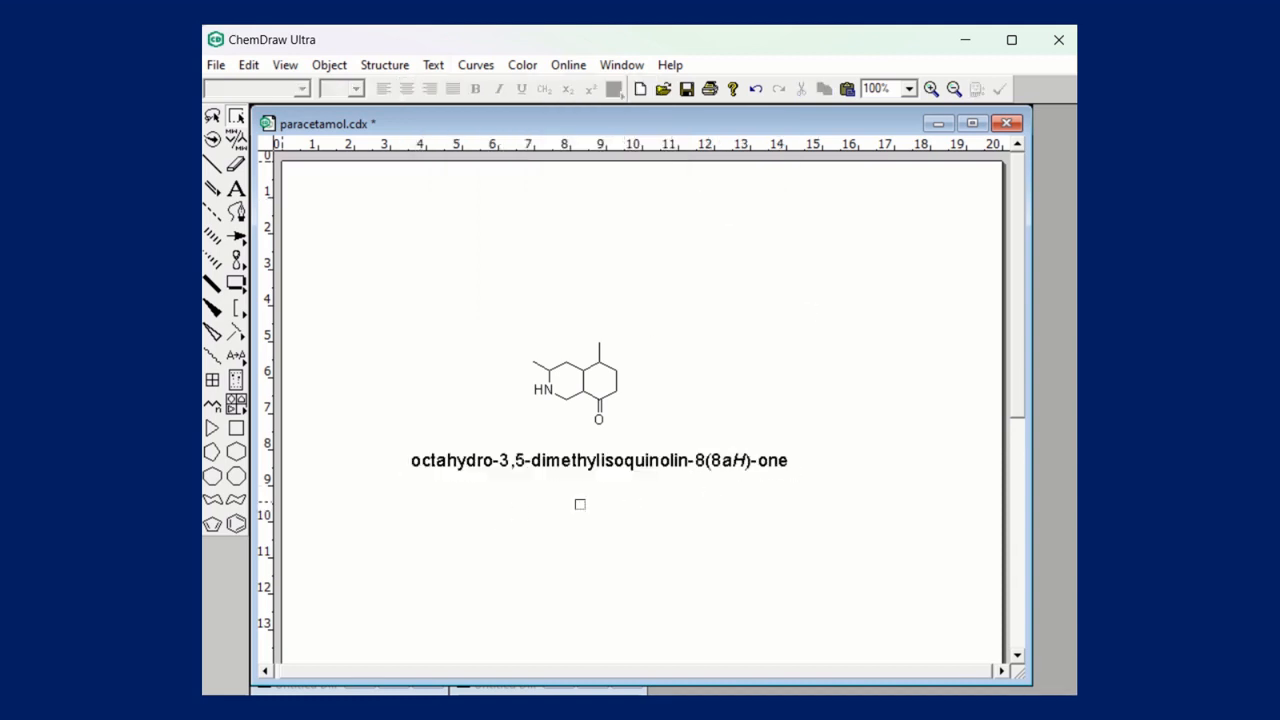
Magnify the document view to 150% and reduce it back to 100%.
{"action": "left_click_drag", "start_coordinate": [491, 324], "coordinate": [665, 437]}
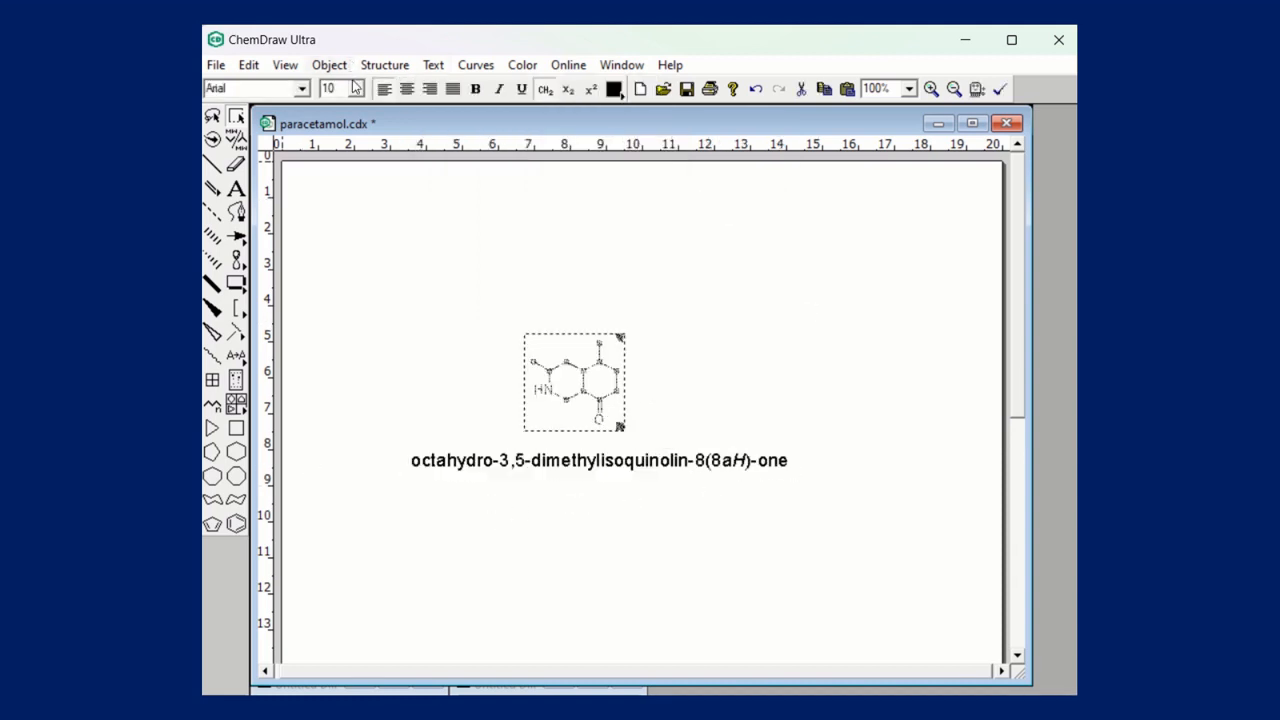
{"action": "left_click", "coordinate": [365, 66]}
{"action": "mouse_move", "coordinate": [325, 65]}
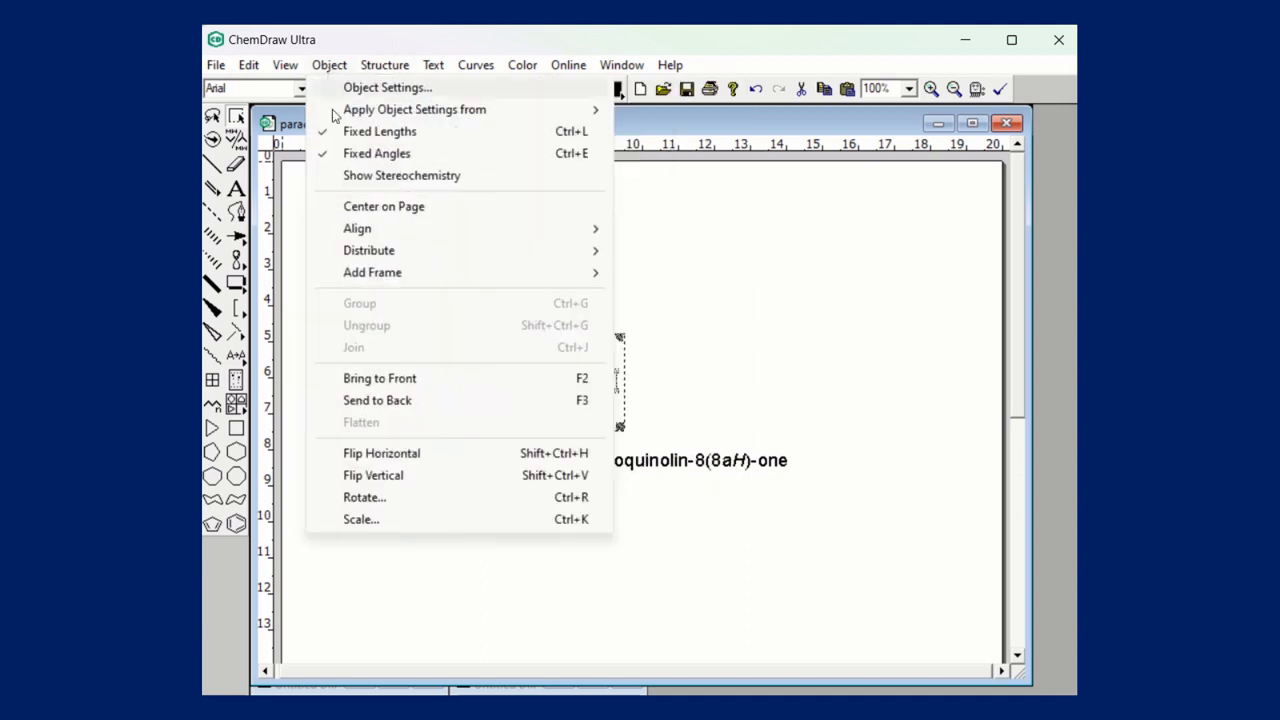
{"action": "mouse_move", "coordinate": [286, 65]}
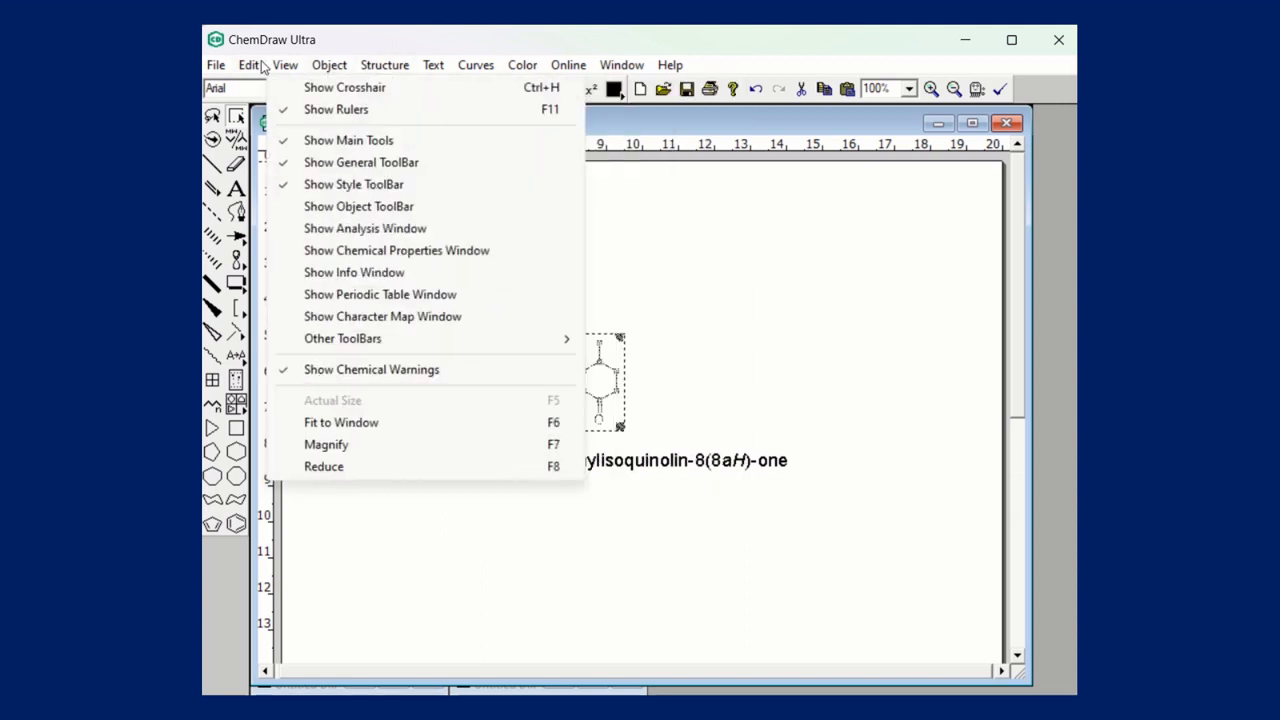
{"action": "left_click", "coordinate": [364, 447]}
{"action": "left_click", "coordinate": [737, 434]}
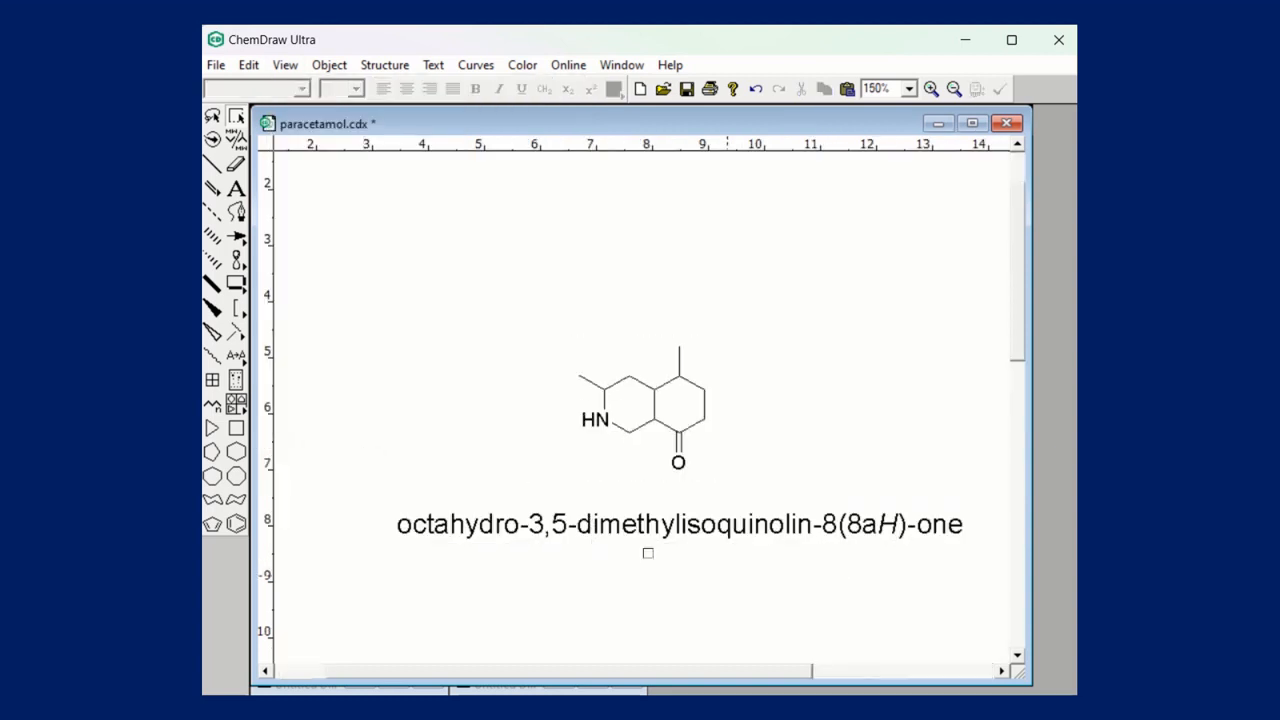
{"action": "left_click", "coordinate": [282, 65]}
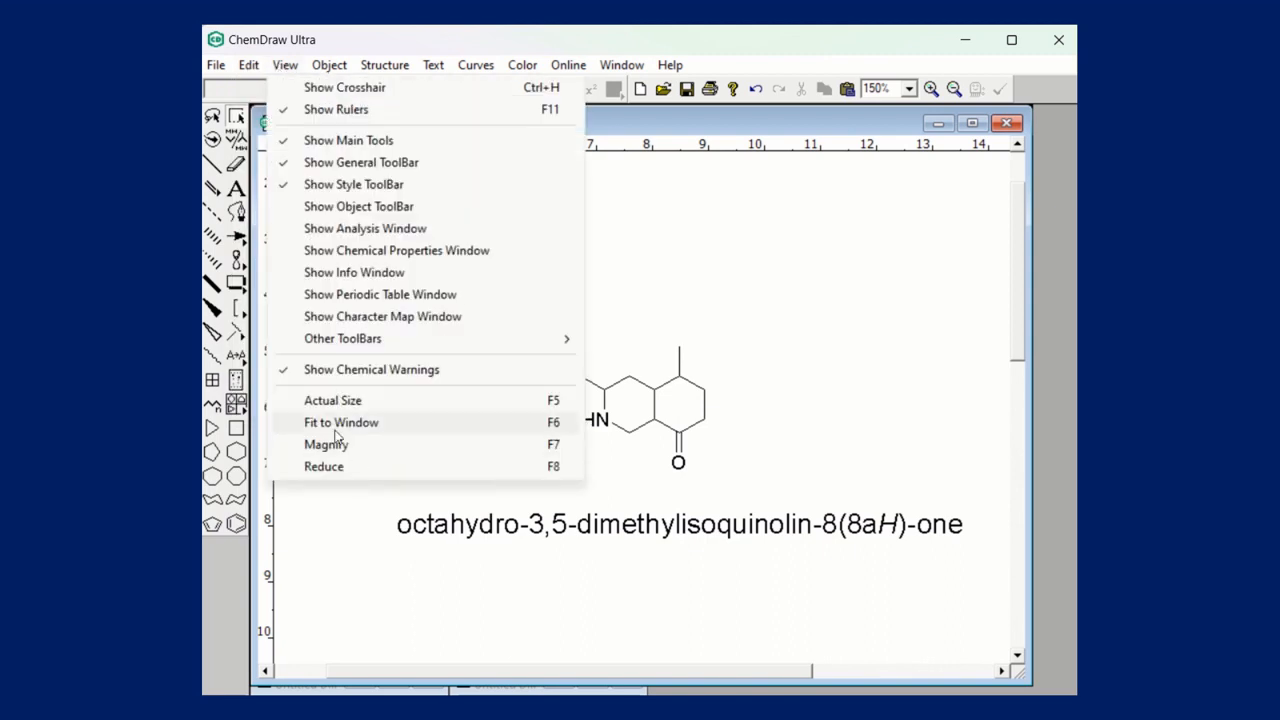
{"action": "left_click", "coordinate": [326, 466]}
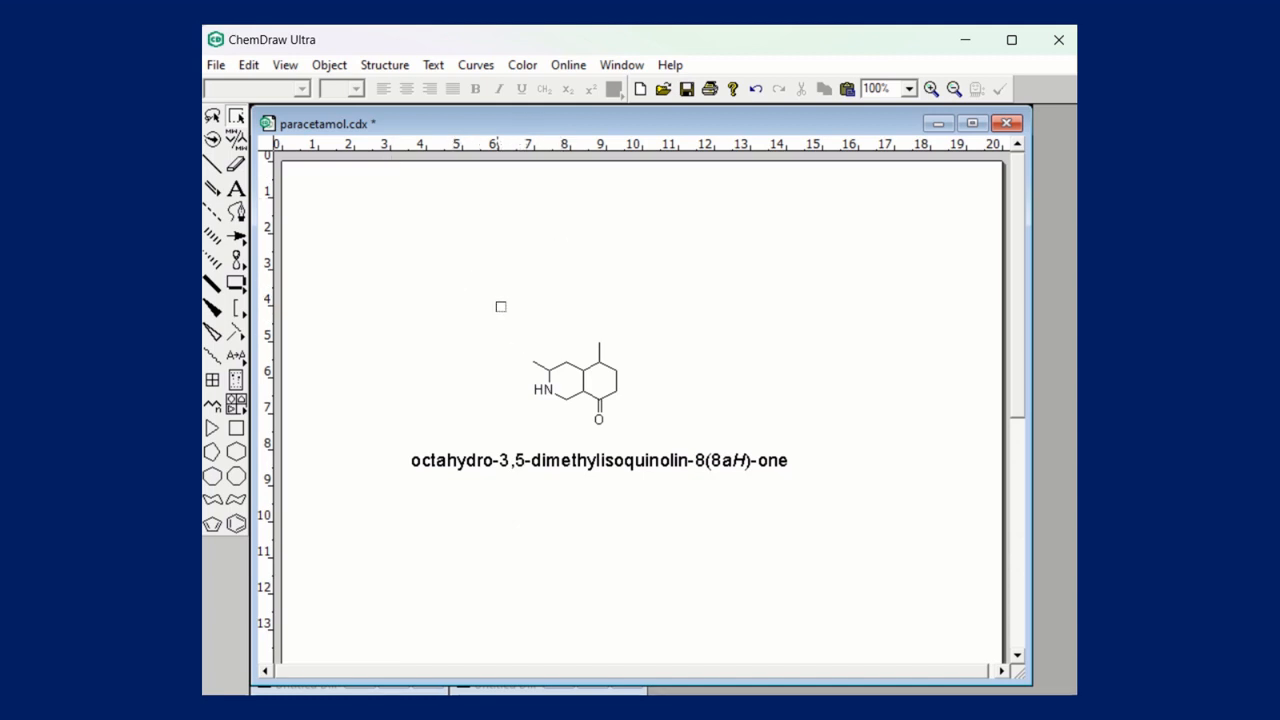
Delete the fused-ring structure and its chemical name from the page.
{"action": "left_click", "coordinate": [334, 68]}
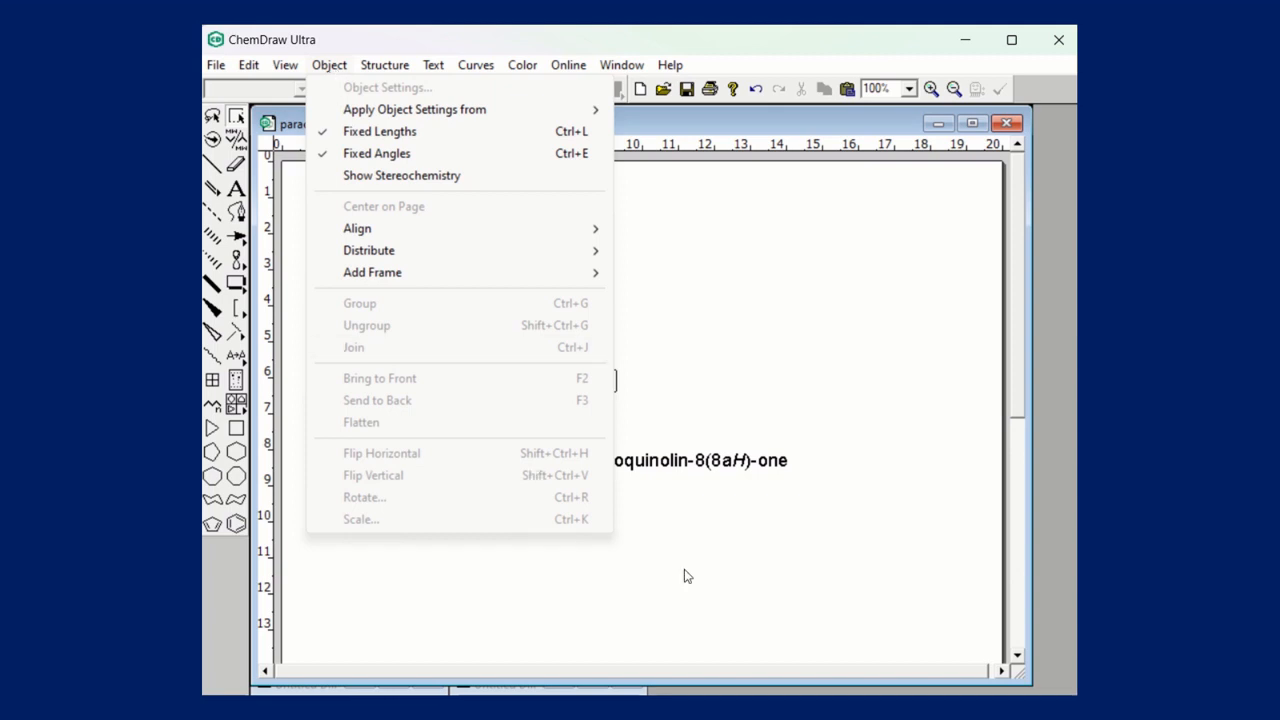
{"action": "left_click", "coordinate": [712, 413]}
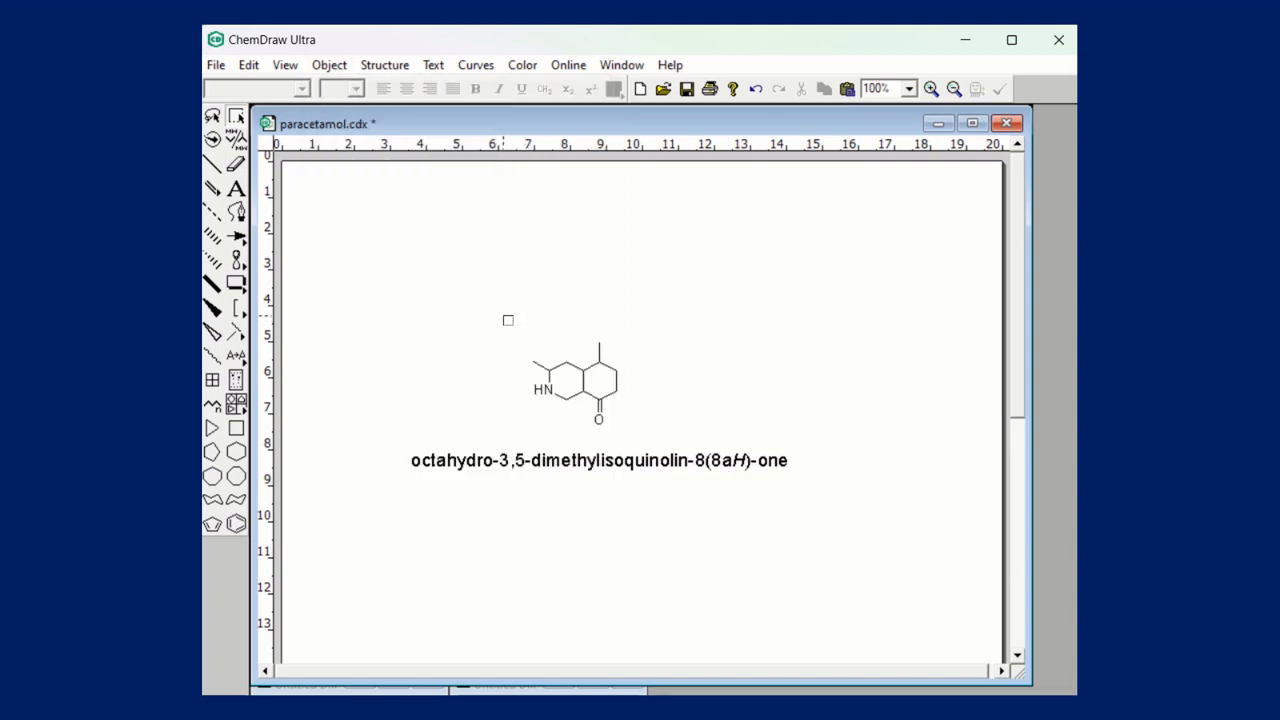
{"action": "left_click_drag", "start_coordinate": [508, 321], "coordinate": [642, 441]}
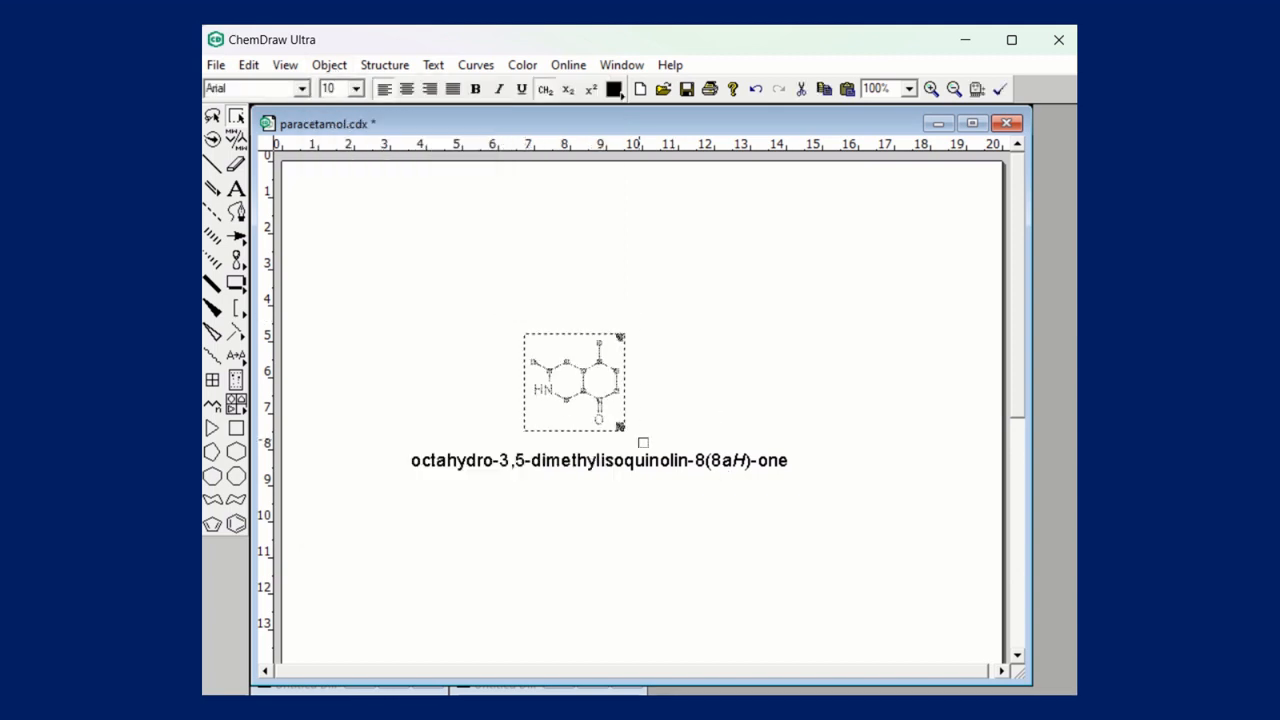
{"action": "key", "text": "Delete"}
{"action": "left_click_drag", "start_coordinate": [393, 434], "coordinate": [795, 499]}
{"action": "key", "text": "Delete"}
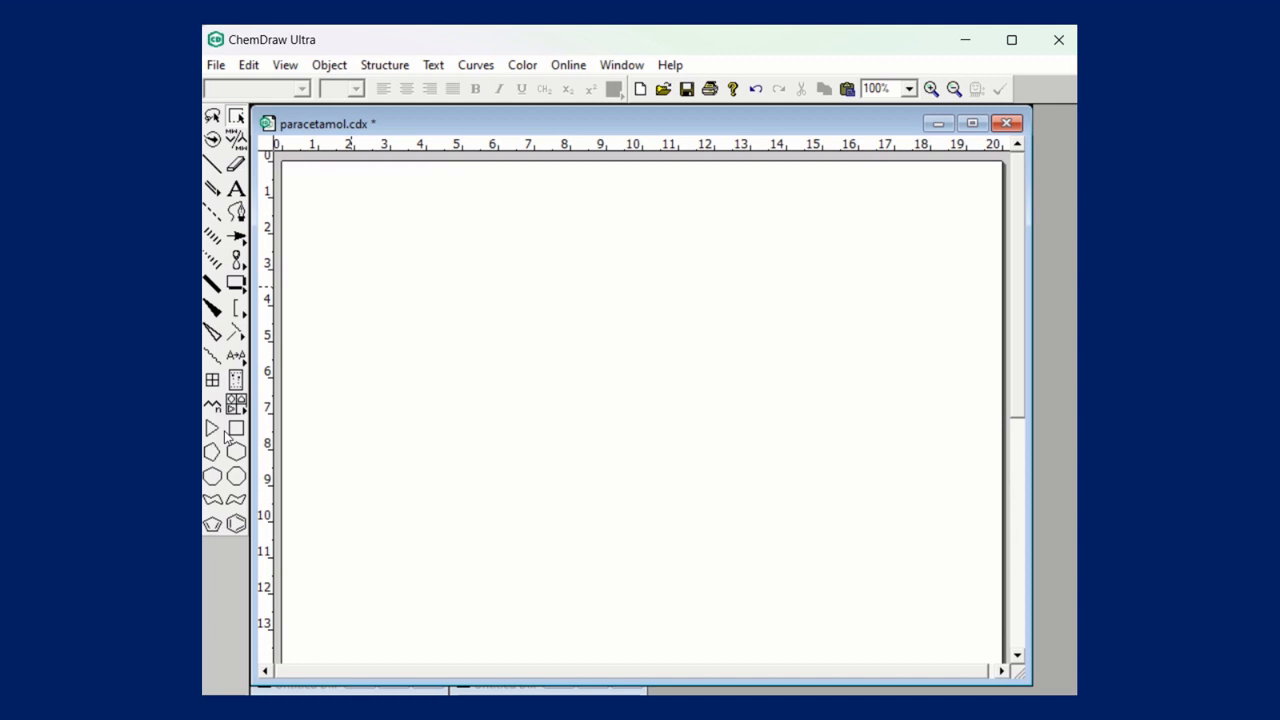
Draw a benzene ring near the page's upper-left area and place a dagger symbol just to its right.
{"action": "left_click", "coordinate": [237, 524]}
{"action": "left_click", "coordinate": [380, 347]}
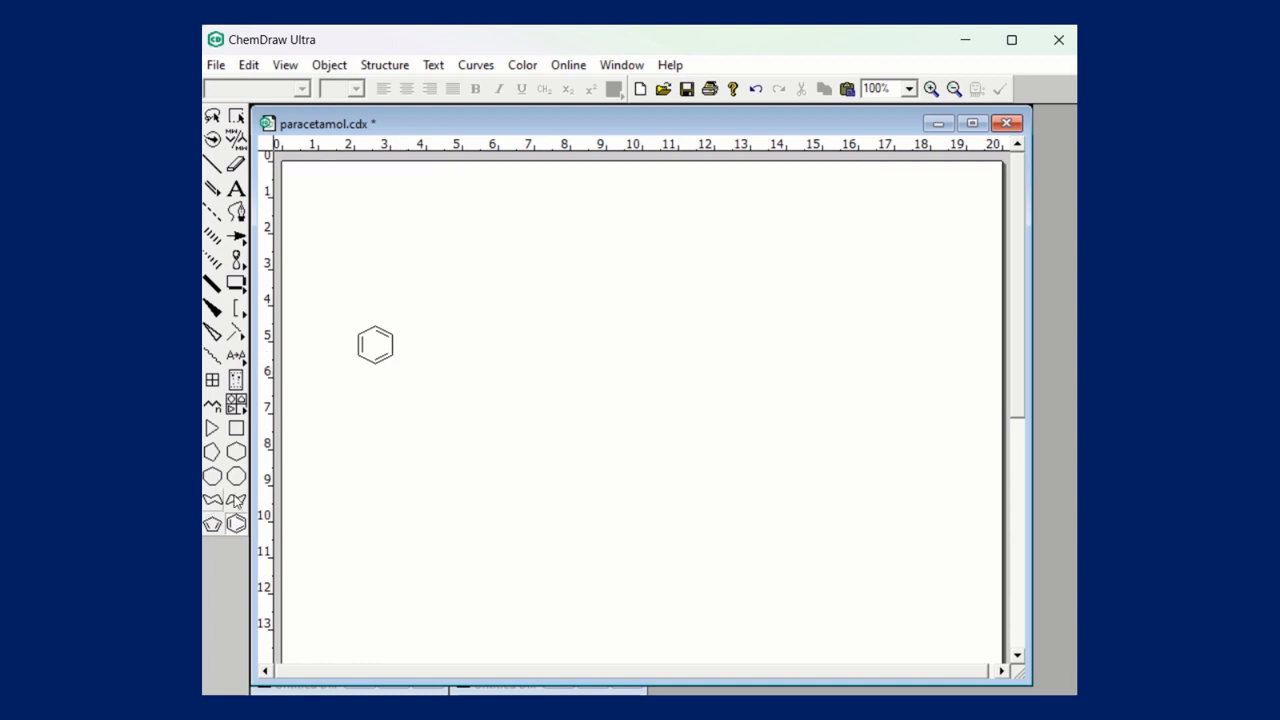
{"action": "left_click", "coordinate": [245, 362]}
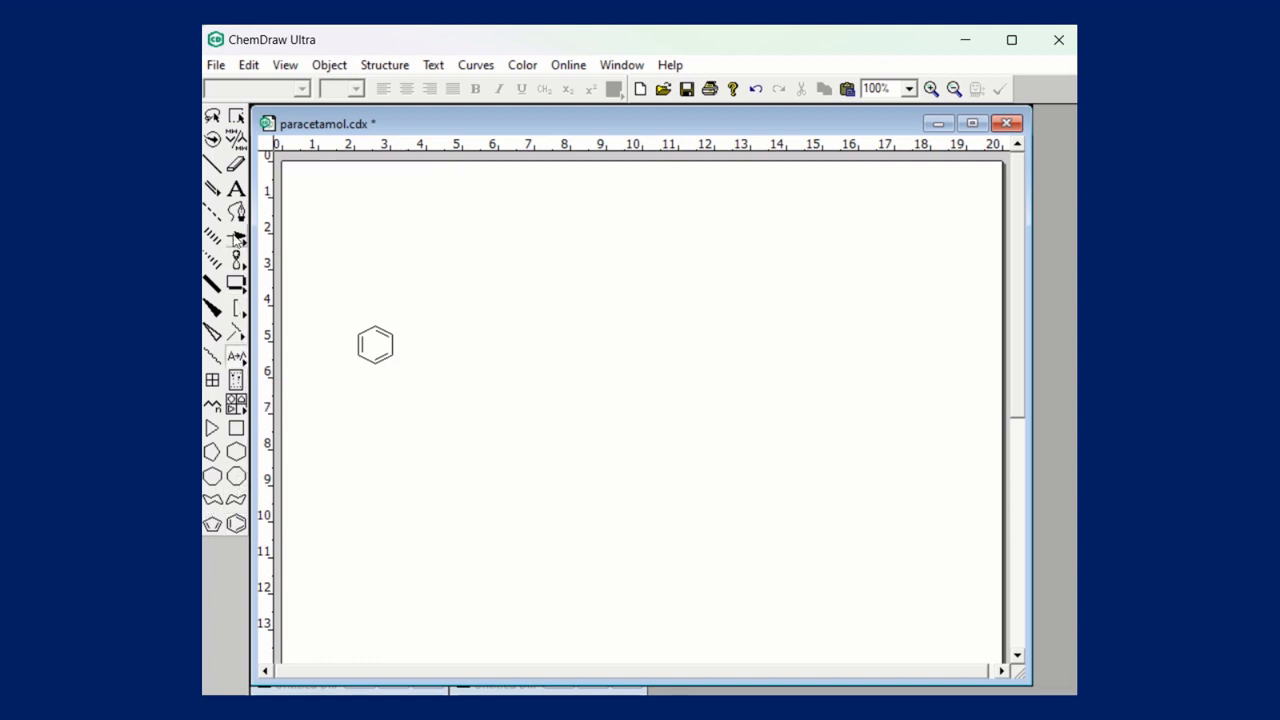
{"action": "left_click", "coordinate": [239, 405]}
{"action": "left_click", "coordinate": [214, 406]}
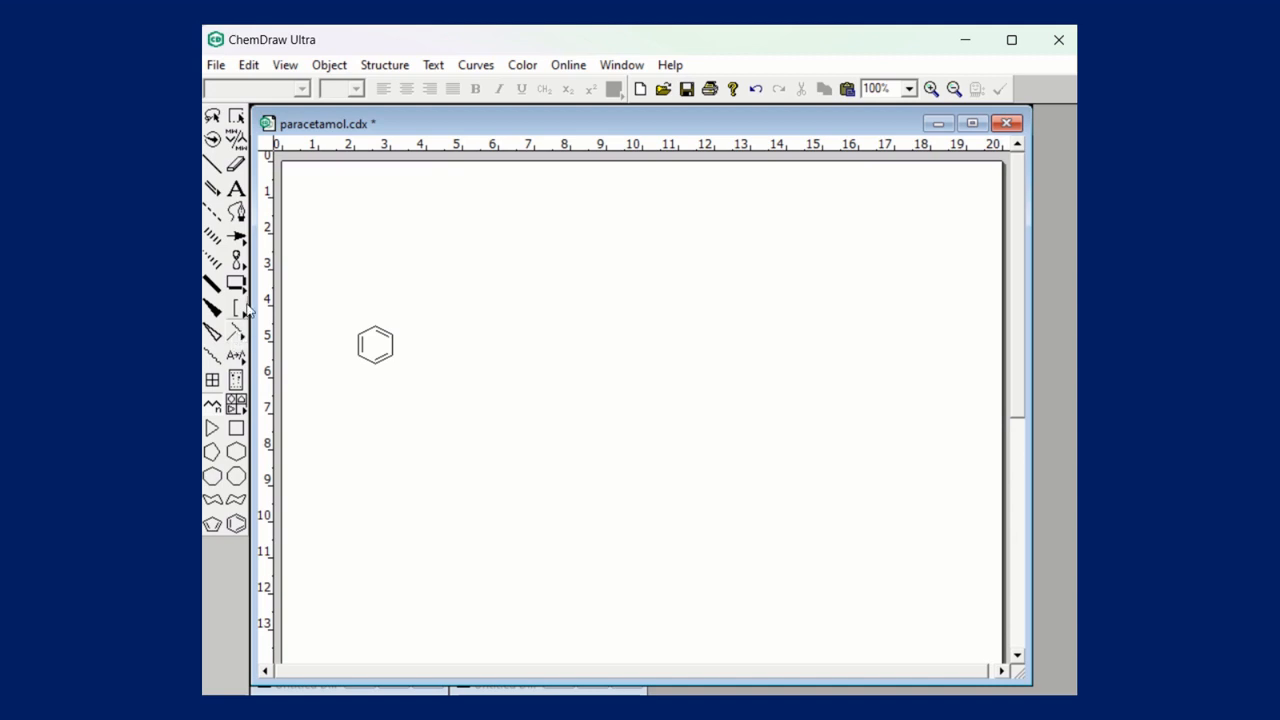
{"action": "left_click", "coordinate": [236, 189]}
{"action": "left_click_drag", "start_coordinate": [238, 238], "coordinate": [251, 249]}
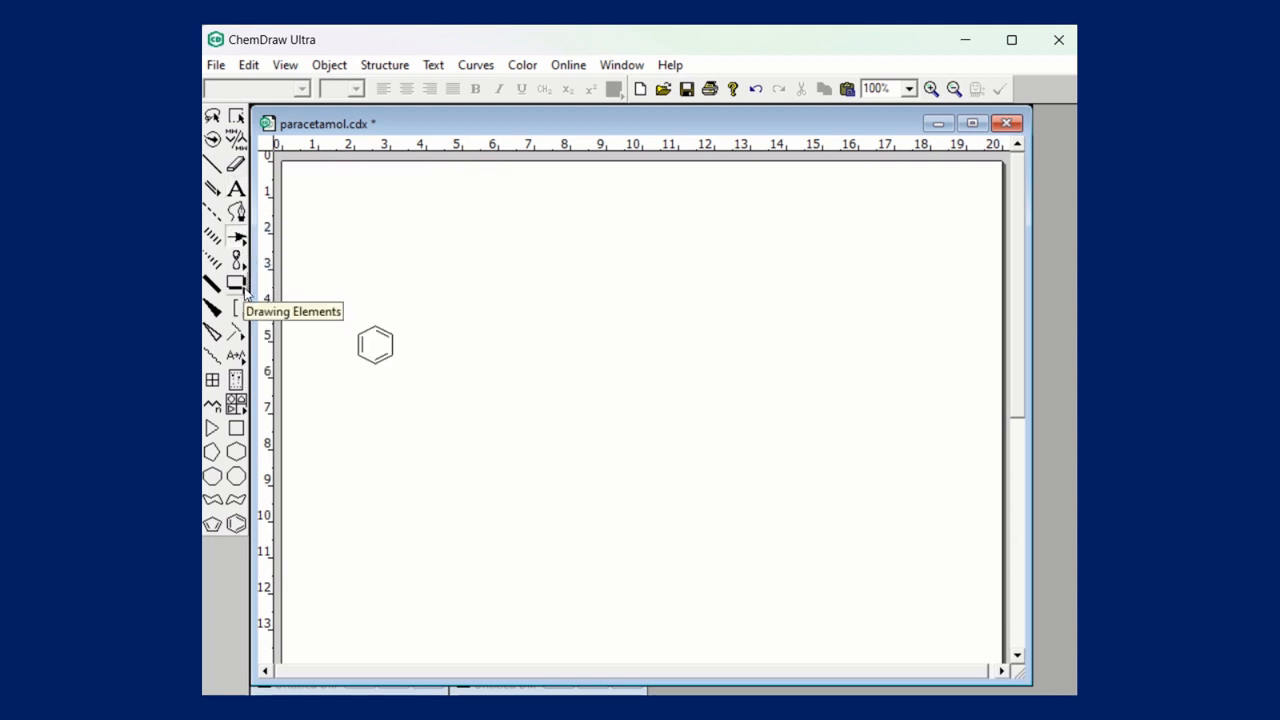
{"action": "left_click_drag", "start_coordinate": [238, 309], "coordinate": [336, 346]}
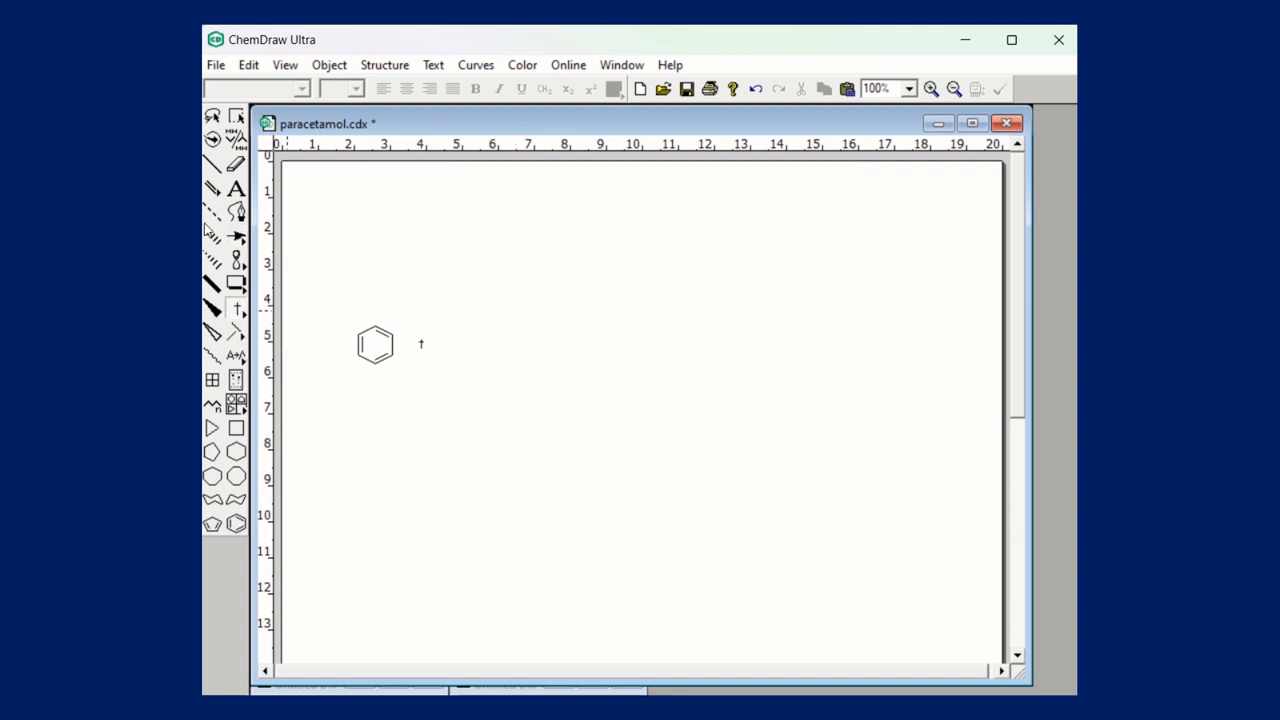
Add a cyclohexane ring to the right of the dagger symbol and draw a horizontal reaction arrow after it.
{"action": "left_click", "coordinate": [240, 452]}
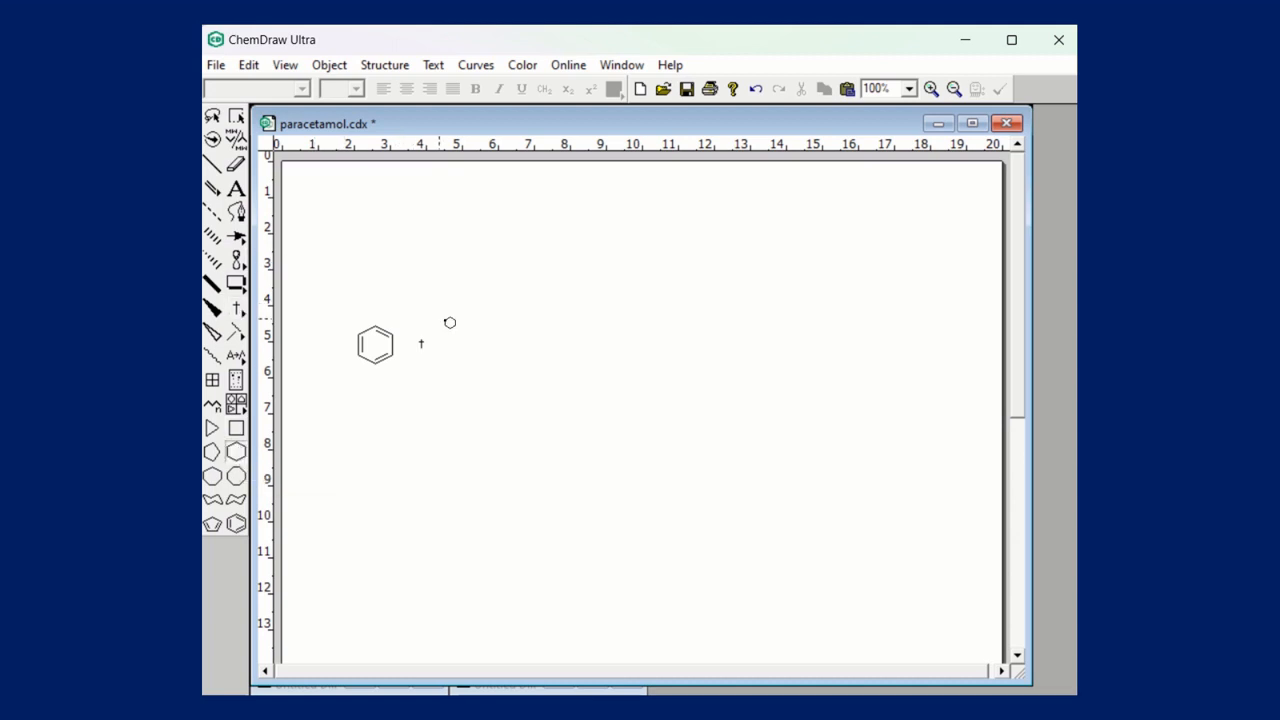
{"action": "left_click", "coordinate": [459, 343]}
{"action": "left_click", "coordinate": [237, 236]}
{"action": "left_click", "coordinate": [285, 250]}
{"action": "left_click_drag", "start_coordinate": [488, 334], "coordinate": [577, 332]}
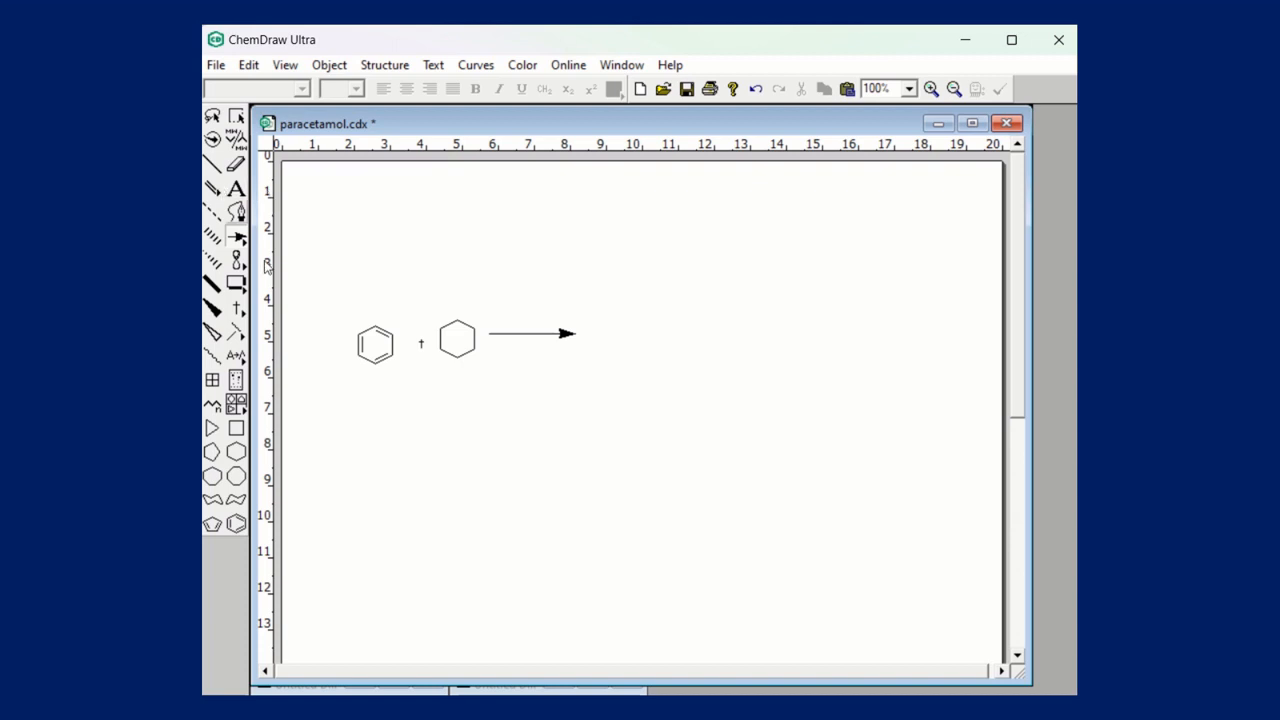
Draw the product after the reaction arrow as a benzene ring with a cyclohexane ring fused to its right side.
{"action": "left_click", "coordinate": [236, 523]}
{"action": "left_click", "coordinate": [605, 334]}
{"action": "left_click", "coordinate": [236, 451]}
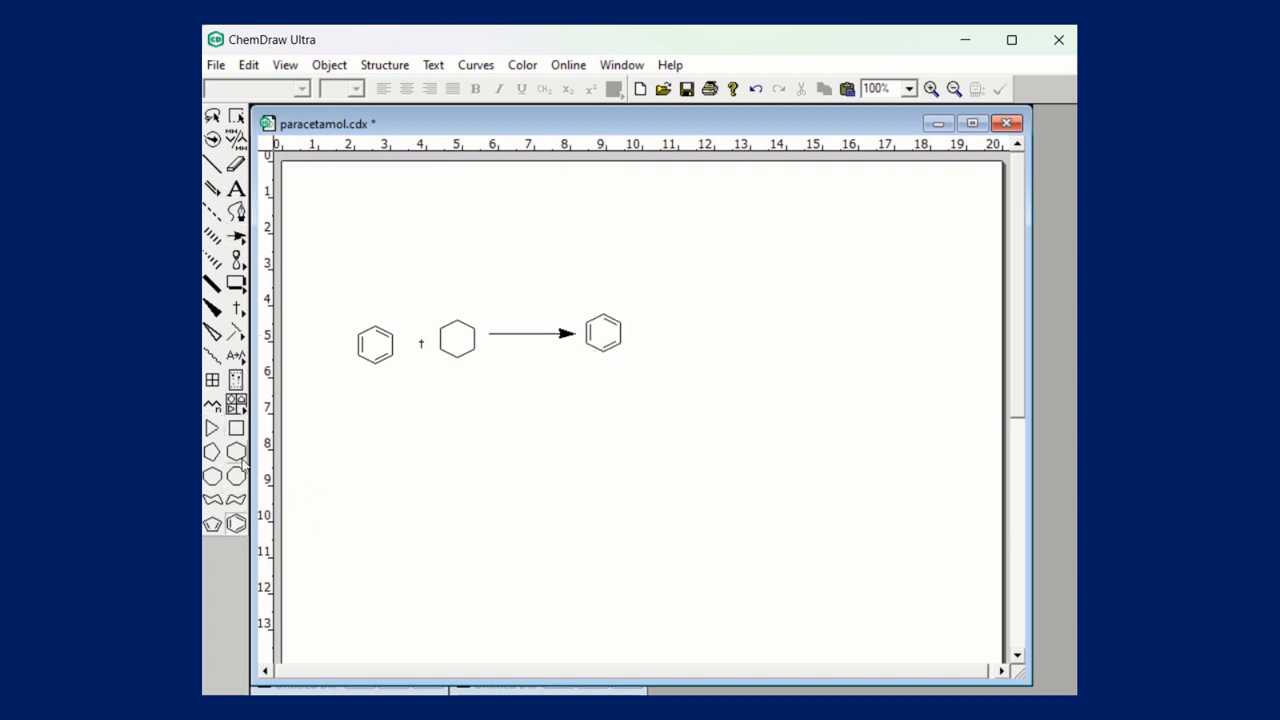
{"action": "left_click", "coordinate": [619, 334]}
Draw a shadowed rectangle enclosing the whole reaction scheme.
{"action": "left_click", "coordinate": [241, 290]}
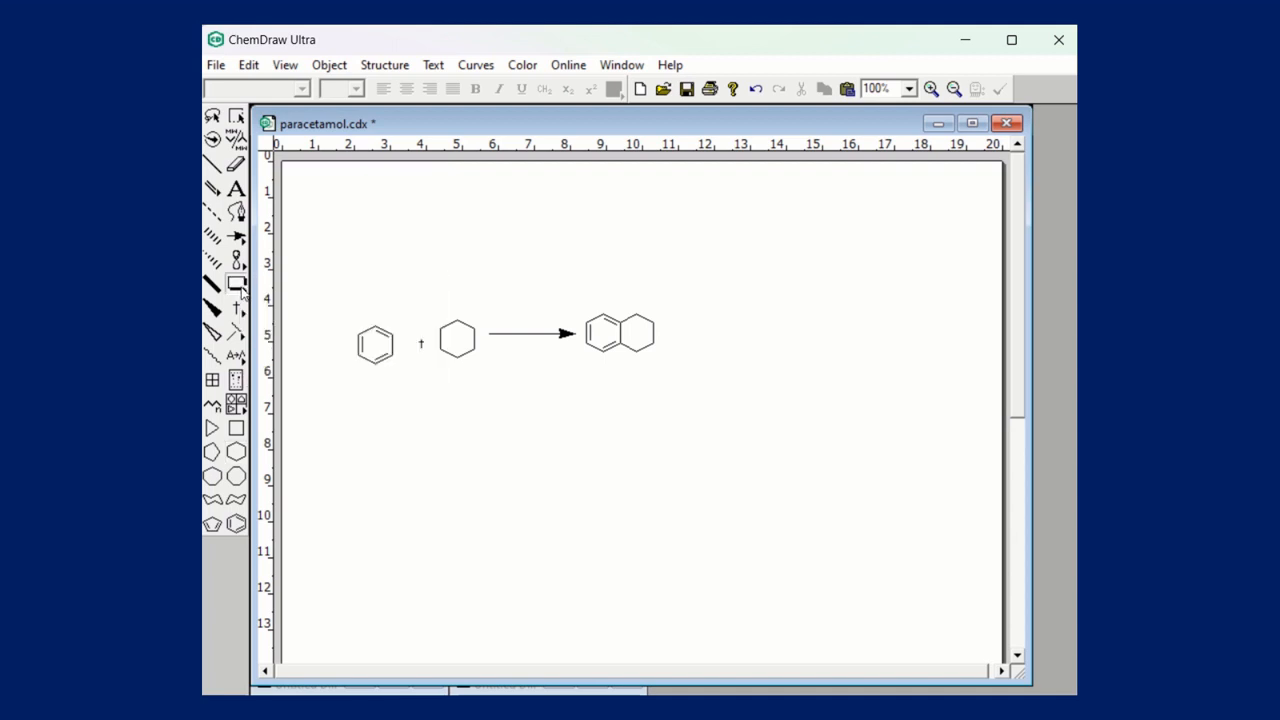
{"action": "left_click", "coordinate": [241, 290]}
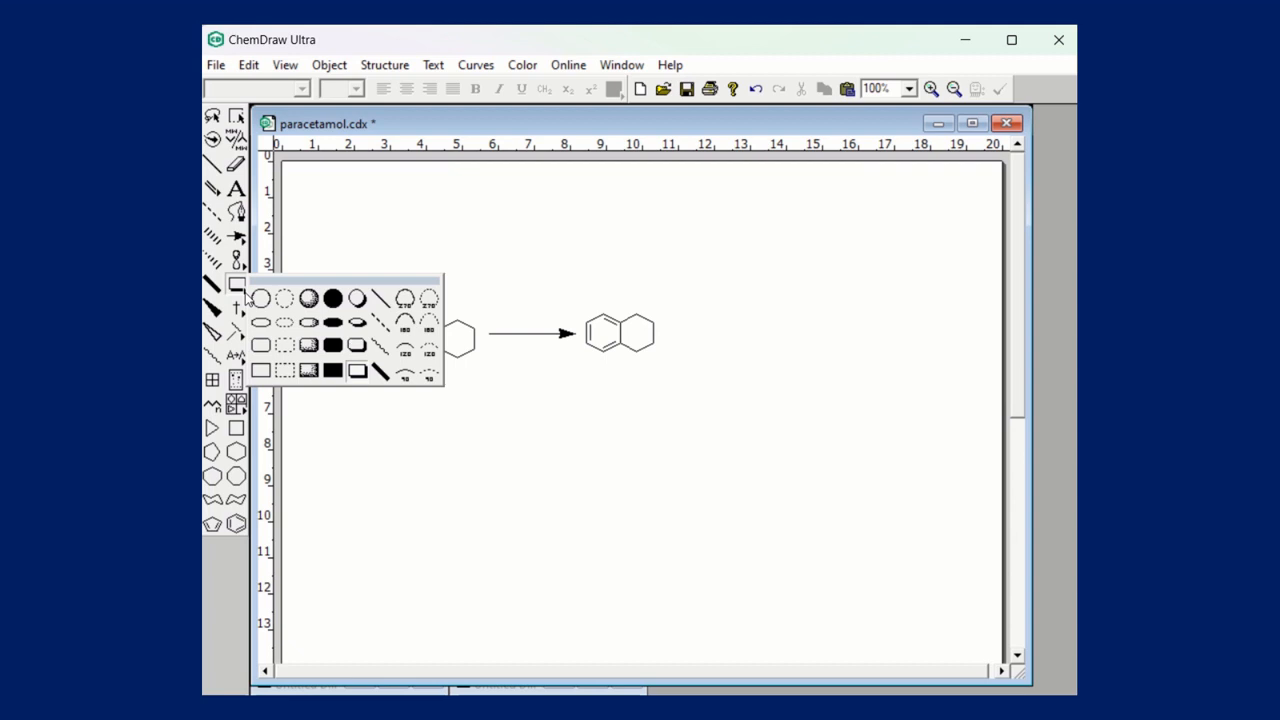
{"action": "left_click", "coordinate": [357, 371]}
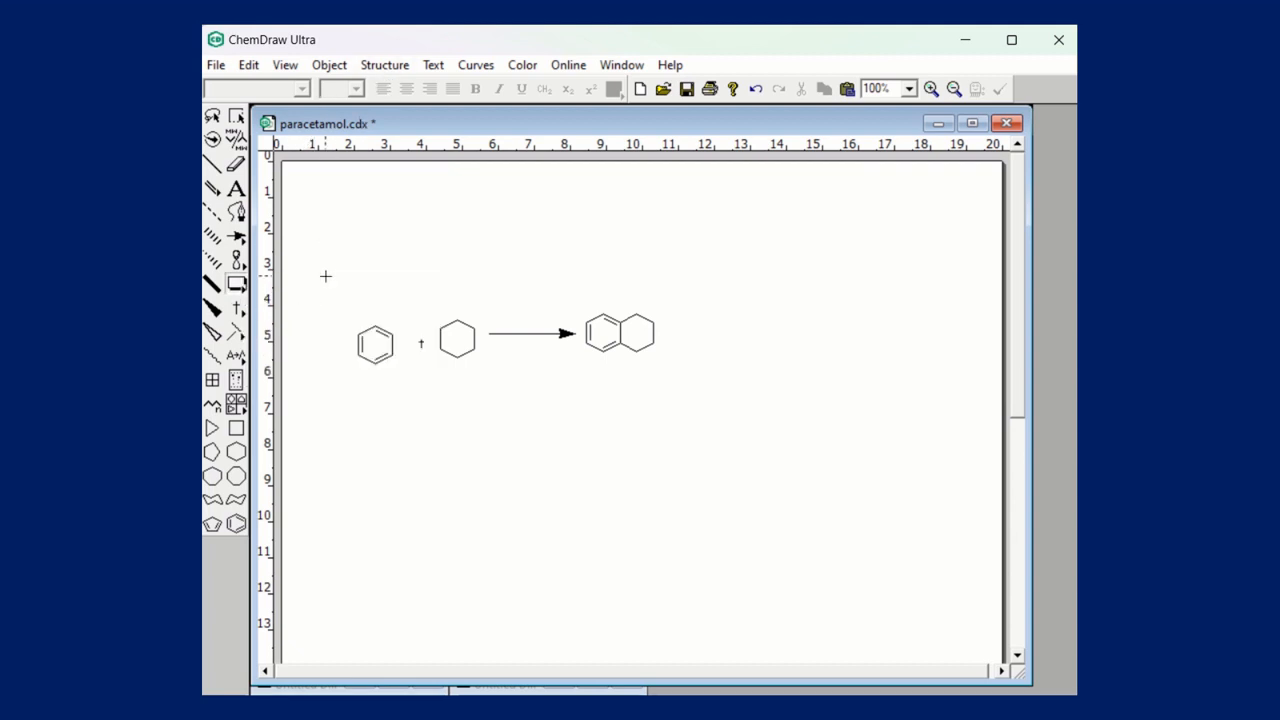
{"action": "left_click_drag", "start_coordinate": [325, 276], "coordinate": [705, 405]}
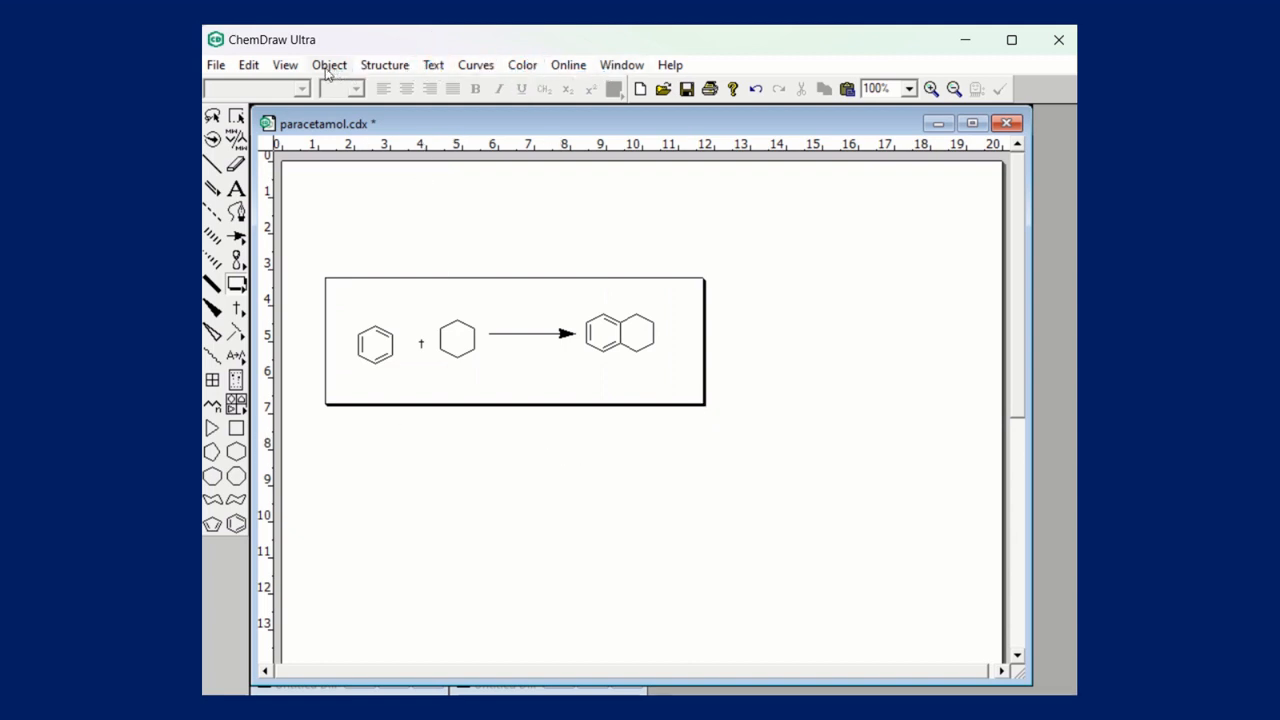
{"action": "left_click", "coordinate": [408, 72]}
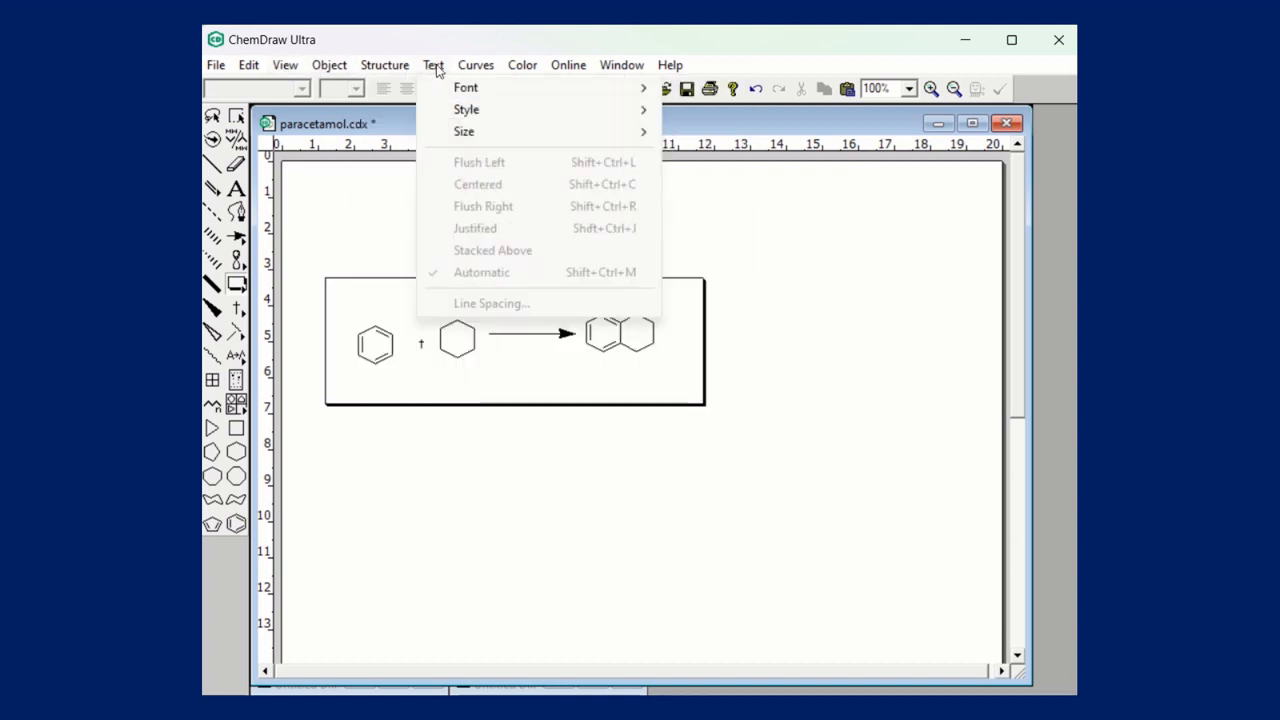
{"action": "mouse_move", "coordinate": [584, 76]}
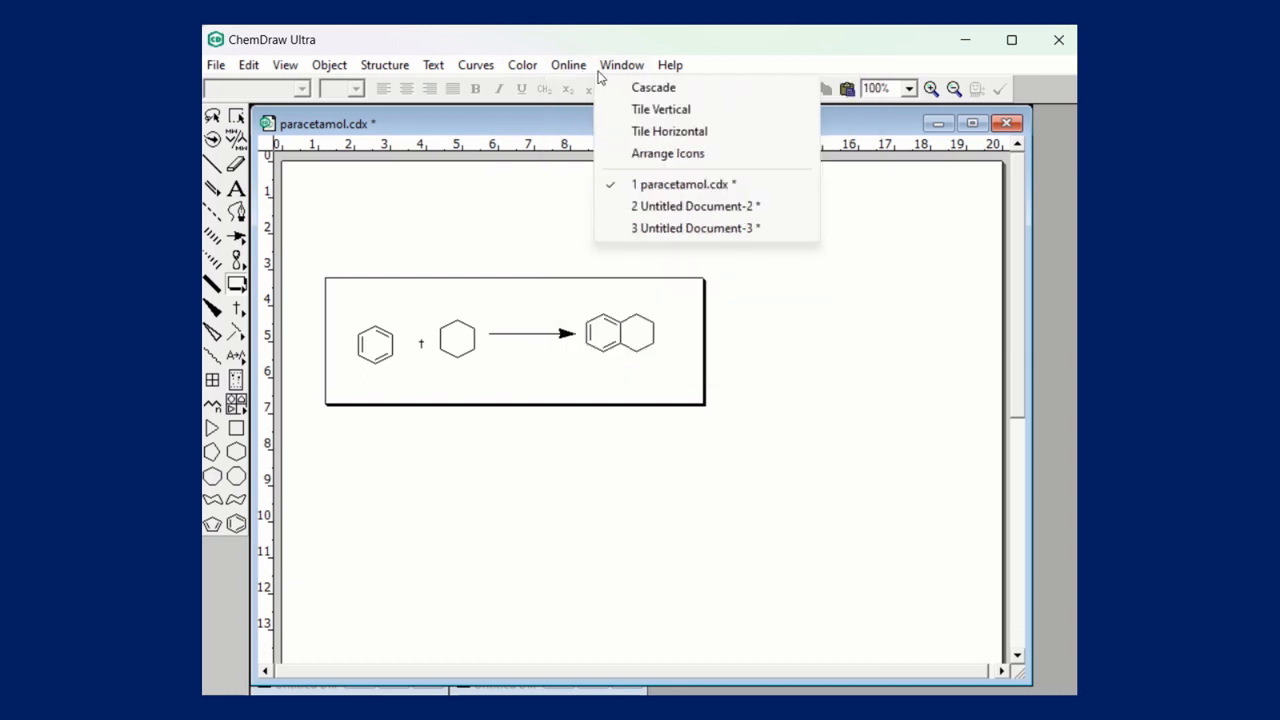
{"action": "left_click", "coordinate": [506, 207]}
Try a larger shadowed rectangle around the boxed reaction and a plain rectangle below it, and undo both.
{"action": "left_click_drag", "start_coordinate": [311, 269], "coordinate": [767, 416]}
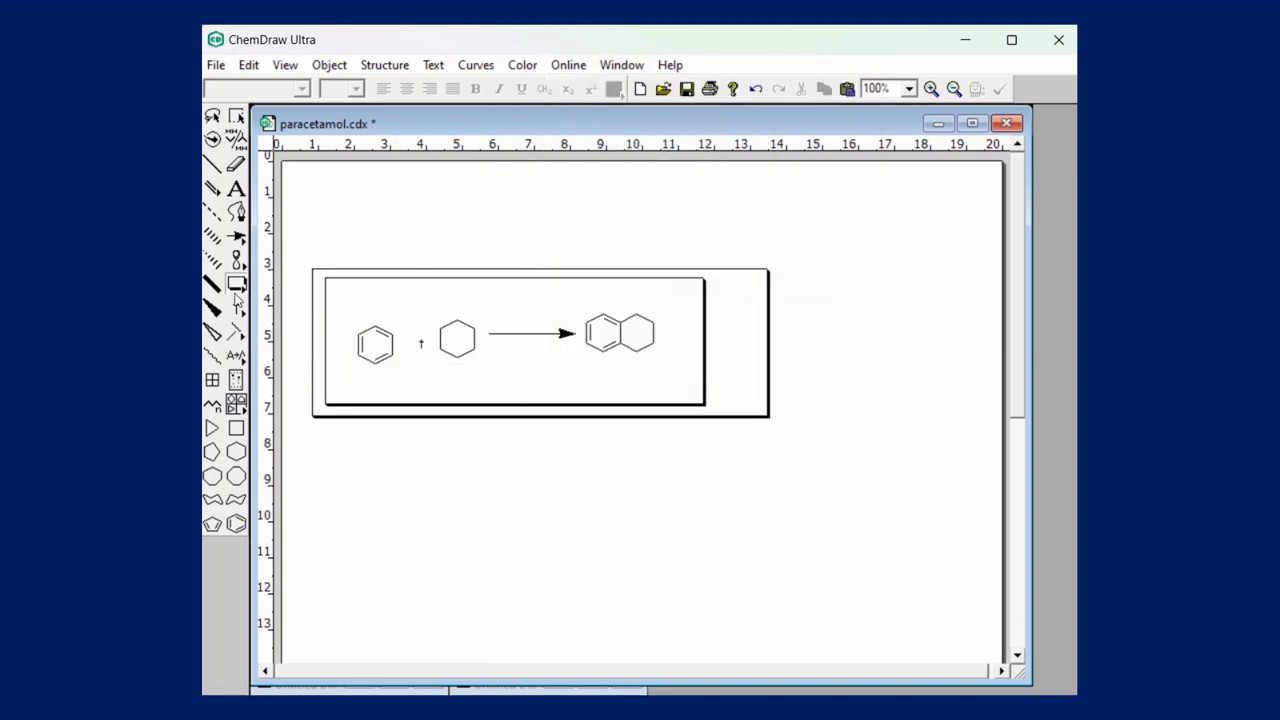
{"action": "left_click", "coordinate": [244, 289]}
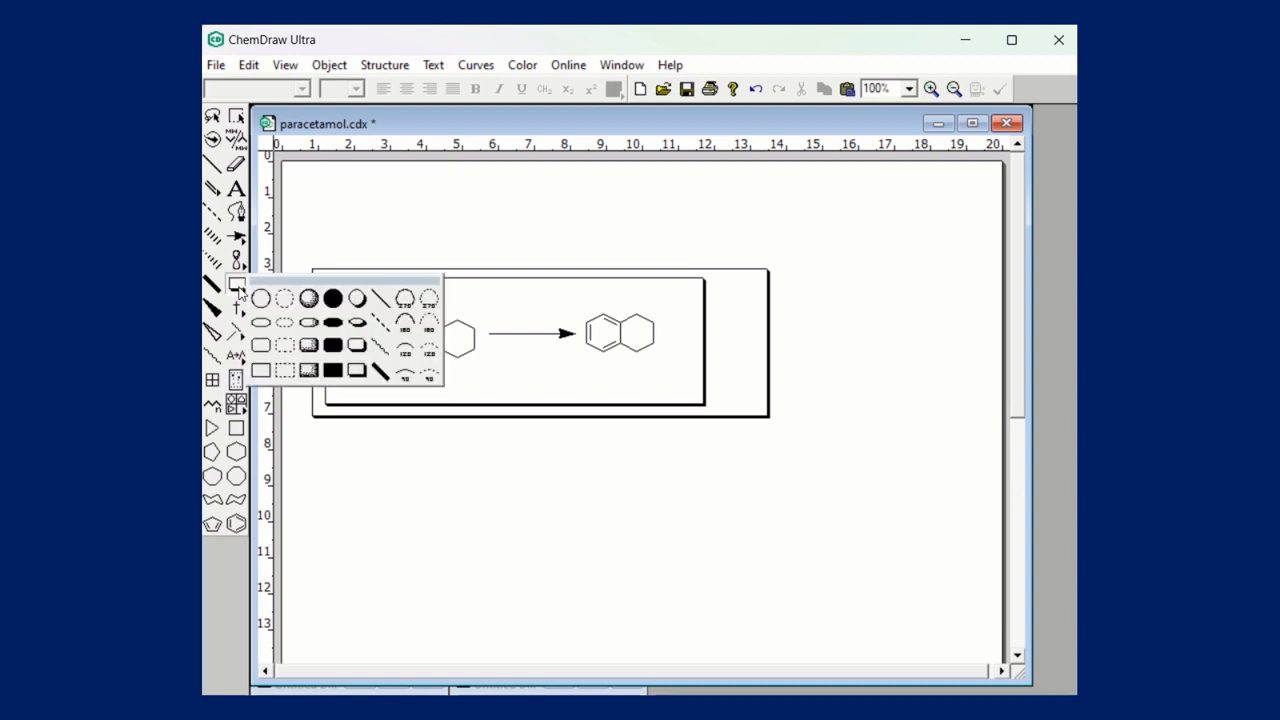
{"action": "left_click", "coordinate": [248, 287]}
{"action": "left_click", "coordinate": [260, 370]}
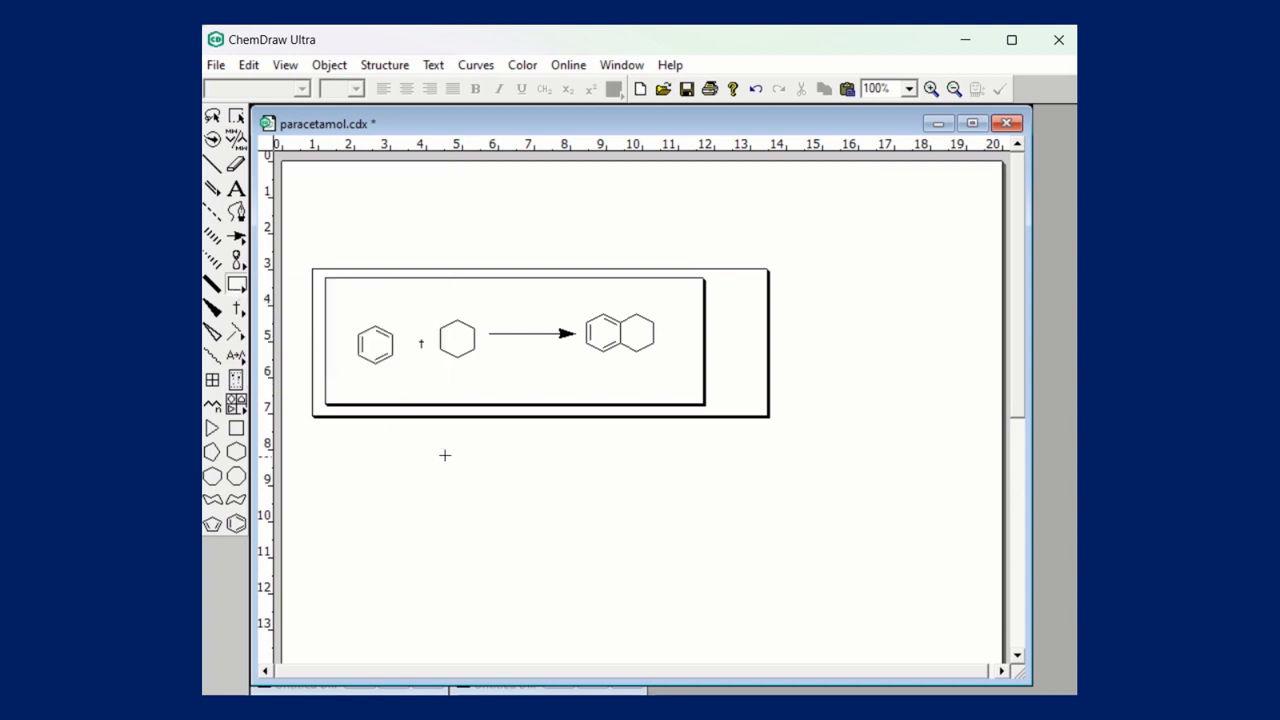
{"action": "left_click_drag", "start_coordinate": [443, 456], "coordinate": [811, 593]}
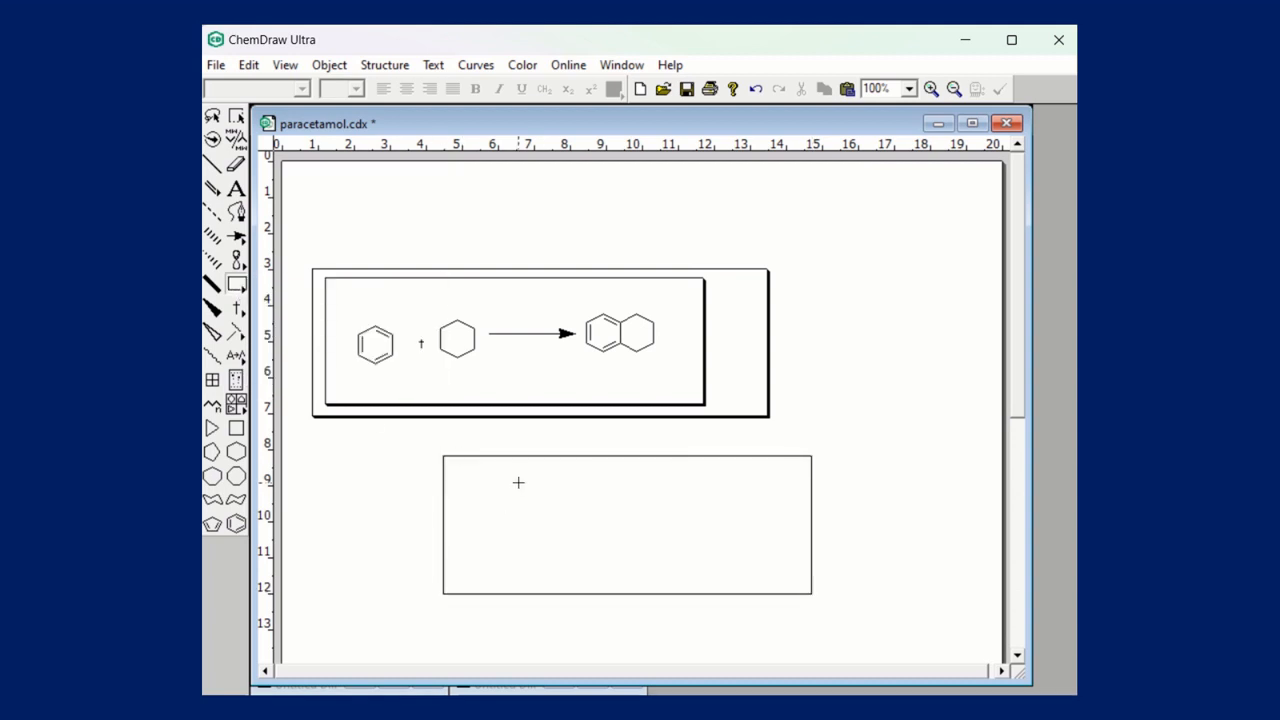
{"action": "key", "text": "ctrl+z"}
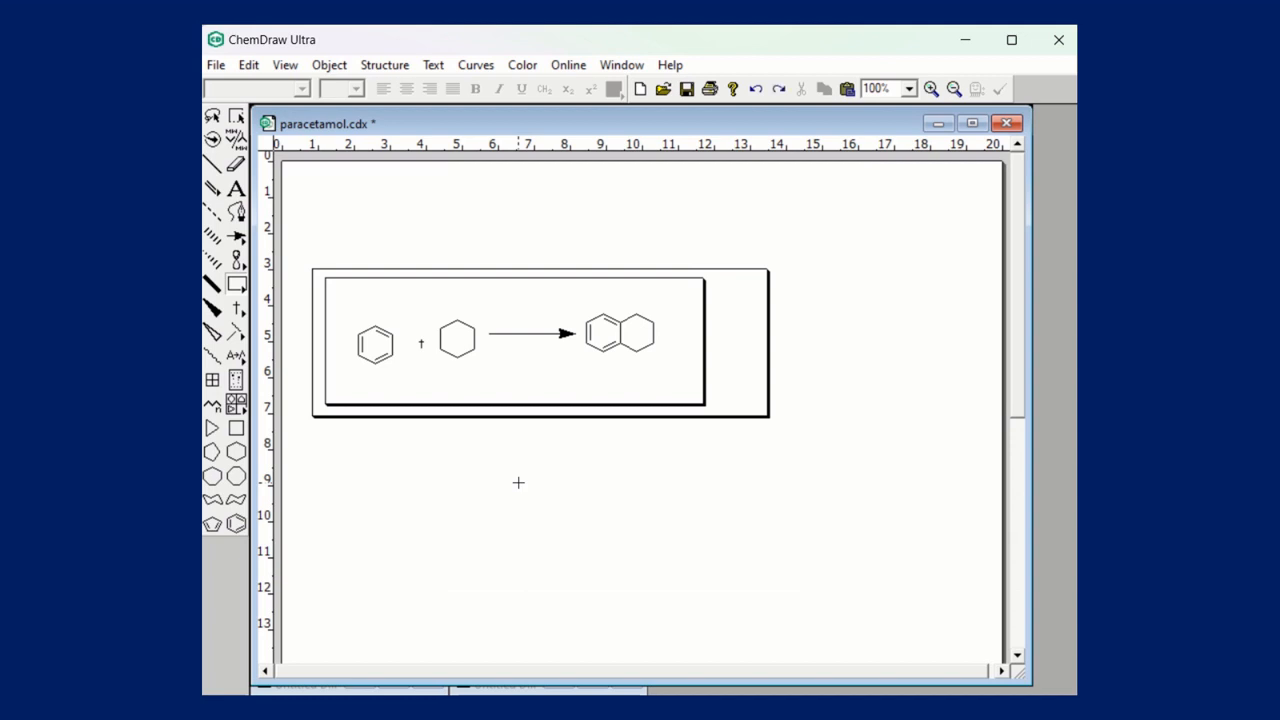
{"action": "key", "text": "ctrl+z"}
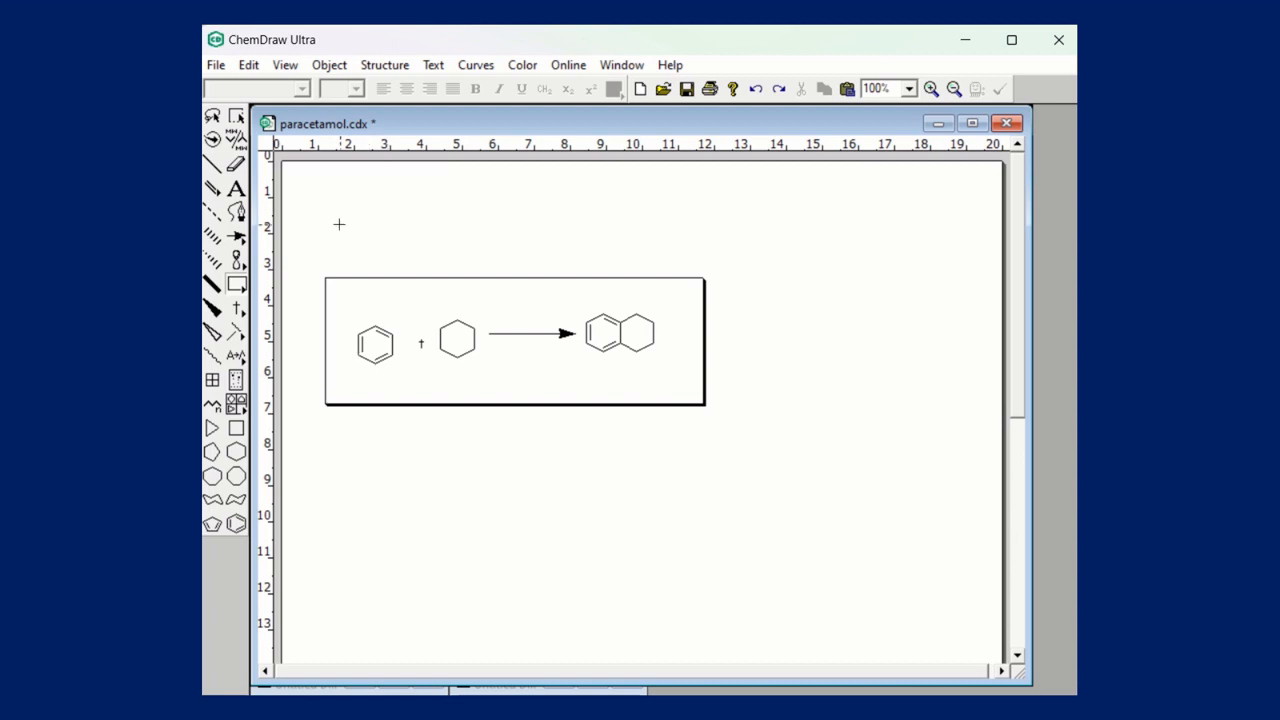
Undo the shadowed rectangle drawn around the reaction scheme.
{"action": "left_click", "coordinate": [236, 403]}
{"action": "left_click", "coordinate": [333, 65]}
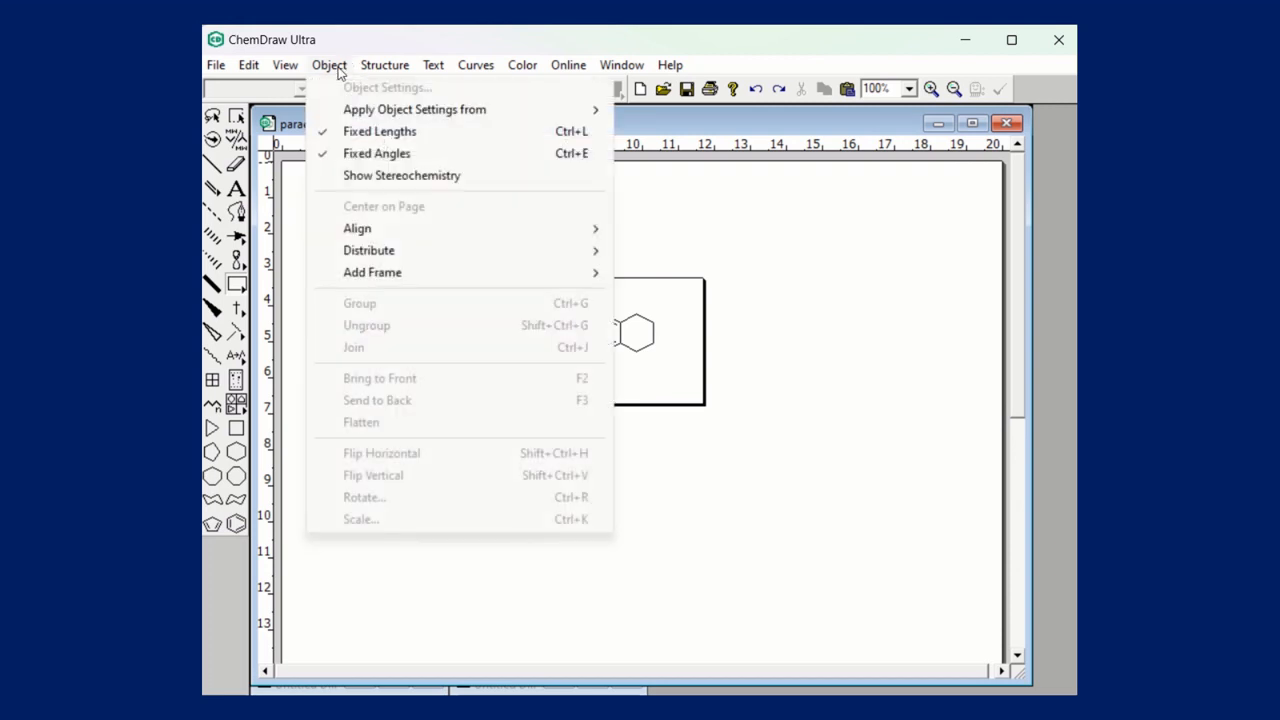
{"action": "mouse_move", "coordinate": [404, 281]}
{"action": "left_click", "coordinate": [800, 360]}
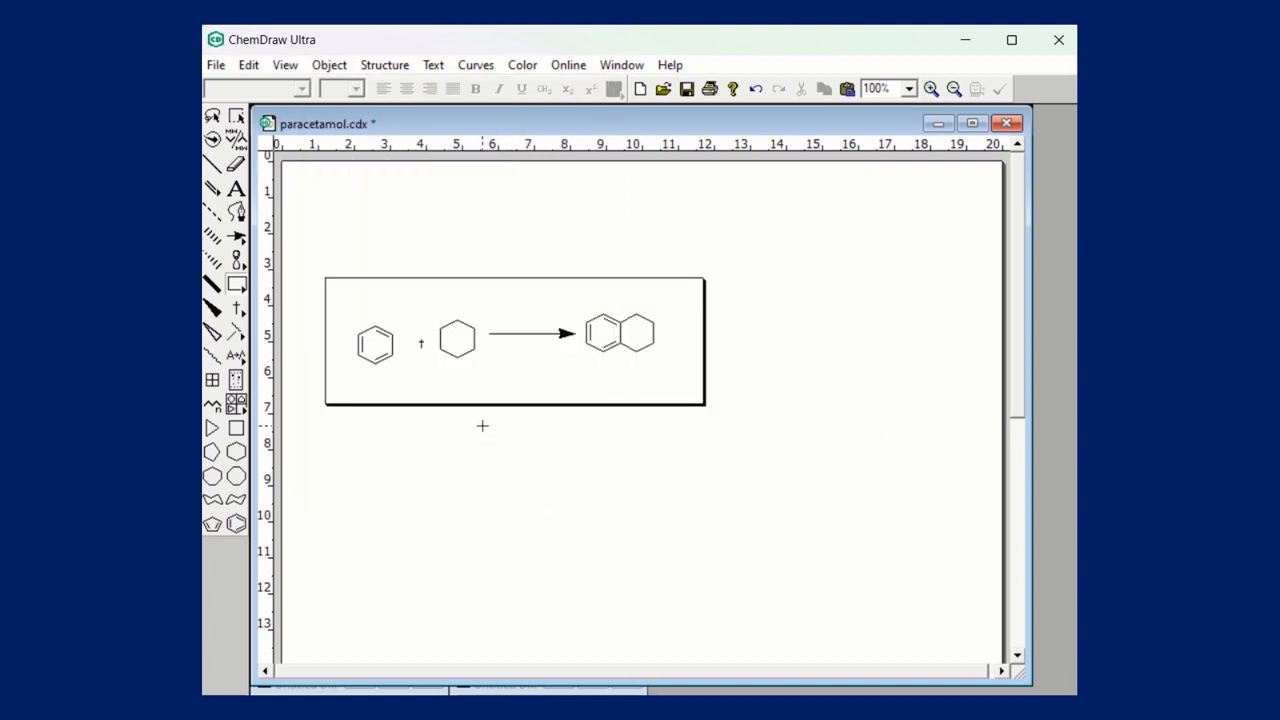
{"action": "key", "text": "ctrl+z"}
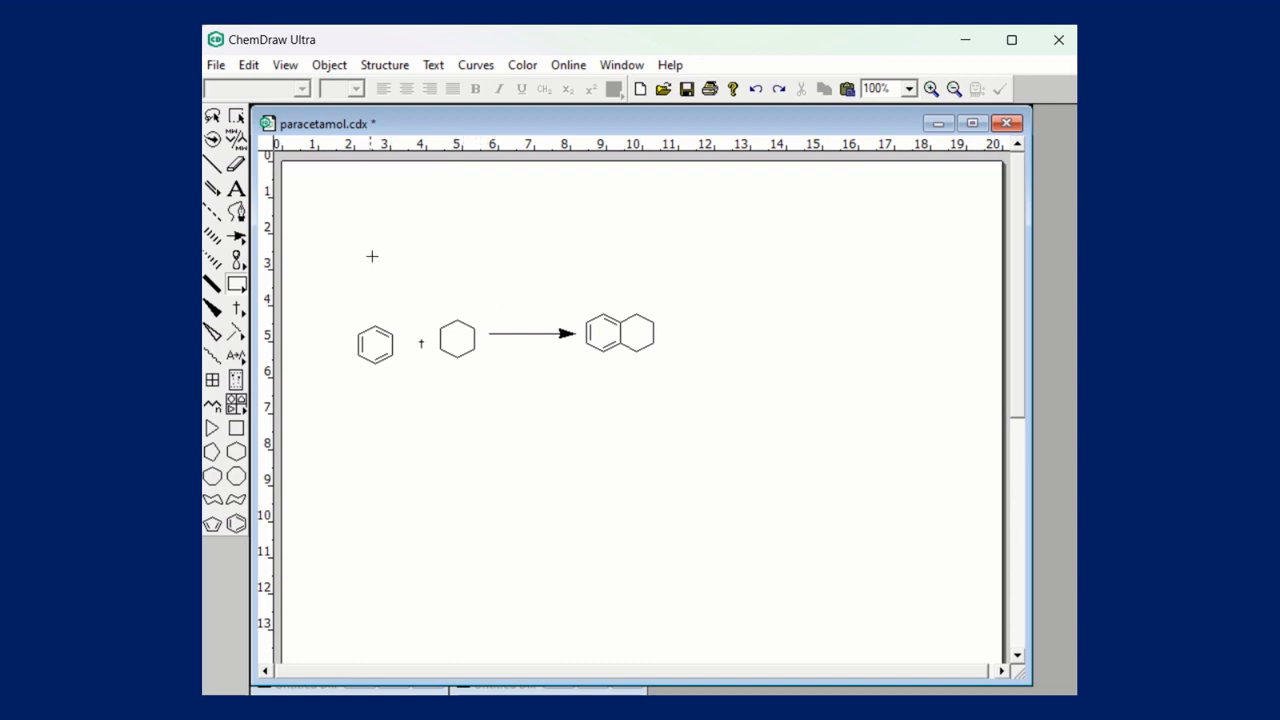
Try drawing a plain rectangle around the first benzene ring only, and undo it.
{"action": "left_click", "coordinate": [338, 66]}
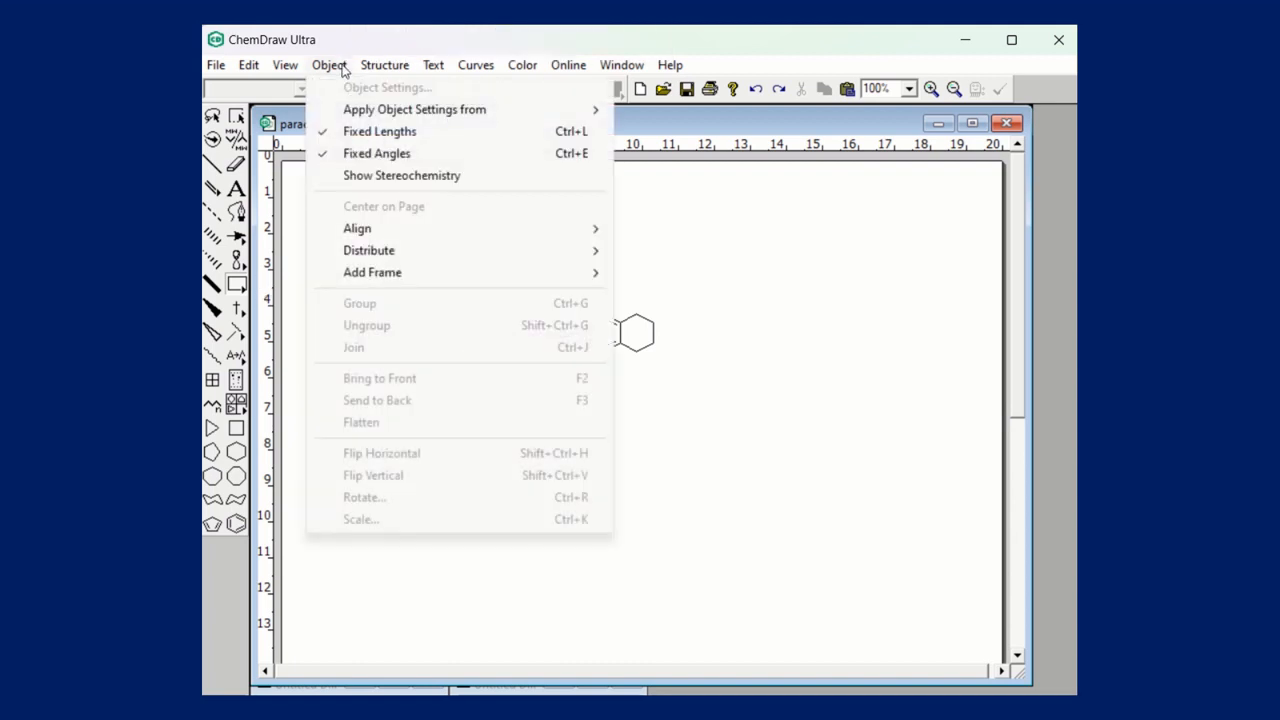
{"action": "mouse_move", "coordinate": [428, 279]}
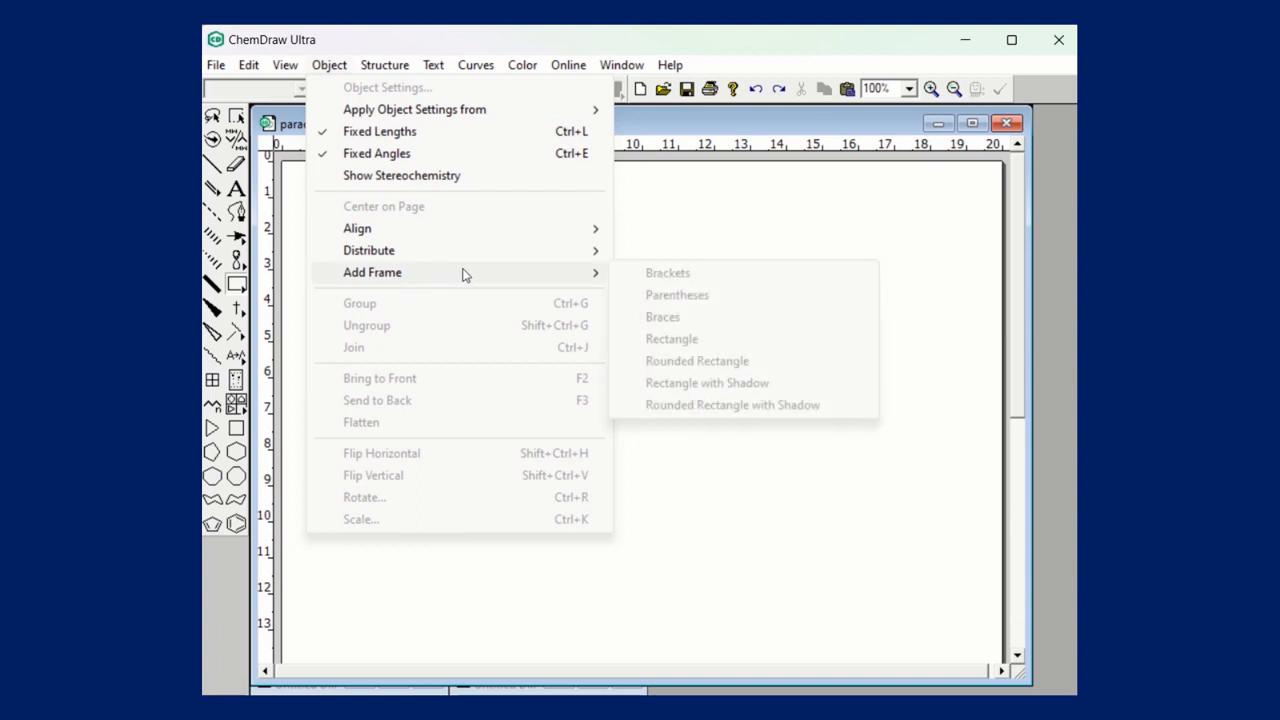
{"action": "left_click", "coordinate": [731, 194]}
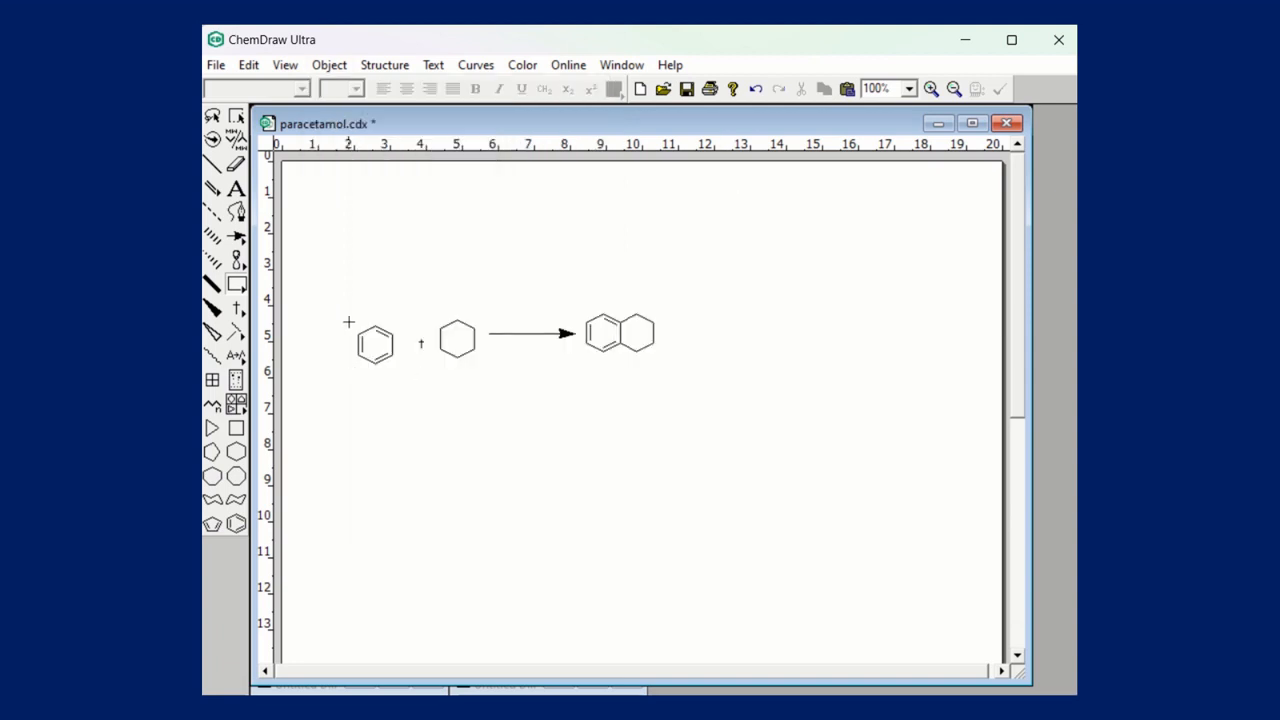
{"action": "left_click_drag", "start_coordinate": [340, 301], "coordinate": [408, 390]}
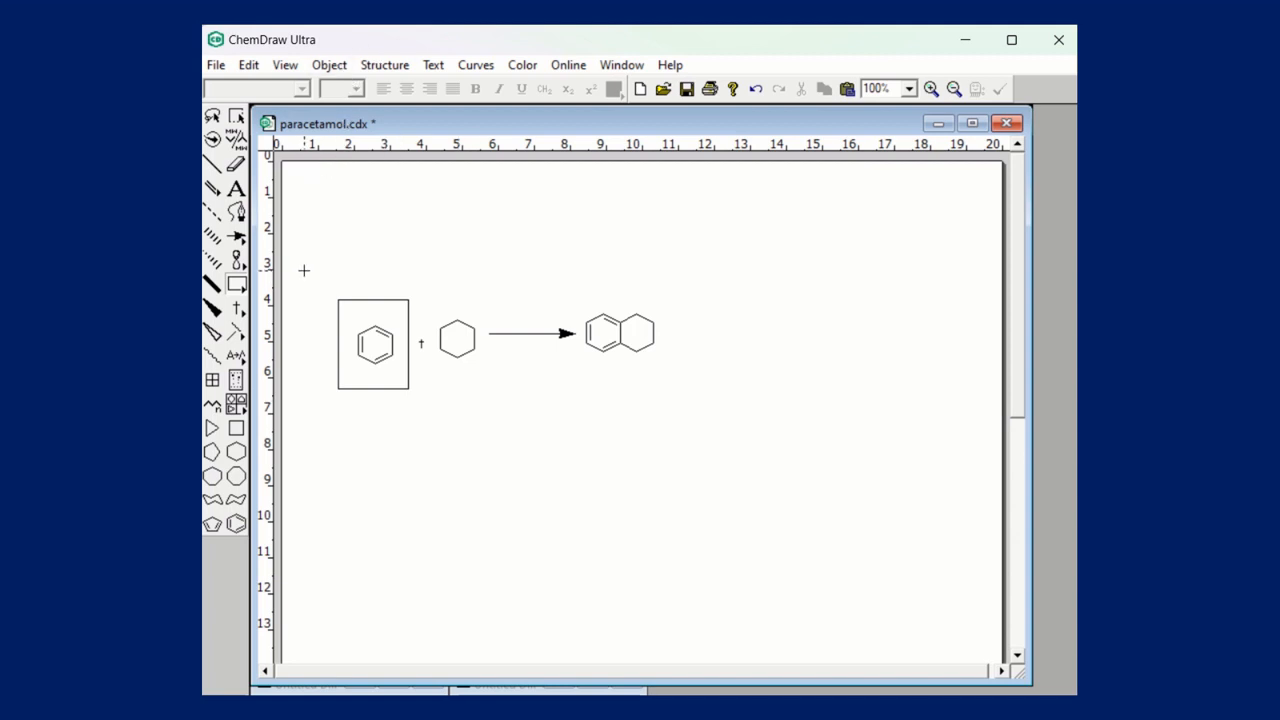
{"action": "key", "text": "ctrl+z"}
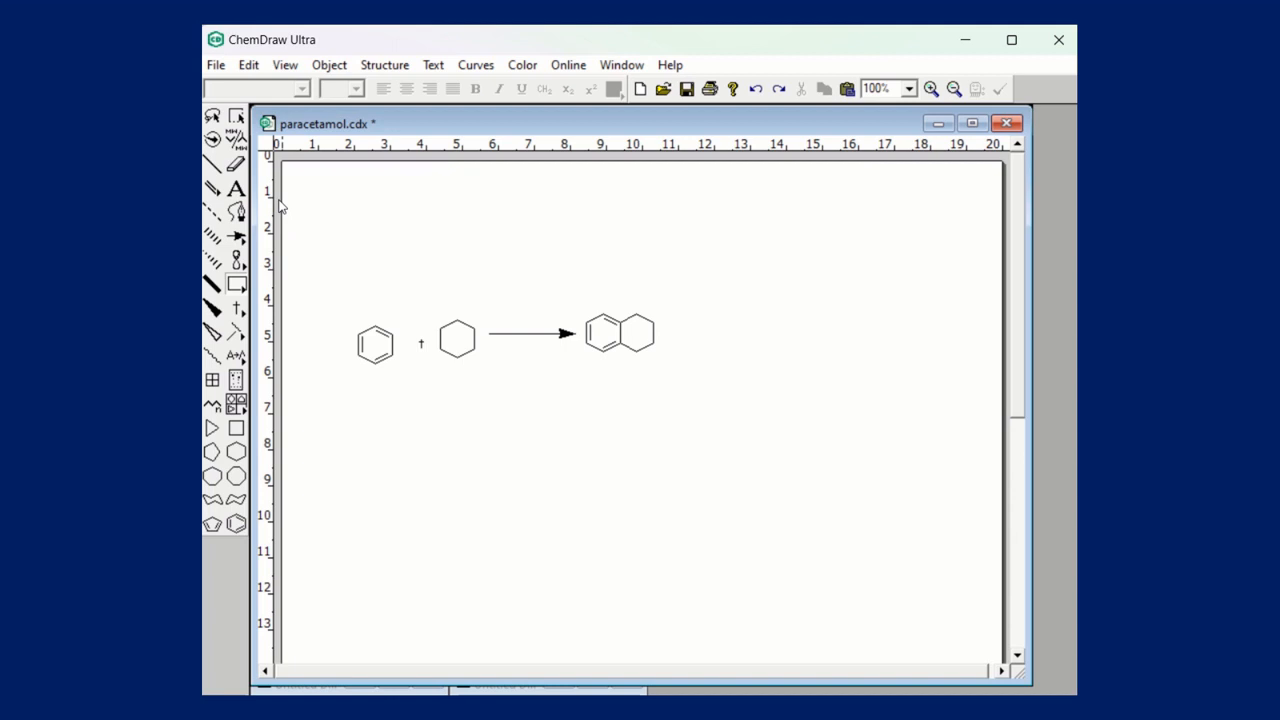
Select the whole reaction scheme and add a rounded rectangle frame around it.
{"action": "left_click", "coordinate": [236, 116]}
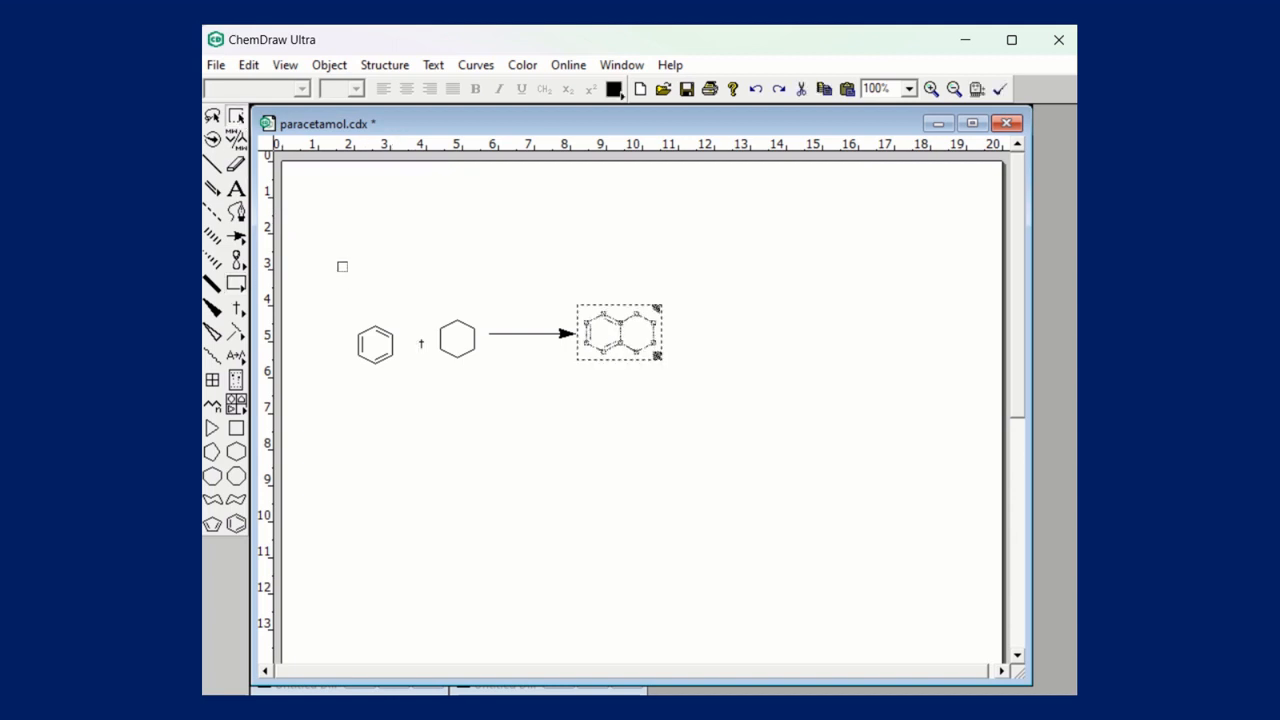
{"action": "left_click_drag", "start_coordinate": [340, 263], "coordinate": [690, 428]}
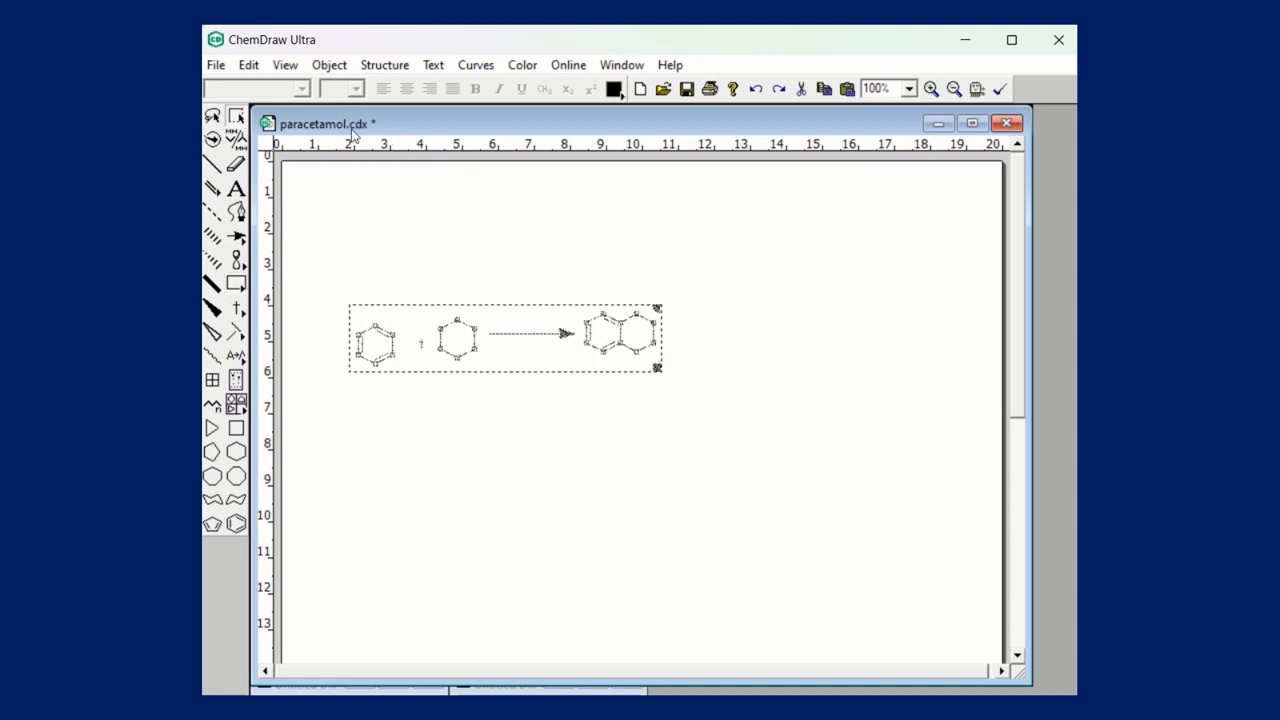
{"action": "left_click", "coordinate": [362, 258]}
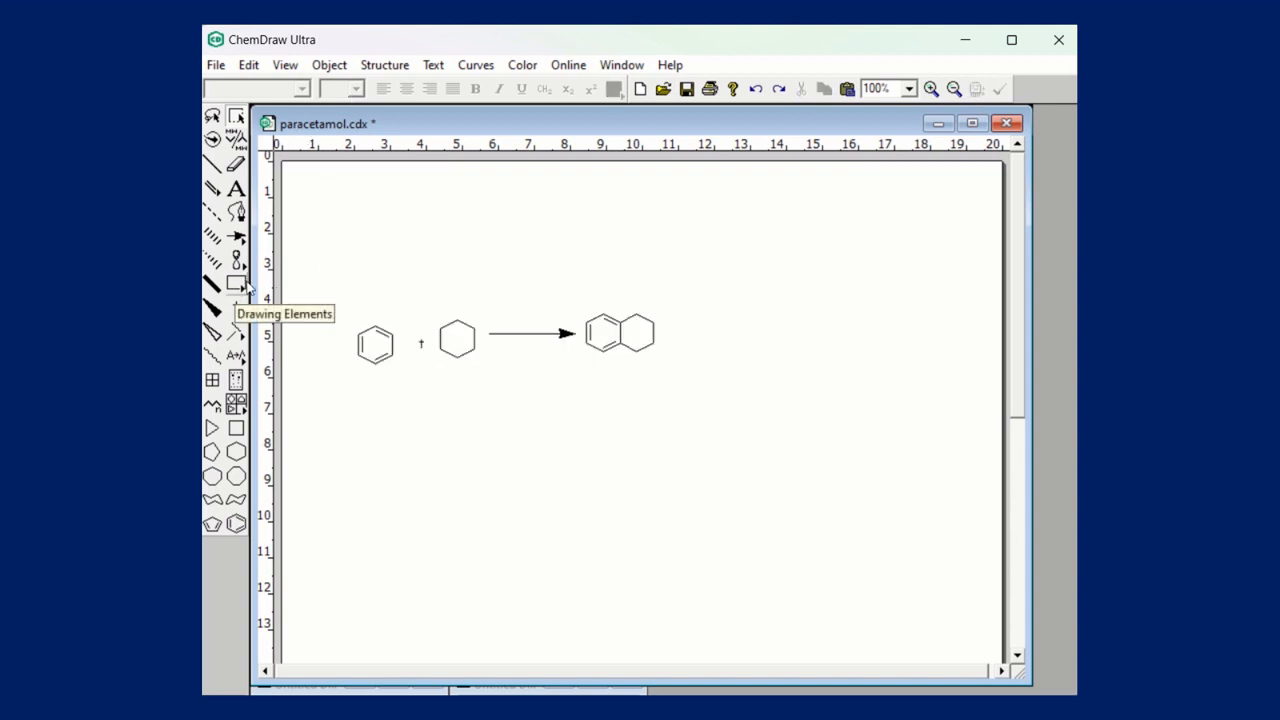
{"action": "left_click", "coordinate": [238, 285]}
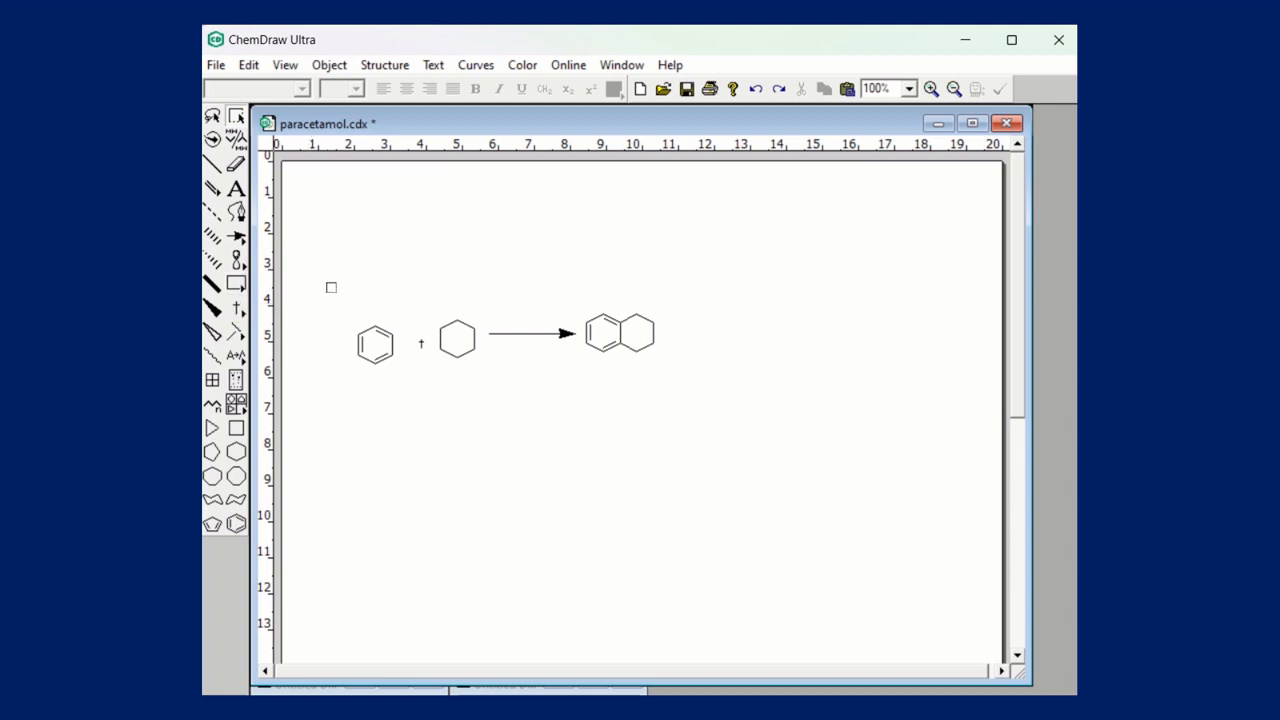
{"action": "left_click_drag", "start_coordinate": [331, 287], "coordinate": [689, 403]}
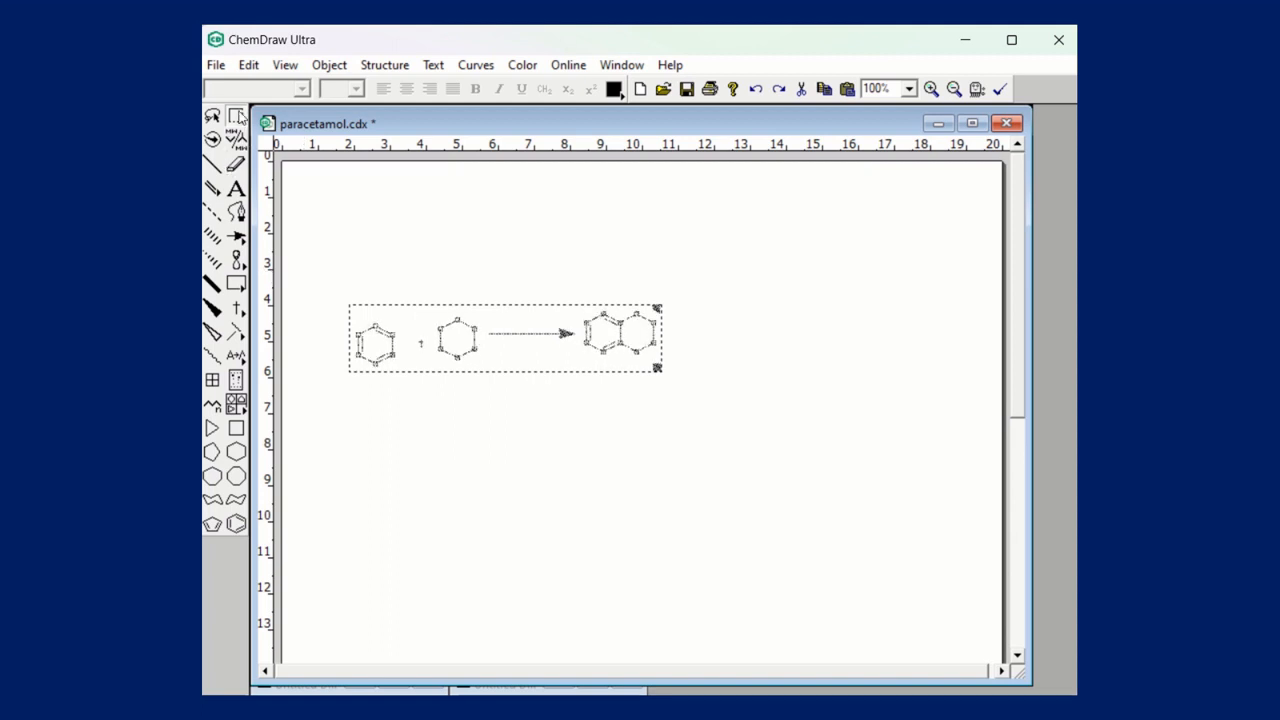
{"action": "left_click", "coordinate": [384, 66]}
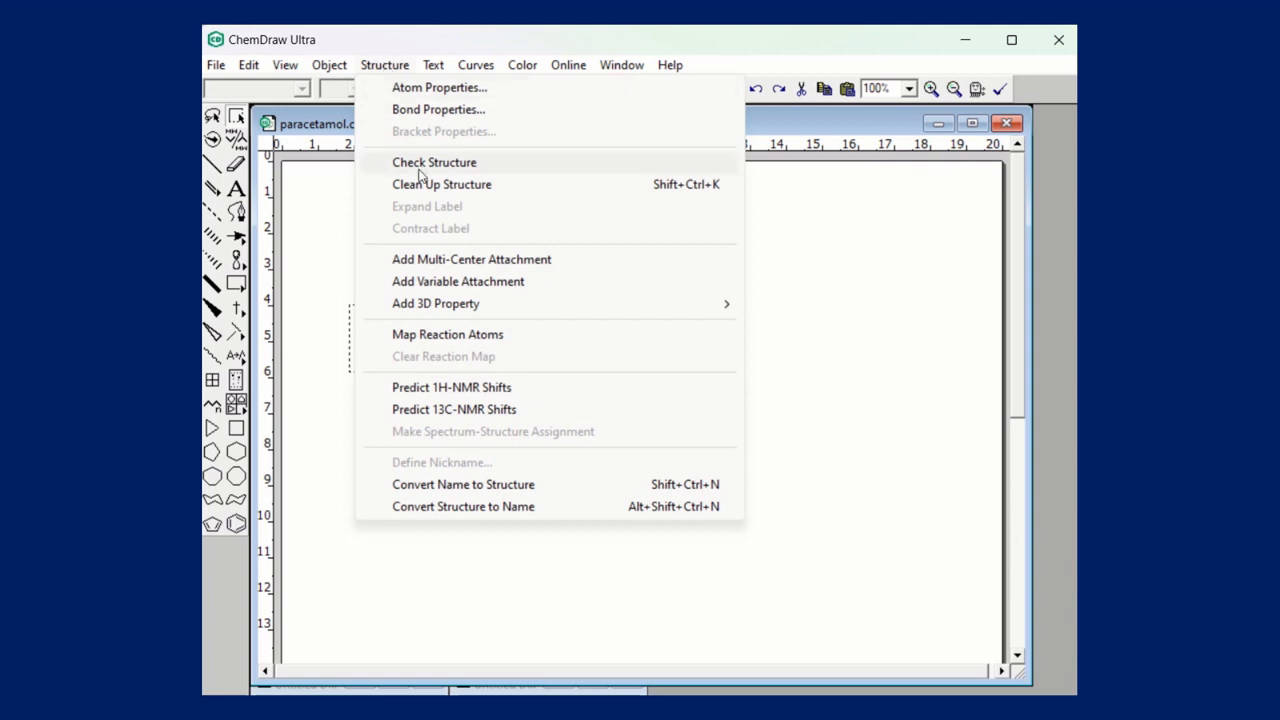
{"action": "mouse_move", "coordinate": [331, 68]}
{"action": "mouse_move", "coordinate": [483, 280]}
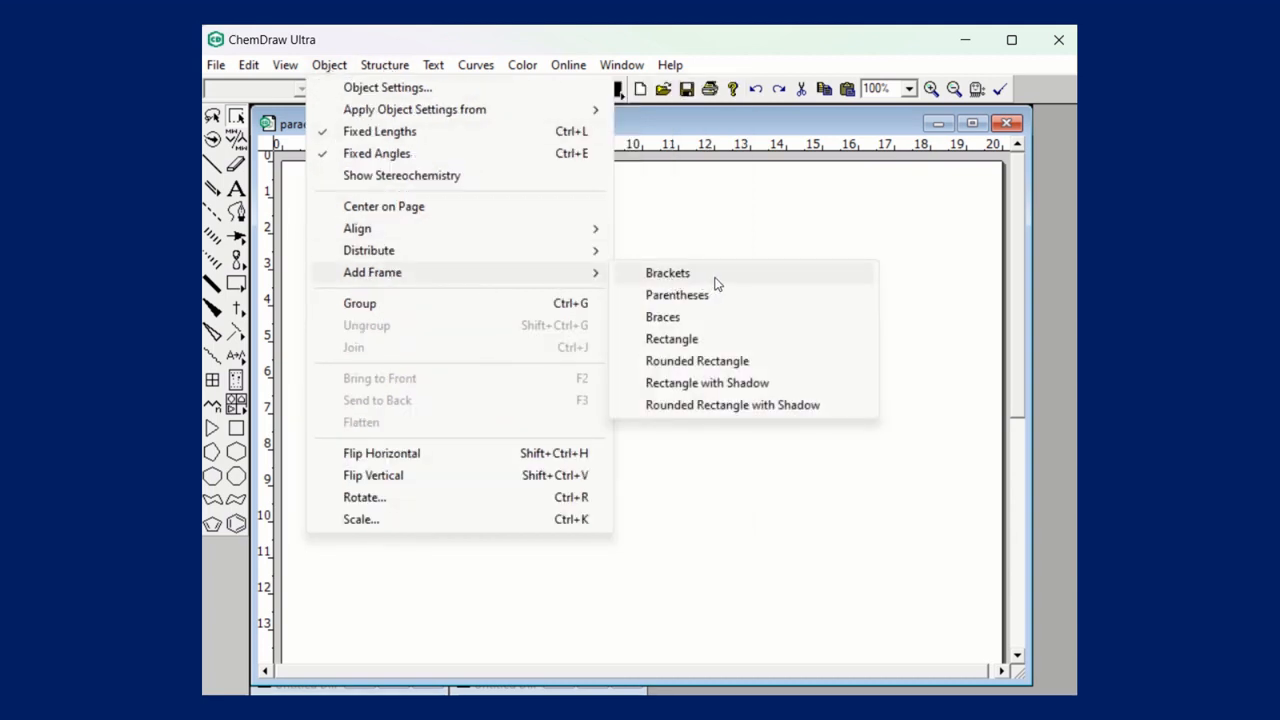
{"action": "left_click", "coordinate": [726, 366]}
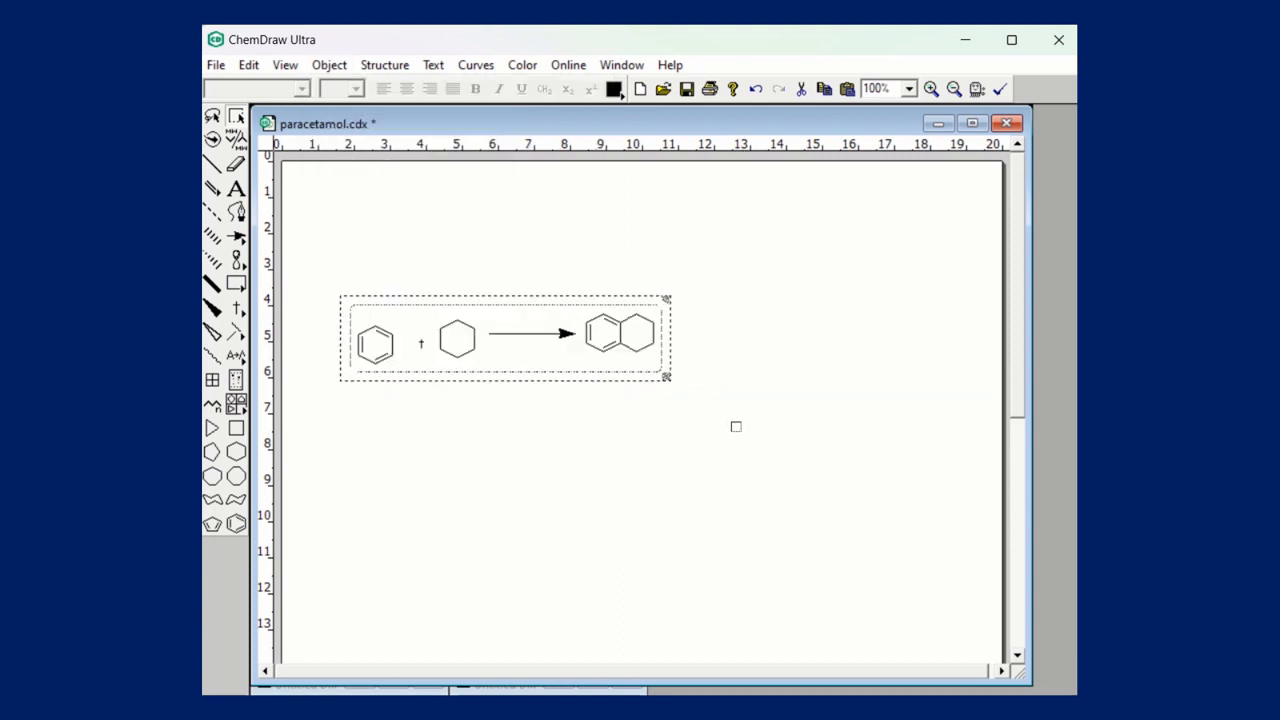
{"action": "left_click", "coordinate": [518, 490]}
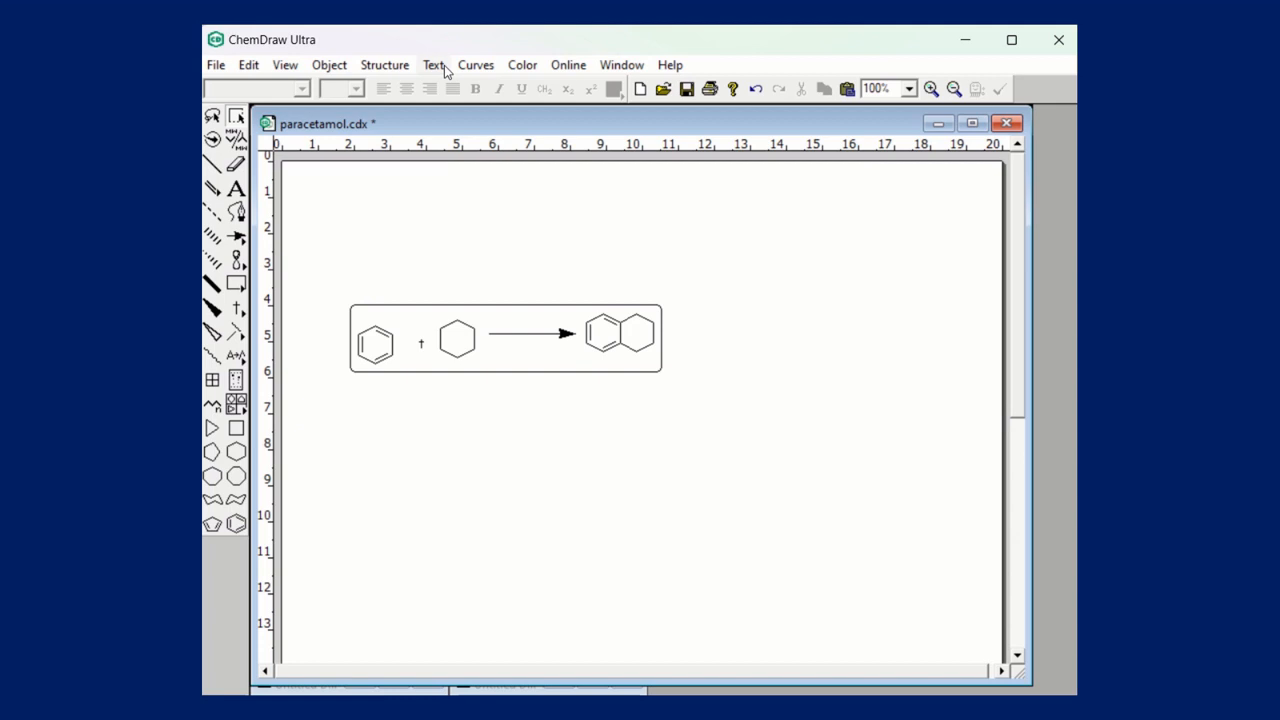
Undo the rounded frame and add a rectangle with shadow frame around the whole reaction scheme instead.
{"action": "key", "text": "ctrl+a"}
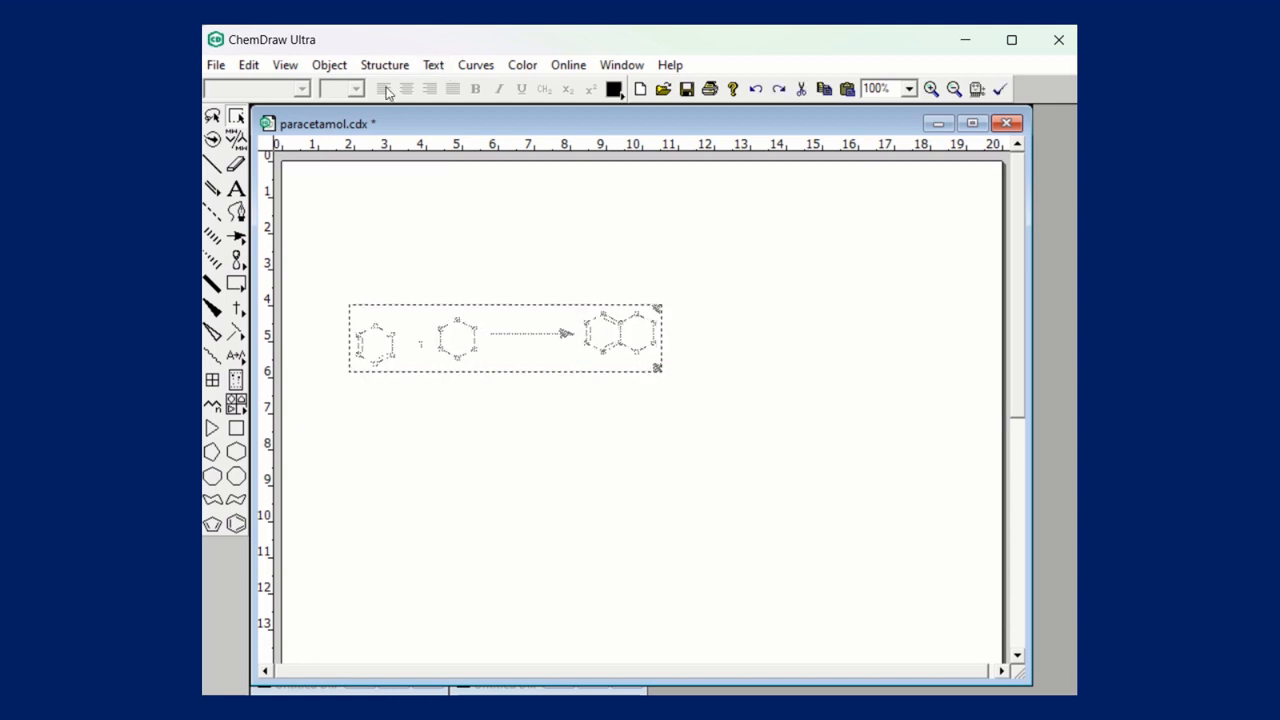
{"action": "left_click", "coordinate": [329, 65]}
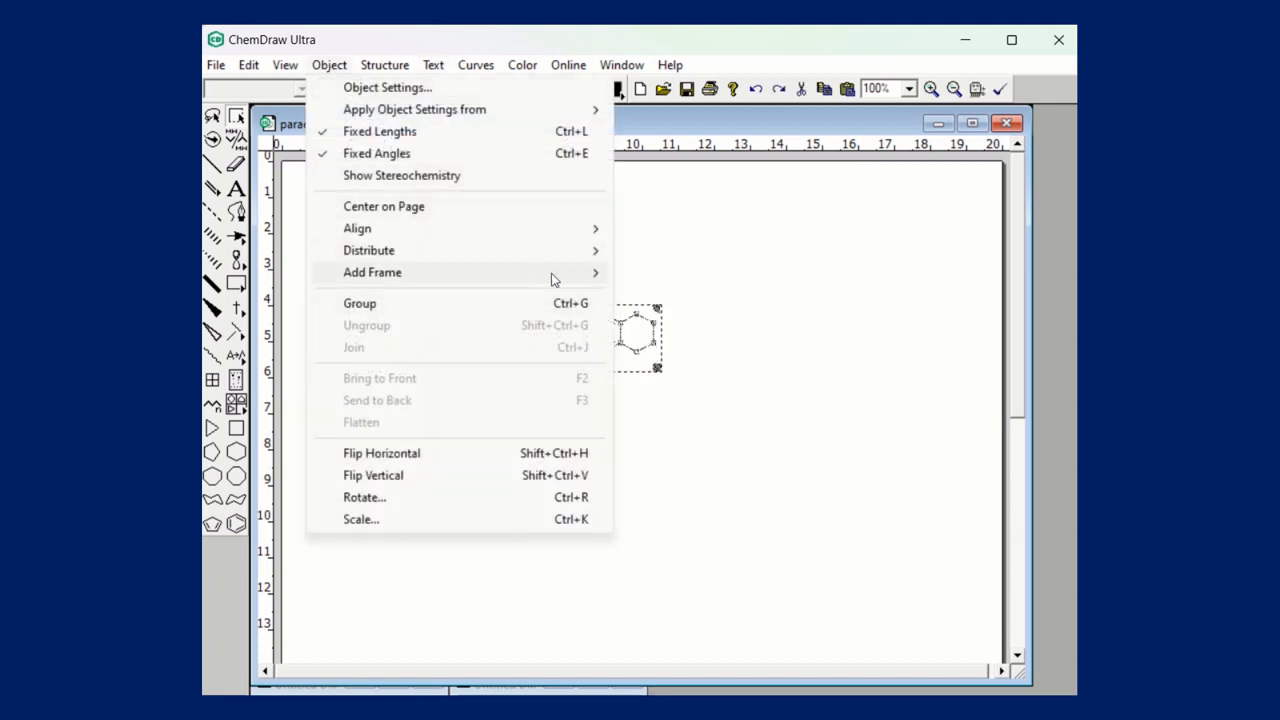
{"action": "mouse_move", "coordinate": [551, 273]}
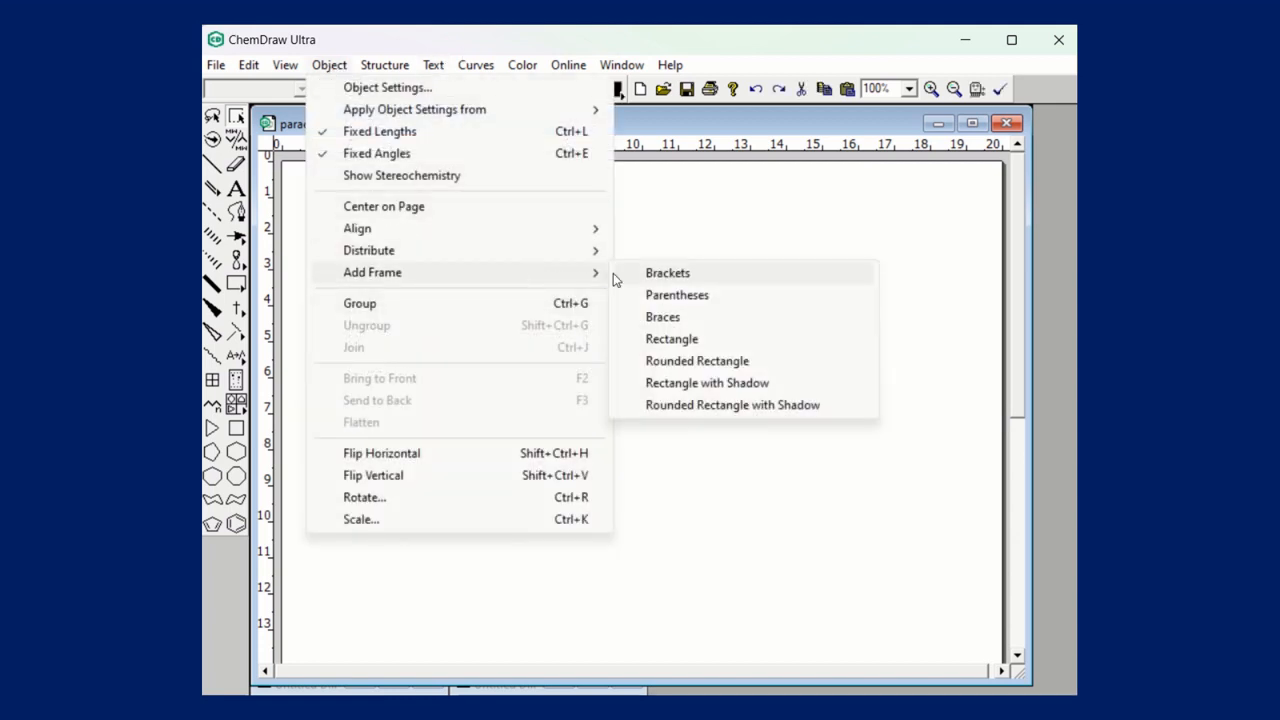
{"action": "left_click", "coordinate": [752, 385]}
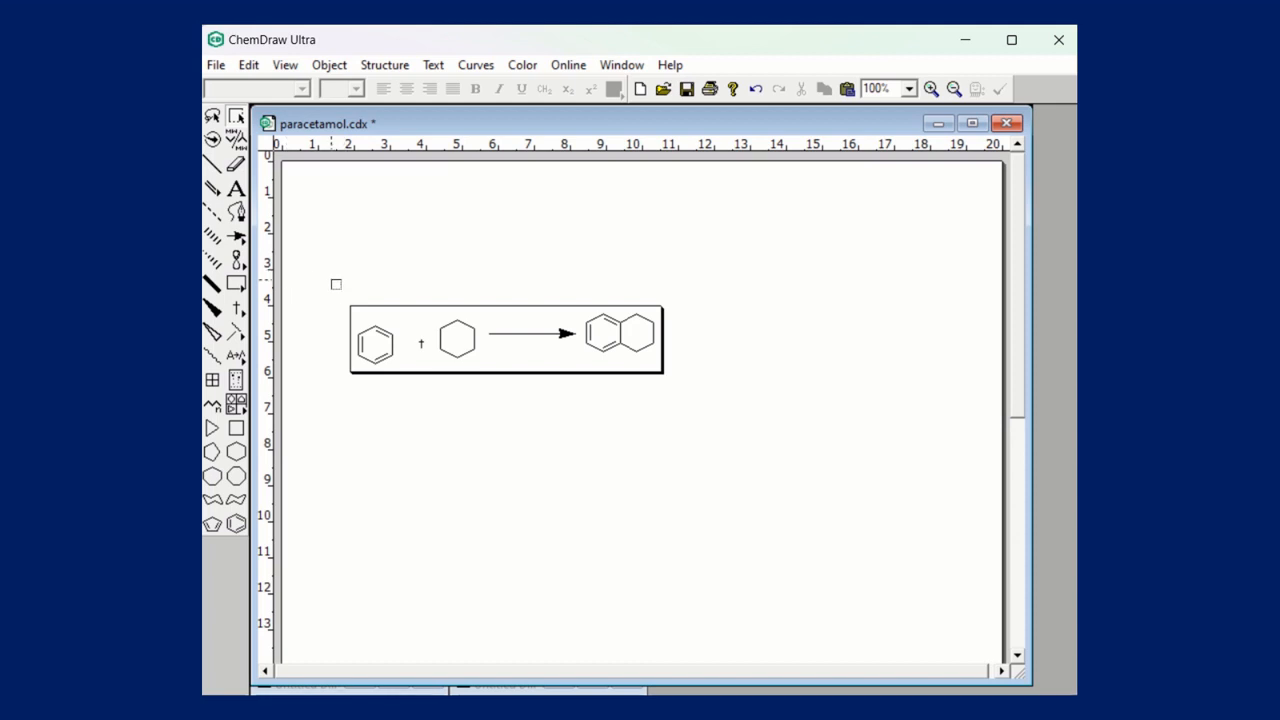
Undo the shadowed frame and the cyclohexane ring fused to the product's benzene ring.
{"action": "left_click_drag", "start_coordinate": [331, 280], "coordinate": [684, 392]}
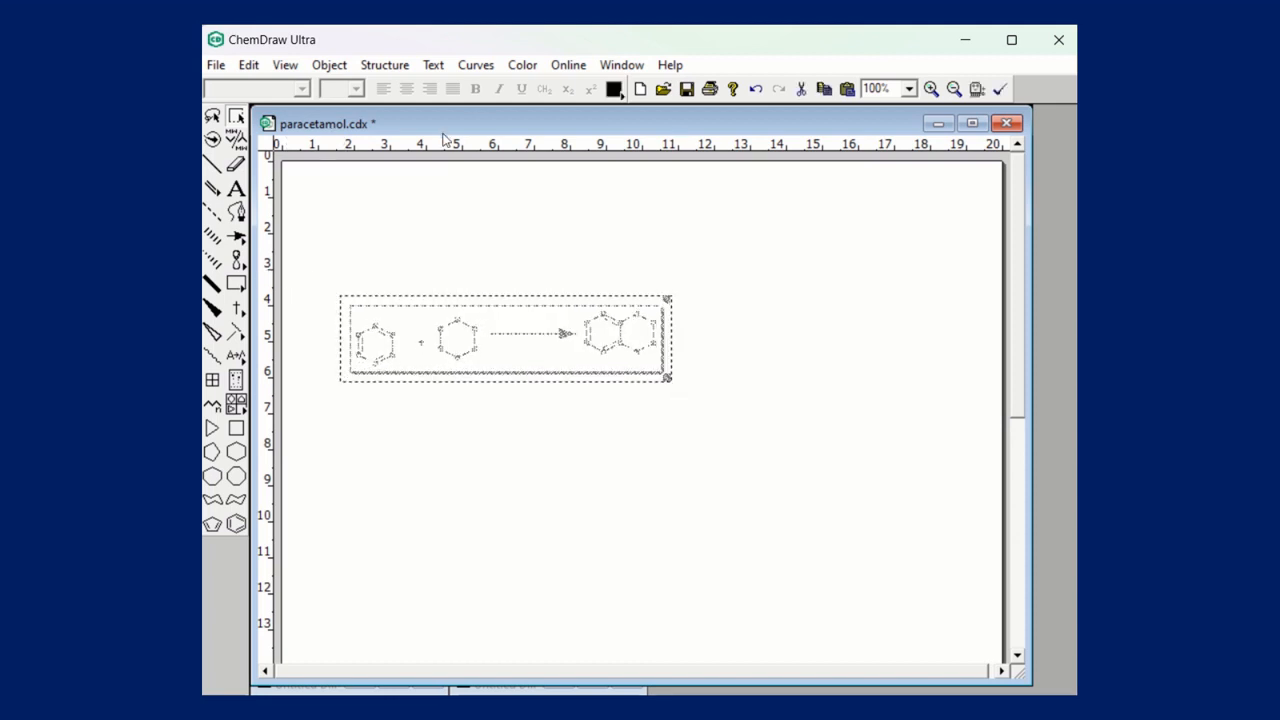
{"action": "key", "text": "ctrl+z"}
{"action": "key", "text": "ctrl+z"}
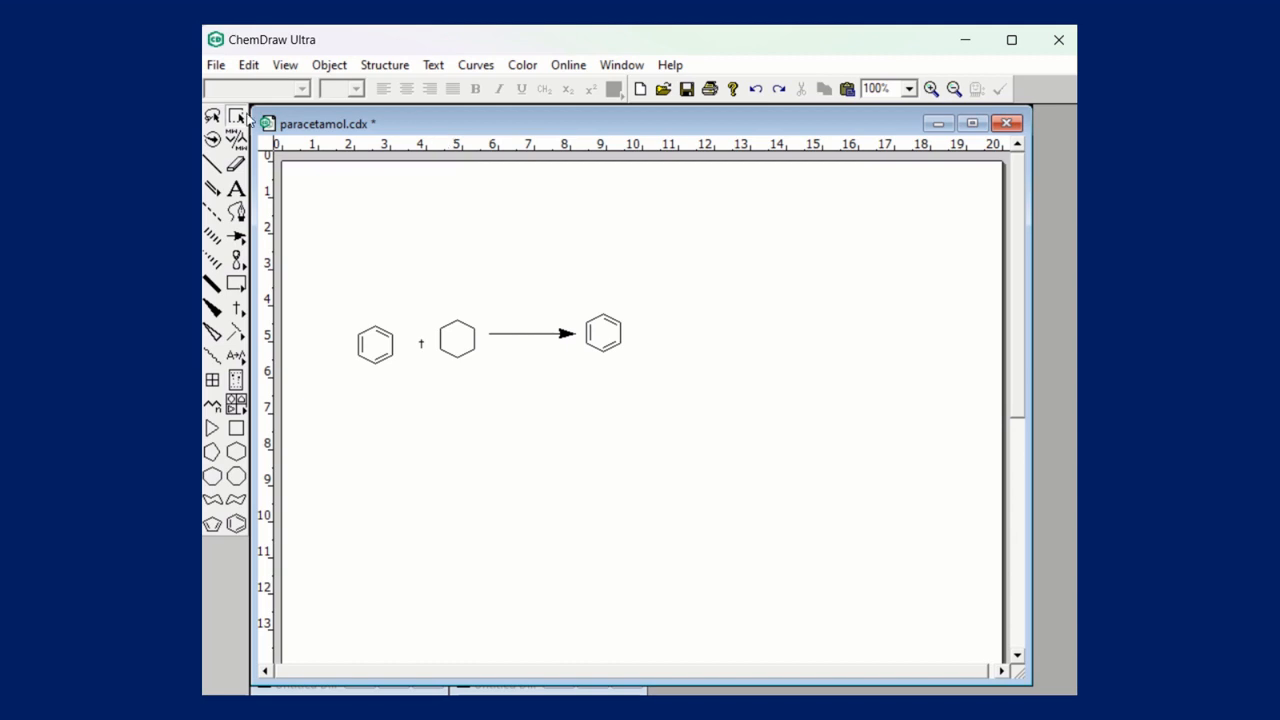
Select the entire reaction scheme and enclose it in a parentheses frame.
{"action": "left_click", "coordinate": [240, 118]}
{"action": "left_click_drag", "start_coordinate": [340, 289], "coordinate": [715, 420]}
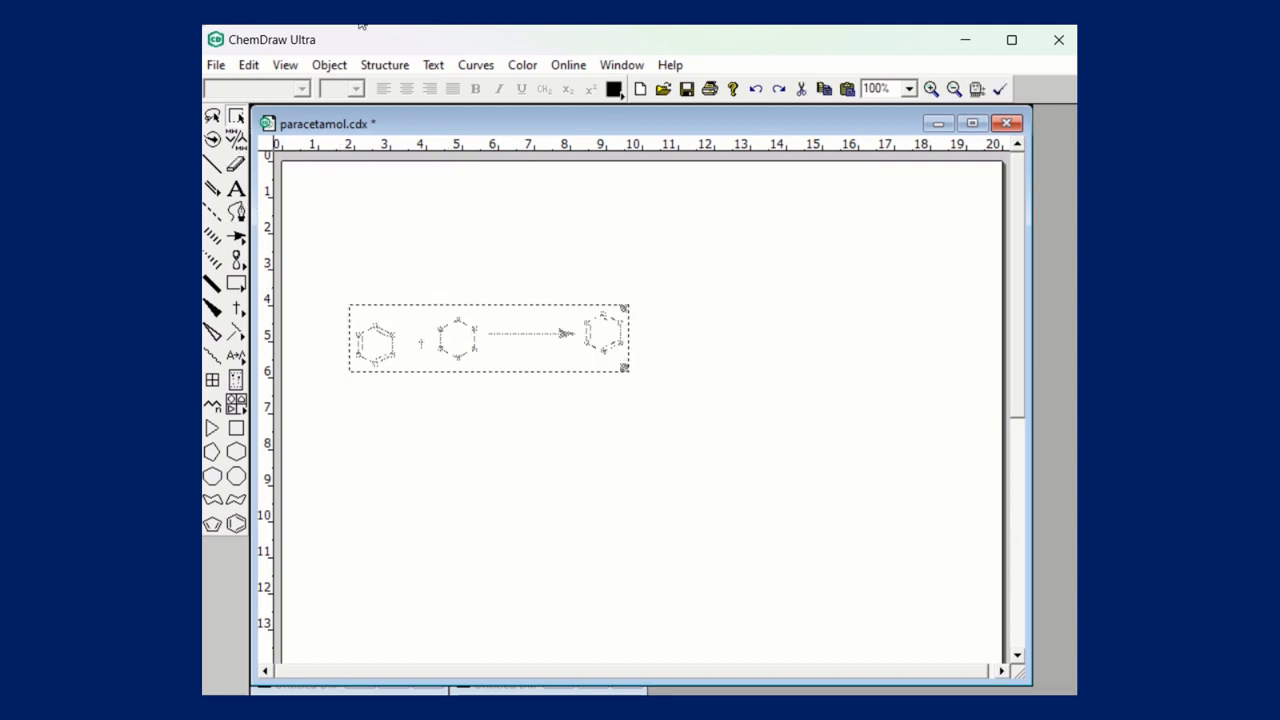
{"action": "left_click", "coordinate": [330, 65]}
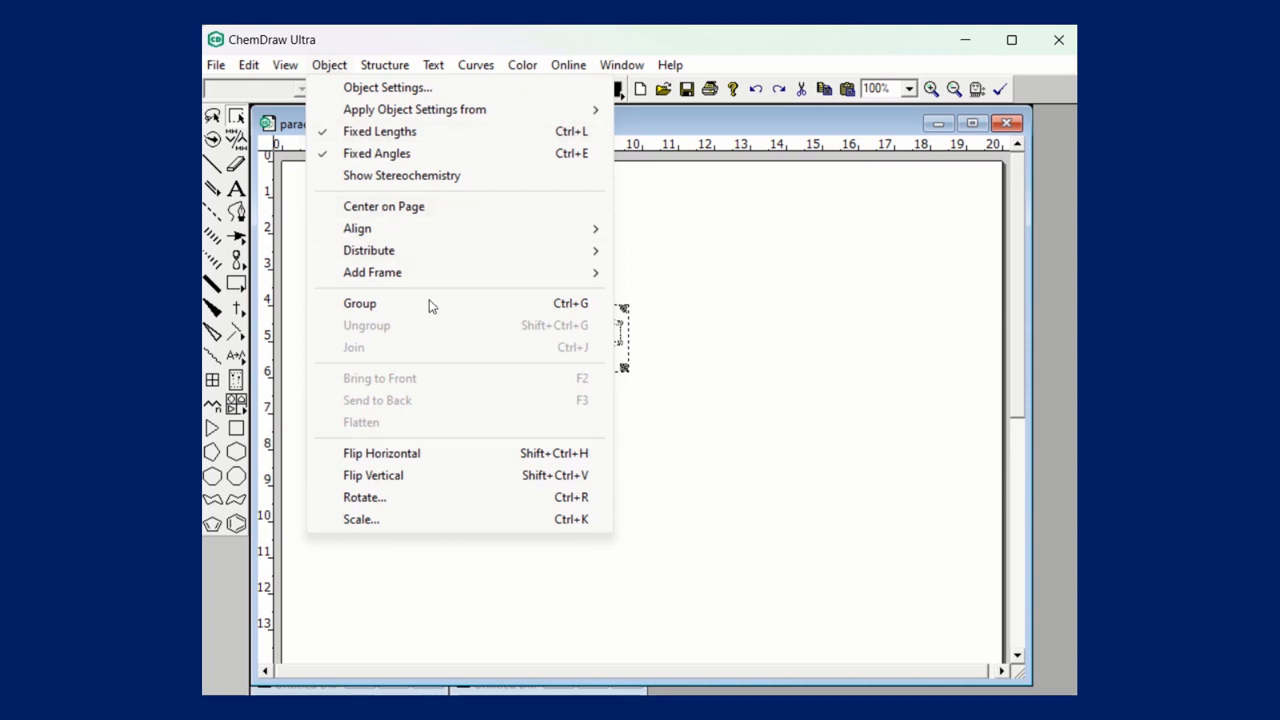
{"action": "mouse_move", "coordinate": [477, 272]}
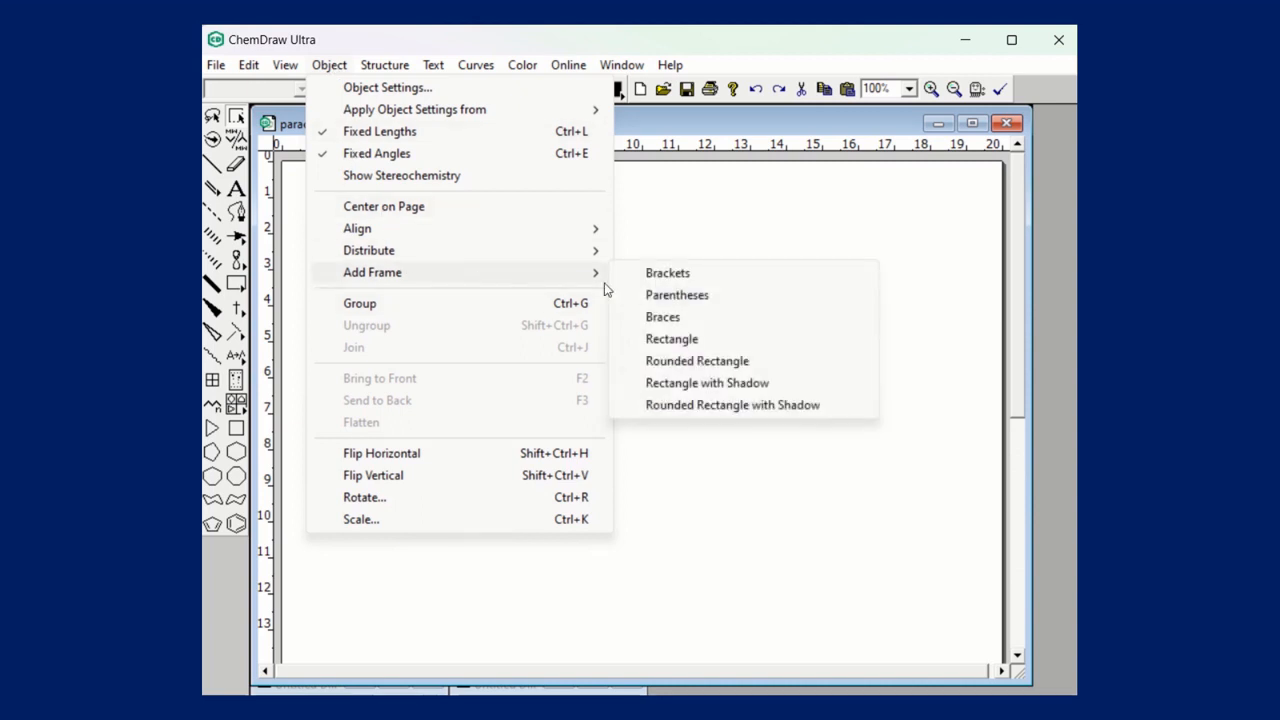
{"action": "left_click", "coordinate": [708, 297]}
{"action": "left_click", "coordinate": [605, 494]}
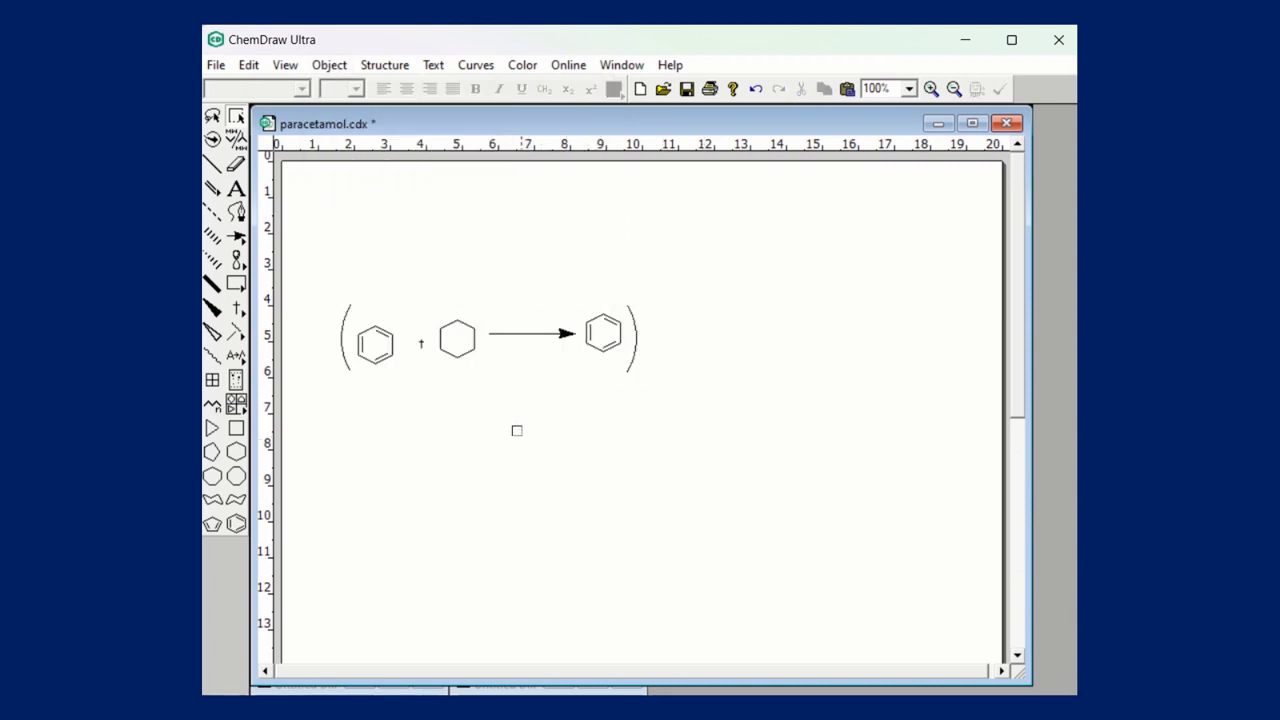
Undo the parentheses and enclose the reaction scheme in a braces frame instead.
{"action": "key", "text": "ctrl+a"}
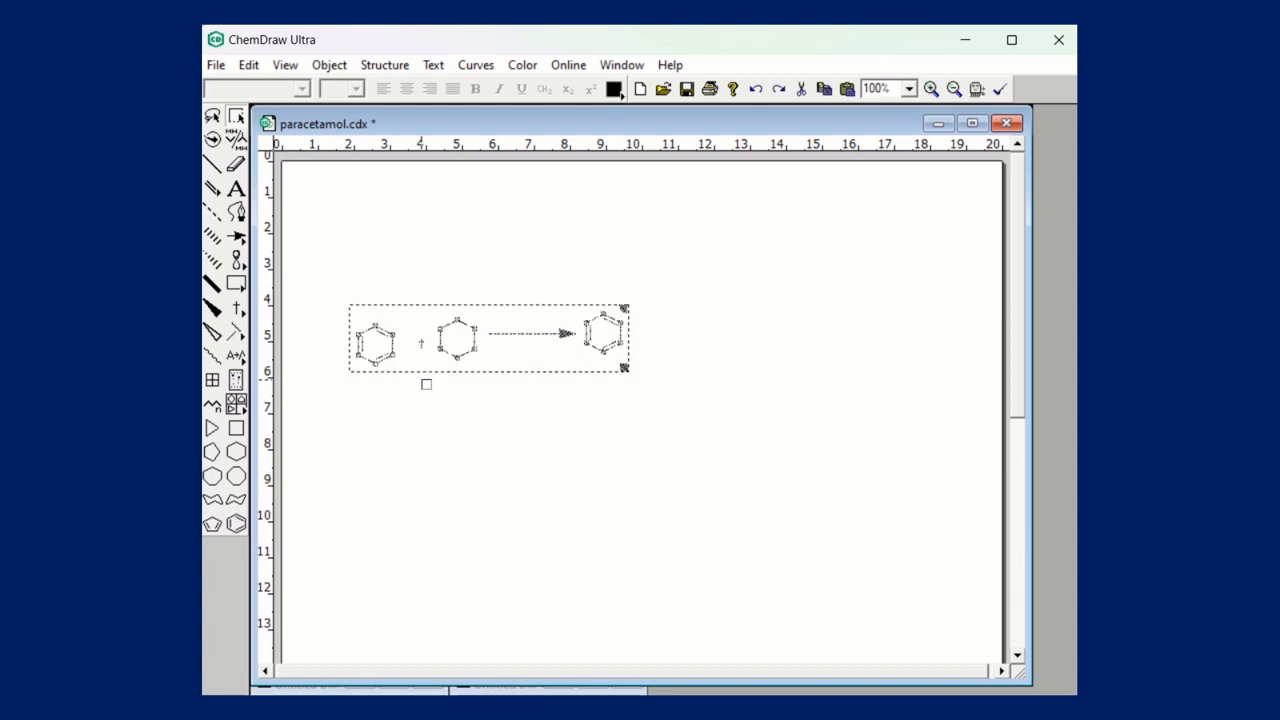
{"action": "left_click", "coordinate": [329, 66]}
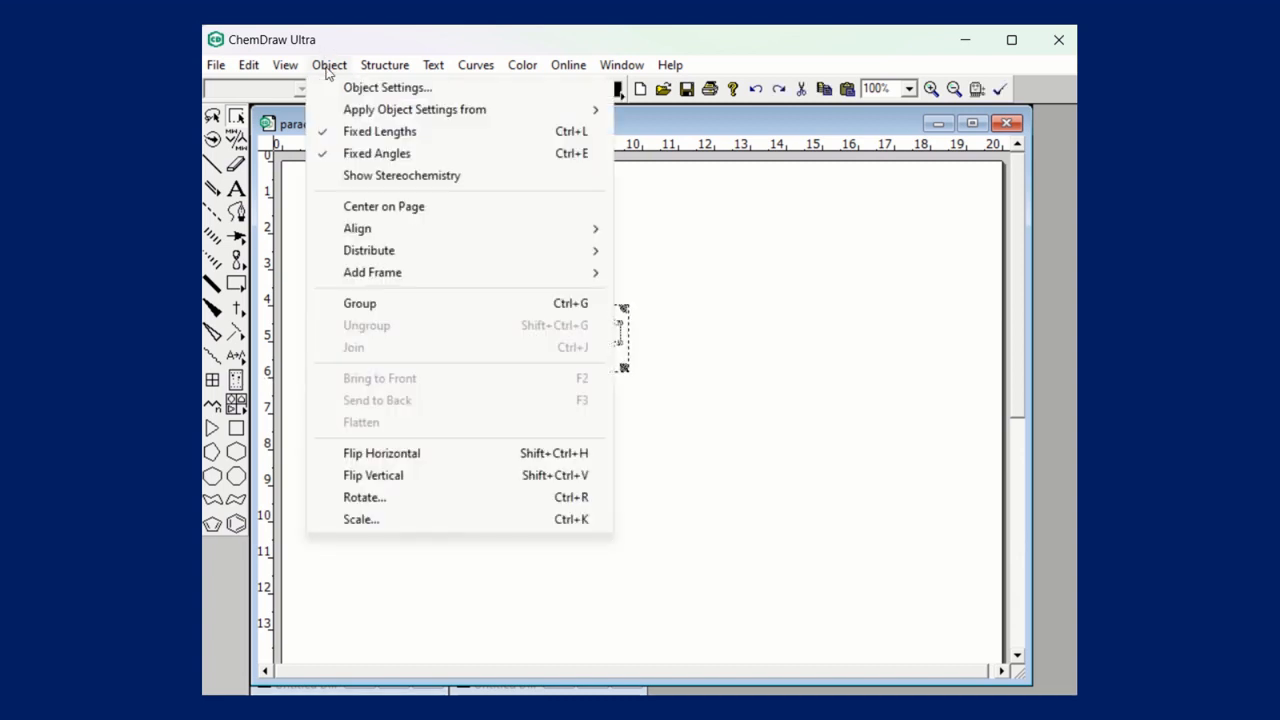
{"action": "mouse_move", "coordinate": [590, 283]}
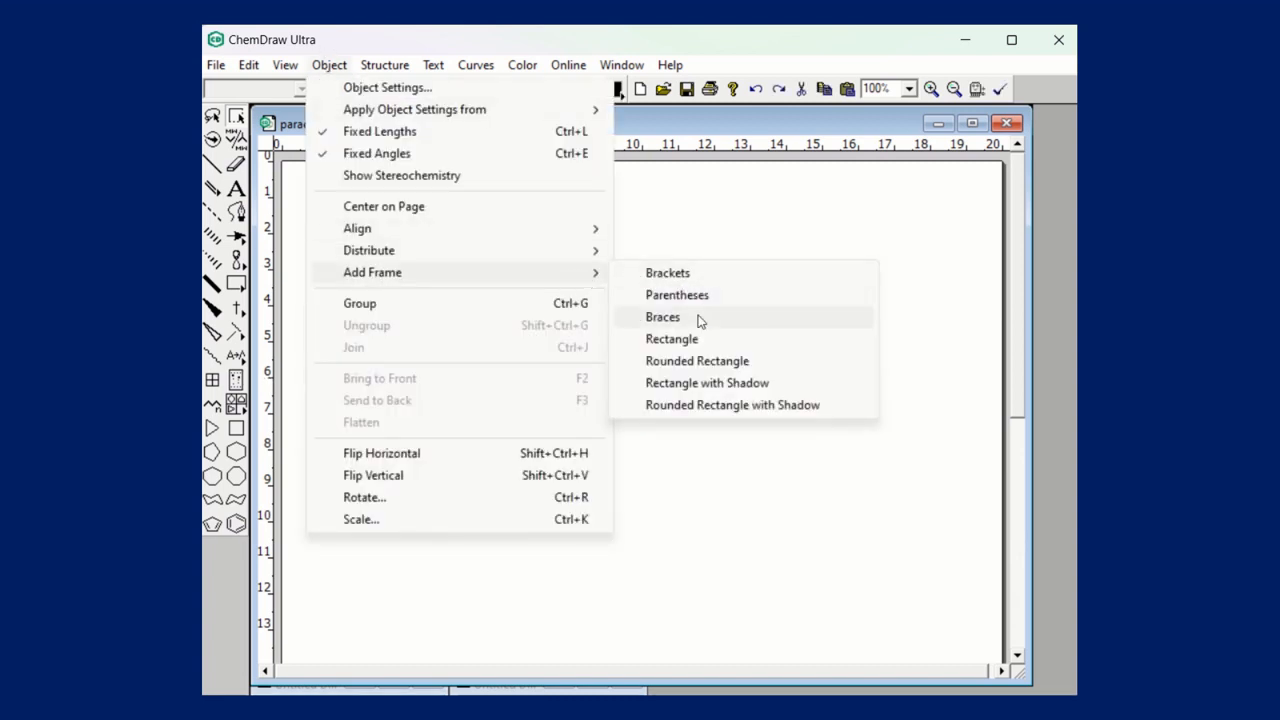
{"action": "left_click", "coordinate": [662, 317]}
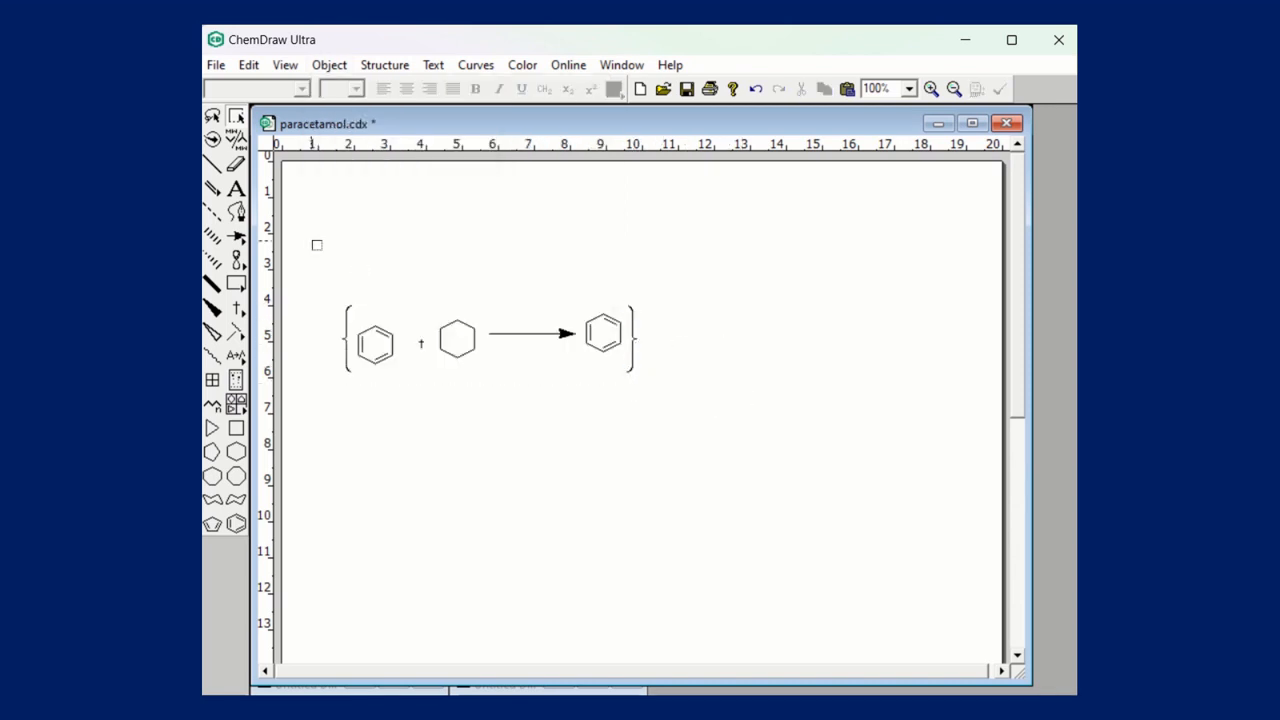
Undo the braces and add a rounded rectangle with shadow frame around the reaction scheme.
{"action": "key", "text": "ctrl+z"}
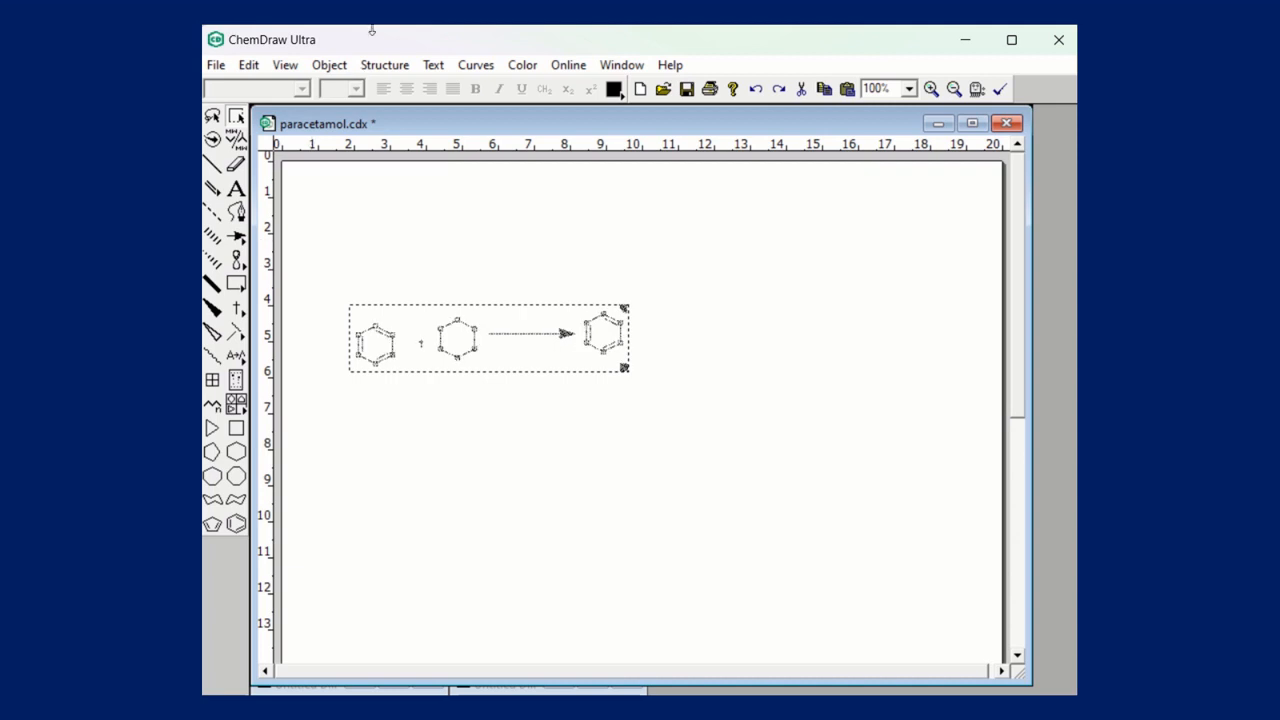
{"action": "left_click", "coordinate": [330, 66]}
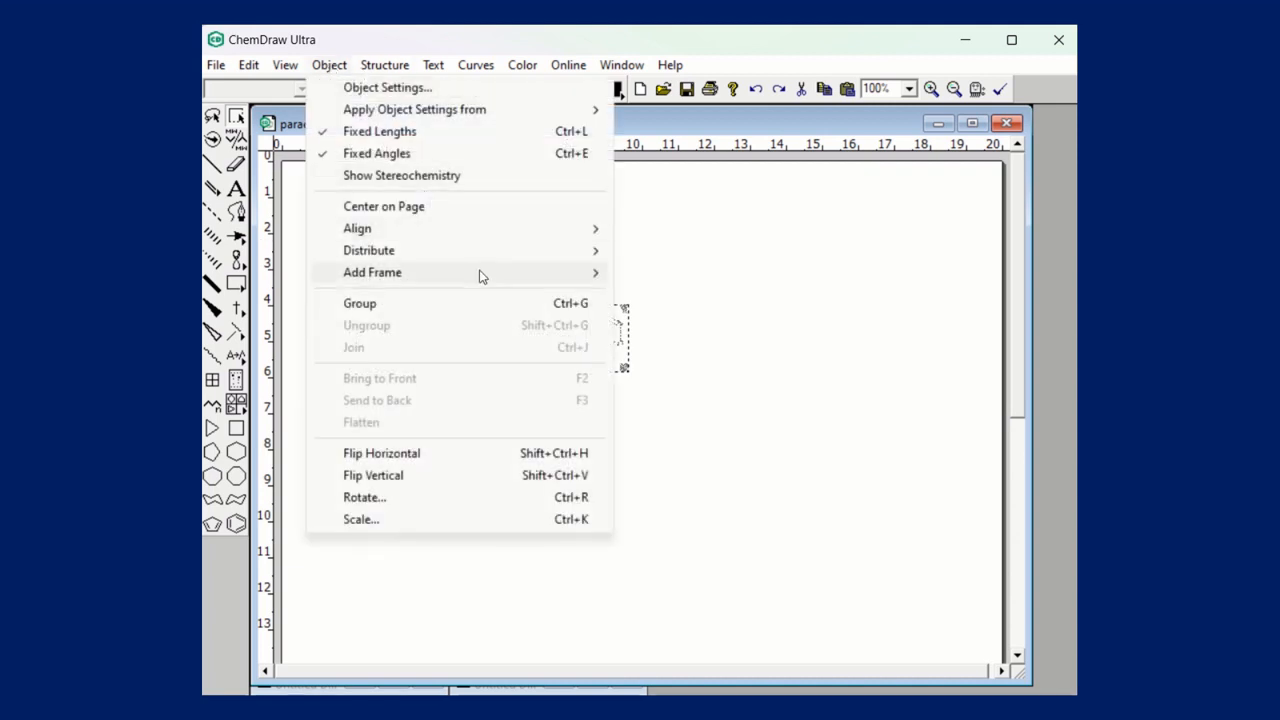
{"action": "mouse_move", "coordinate": [601, 286]}
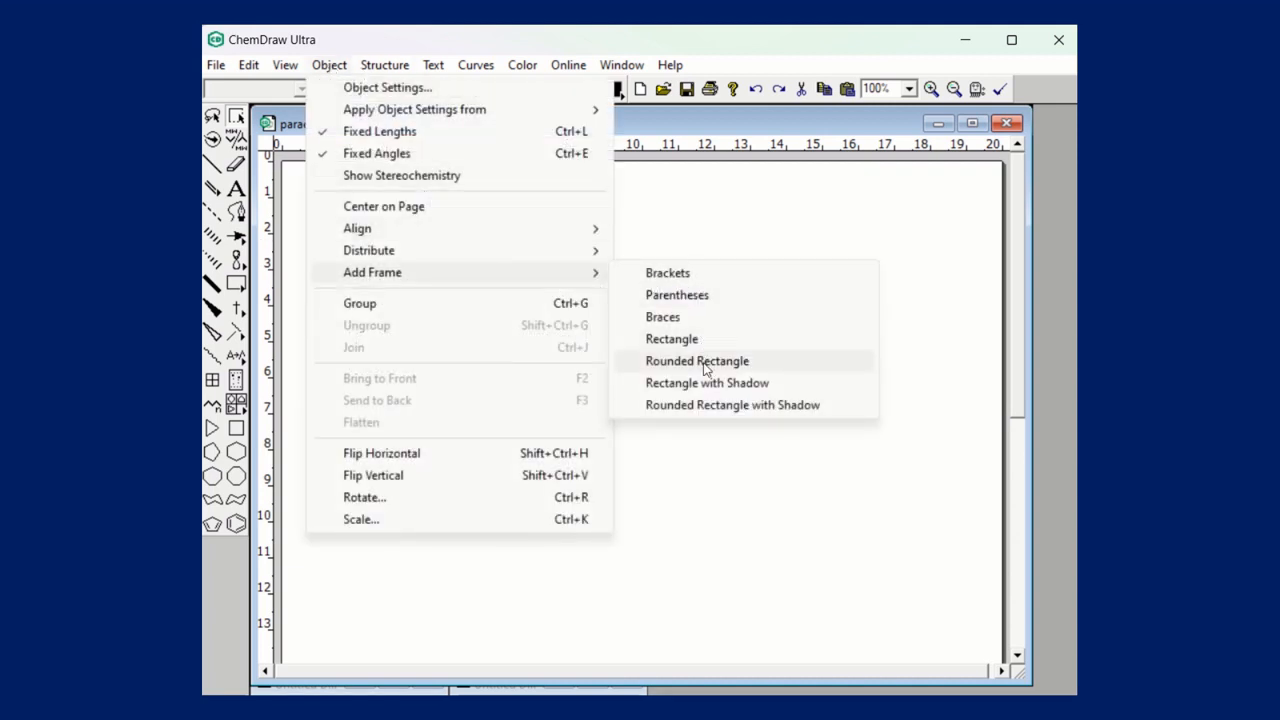
{"action": "left_click", "coordinate": [700, 406]}
{"action": "left_click", "coordinate": [357, 532]}
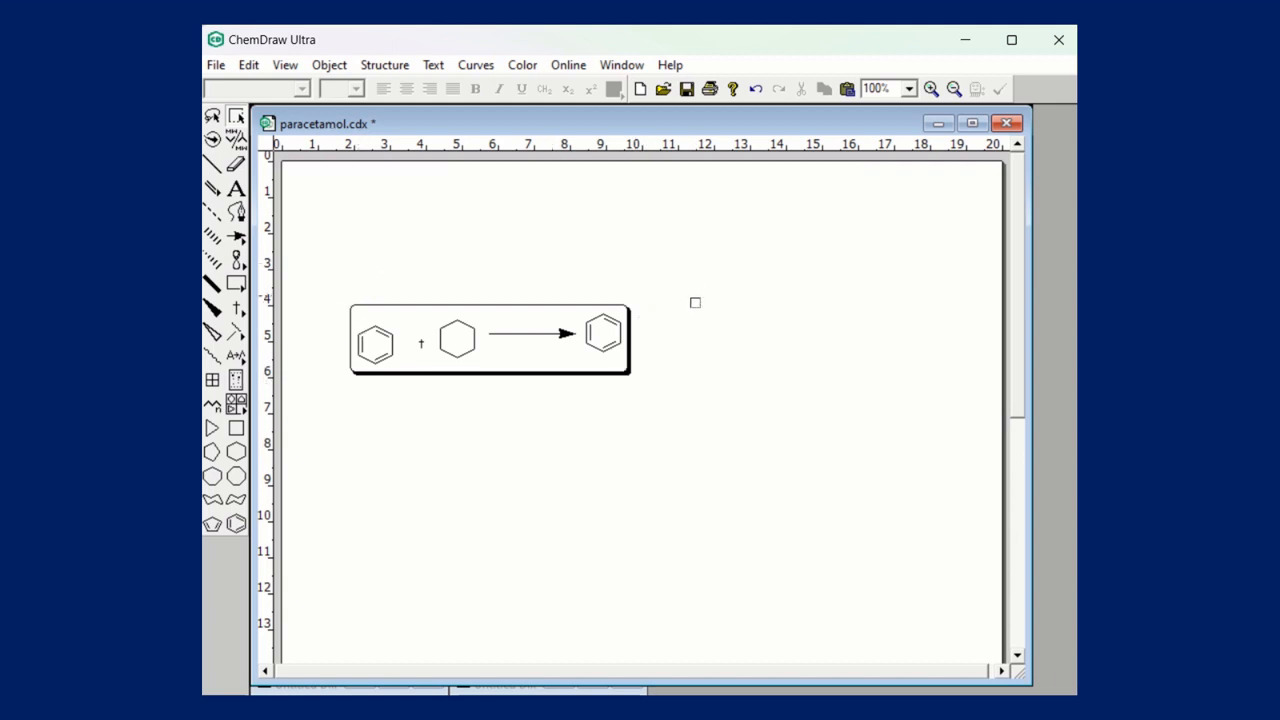
Color the entire reaction scheme and its shadowed frame cyan using the Other #4 color.
{"action": "left_click_drag", "start_coordinate": [330, 267], "coordinate": [677, 394]}
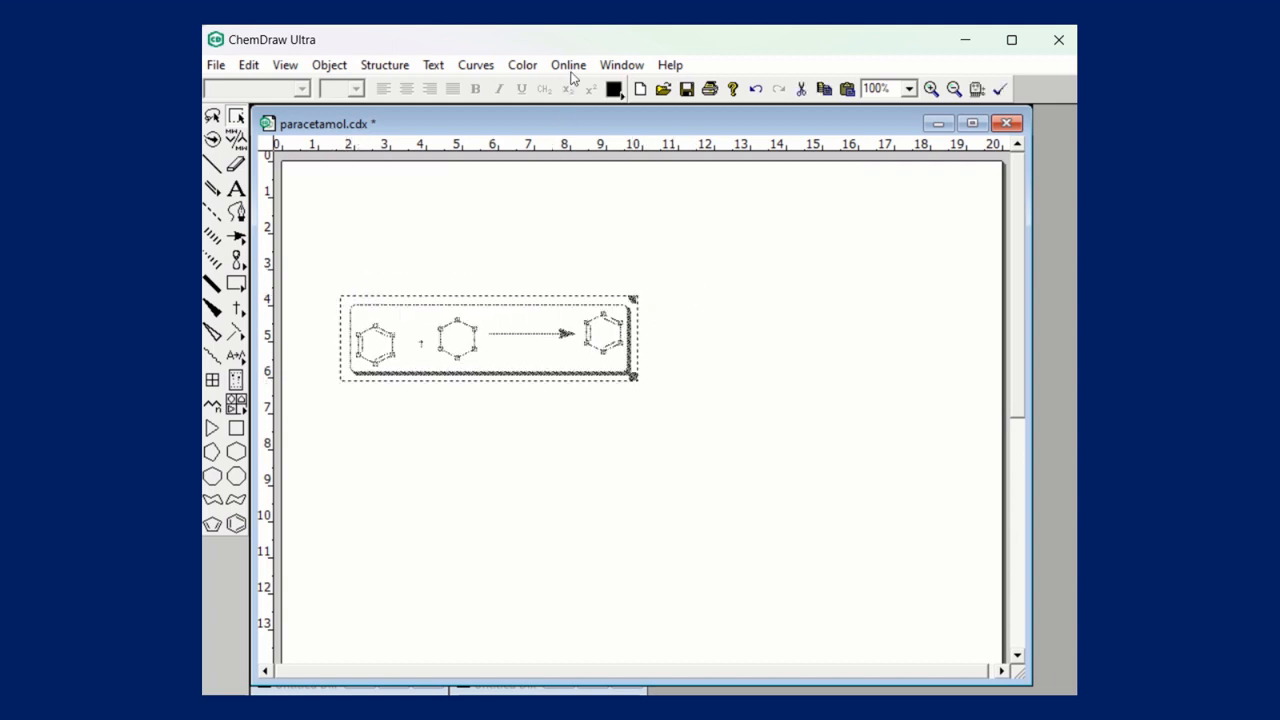
{"action": "left_click", "coordinate": [523, 66]}
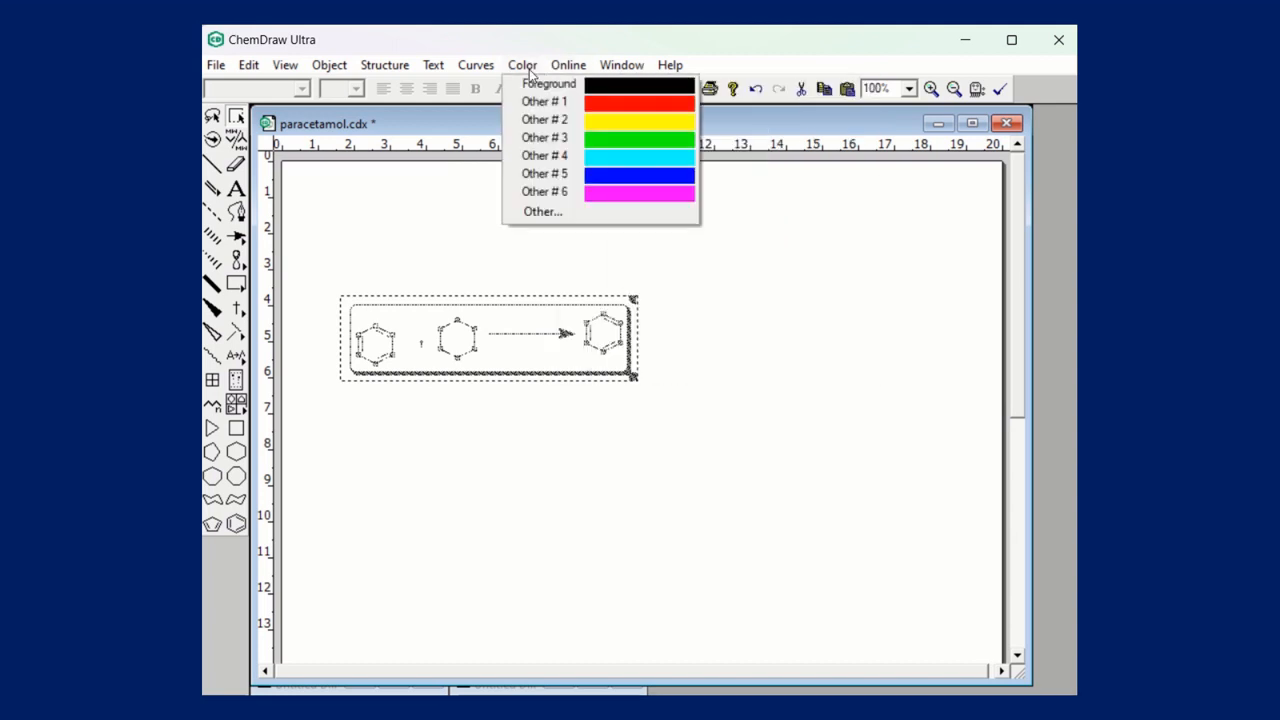
{"action": "left_click", "coordinate": [615, 157]}
{"action": "left_click", "coordinate": [668, 513]}
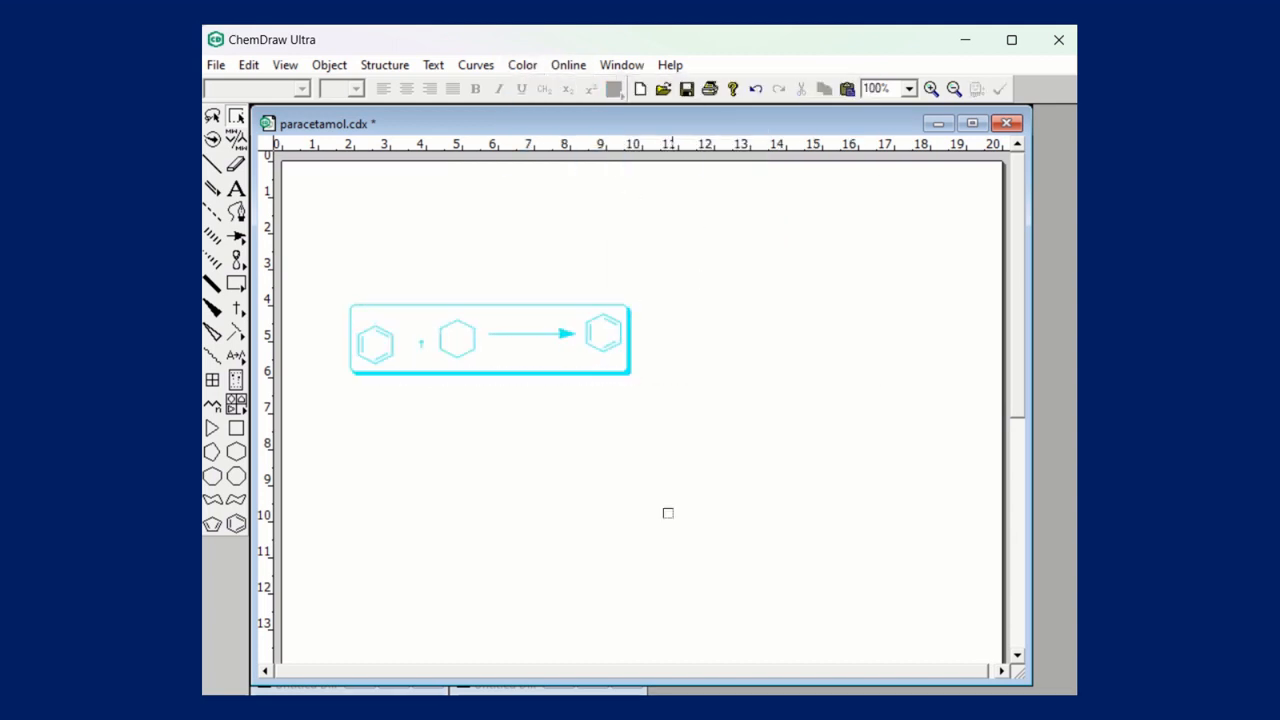
Recolor the whole reaction scheme, including its frame, blue using the Other #5 color.
{"action": "left_click_drag", "start_coordinate": [334, 271], "coordinate": [603, 423]}
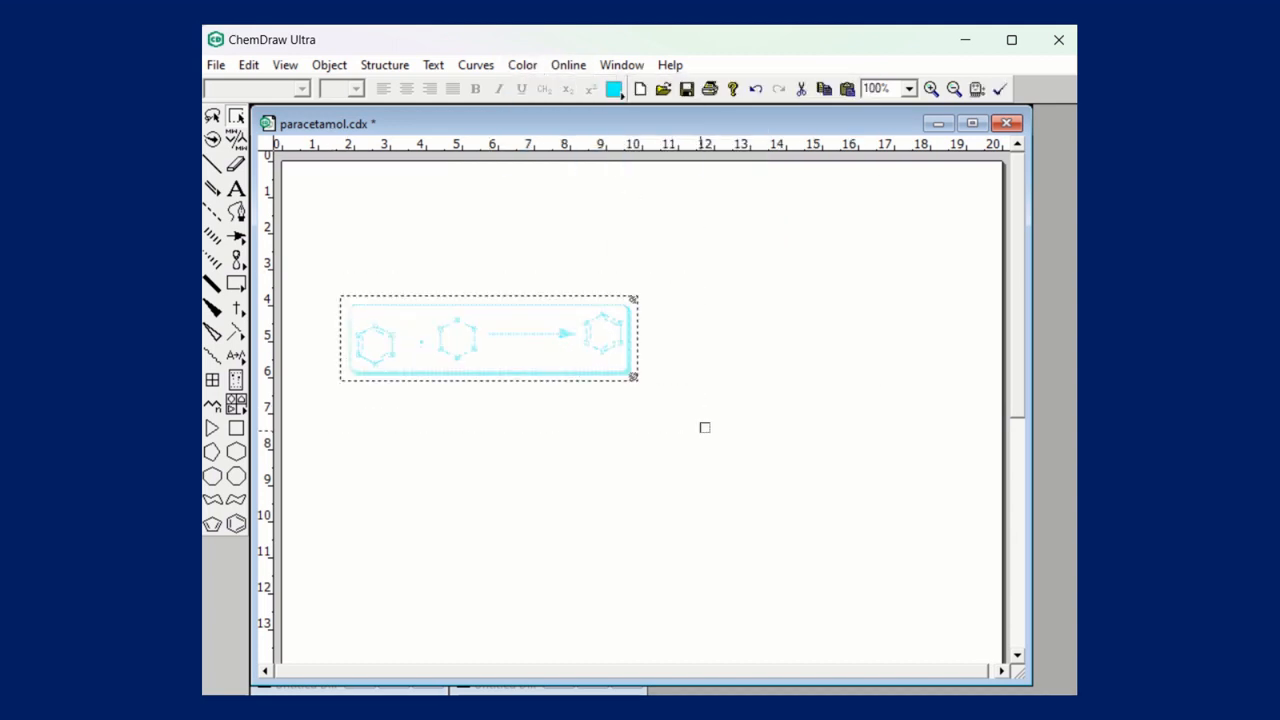
{"action": "left_click", "coordinate": [524, 65]}
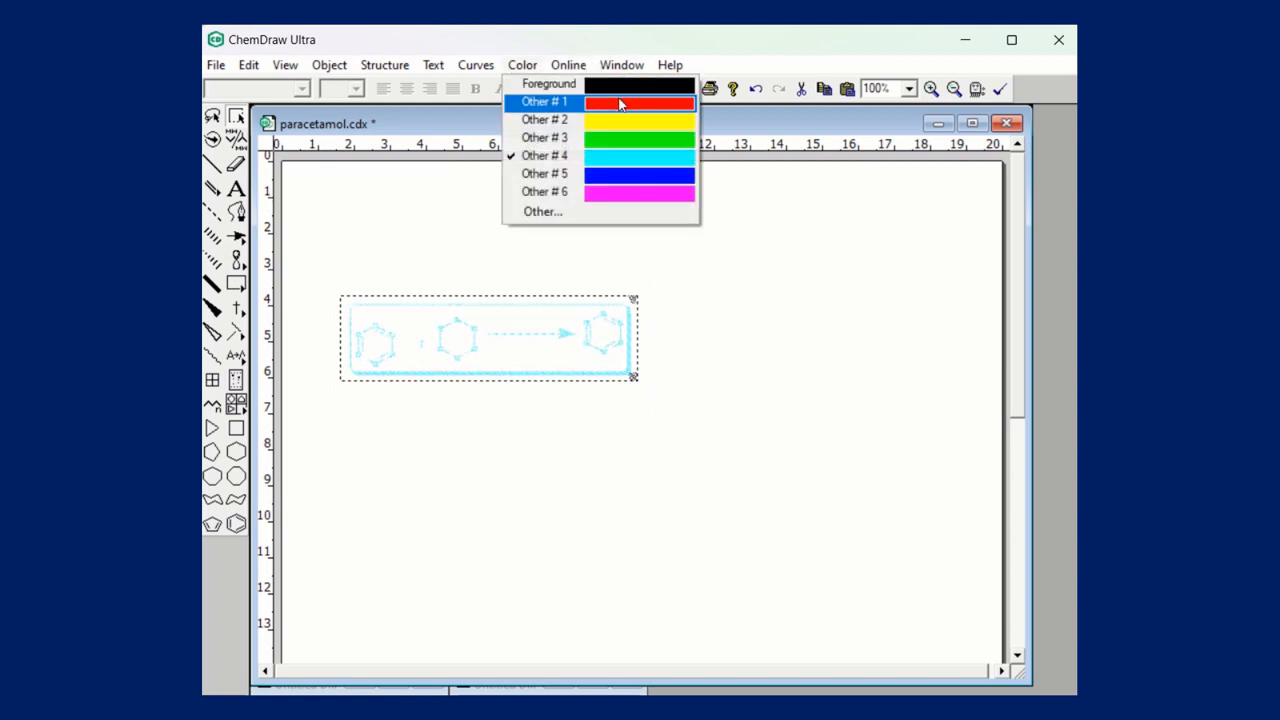
{"action": "left_click", "coordinate": [654, 175]}
{"action": "left_click", "coordinate": [710, 331]}
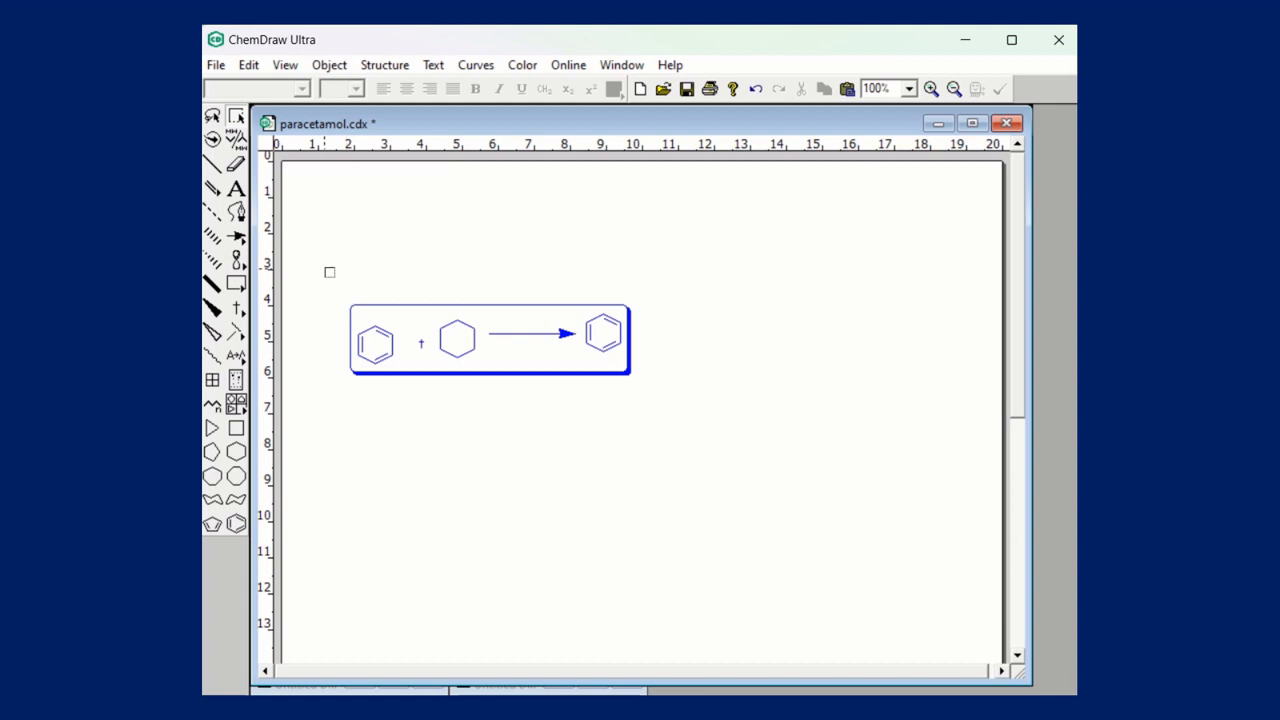
{"action": "left_click_drag", "start_coordinate": [329, 272], "coordinate": [654, 423]}
{"action": "left_click", "coordinate": [520, 65]}
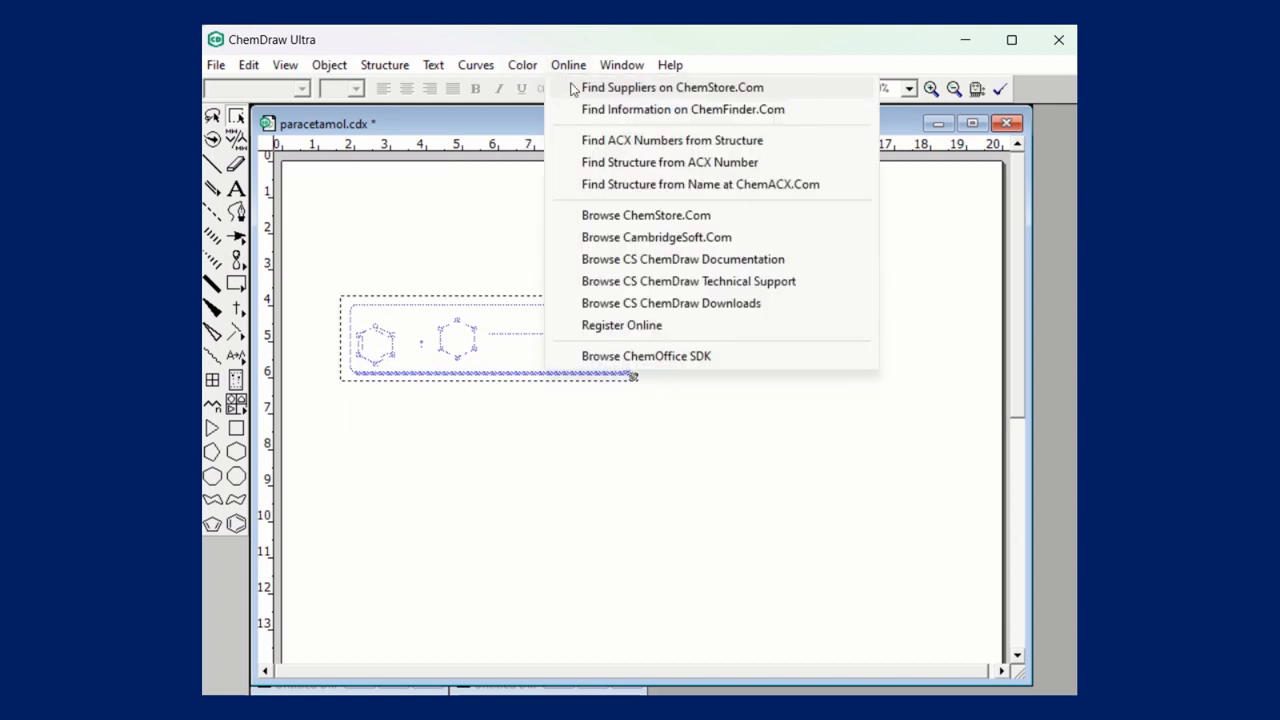
{"action": "left_click", "coordinate": [437, 226]}
{"action": "left_click", "coordinate": [437, 226]}
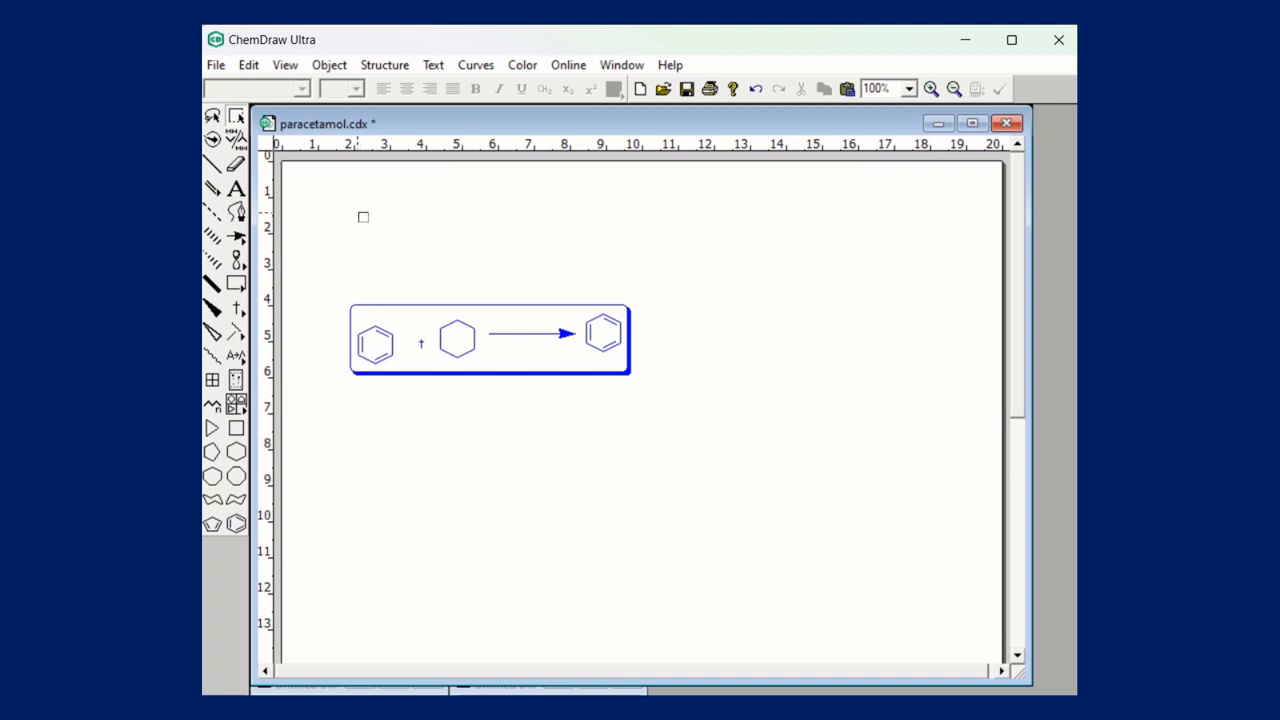
{"action": "left_click_drag", "start_coordinate": [325, 258], "coordinate": [640, 422]}
{"action": "left_click", "coordinate": [638, 363]}
{"action": "left_click", "coordinate": [368, 65]}
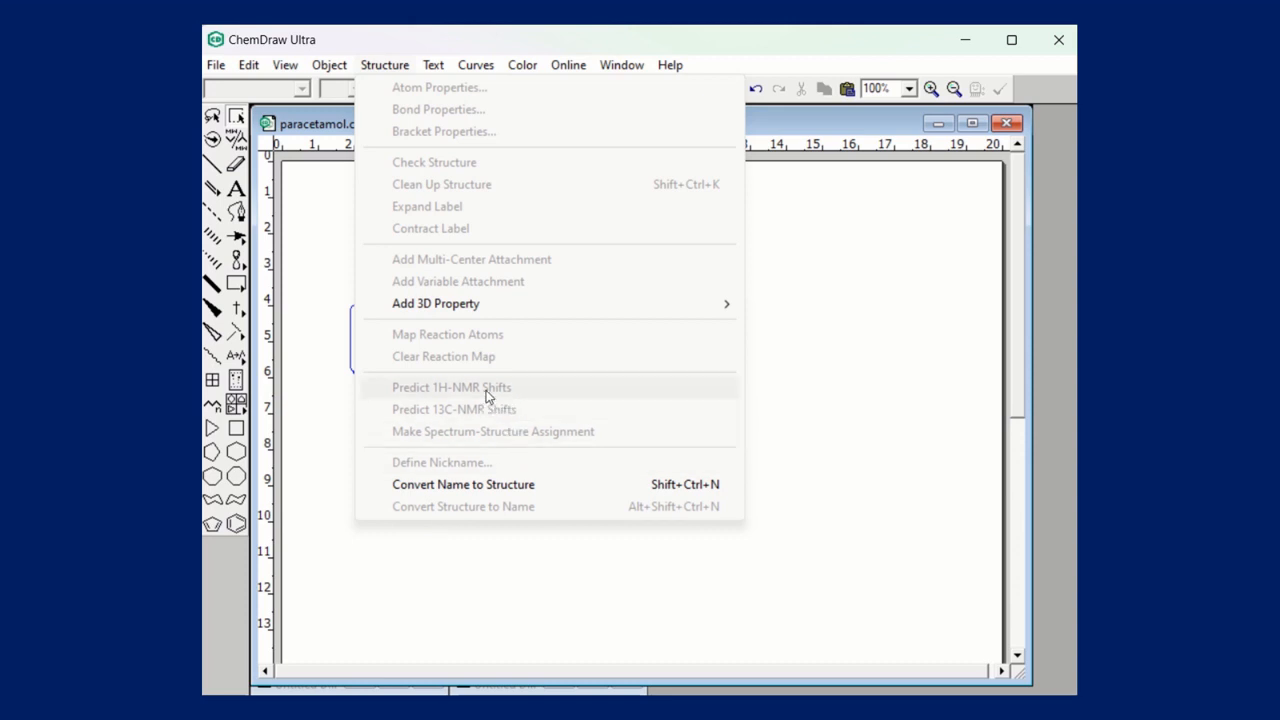
{"action": "left_click", "coordinate": [829, 363]}
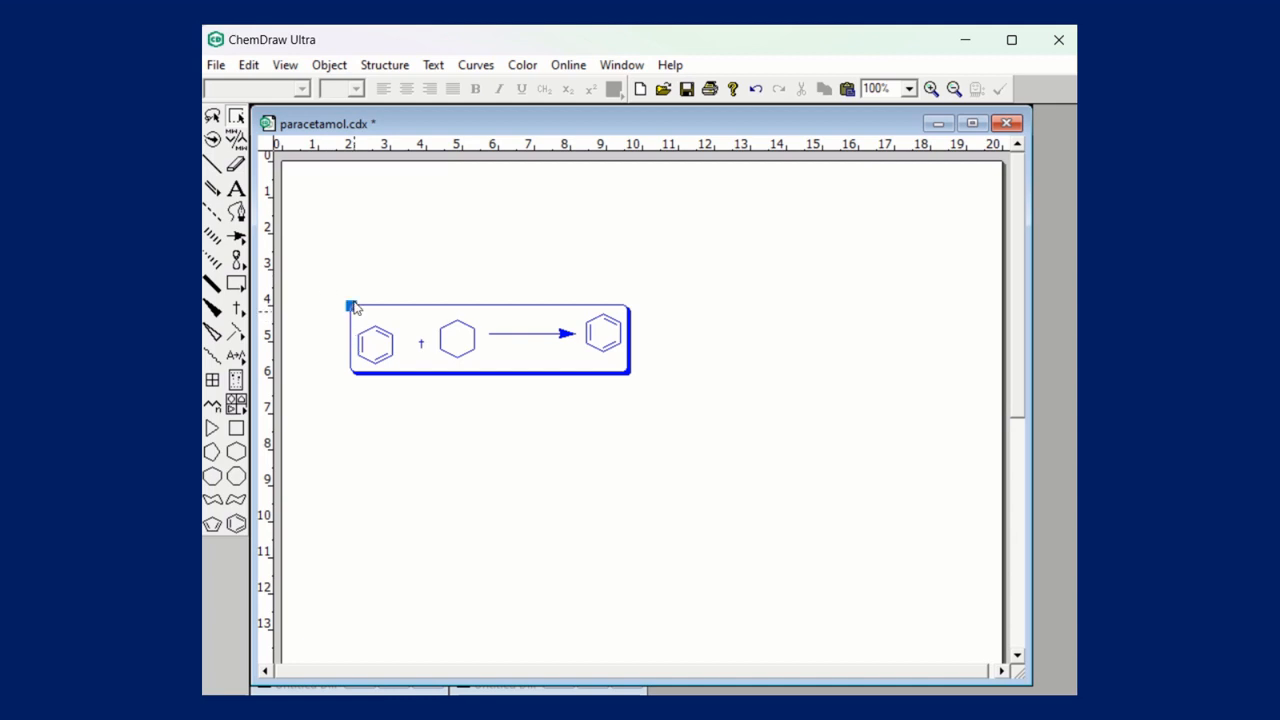
{"action": "left_click_drag", "start_coordinate": [333, 277], "coordinate": [671, 420]}
{"action": "left_click", "coordinate": [707, 376]}
{"action": "left_click_drag", "start_coordinate": [331, 274], "coordinate": [680, 417]}
{"action": "left_click", "coordinate": [709, 359]}
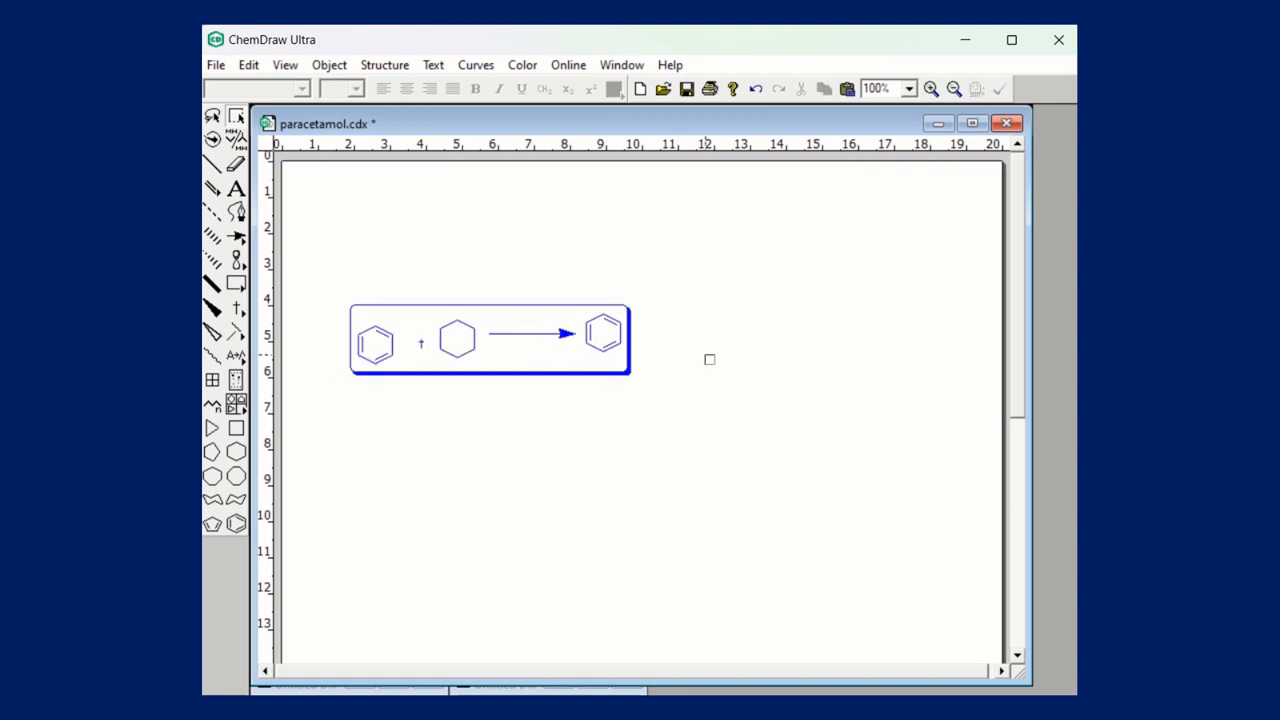